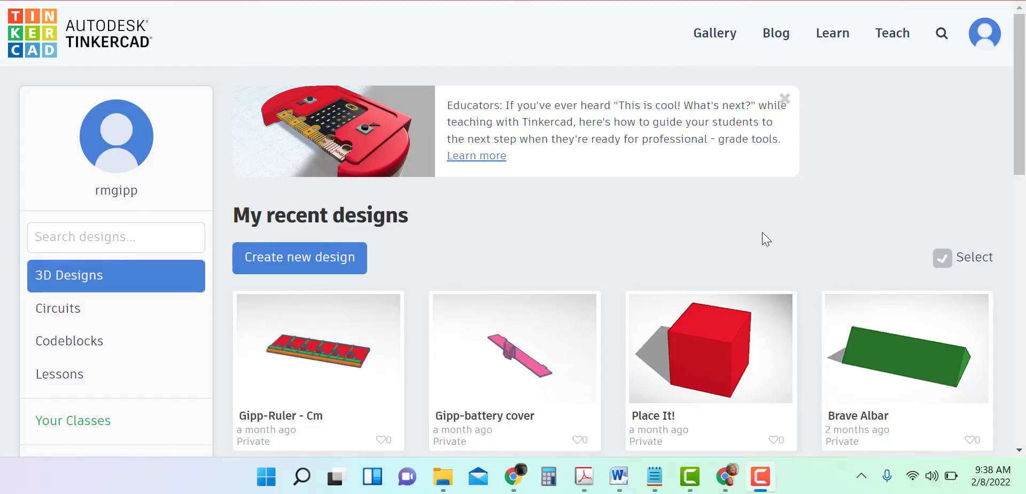
Open the Ruler - Cm project from the 3D design lessons in the site's learning section.
mouse_move(311, 405)
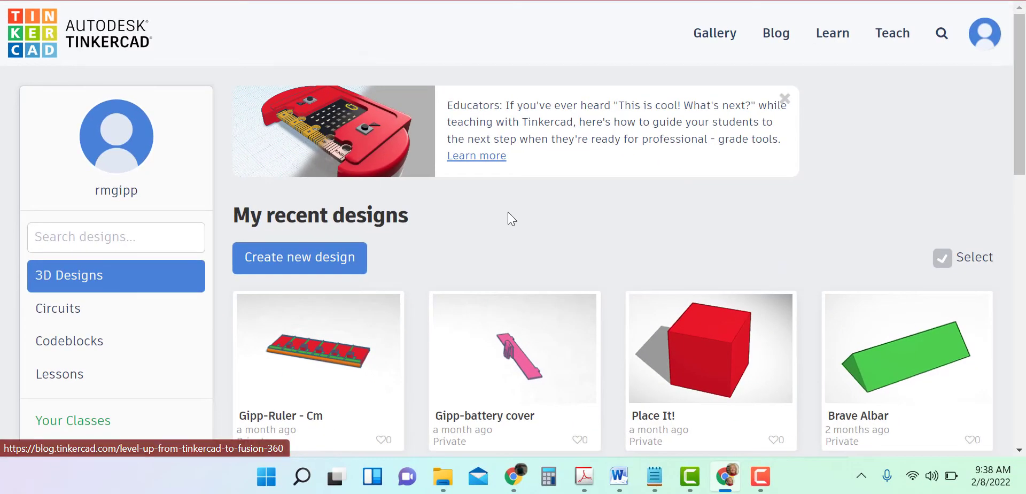
scroll(511, 238, "down", 10)
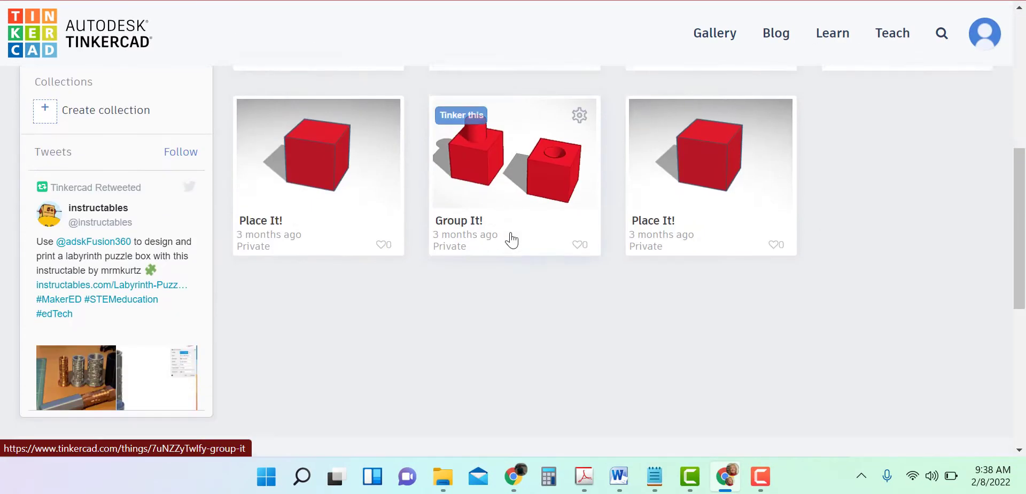
scroll(510, 237, "up", 10)
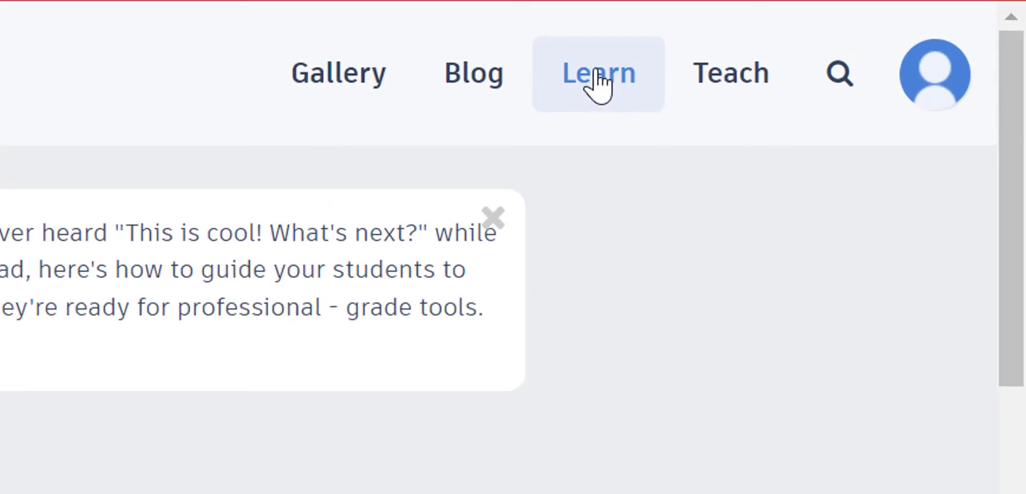
left_click(596, 75)
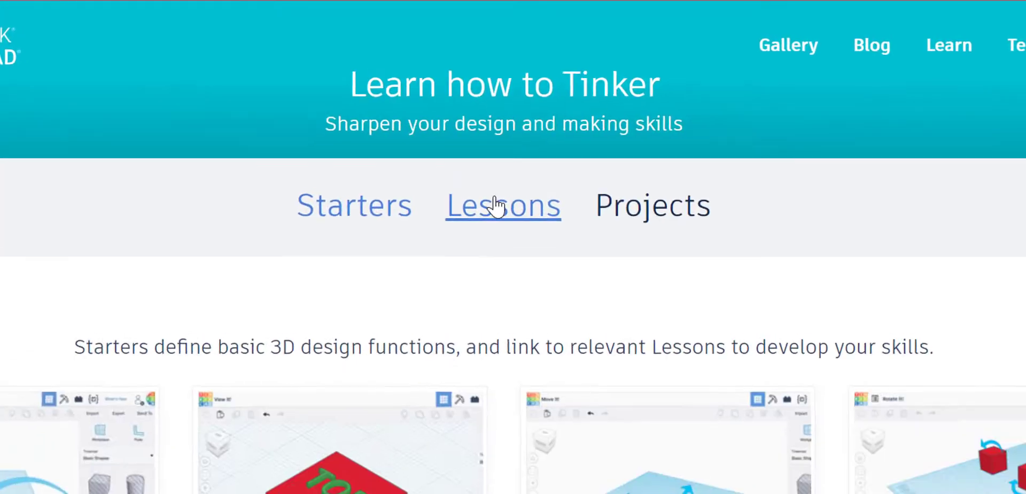
left_click(497, 205)
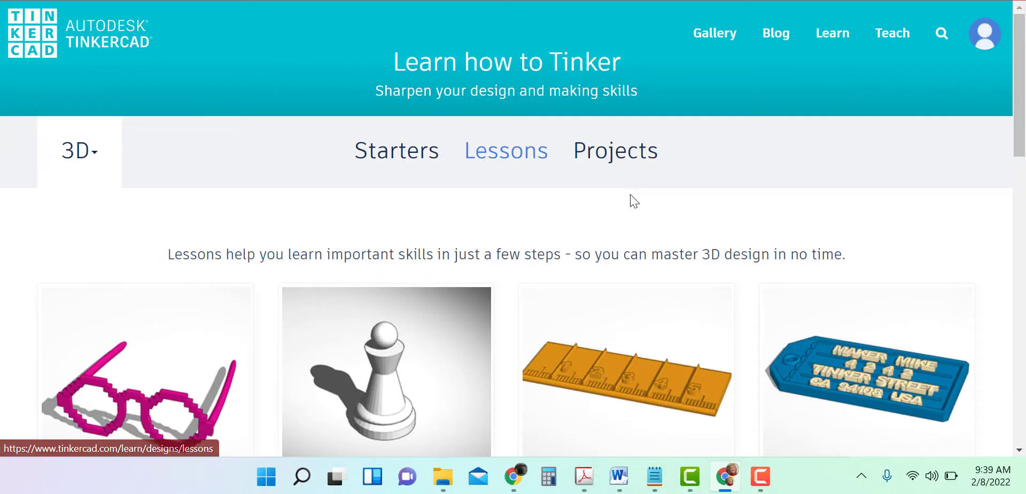
scroll(632, 199, "down", 3)
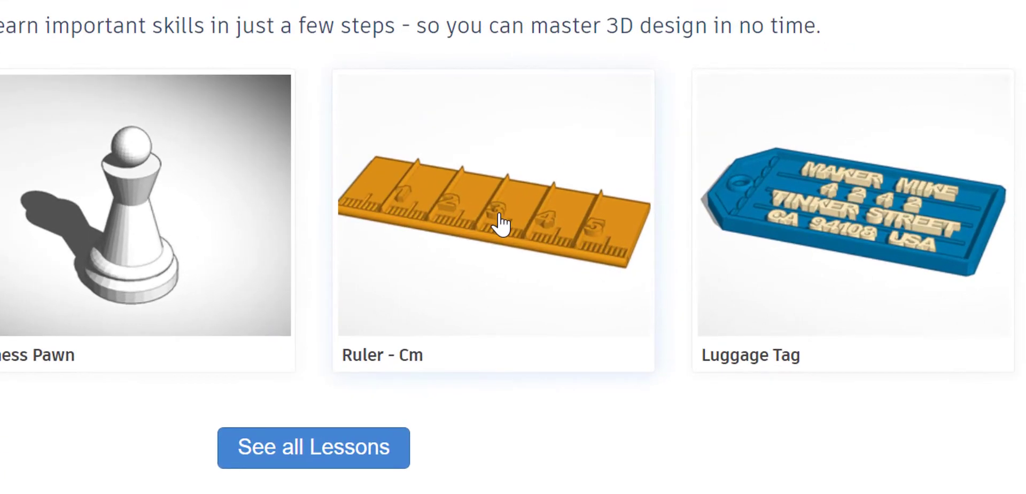
left_click(501, 219)
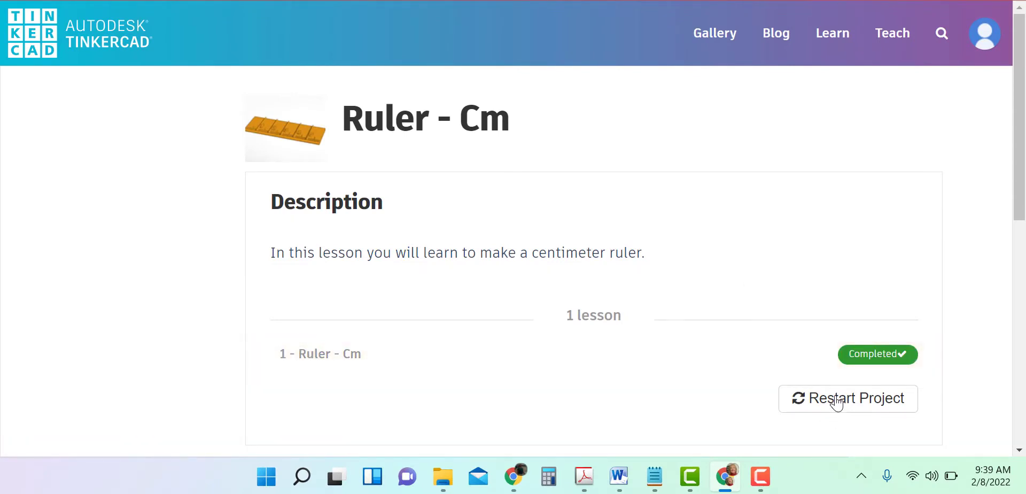
Restart the Ruler - Cm project by resetting its progress, and start its lesson.
left_click(838, 403)
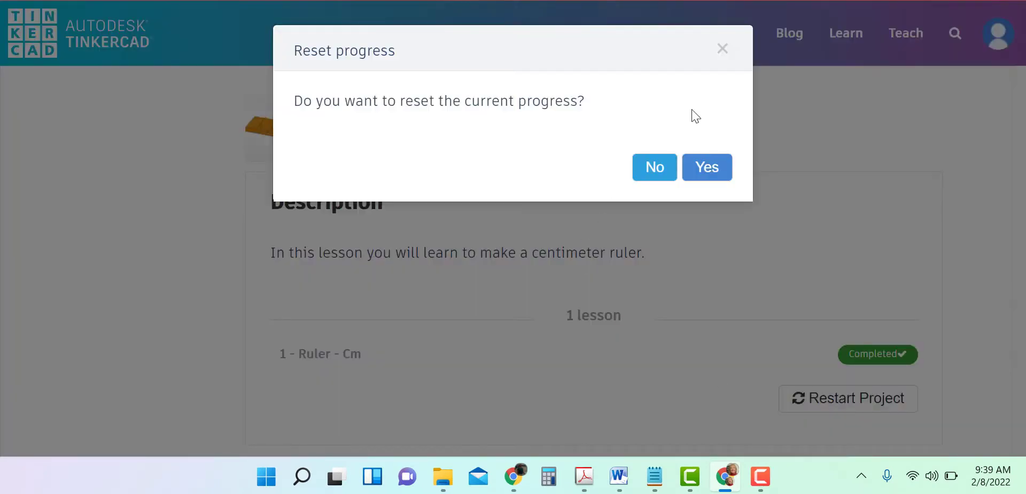
left_click(706, 169)
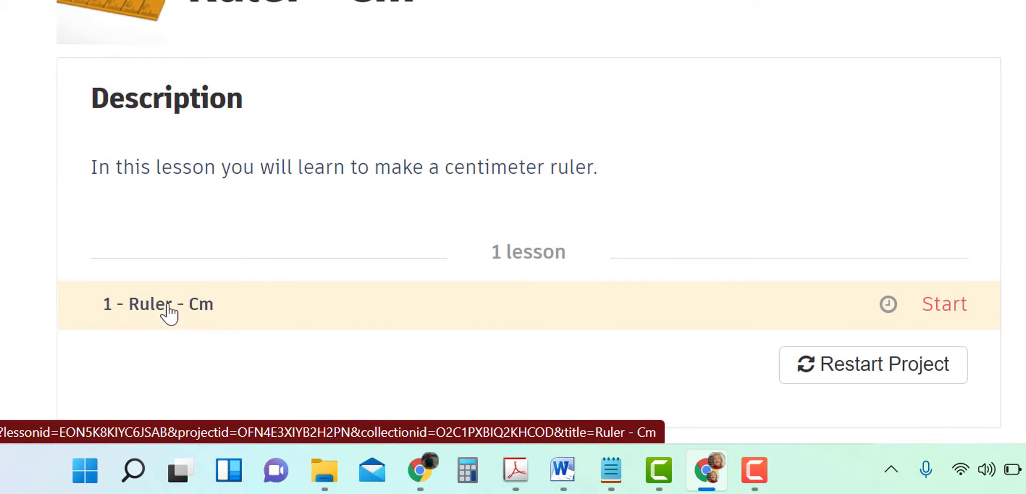
left_click(151, 310)
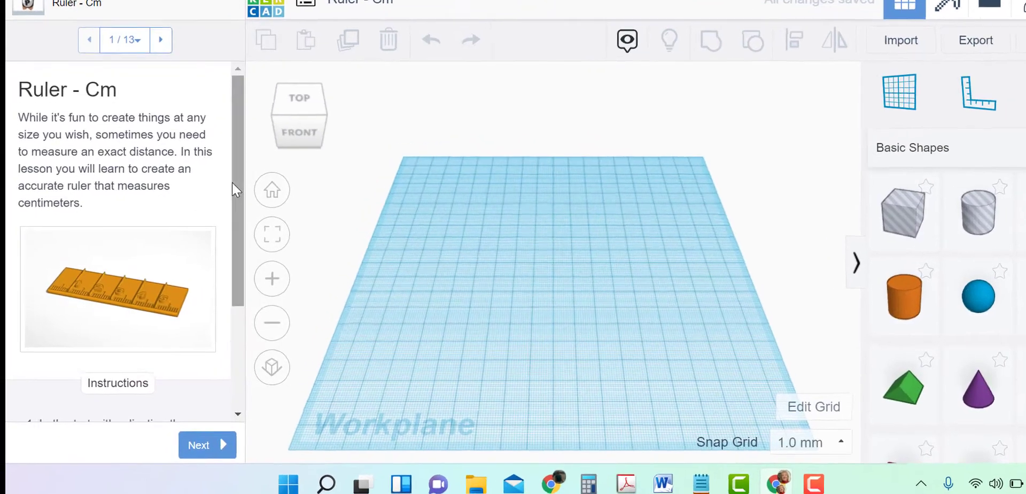
Read the first lesson instructions and set the snap grid to 0.25 mm.
left_click_drag(235, 208, 212, 328)
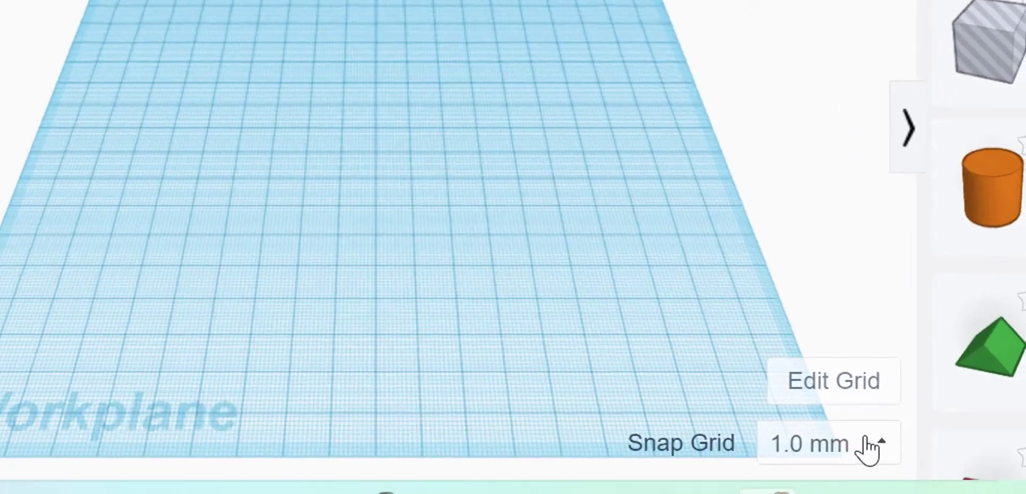
left_click(971, 438)
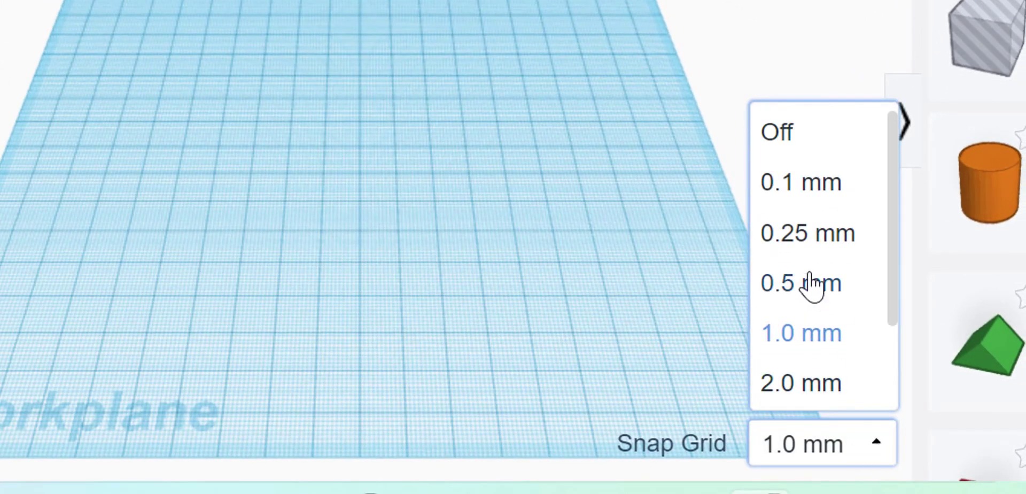
left_click(798, 235)
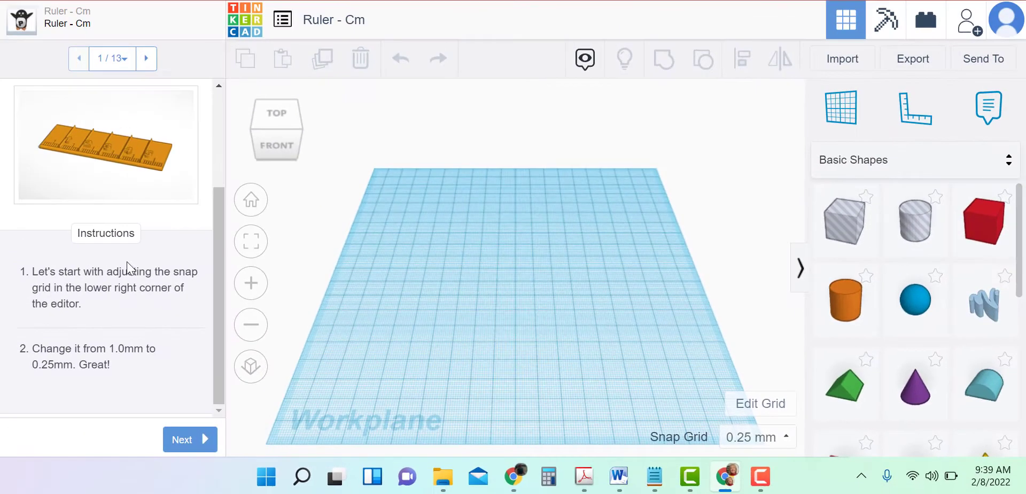
Advance to the second lesson page, place a solid box on the orange-highlighted area, and collapse its shape settings.
left_click(182, 439)
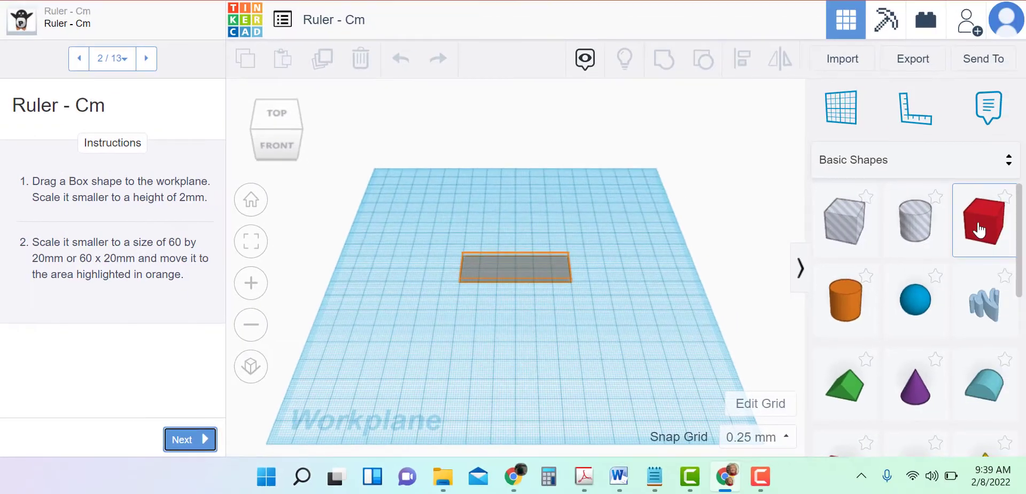
left_click_drag(980, 224, 519, 267)
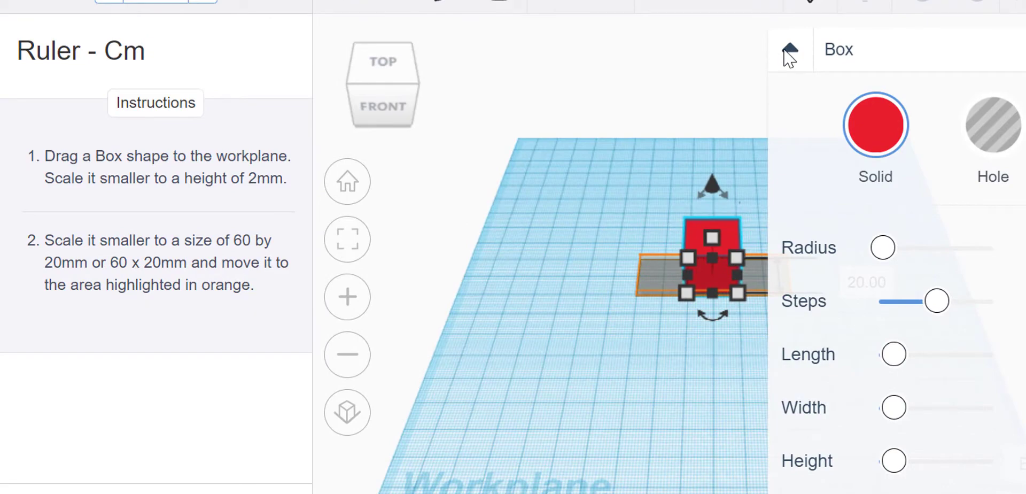
left_click(789, 51)
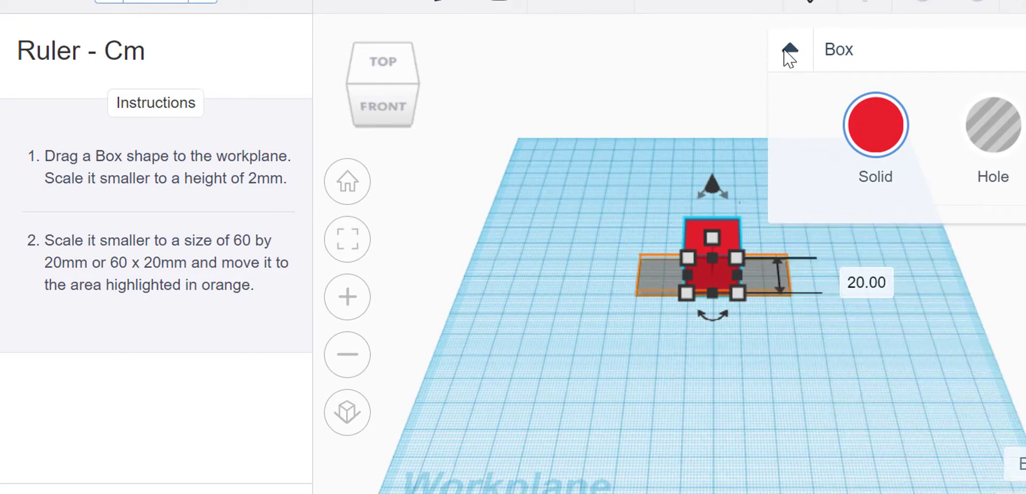
Set the box's height to 2 mm.
mouse_move(710, 270)
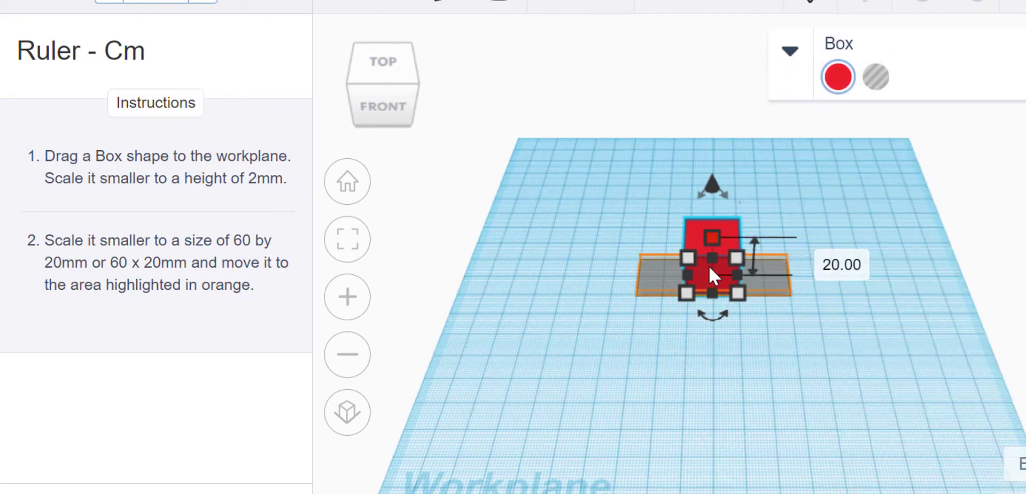
scroll(714, 289, "down", 2)
scroll(715, 298, "up", 2)
scroll(712, 292, "up", 5)
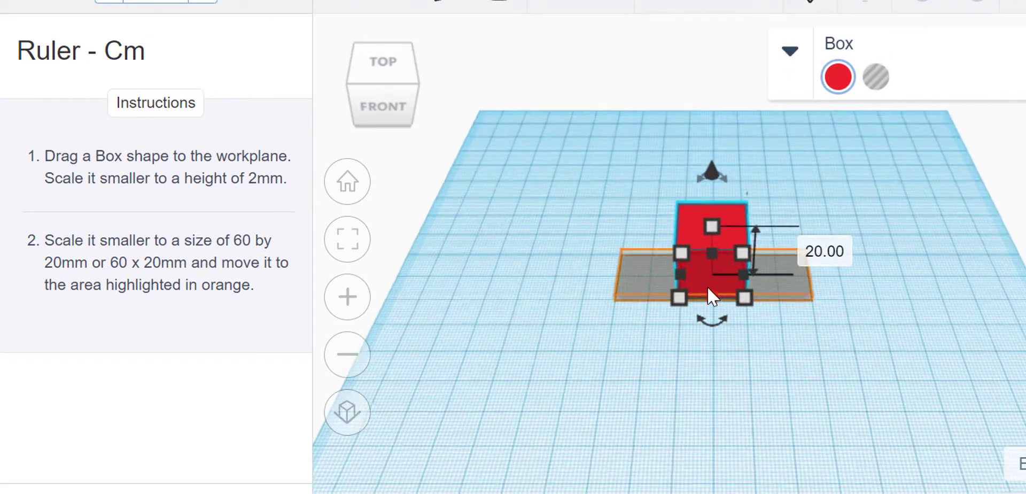
scroll(689, 268, "up", 2)
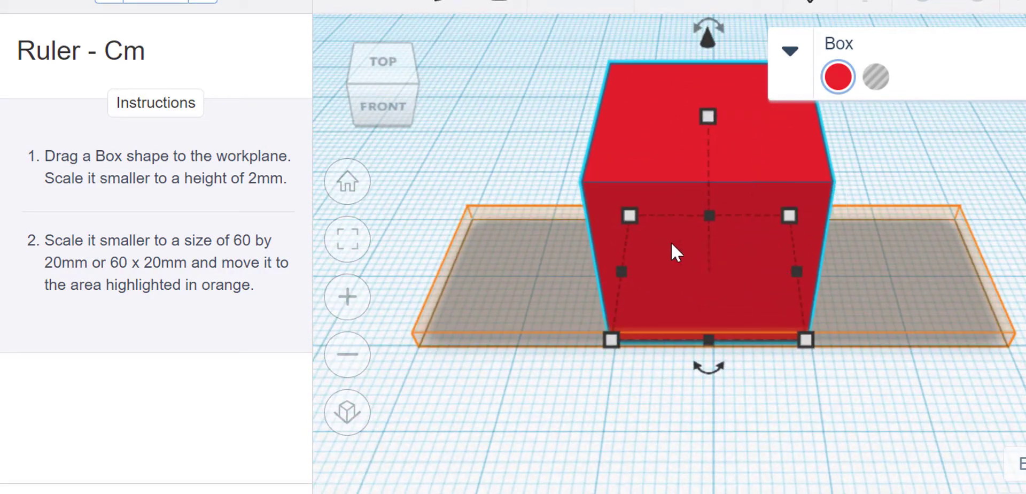
mouse_move(806, 340)
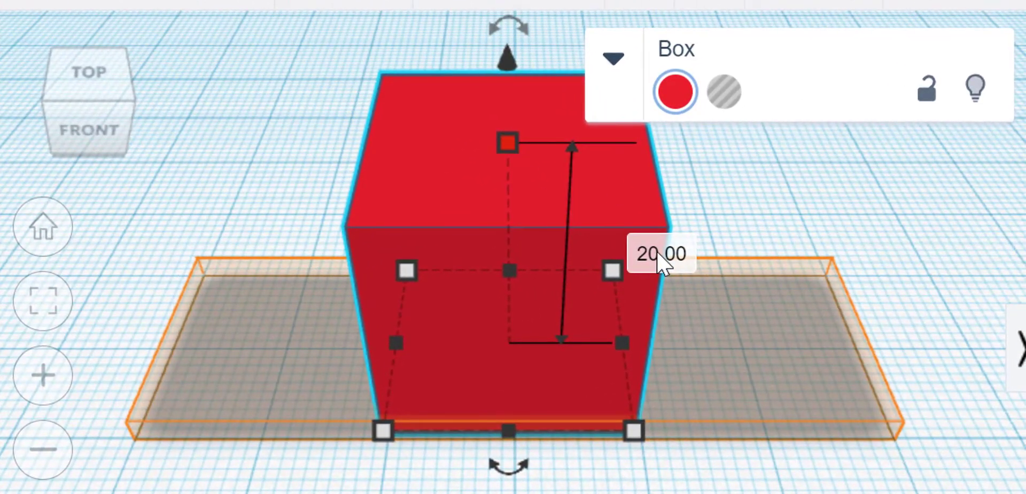
left_click(659, 253)
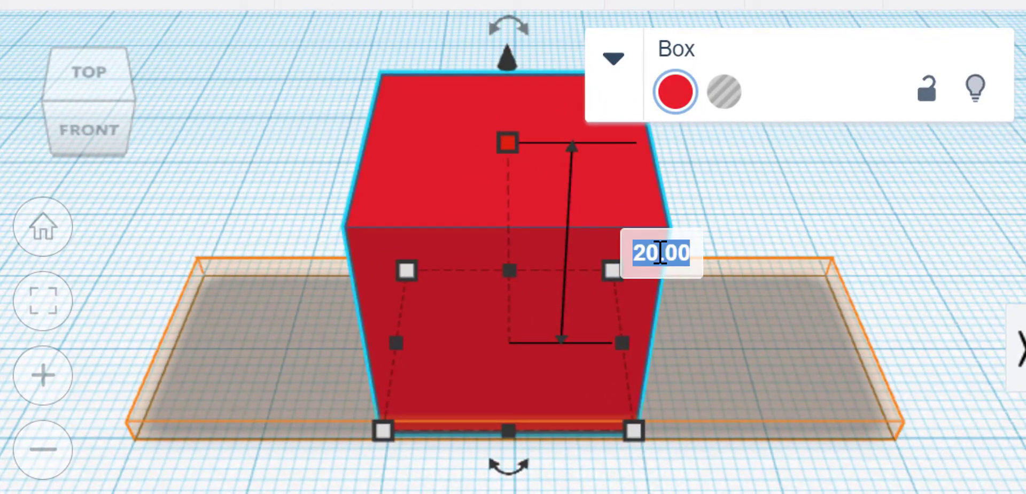
type("2")
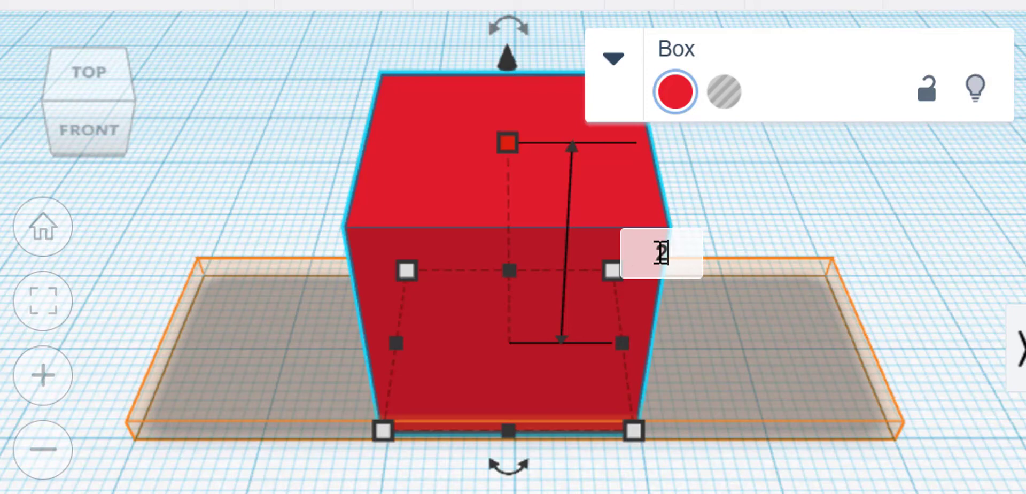
key("Return")
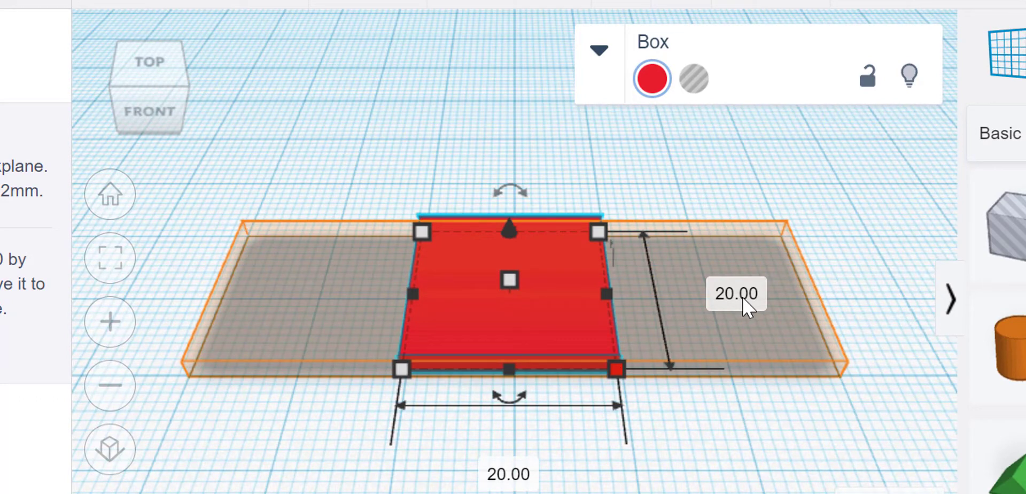
Set the box's length along its front edge to 60 mm.
left_click(507, 474)
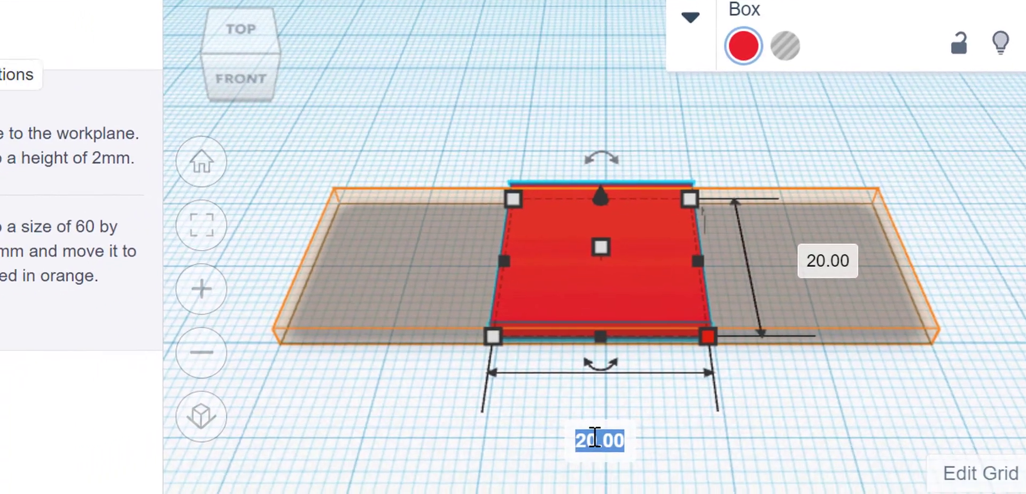
type("60")
key("Return")
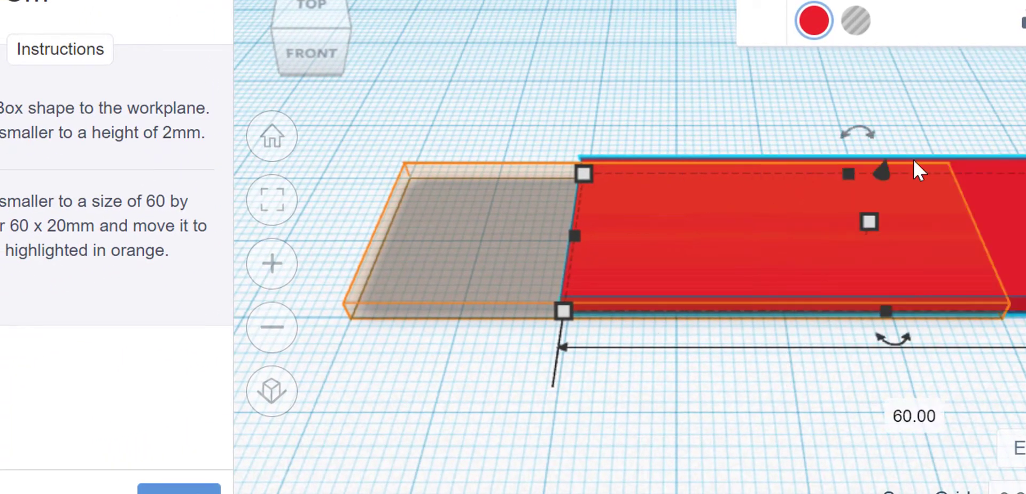
Move the box onto the orange-highlighted outline, check its alignment from above, and return to the home view.
left_click_drag(998, 219, 825, 219)
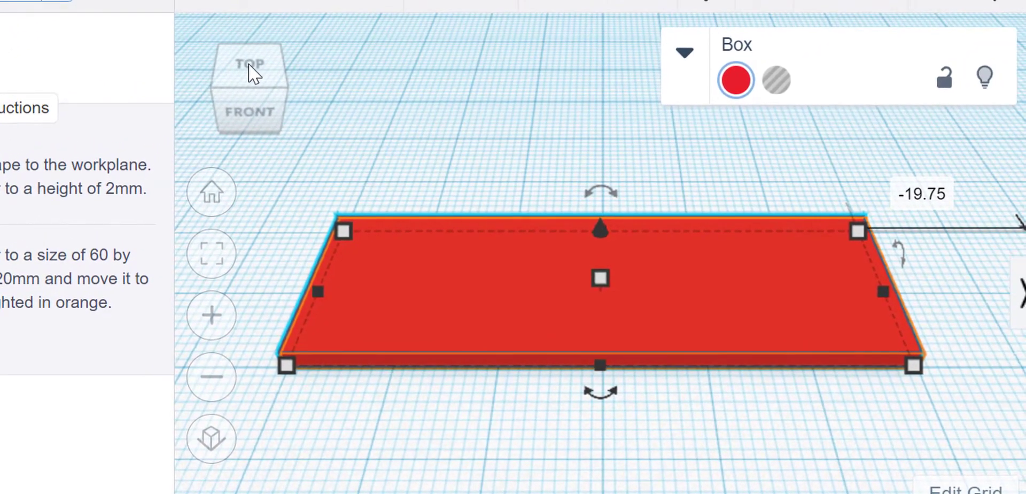
left_click(250, 68)
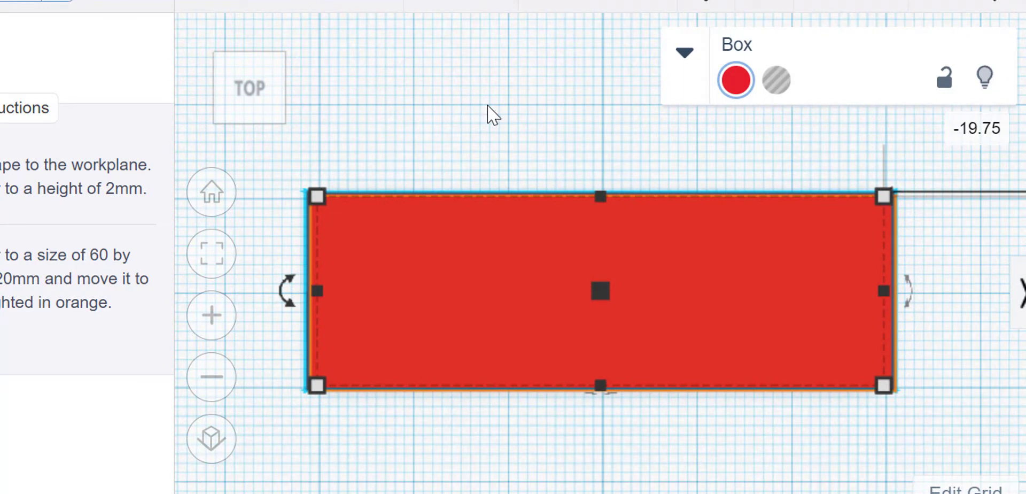
mouse_move(676, 273)
left_mouse_down()
mouse_move(688, 275)
mouse_move(675, 273)
left_mouse_up()
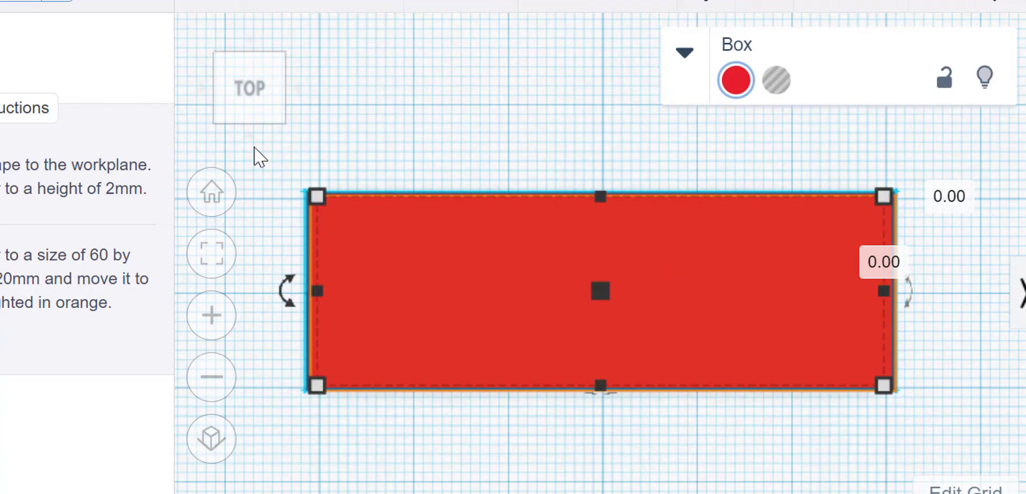
left_click(213, 201)
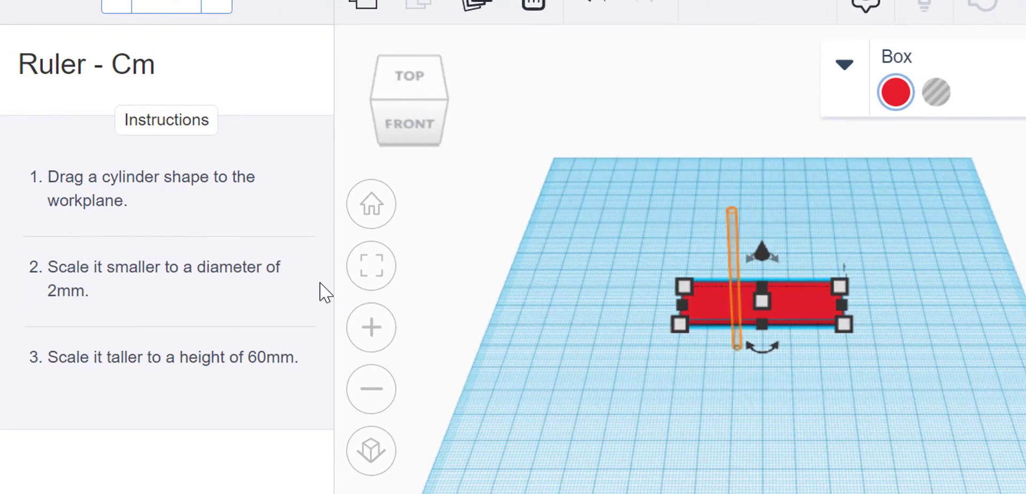
Place a solid cylinder at the base of the highlighted rod outline and set its diameter to 2 mm in both directions.
scroll(555, 425, "up", 5)
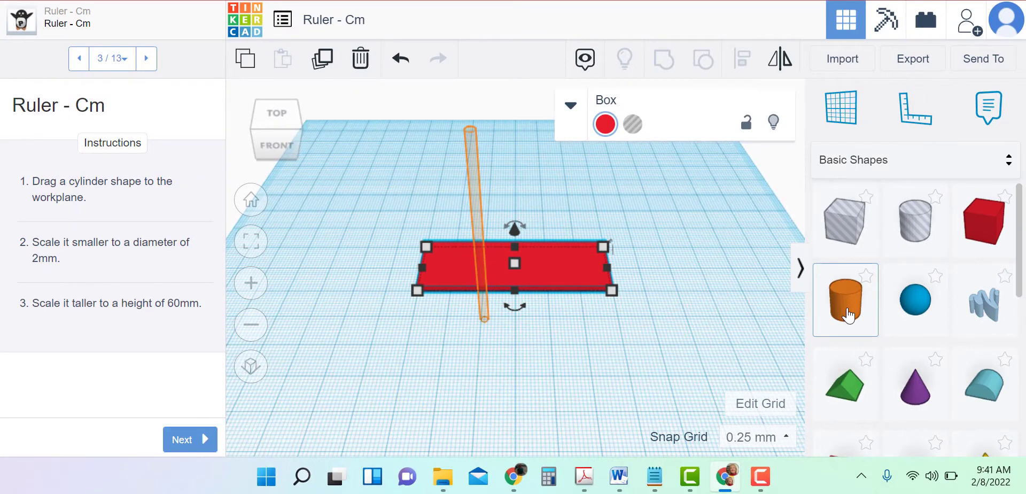
left_click_drag(846, 303, 483, 314)
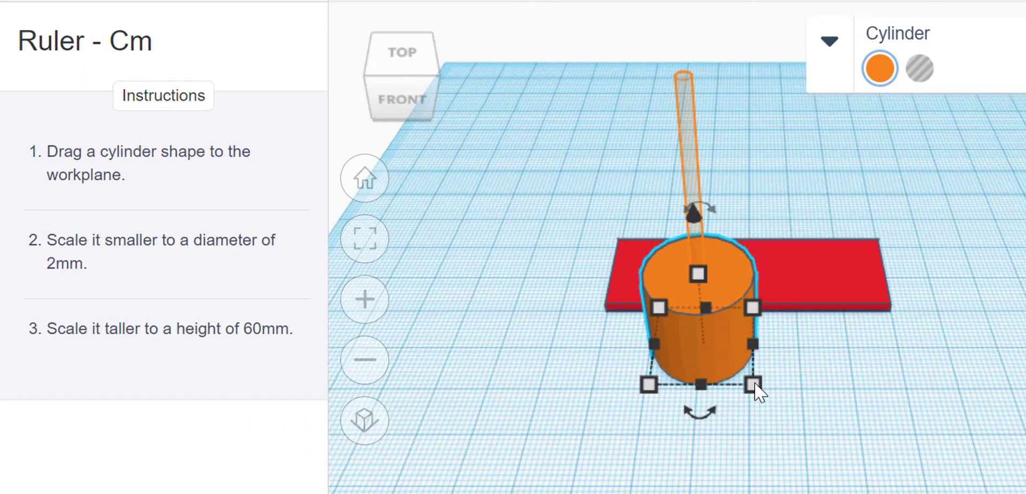
mouse_move(753, 385)
left_click(877, 345)
type("2")
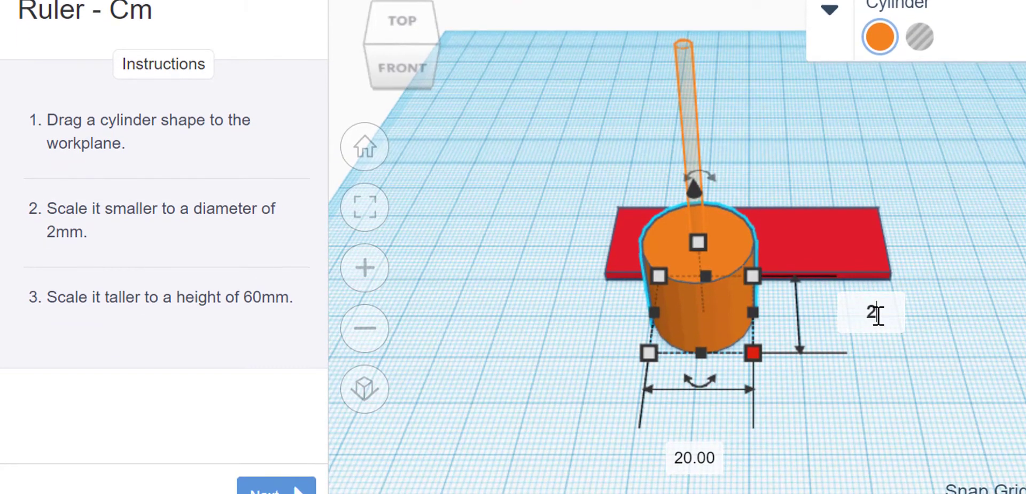
left_click(688, 458)
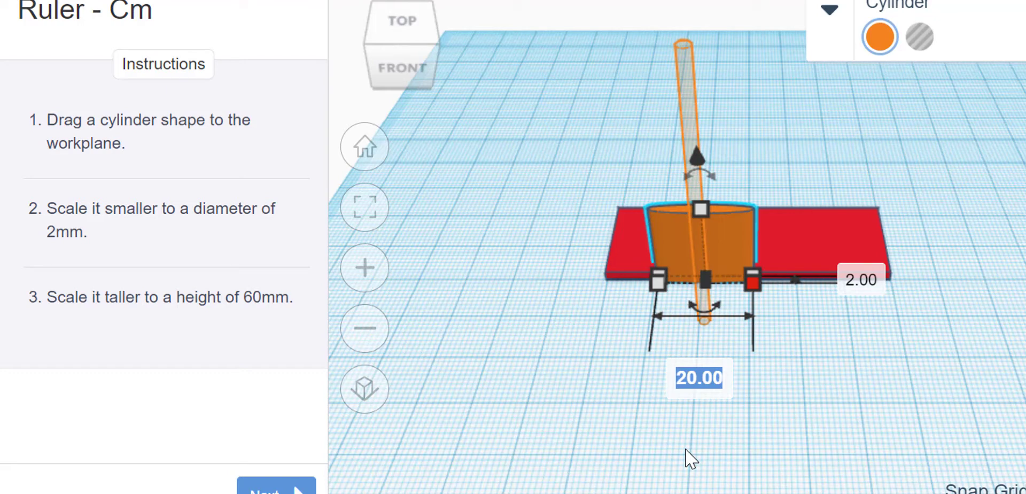
type("2")
key("Return")
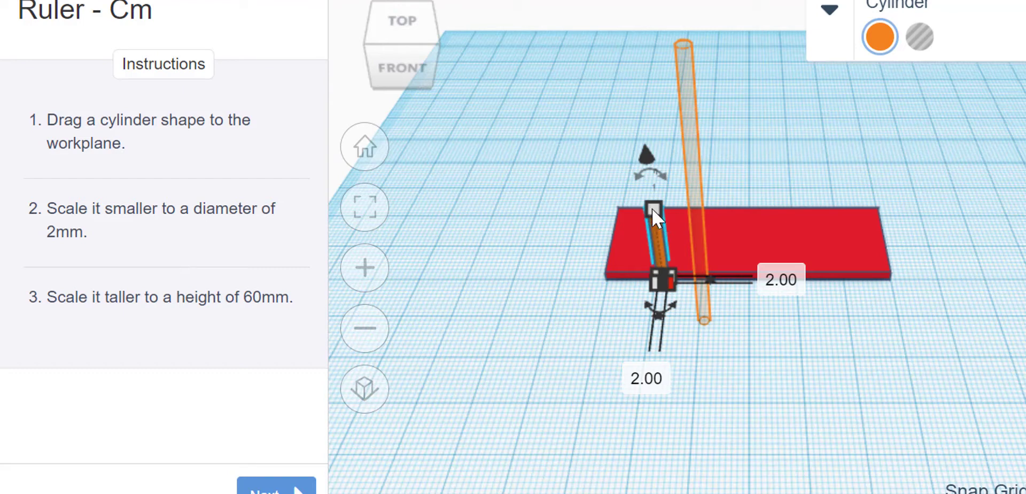
Set the thin cylinder's height to 60 mm.
mouse_move(653, 208)
left_click(773, 245)
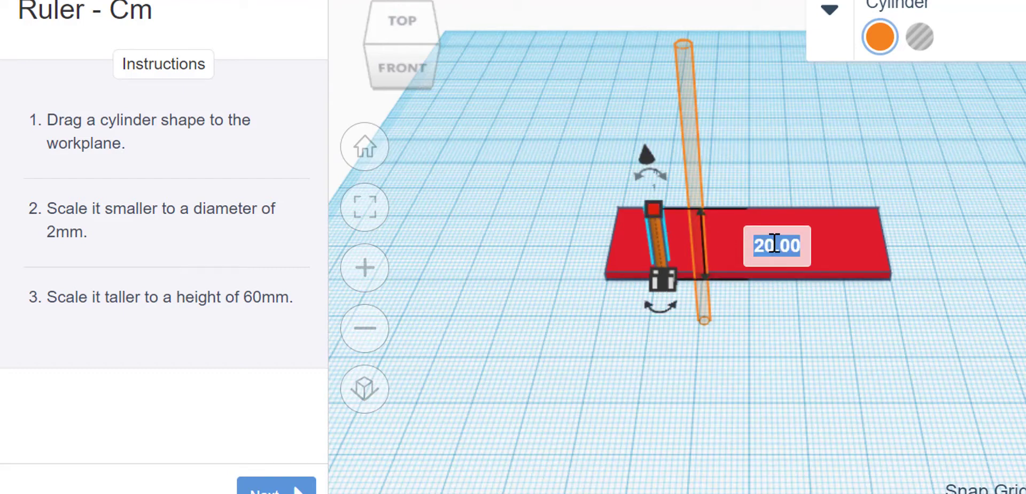
type("60")
key("Return")
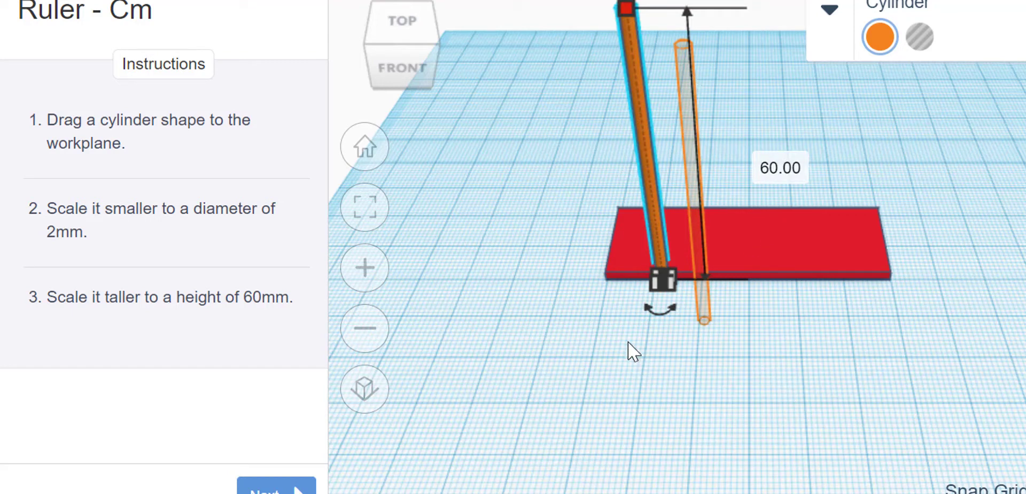
mouse_move(650, 185)
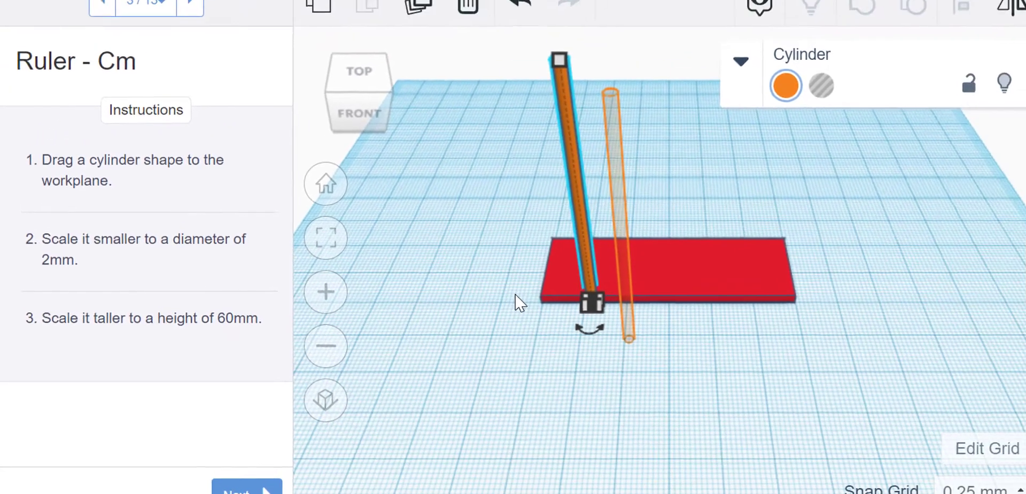
left_click(577, 272)
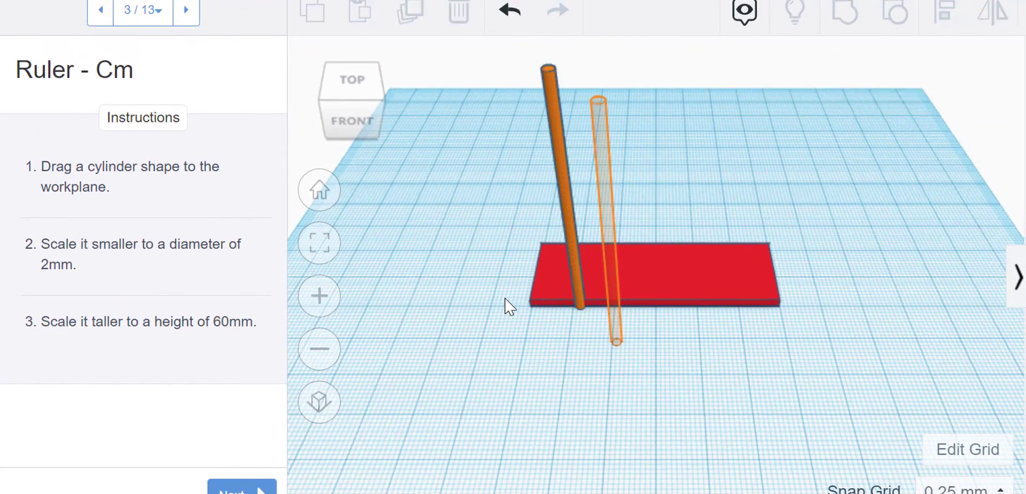
Move the upright cylinder onto the orange rod outline, check its placement from above, and return to the home view.
left_click_drag(566, 201, 609, 241)
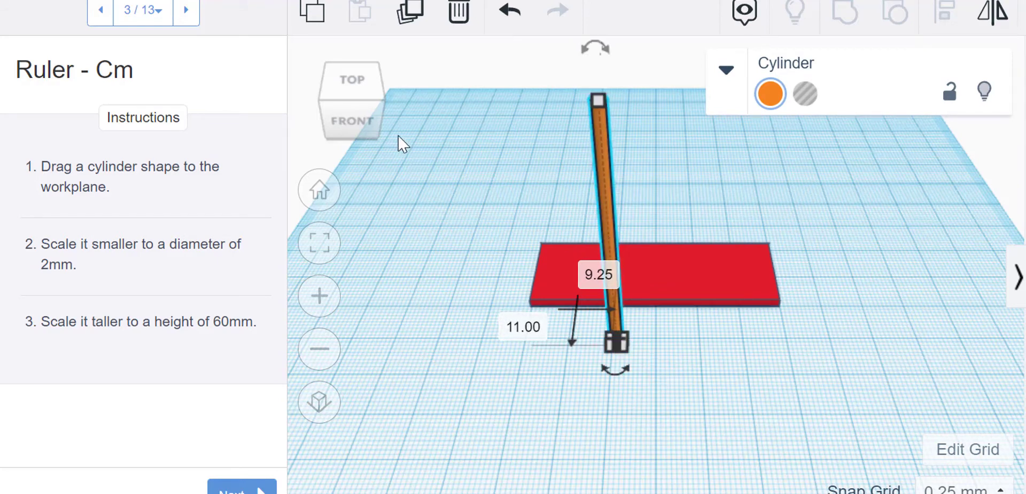
left_click(357, 88)
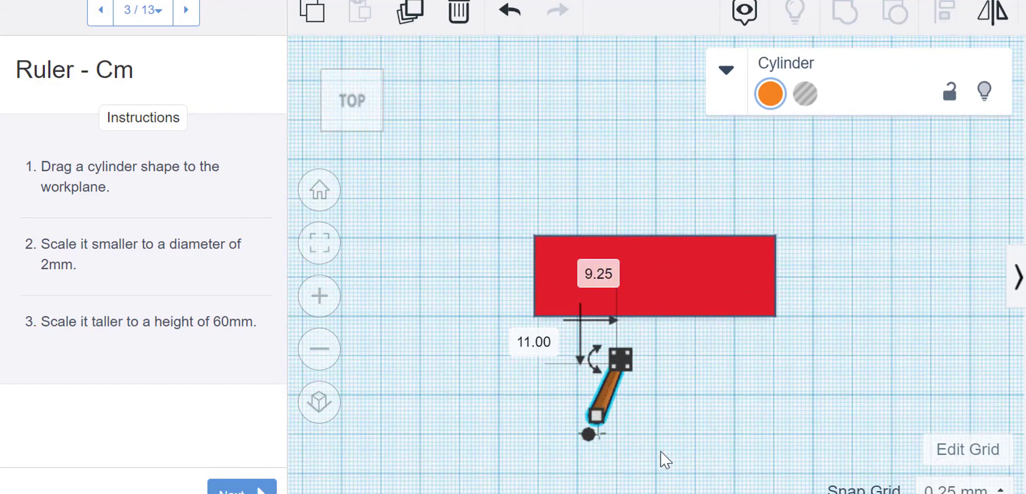
middle_click_drag(718, 435, 774, 355)
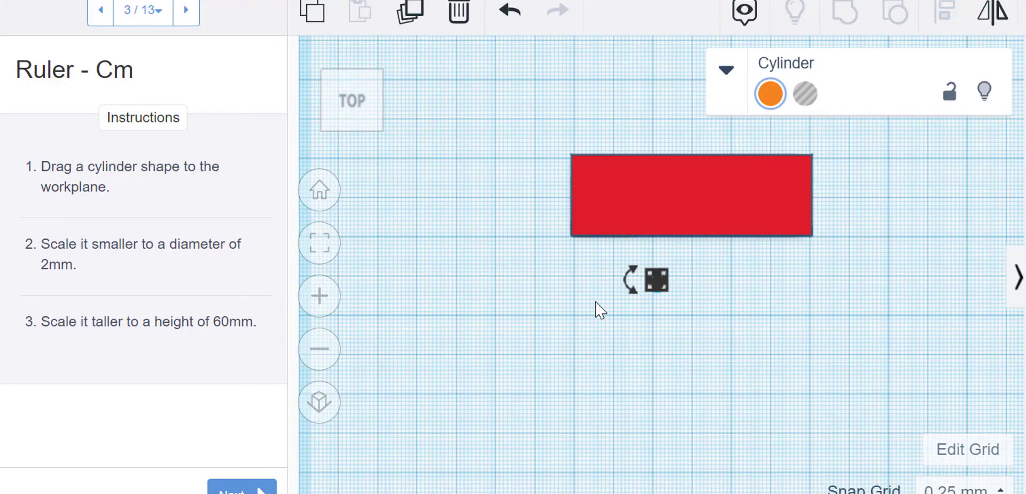
left_click(600, 309)
left_click(320, 190)
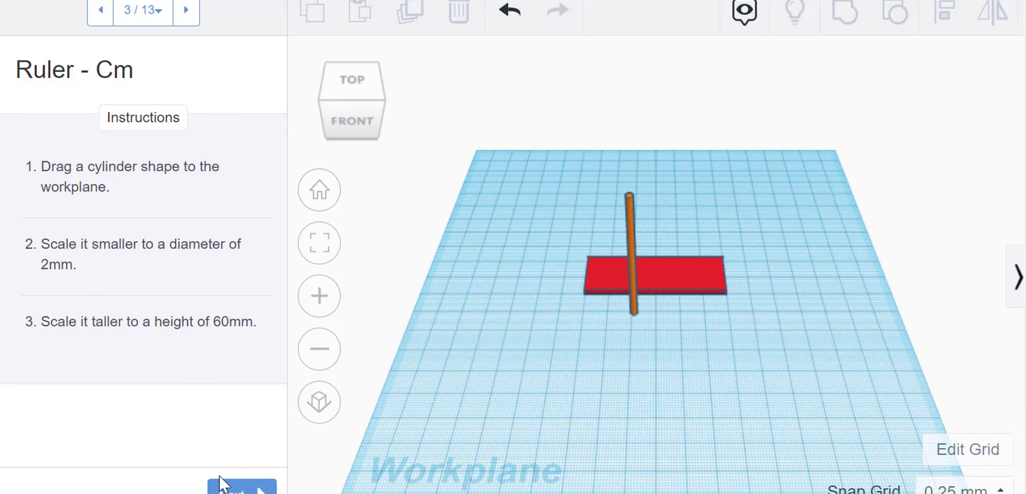
Advance to lesson step 4 and examine the orange outlines along the red box's long edges.
left_click(231, 489)
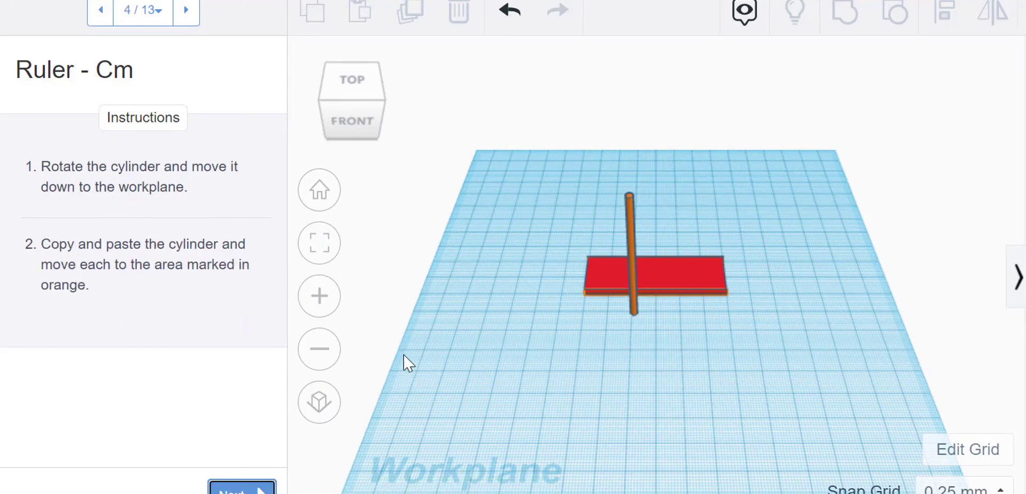
scroll(585, 348, "up", 3)
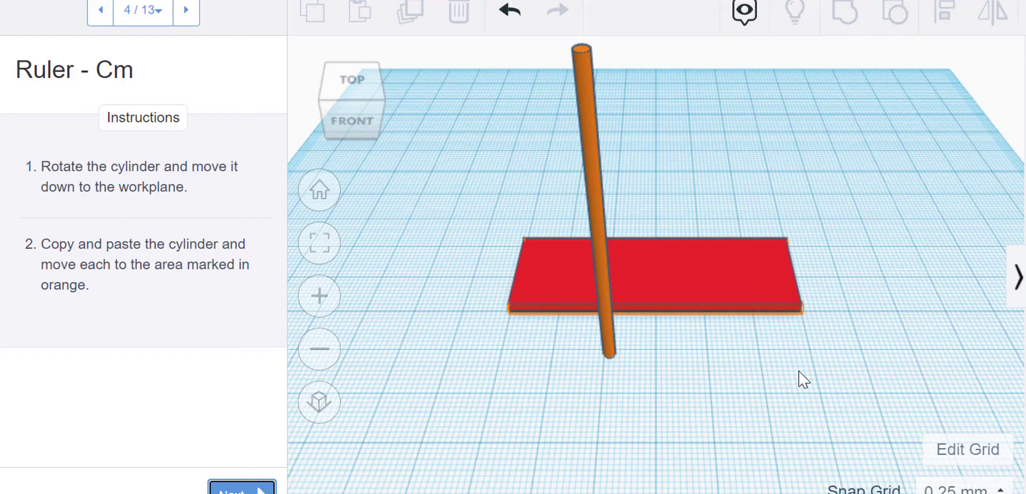
right_click_drag(804, 379, 603, 338)
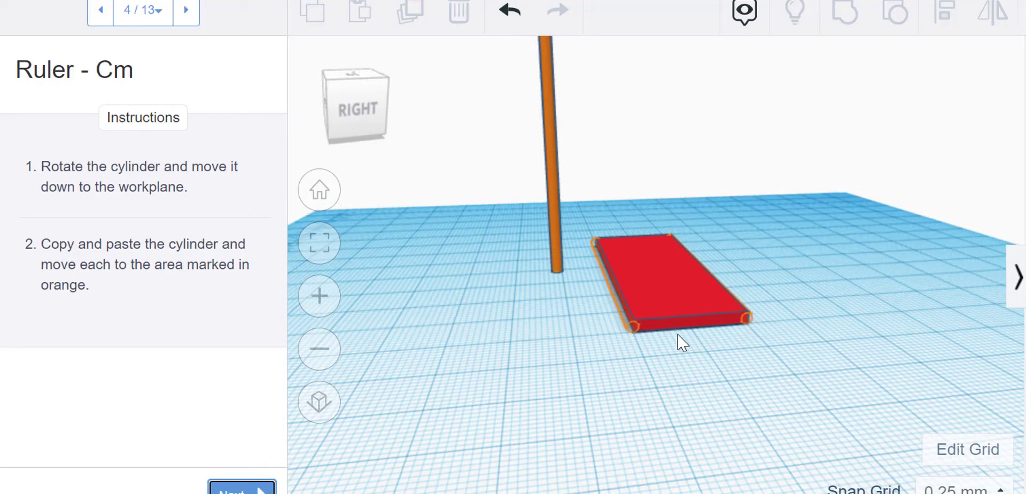
right_click_drag(511, 380, 646, 422)
scroll(645, 423, "up", 1)
scroll(646, 422, "down", 6)
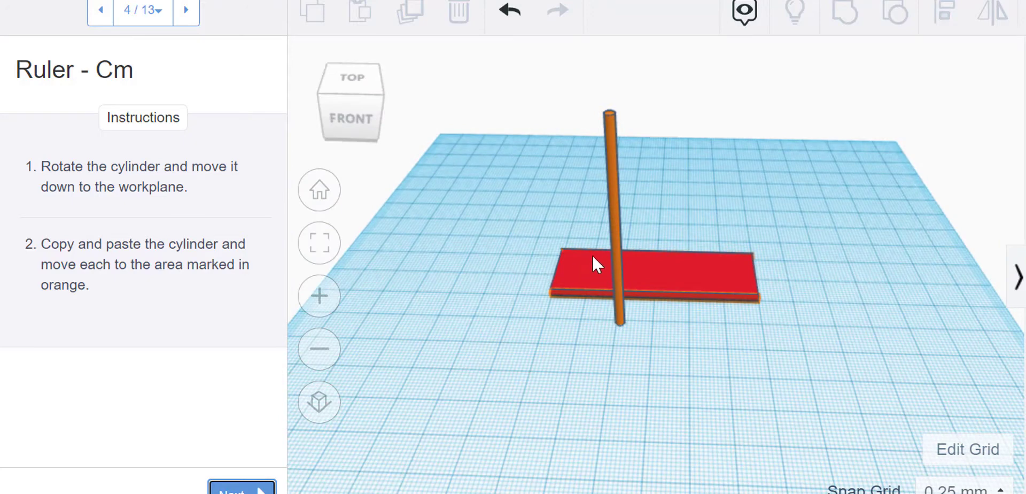
Rotate the upright cylinder 90° so it lies horizontally, parallel to the box's long edges.
left_click(616, 254)
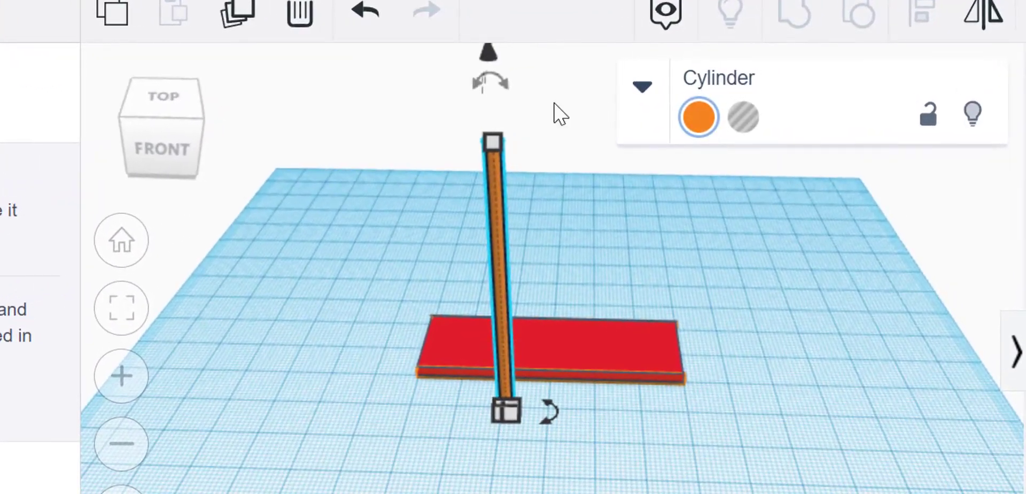
mouse_move(490, 87)
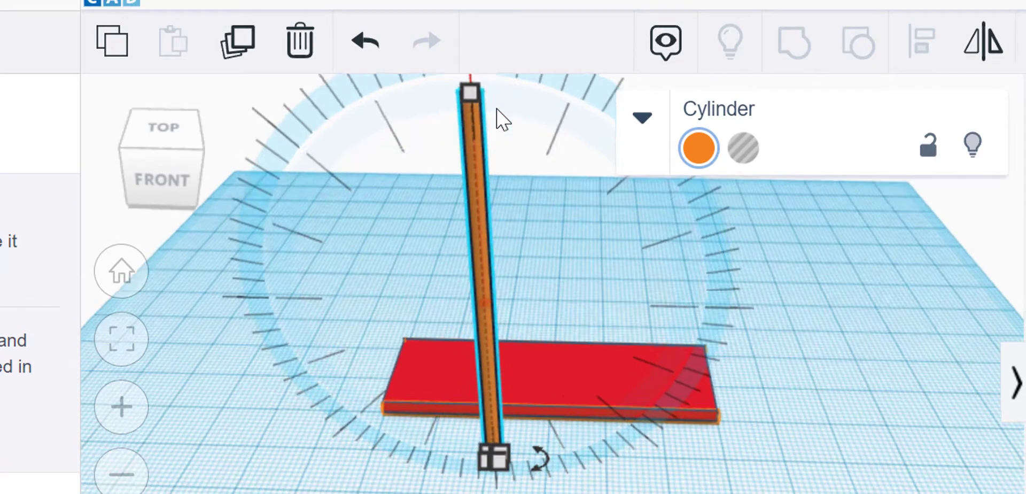
scroll(497, 115, "down", 5)
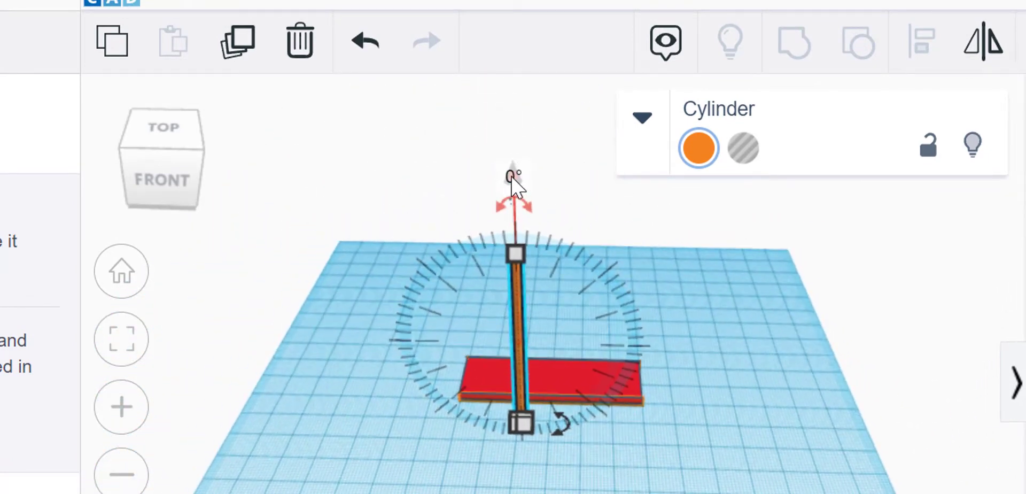
left_click(512, 177)
type("90")
key("Return")
scroll(499, 481, "down", 3)
left_click(741, 374)
Shift the raised horizontal cylinder in front of the box and lower it to the workplane, checking its height from the side.
left_click_drag(531, 241, 566, 243)
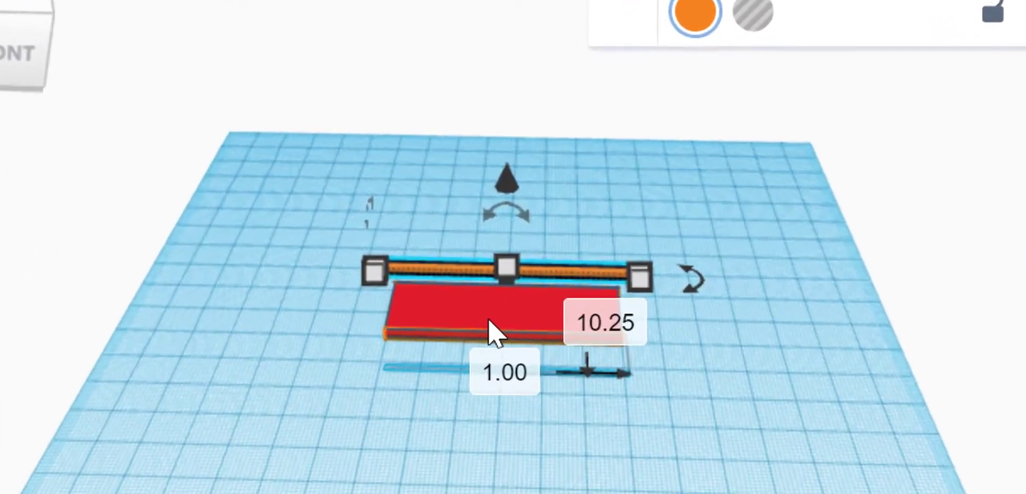
mouse_move(566, 177)
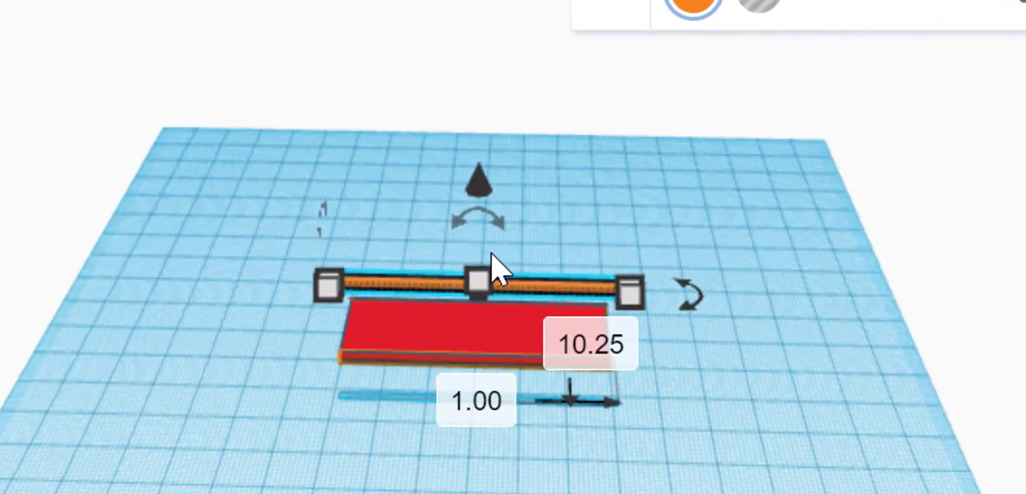
left_click_drag(481, 188, 492, 314)
right_click_drag(687, 476, 340, 438)
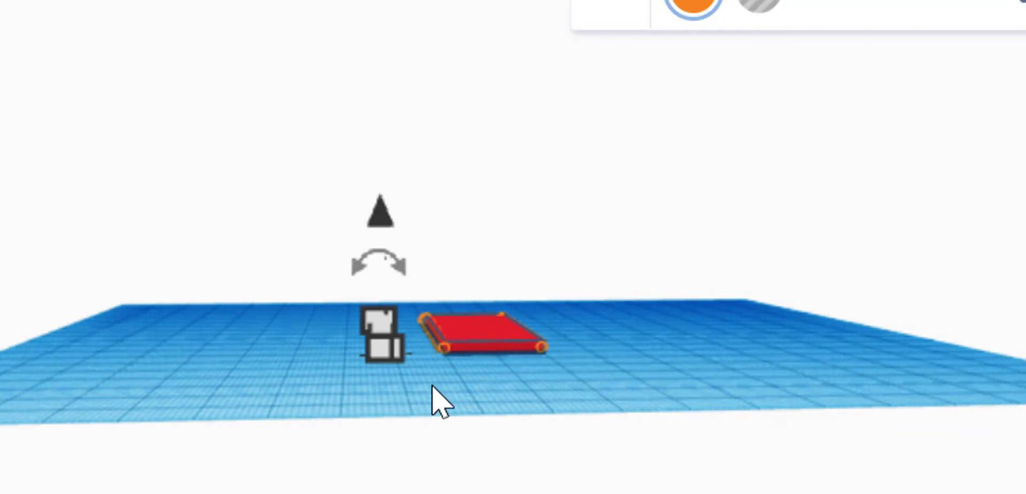
scroll(433, 380, "down", 3)
scroll(423, 378, "up", 3)
scroll(422, 396, "up", 5)
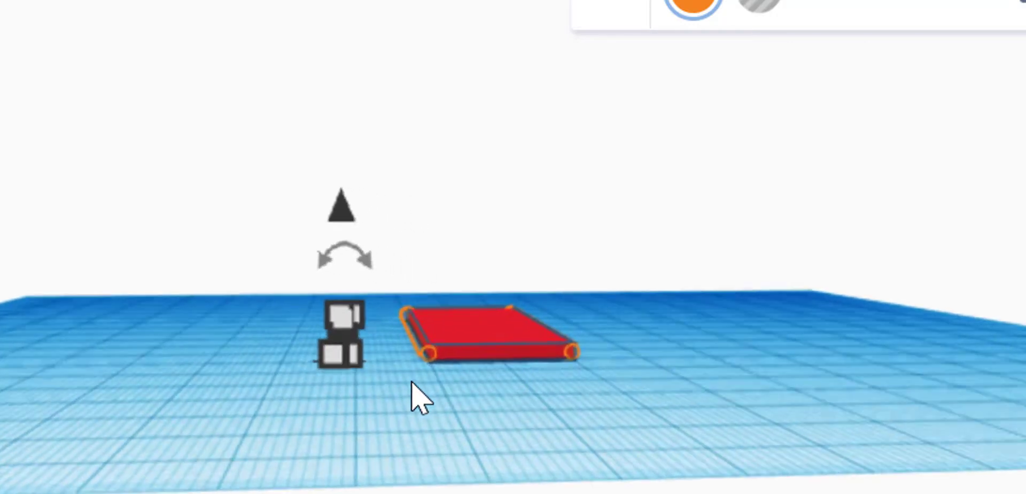
mouse_move(423, 395)
right_mouse_down()
mouse_move(374, 397)
mouse_move(444, 396)
mouse_move(430, 394)
right_mouse_up()
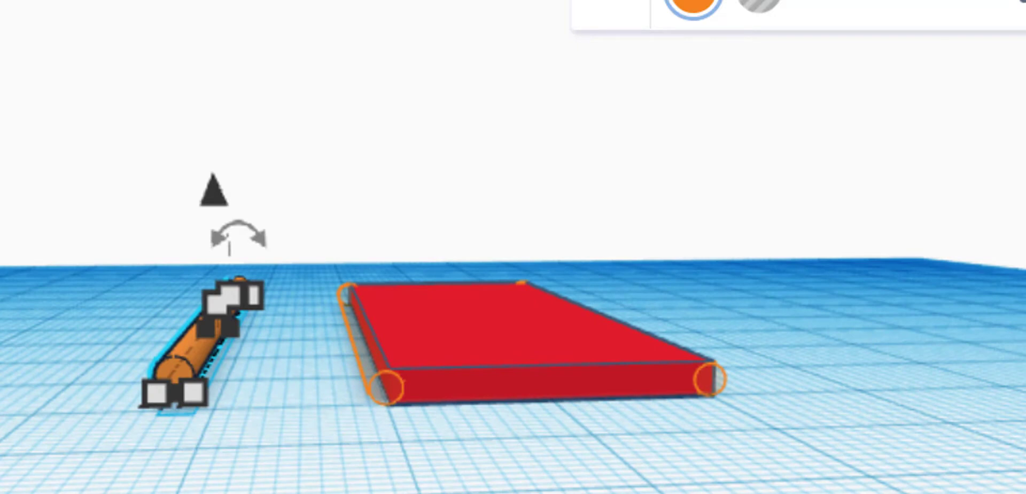
right_click_drag(340, 492, 334, 477)
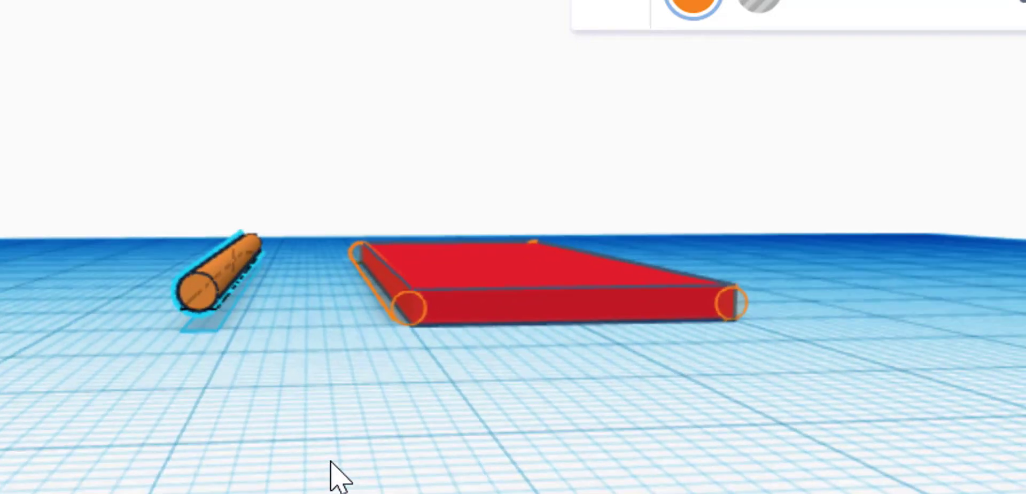
mouse_move(180, 309)
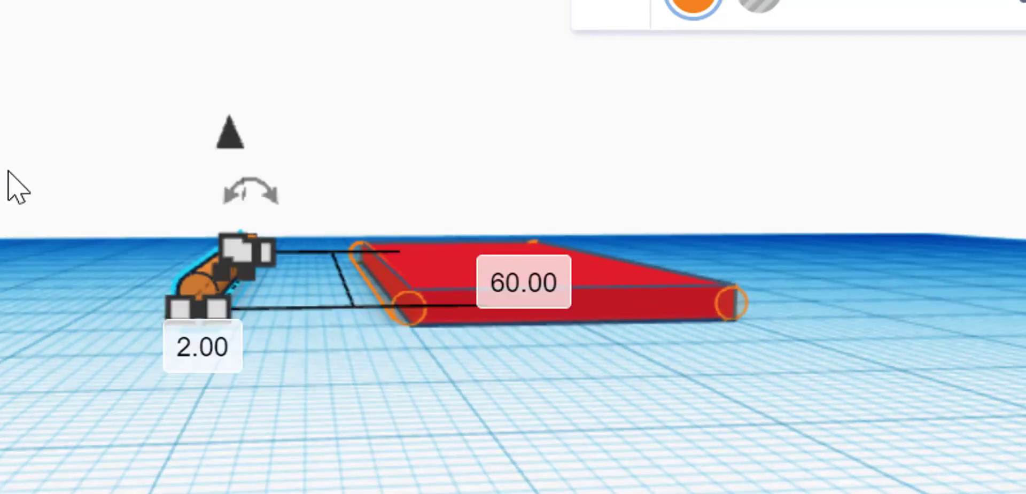
left_click(56, 394)
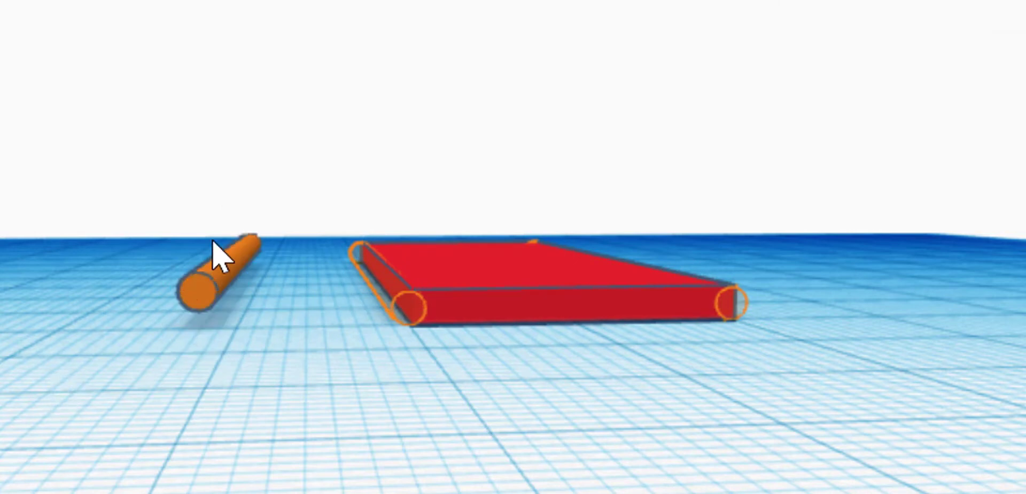
Move the cylinder against the box's front edge so its round end meets the orange circle outline.
left_click_drag(248, 281, 391, 273)
right_click_drag(563, 426, 451, 419)
left_click(225, 319)
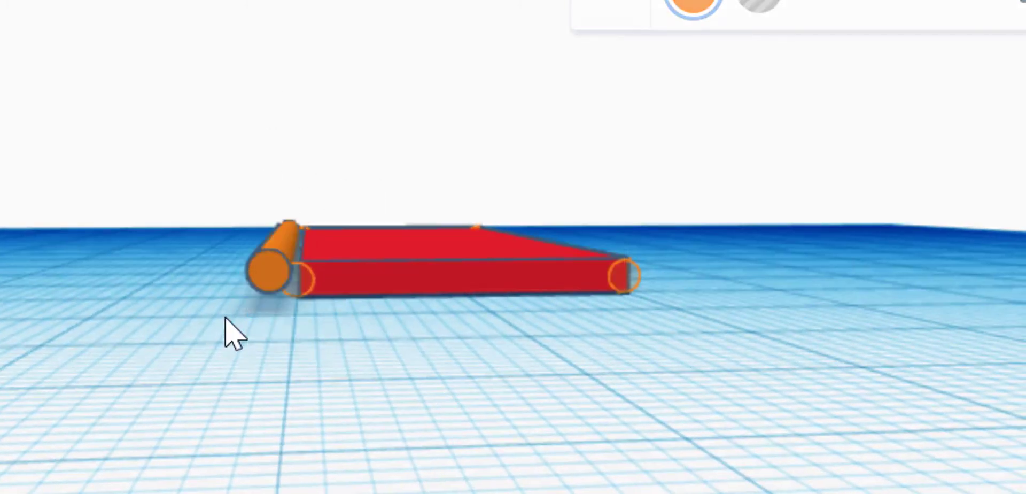
left_click_drag(277, 273, 290, 282)
left_click(126, 154)
Align the cylinder lengthwise with the box's front edge in the top view so it covers the orange outline.
right_click_drag(513, 321, 316, 241)
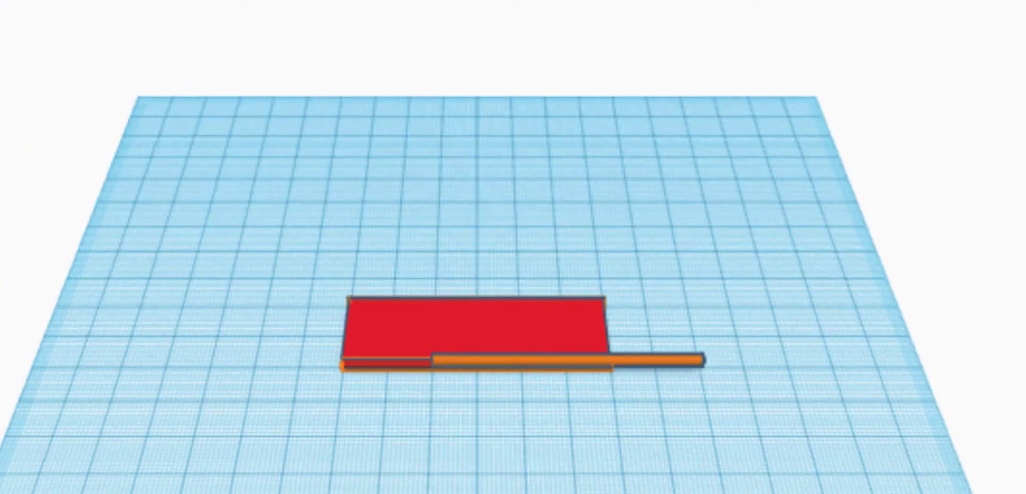
left_click(41, 175)
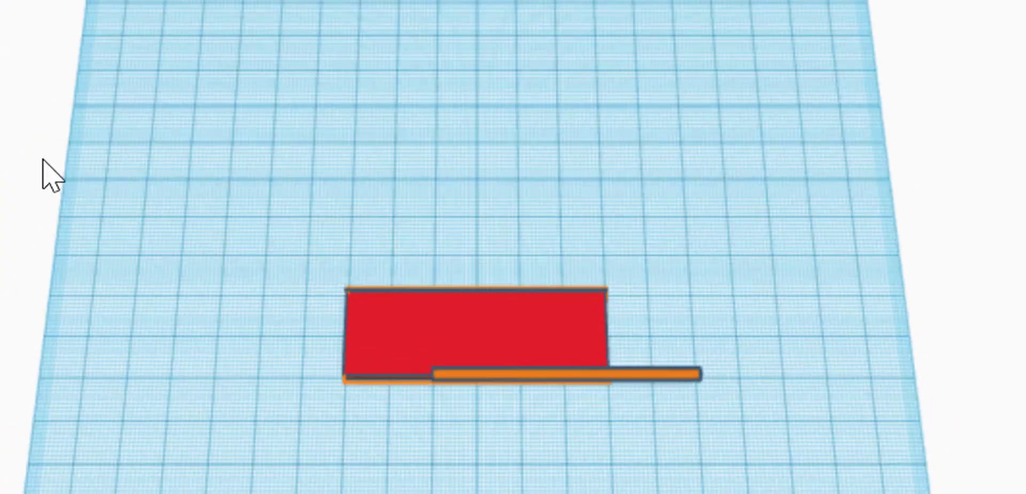
scroll(540, 444, "down", 2)
scroll(534, 427, "up", 5)
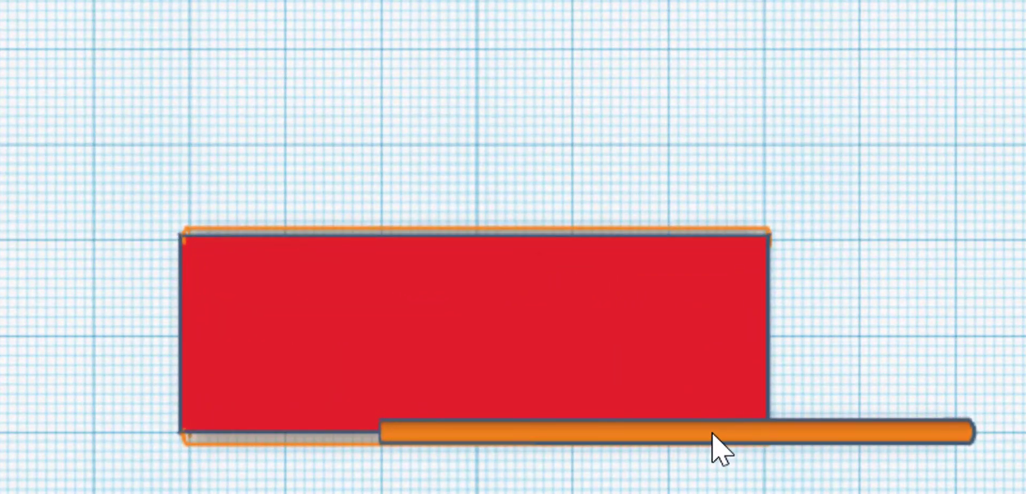
left_click_drag(717, 447, 513, 439)
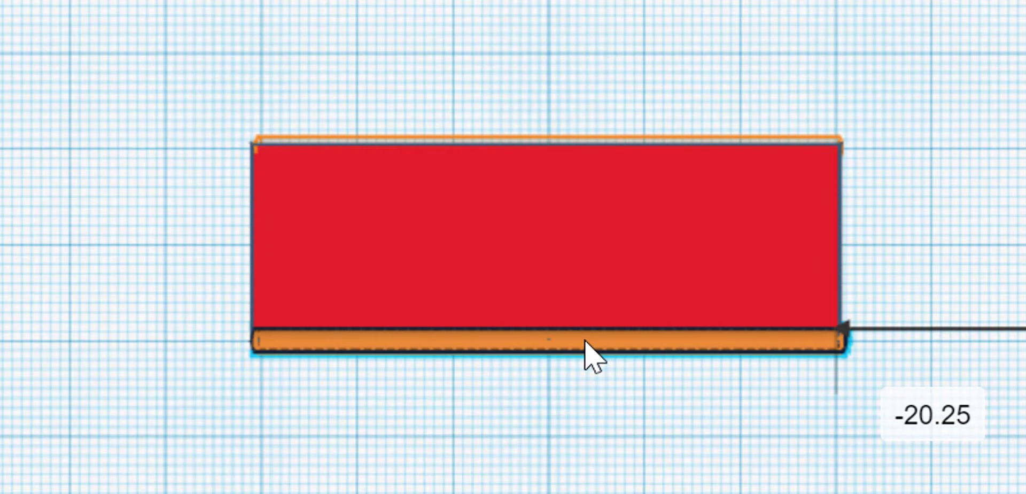
left_click_drag(584, 341, 579, 342)
left_click(641, 476)
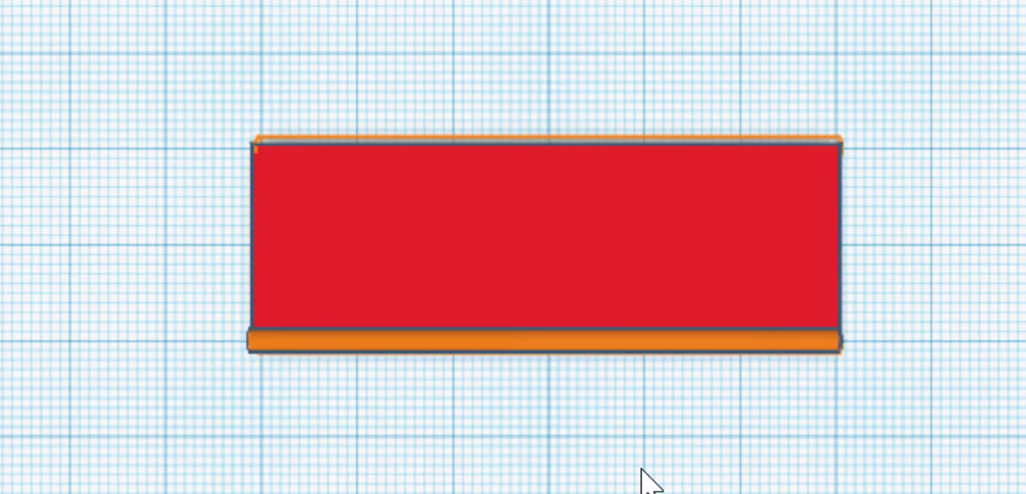
Copy and paste the front cylinder, and place the copy along the box's back long edge over the orange outline.
scroll(642, 476, "down", 2)
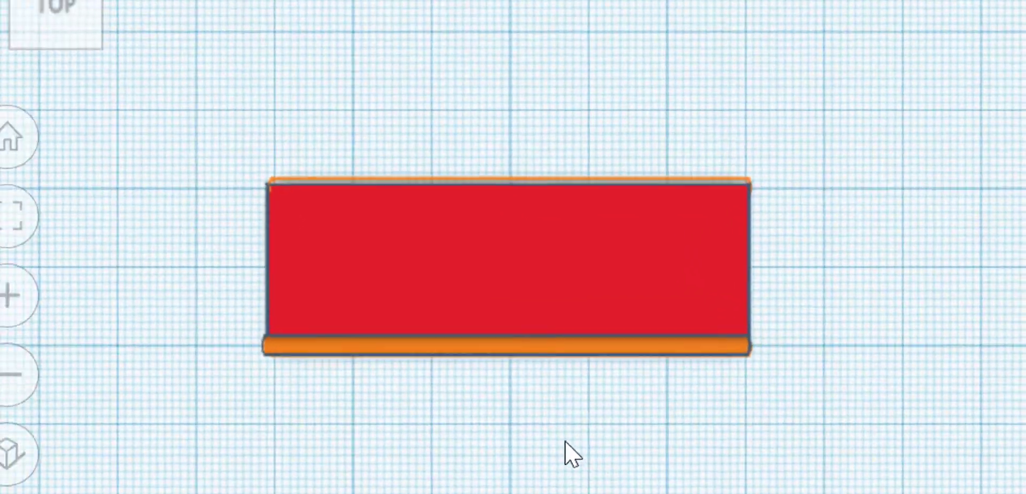
key("f")
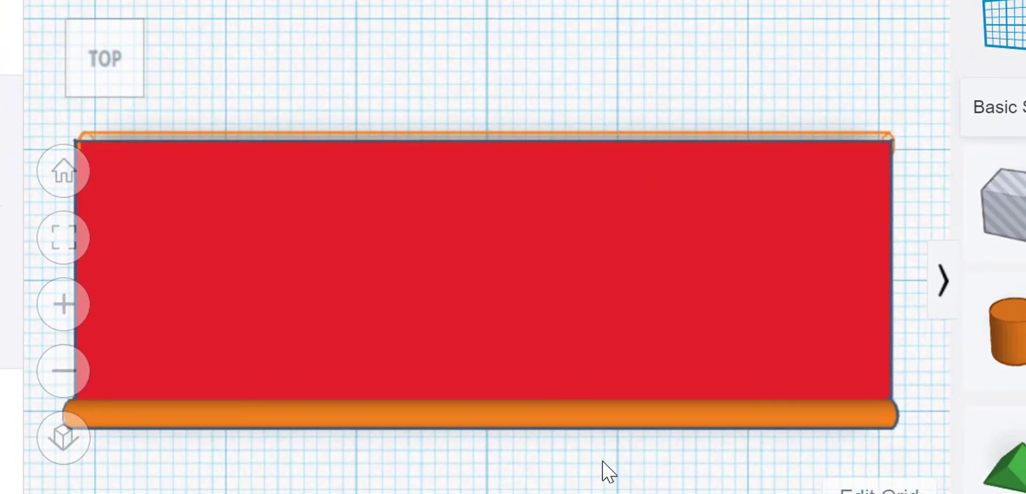
middle_click_drag(690, 464, 891, 379)
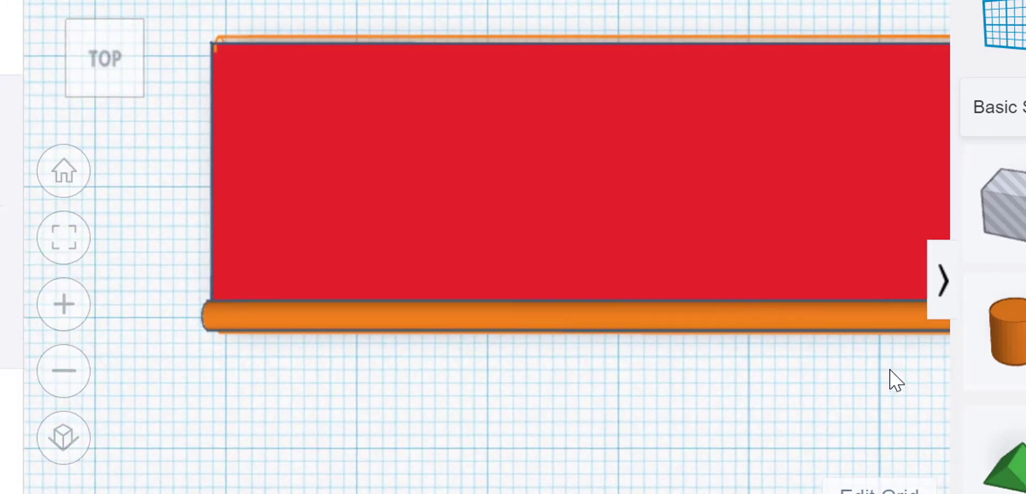
middle_click_drag(431, 418, 275, 435)
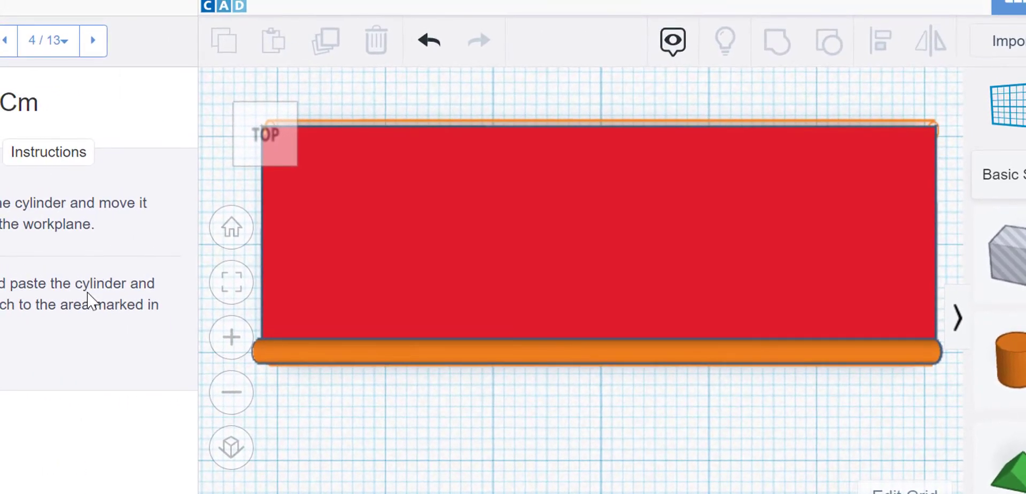
left_click(525, 353)
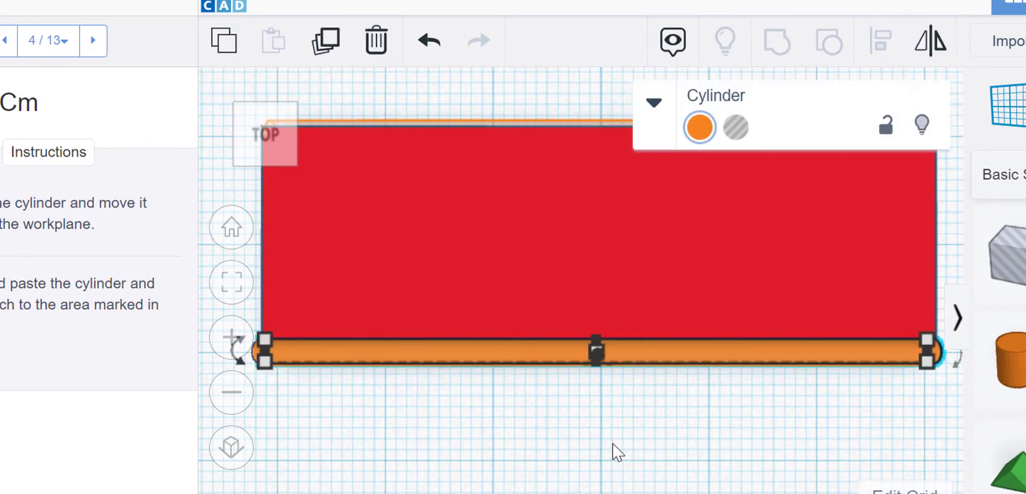
left_click(224, 41)
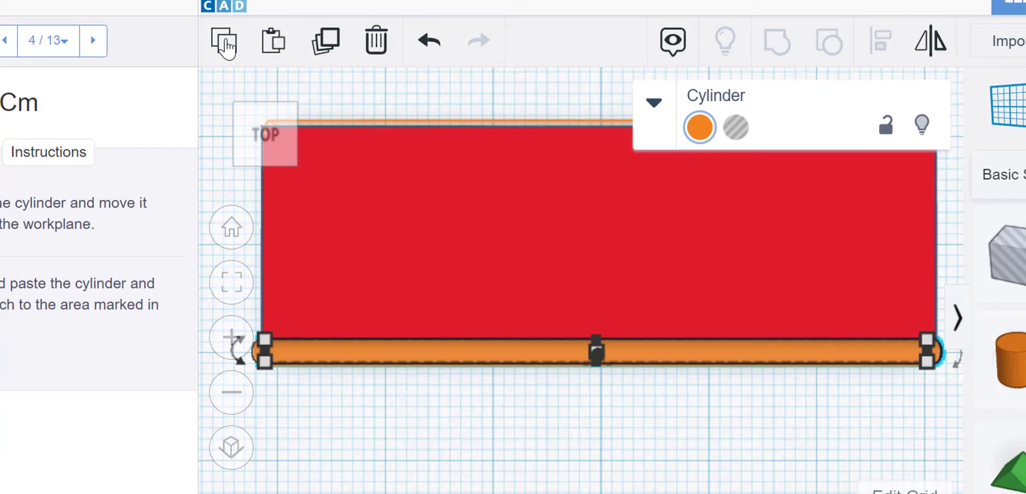
left_click(274, 45)
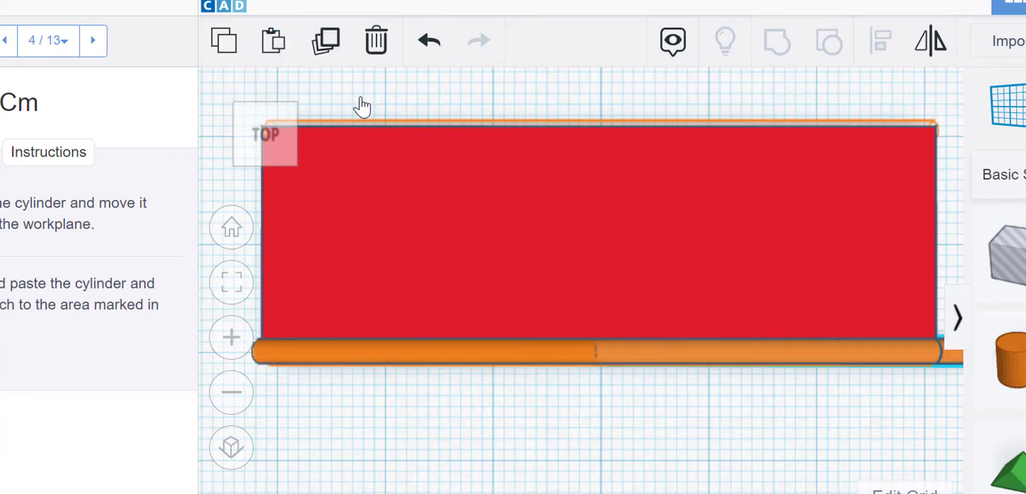
left_click(628, 457)
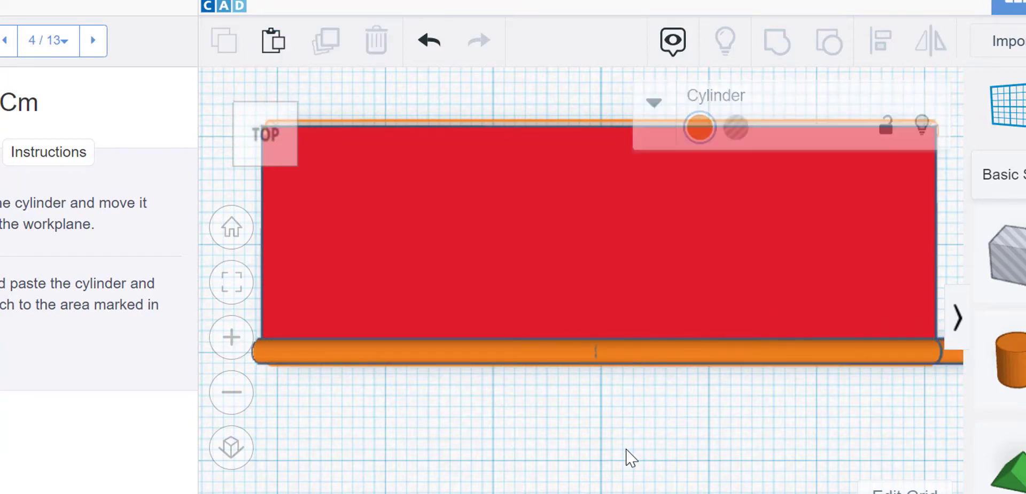
left_click_drag(640, 353, 305, 133)
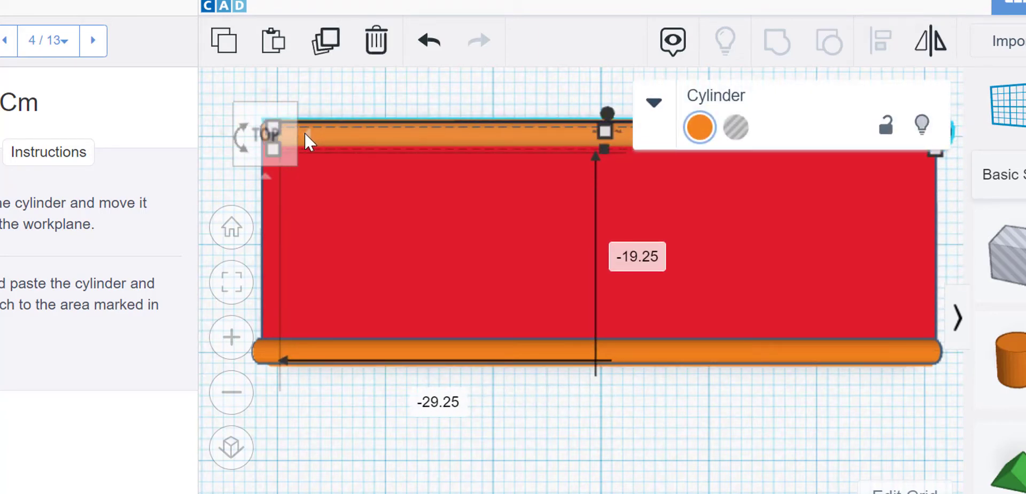
left_click(713, 449)
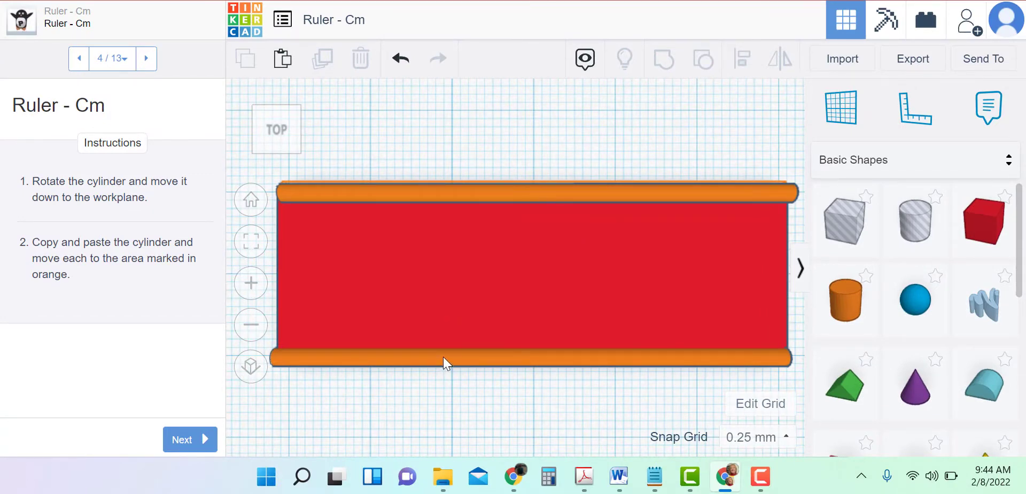
Hide the red box so that the two cylinders can be worked on alone.
middle_click_drag(444, 393, 493, 369)
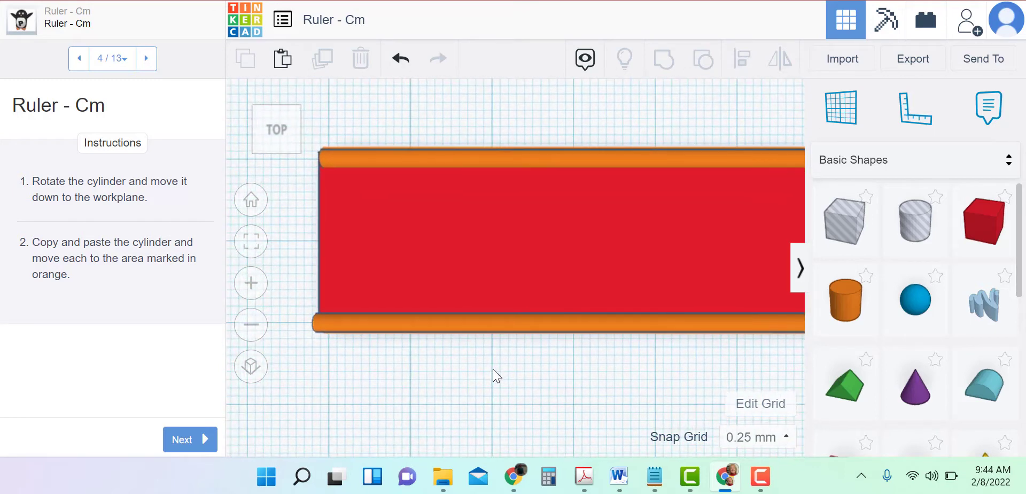
left_click(540, 322)
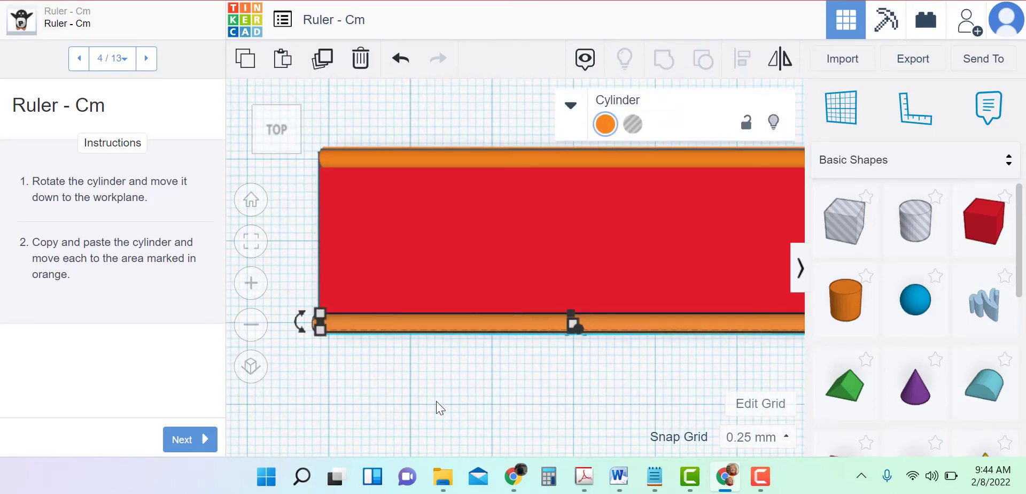
left_click(468, 155, "shift")
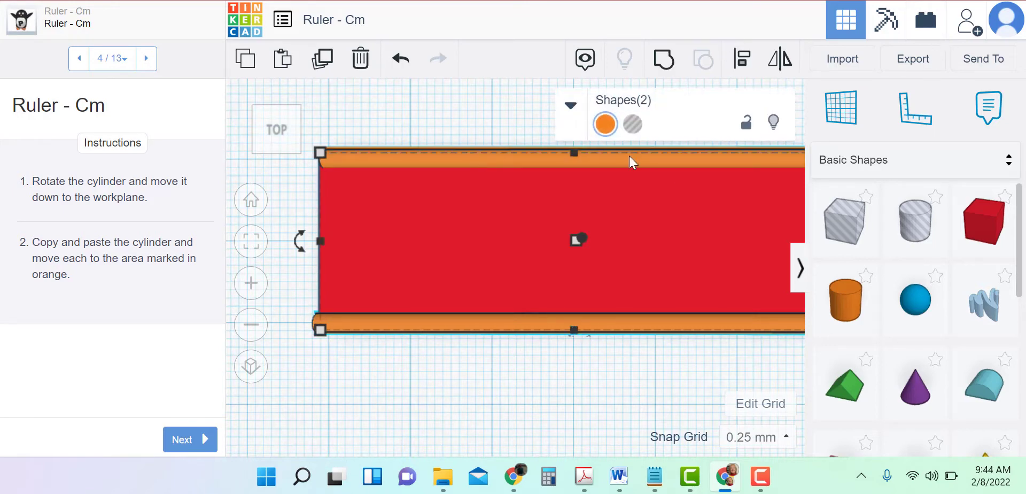
left_click(507, 362)
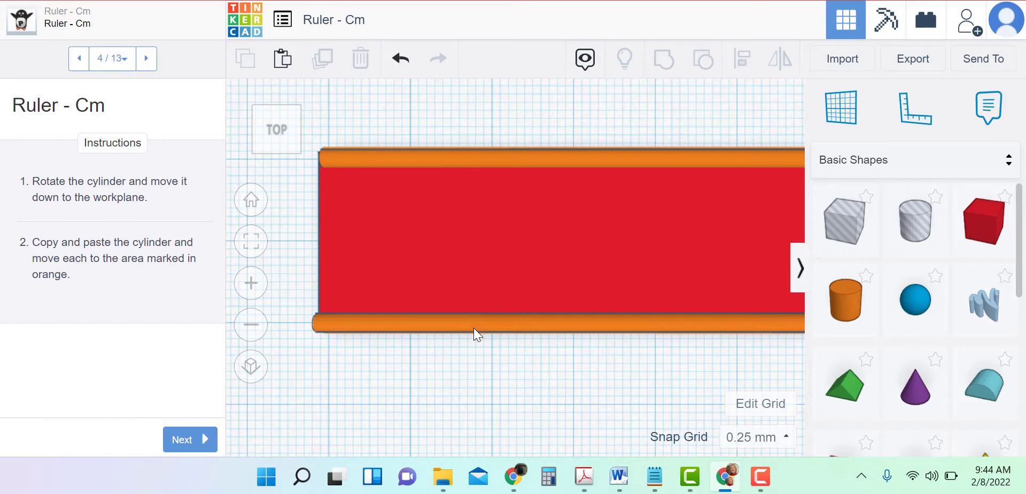
left_click(474, 327)
left_click(522, 238)
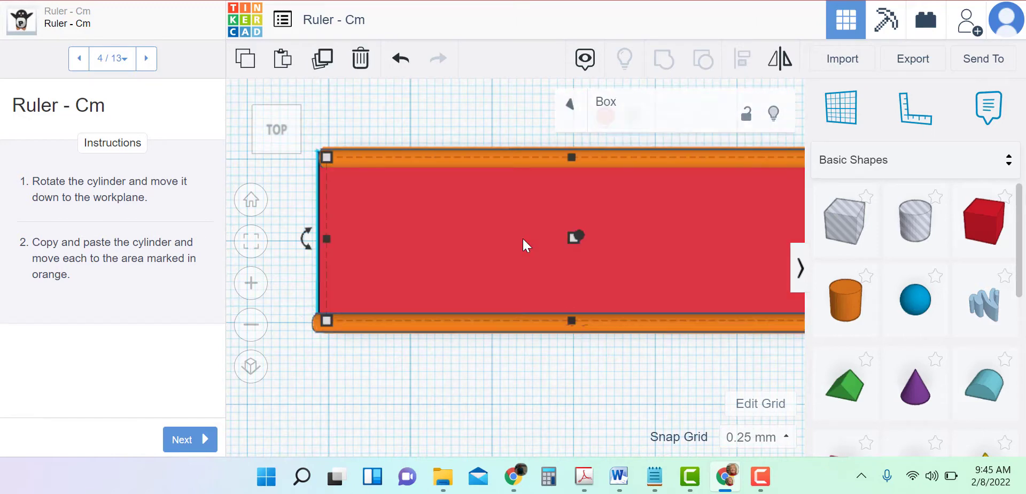
left_click(774, 122)
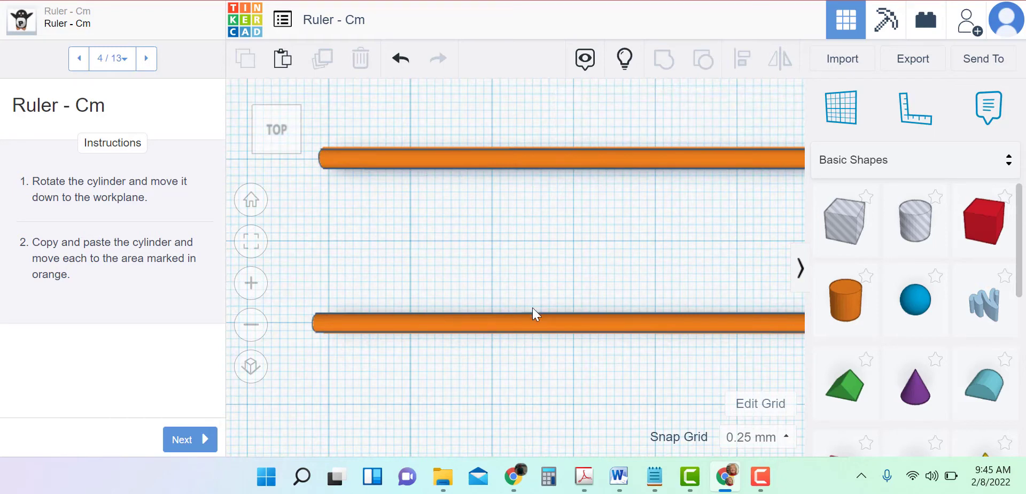
Align the front and back cylinders with each other so their left ends are flush.
left_click(512, 320)
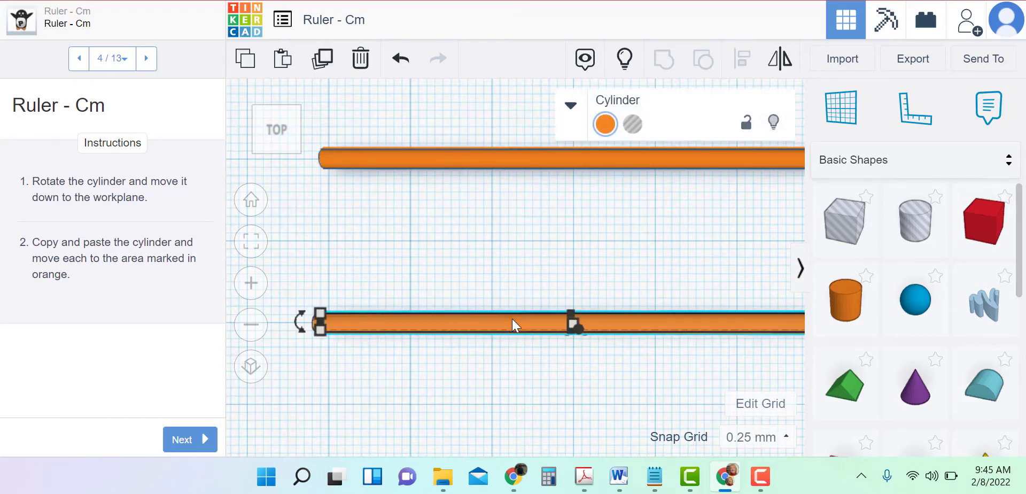
left_click(492, 155, "shift")
left_click(757, 101)
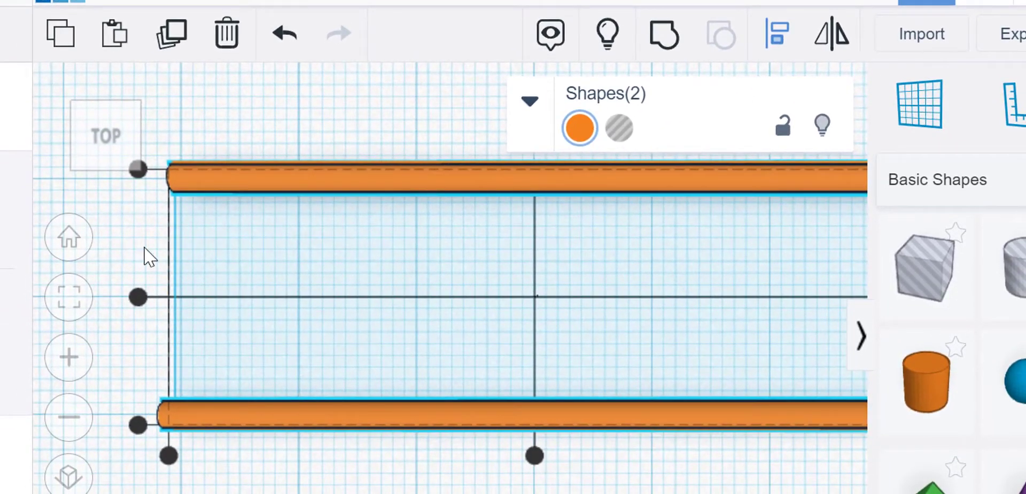
left_click(138, 425)
right_click_drag(138, 432, 172, 441)
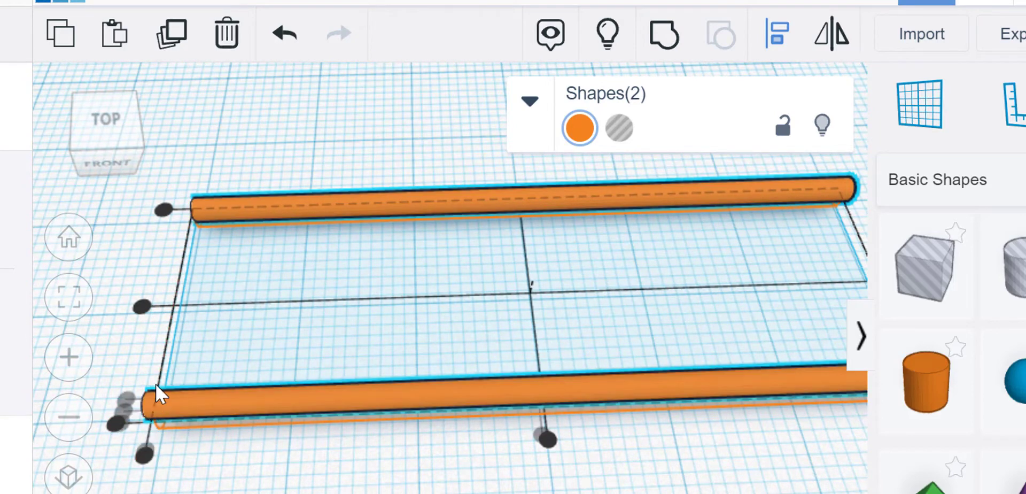
left_click(145, 456)
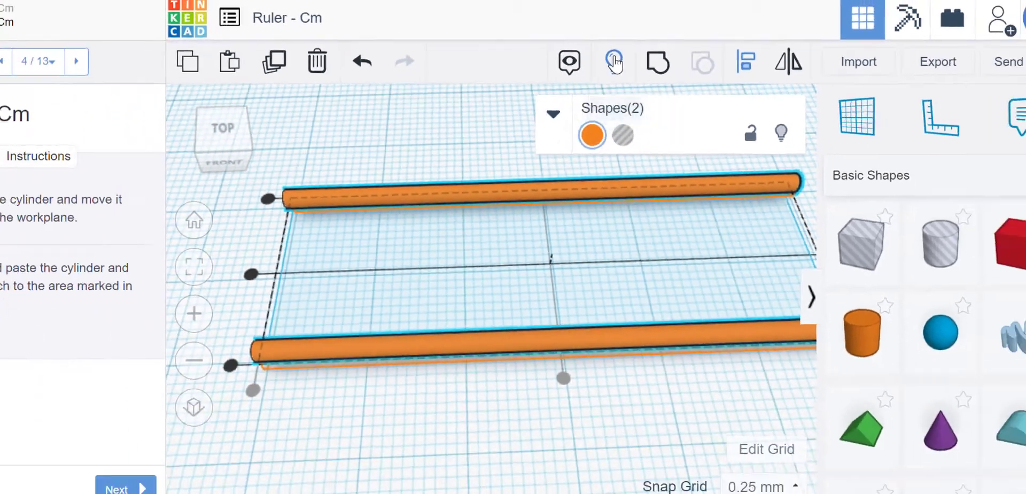
Show the hidden box again and continue to step 5 of the lesson.
left_click(550, 81)
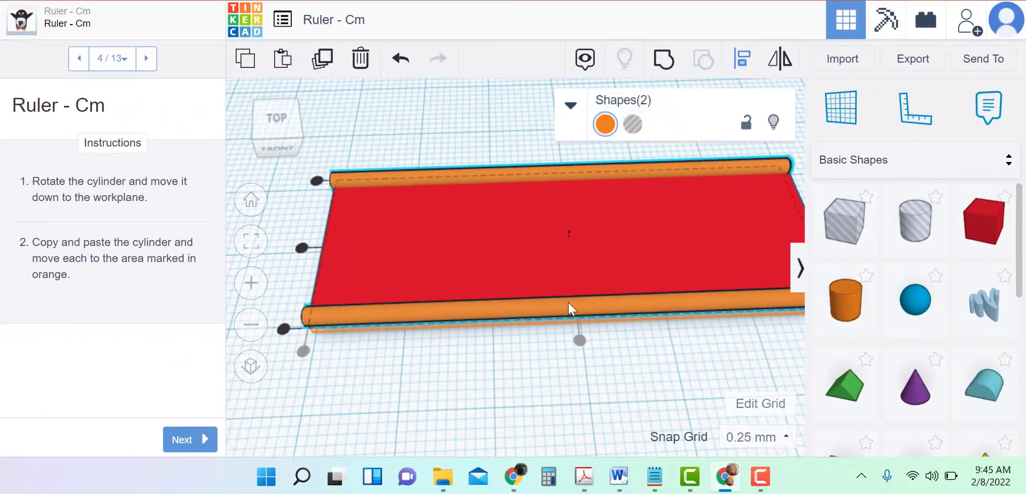
left_click(480, 390)
left_click(190, 441)
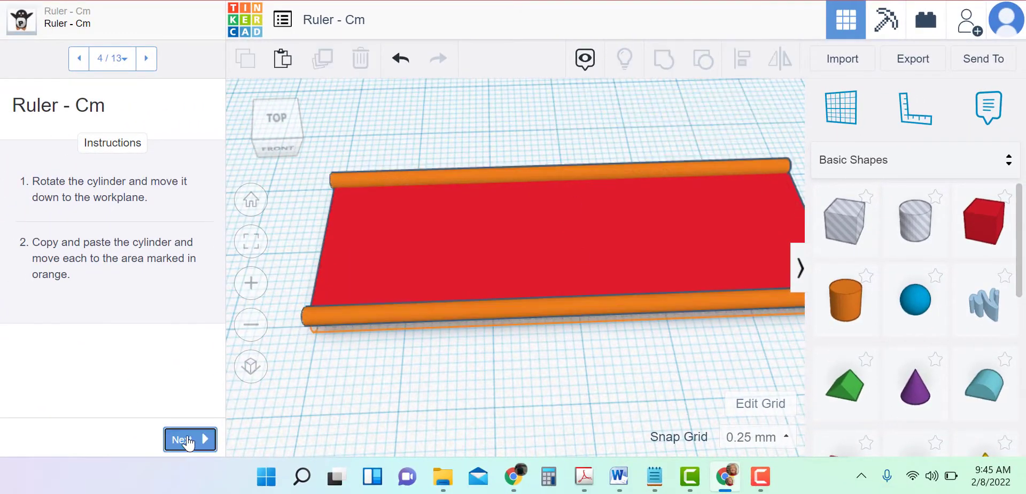
Add a Roof shape in front of the ruler, beside the orange outline, and set its height to 2 mm.
left_click(251, 201)
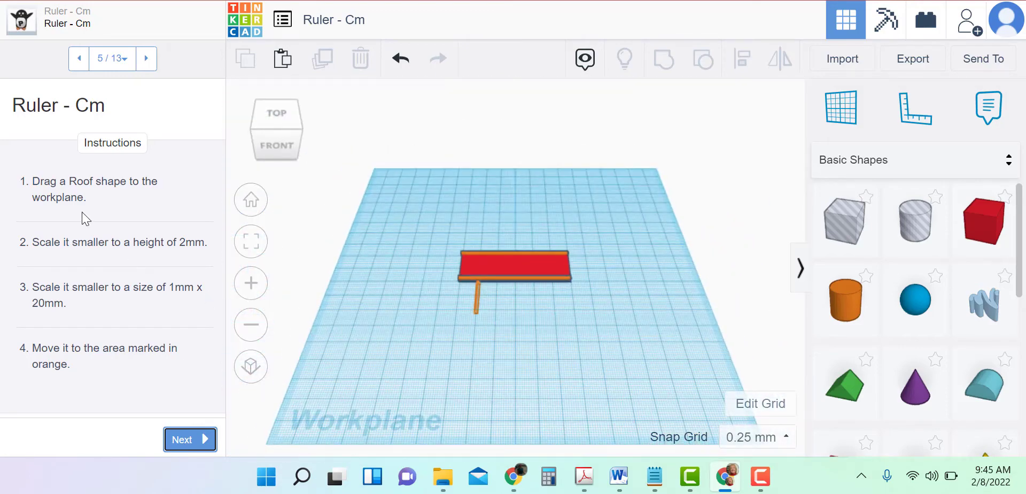
scroll(501, 358, "down", 1)
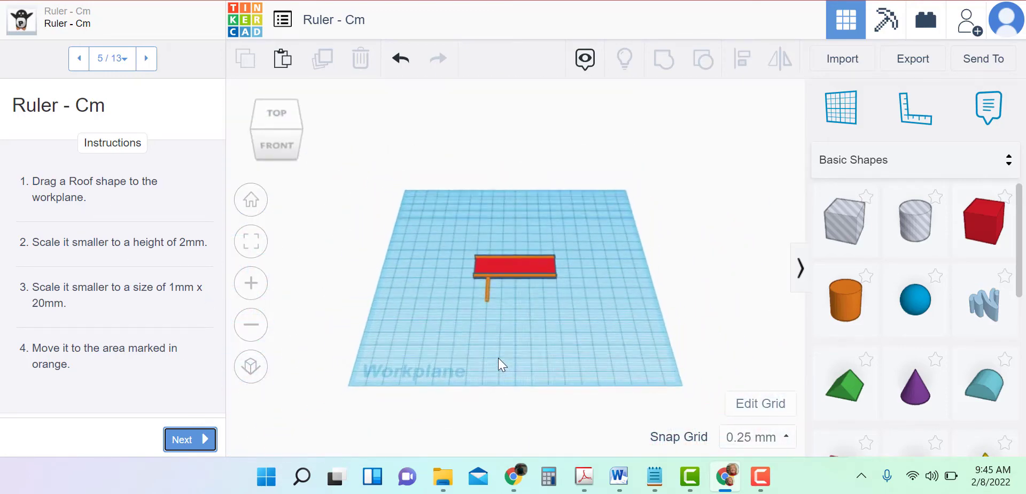
scroll(499, 358, "up", 3)
scroll(510, 383, "up", 1)
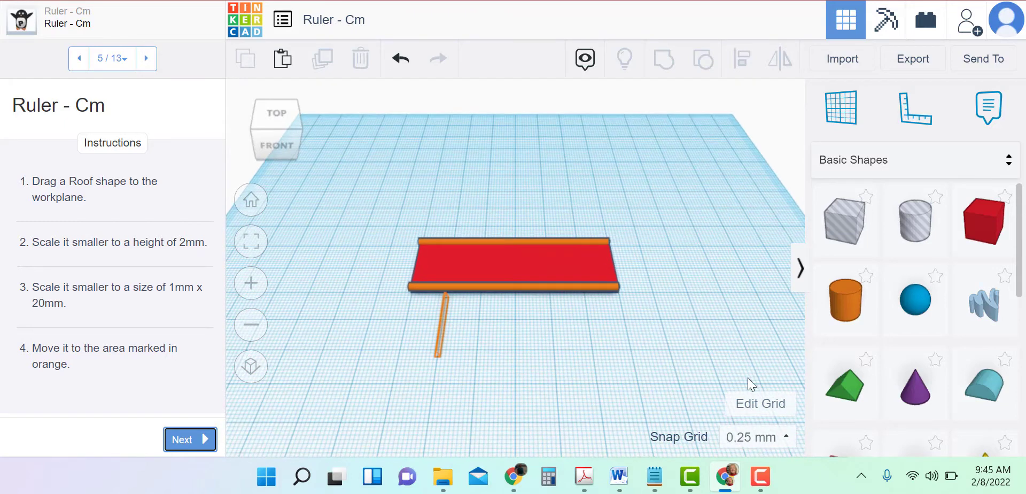
left_click_drag(842, 390, 505, 311)
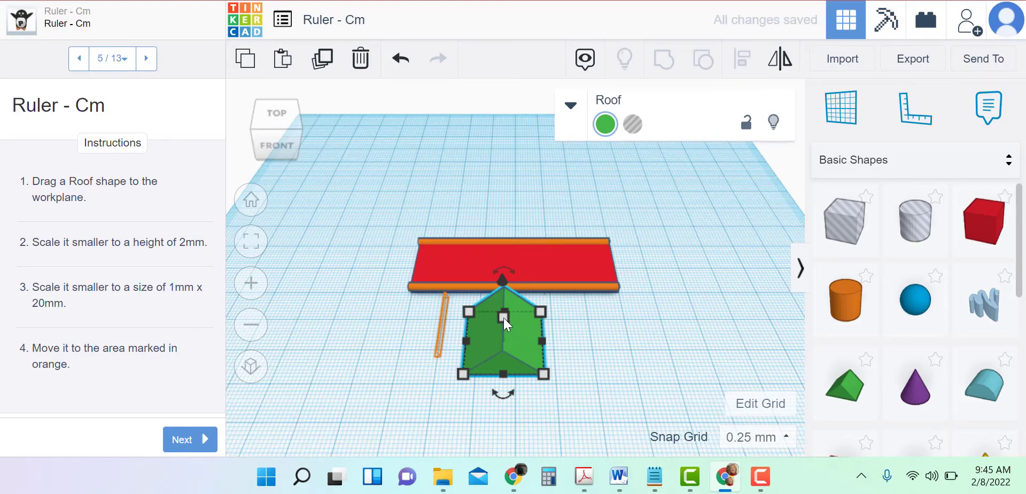
mouse_move(503, 318)
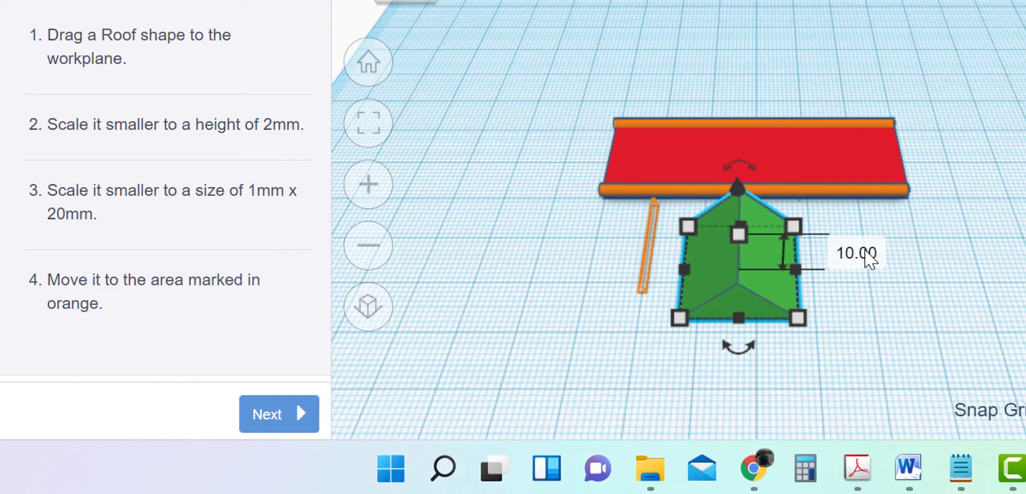
left_click(869, 255)
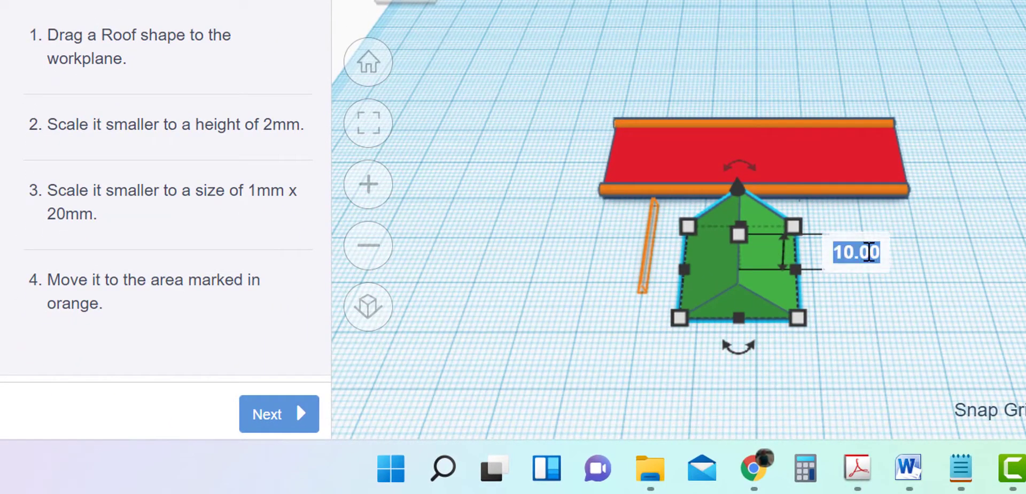
type("2")
key("Return")
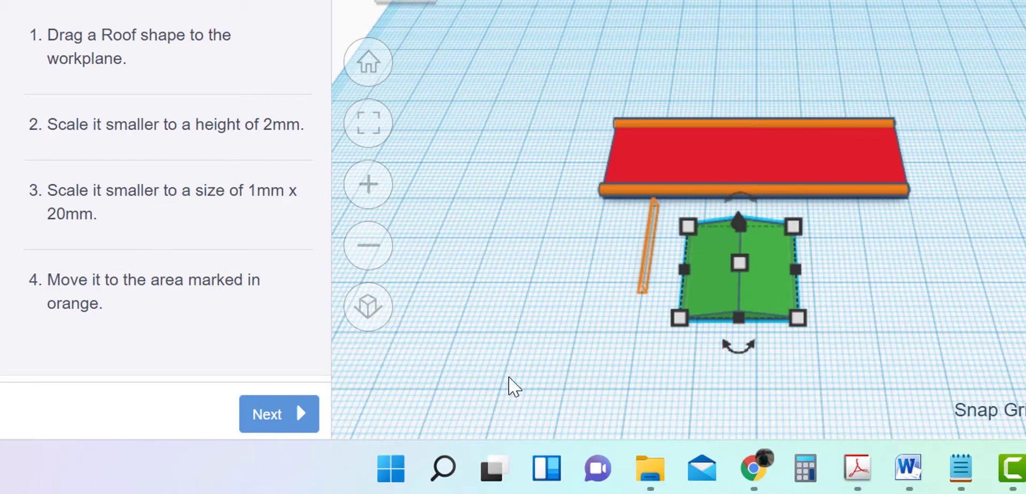
Set the roof's width to 1 mm.
mouse_move(799, 319)
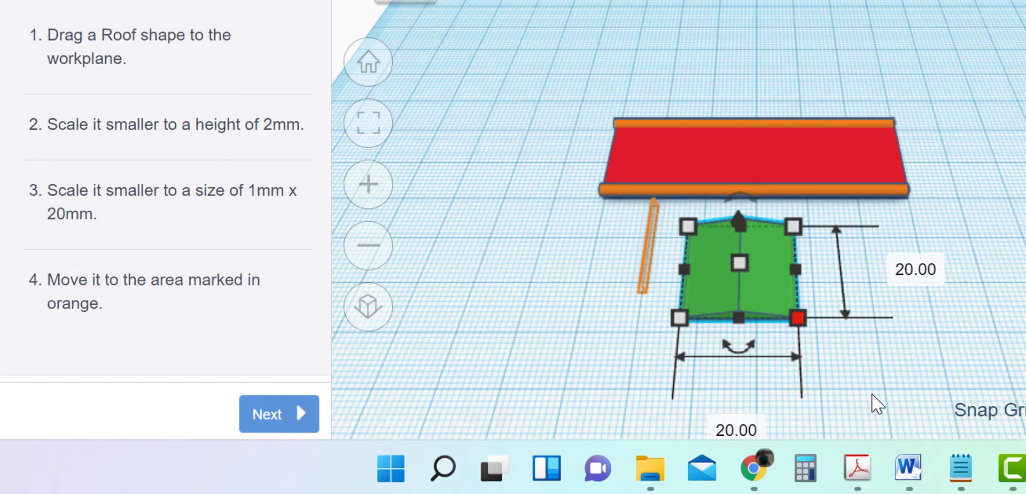
middle_click_drag(871, 385, 863, 278)
mouse_move(795, 188)
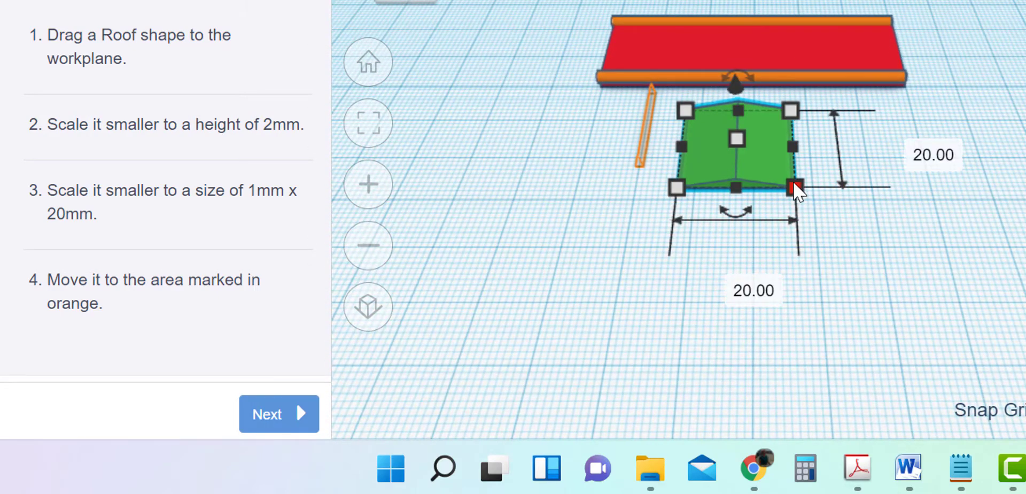
left_click(732, 282)
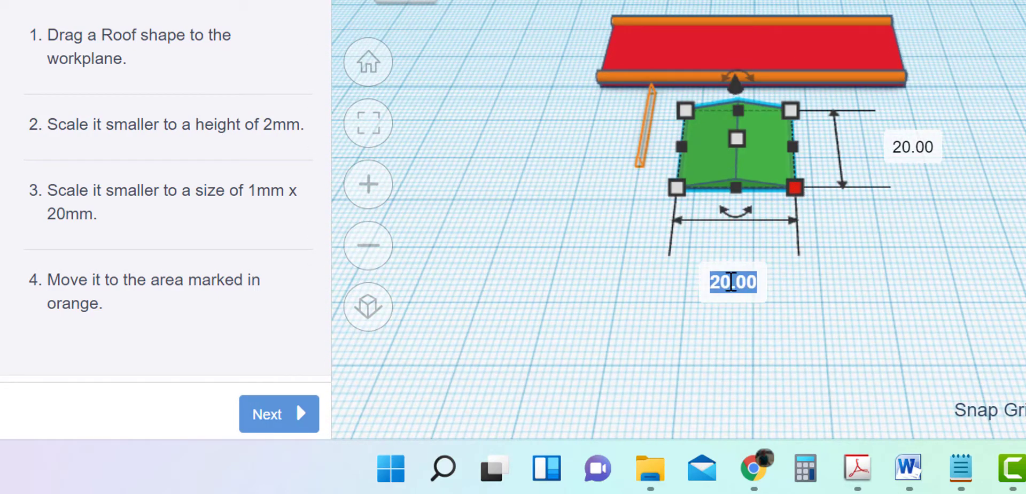
key("BackSpace")
type("1")
key("Return")
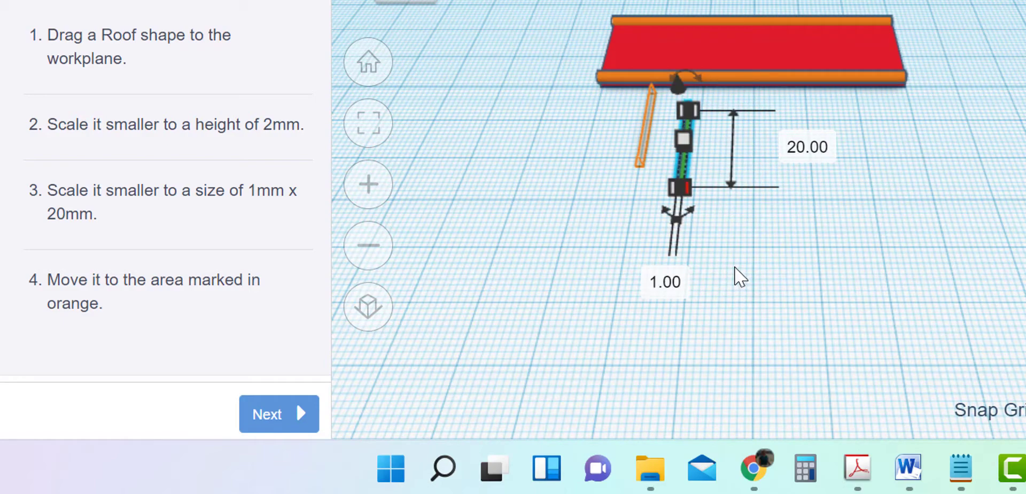
left_click(790, 263)
Move the thin roof shape onto the orange outline in front of the ruler.
scroll(695, 220, "down", 2)
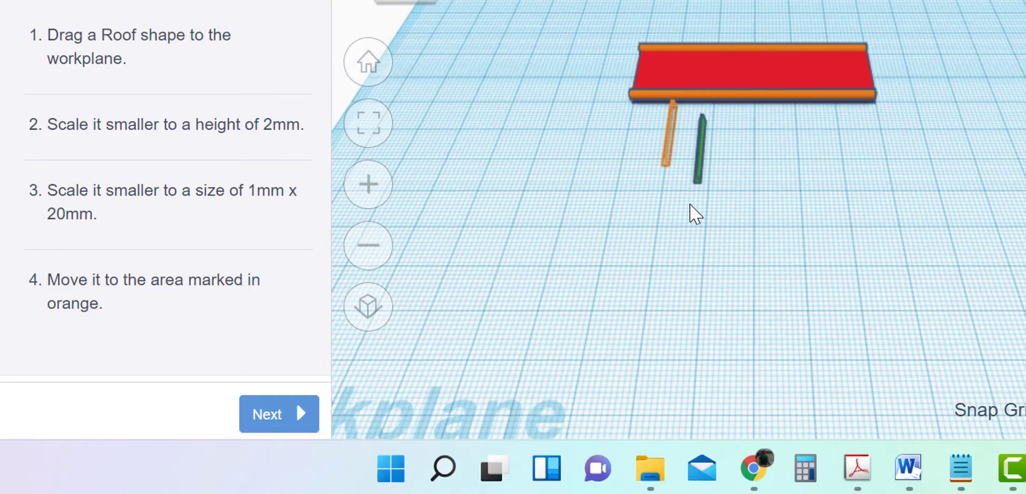
middle_click_drag(657, 219, 797, 333)
scroll(875, 270, "up", 3)
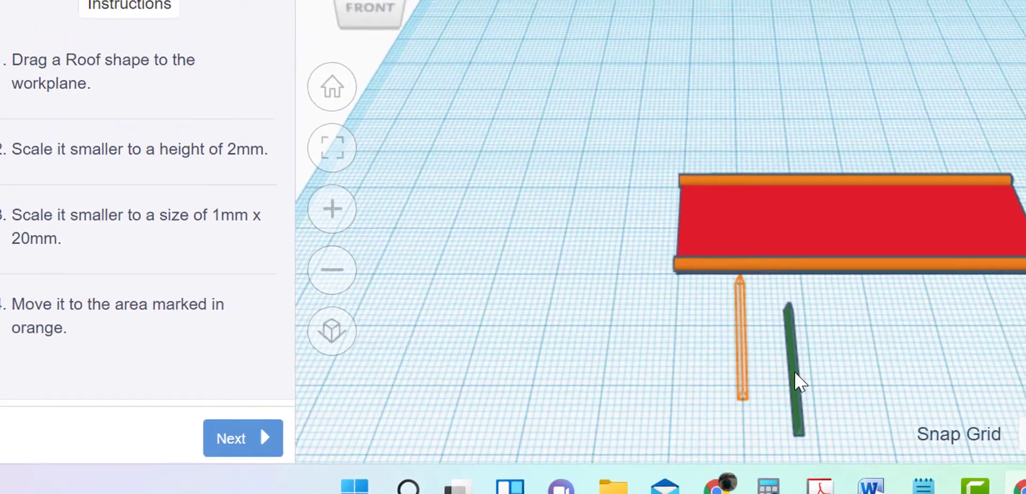
left_click_drag(832, 359, 781, 321)
left_click_drag(642, 403, 639, 405)
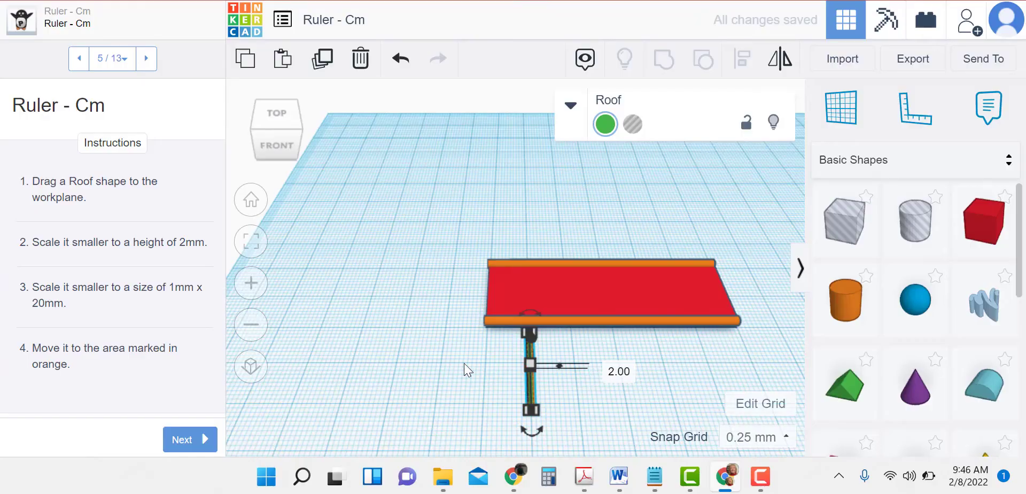
left_click(464, 363)
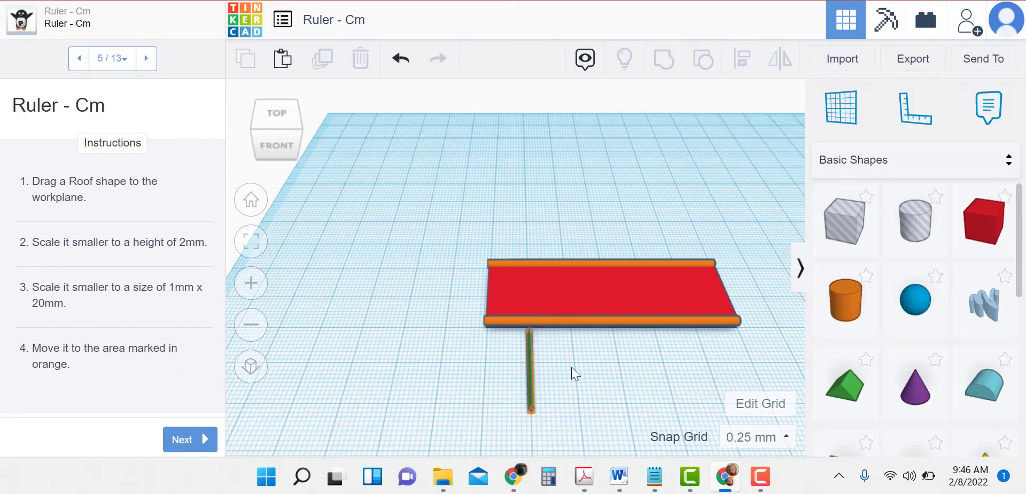
Nudge the roof shape 0.5 mm toward the front in the top view so it matches the orange outline.
left_click(274, 114)
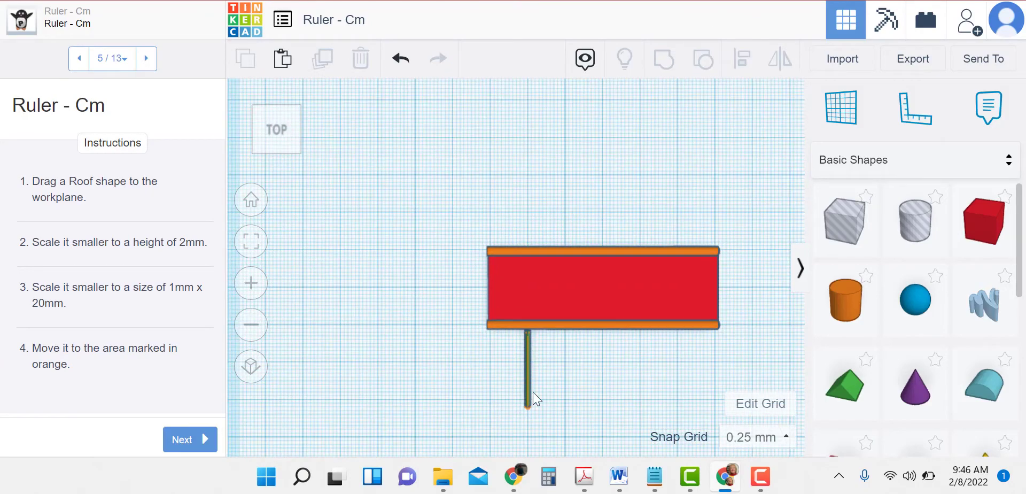
scroll(544, 414, "up", 5)
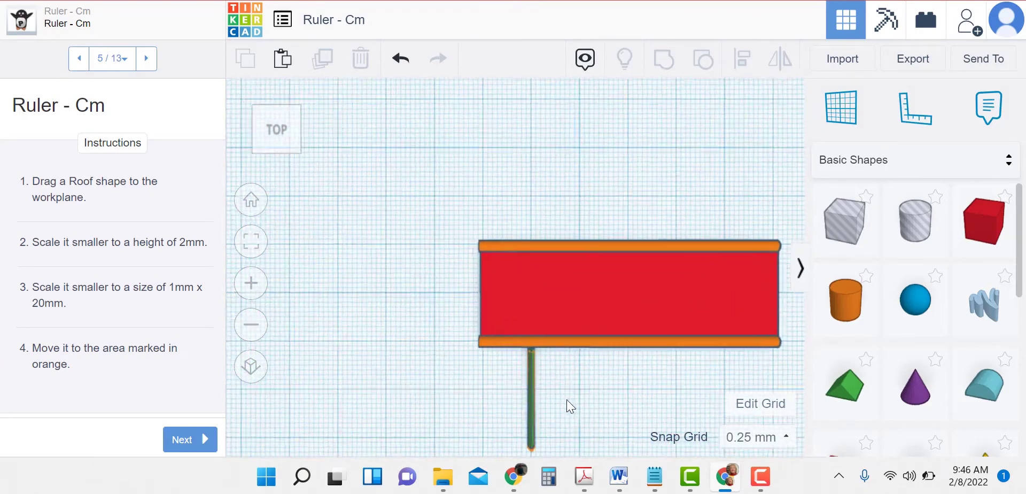
scroll(587, 349, "up", 4)
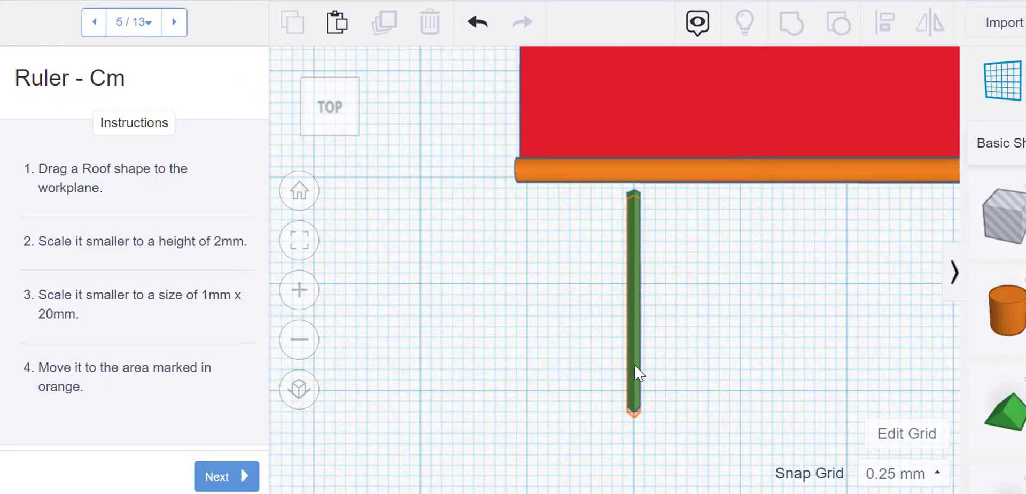
left_click(636, 373)
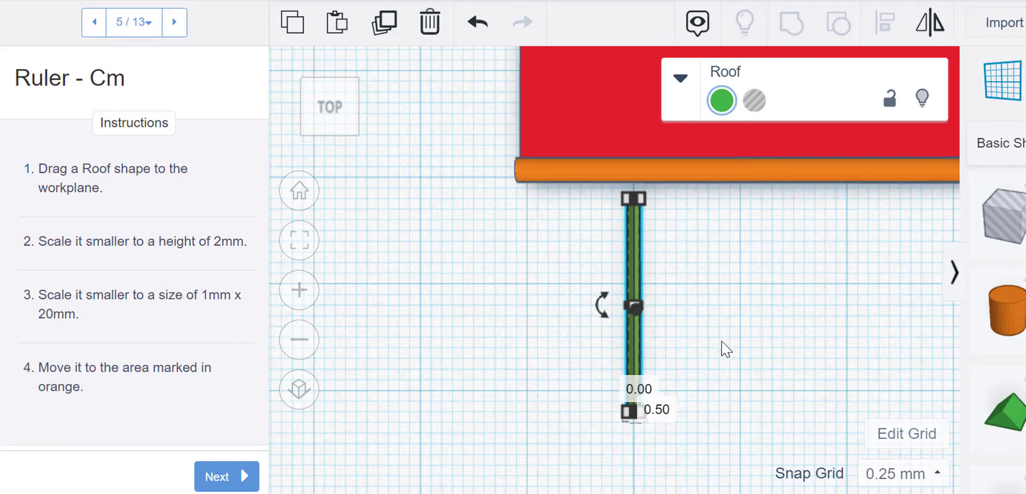
left_click(743, 347)
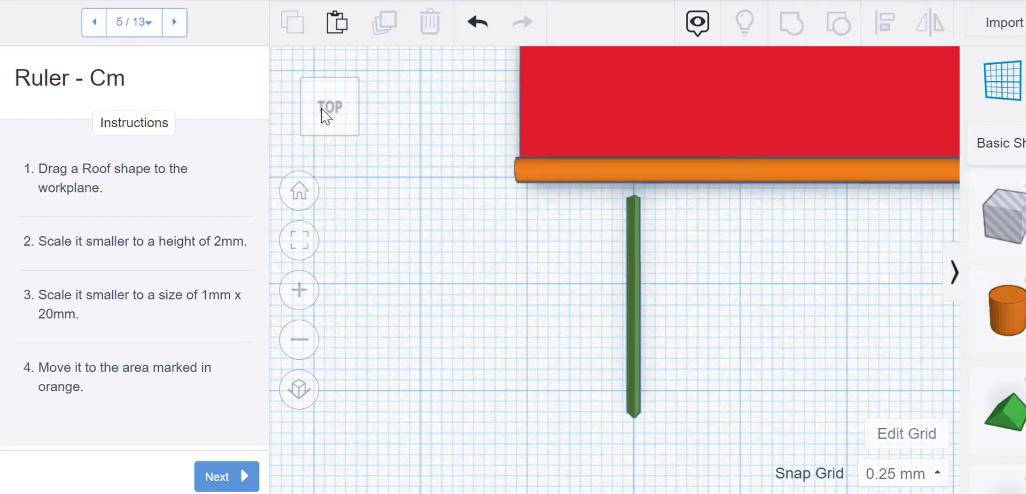
Check the roof's placement from the front view and continue to step 6 of the lesson.
left_click(335, 136)
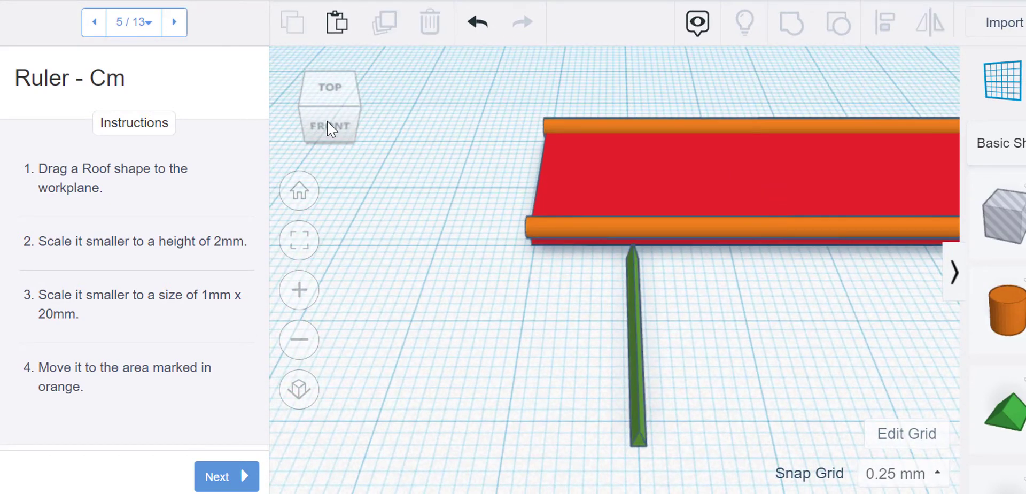
left_click(329, 128)
scroll(762, 415, "down", 3)
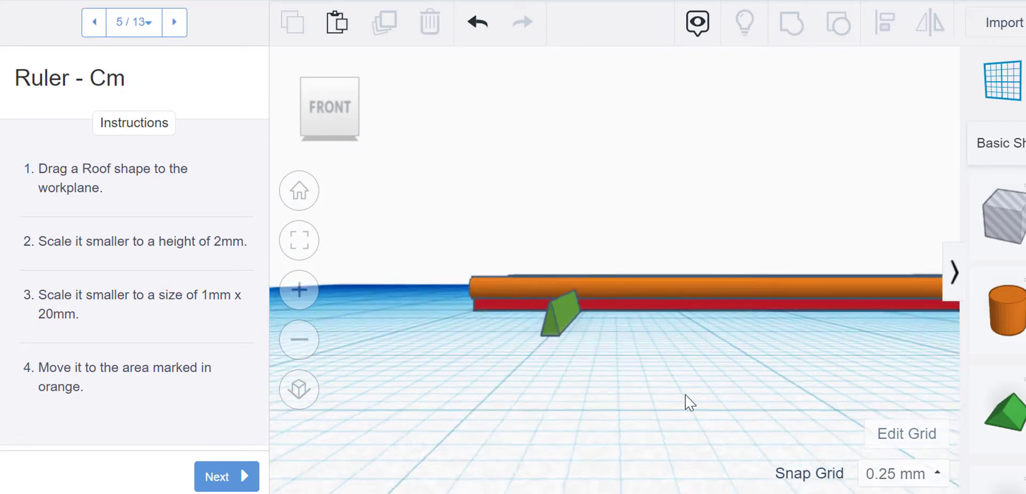
right_click_drag(732, 394, 725, 421)
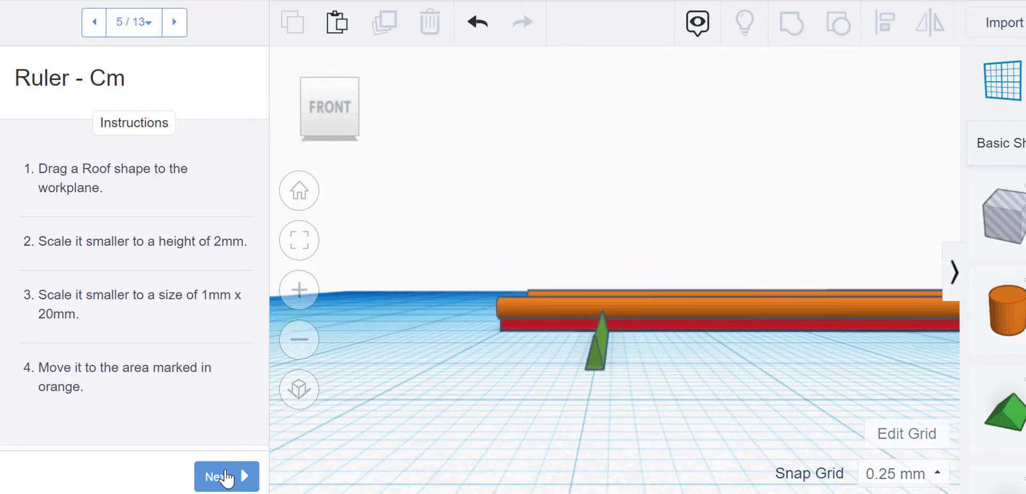
left_click(225, 476)
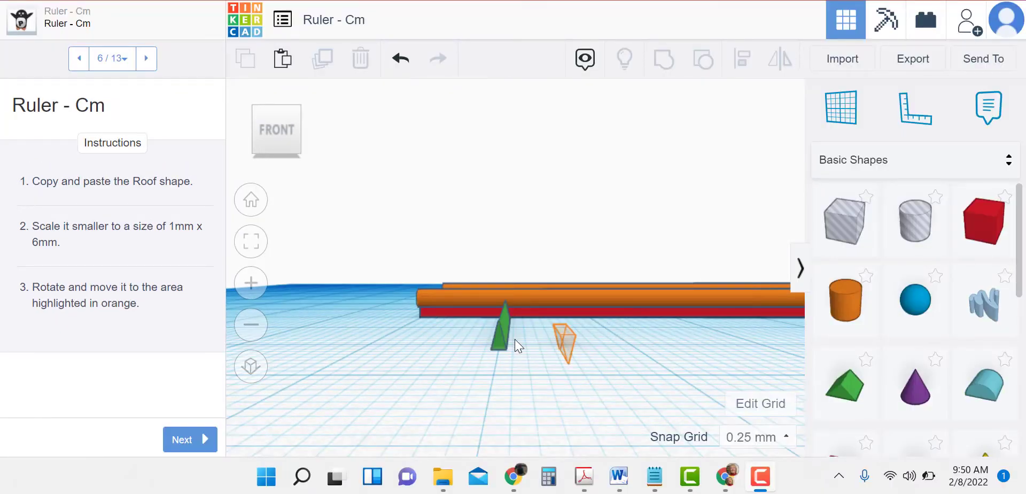
Copy and paste the roof shape and place the copy about 12.75 mm to the right of the original and 2 mm forward.
left_click(254, 201)
scroll(474, 315, "up", 5)
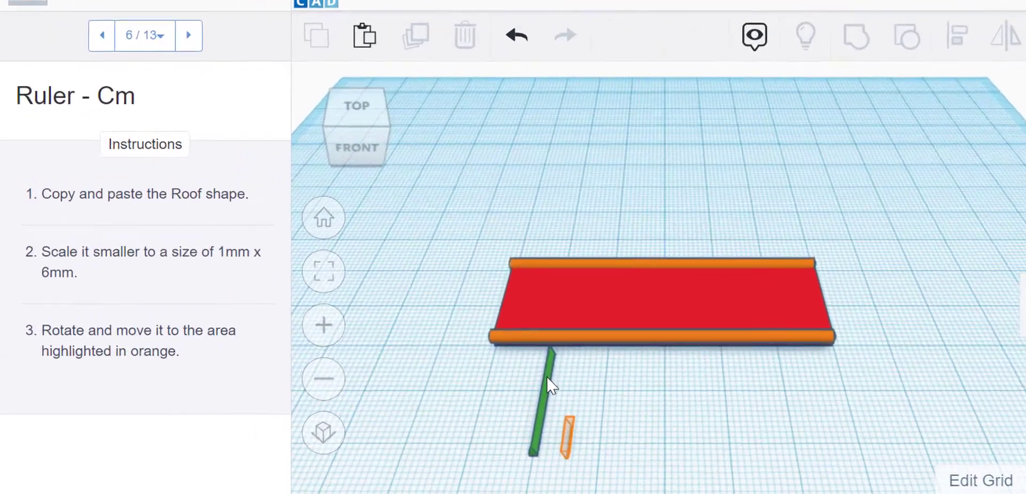
left_click(548, 379)
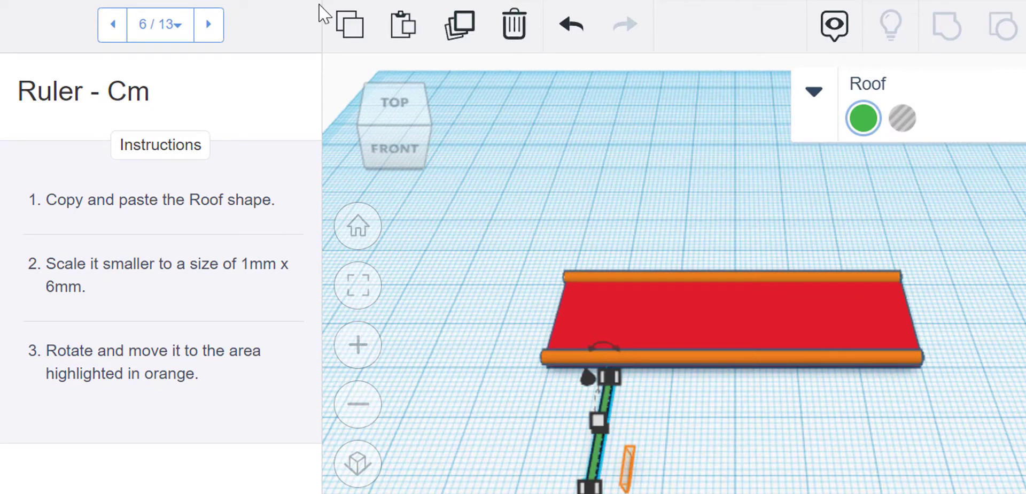
left_click(348, 26)
left_click(400, 27)
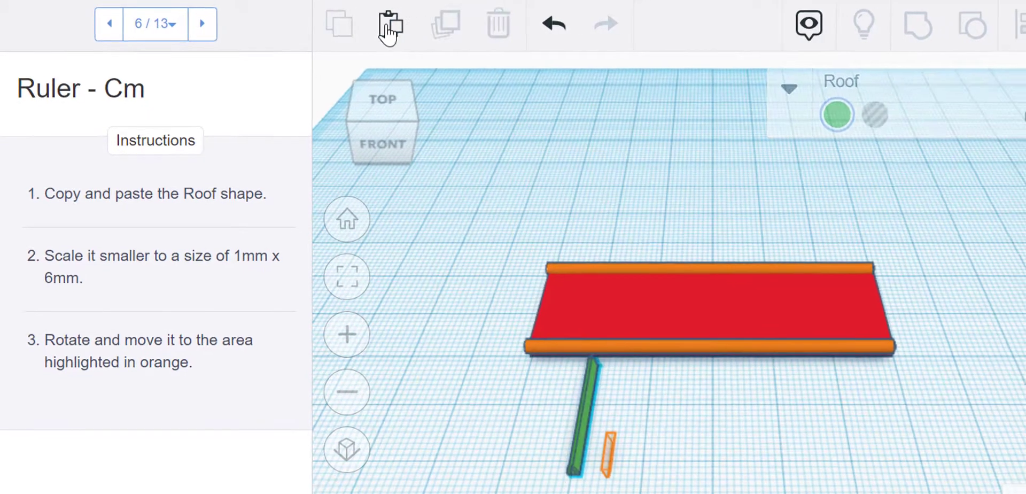
left_click(713, 483)
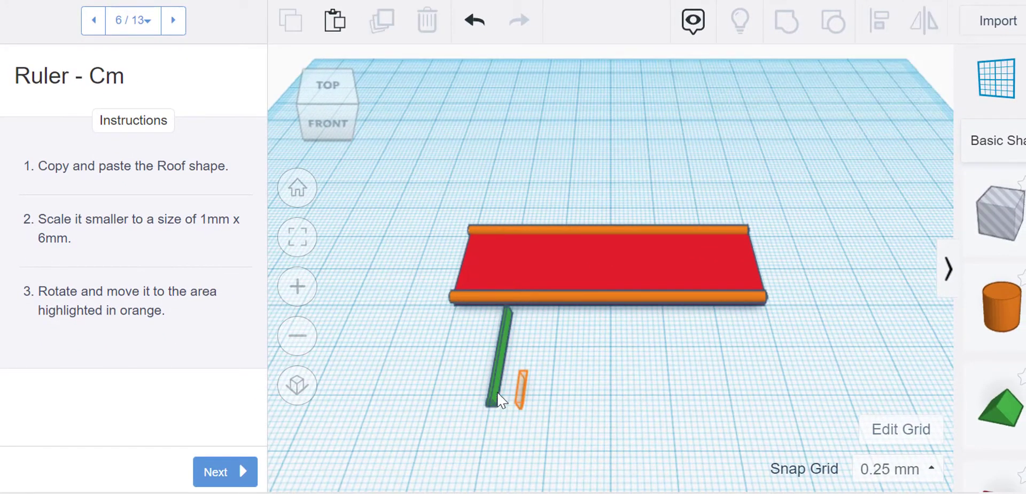
left_click_drag(495, 399, 574, 413)
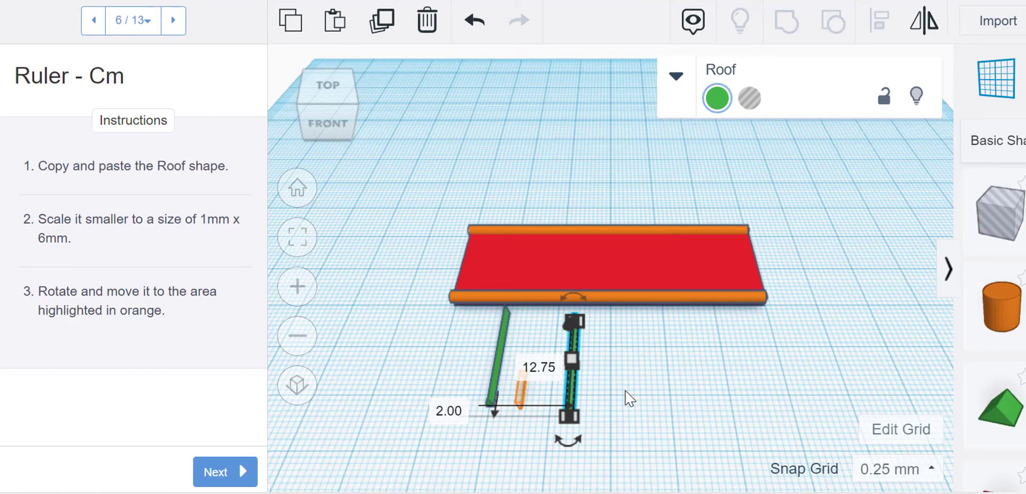
scroll(626, 402, "down", 2)
scroll(614, 412, "up", 4)
left_click(619, 446)
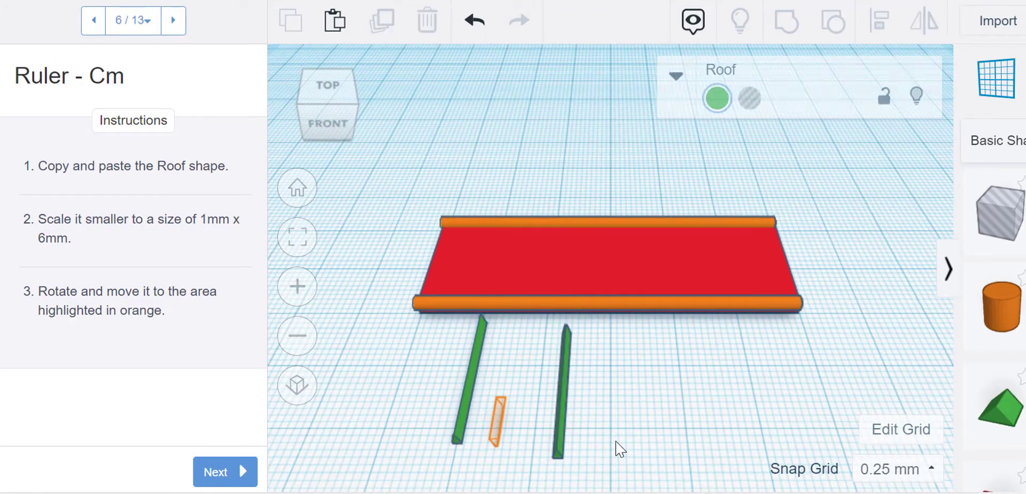
Set the copied roof's length to 6 mm, keeping its 1 mm width.
left_click(562, 454)
scroll(561, 471, "up", 4)
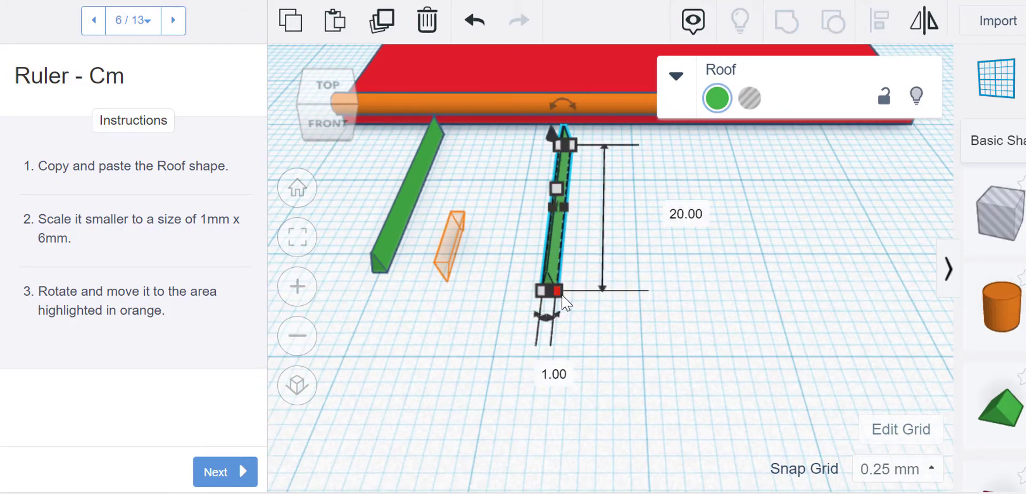
scroll(563, 303, "up", 2)
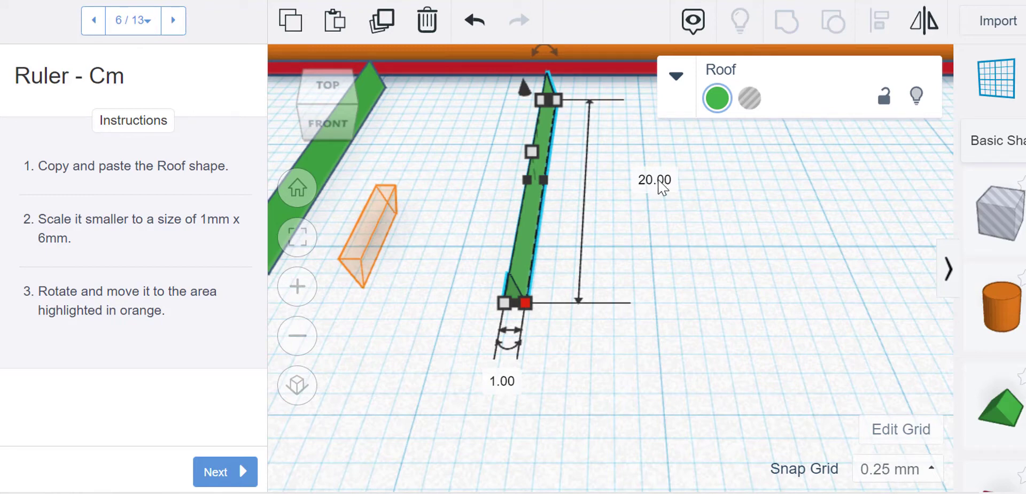
left_click(661, 181)
type("6")
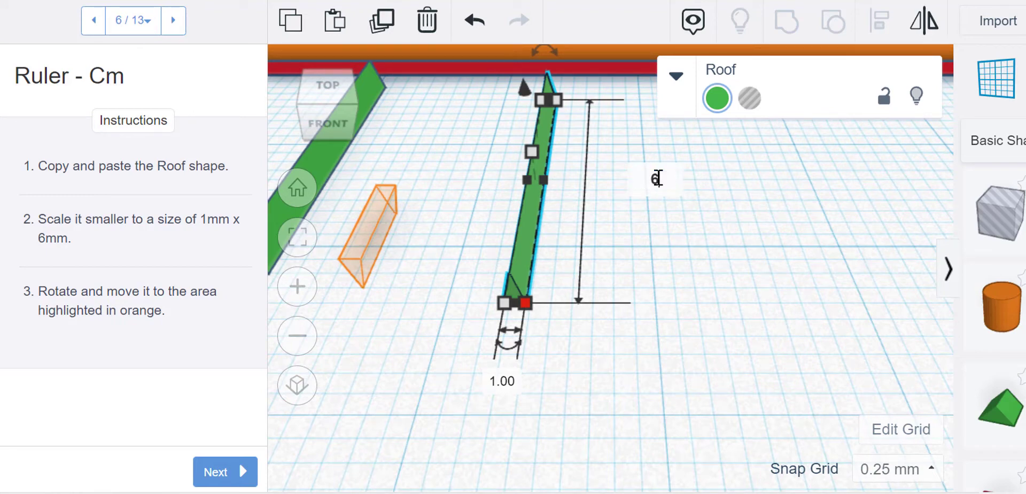
key("Return")
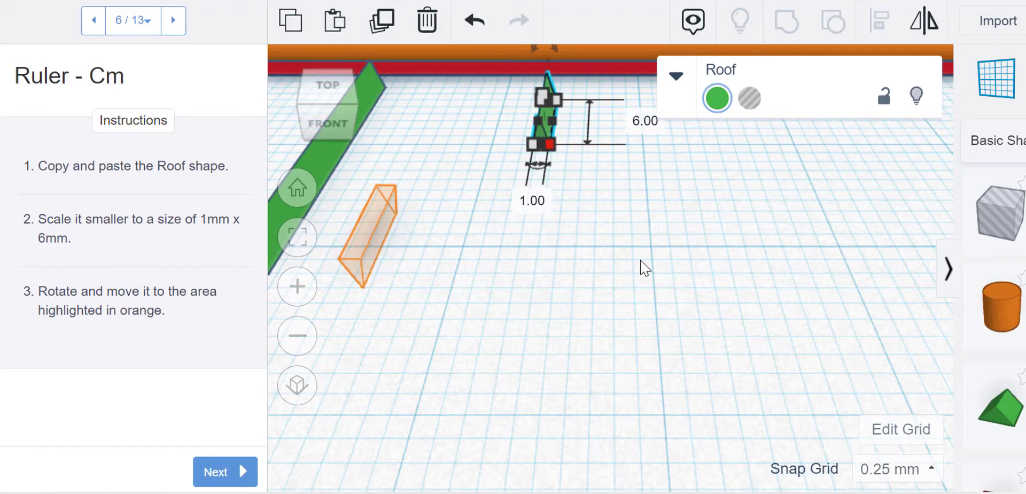
left_click(644, 267)
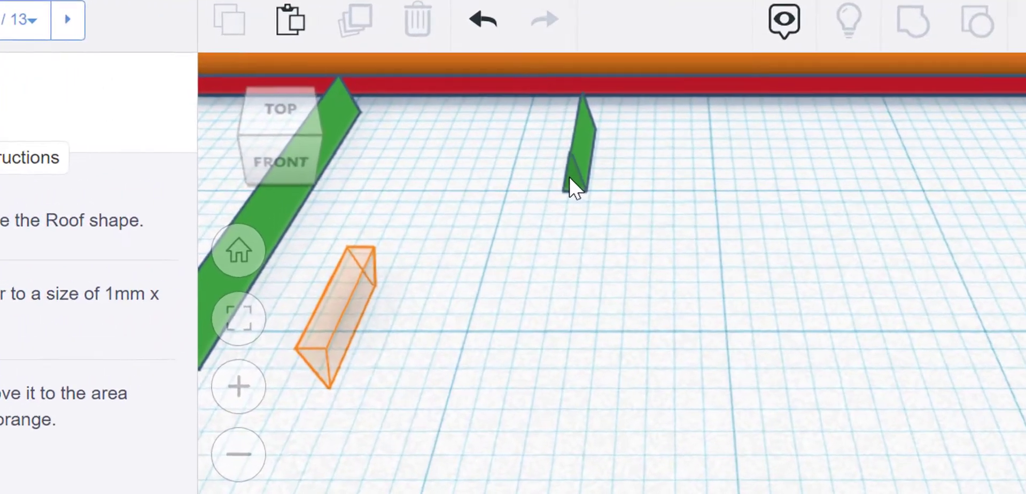
Rotate the short roof copy 180° so its ridge points down.
left_click(541, 137)
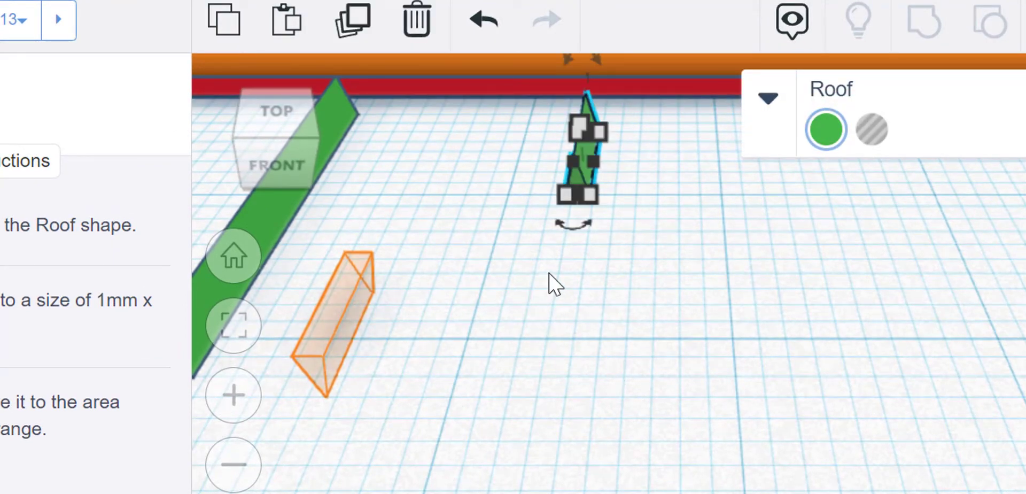
right_click_drag(551, 283, 653, 421)
key("f")
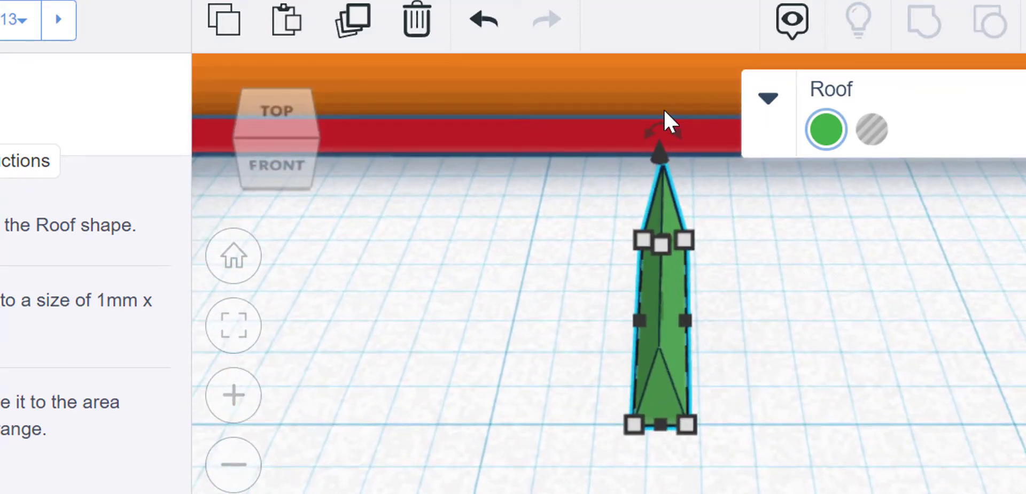
left_click_drag(661, 124, 660, 121)
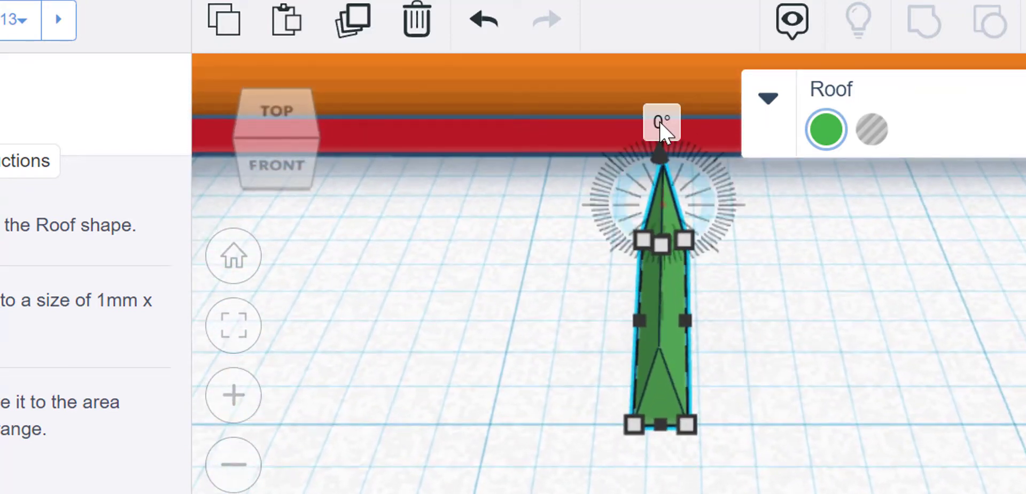
left_click(661, 121)
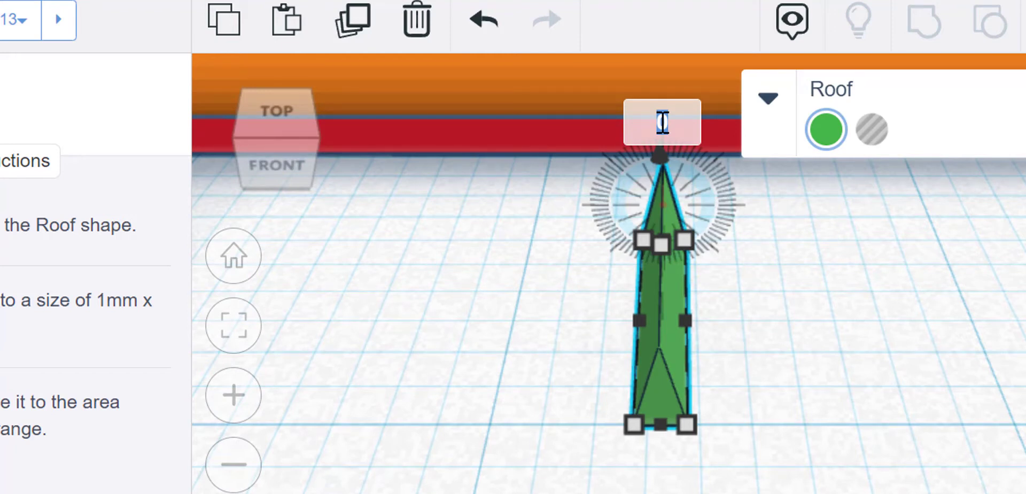
type("180")
key("Return")
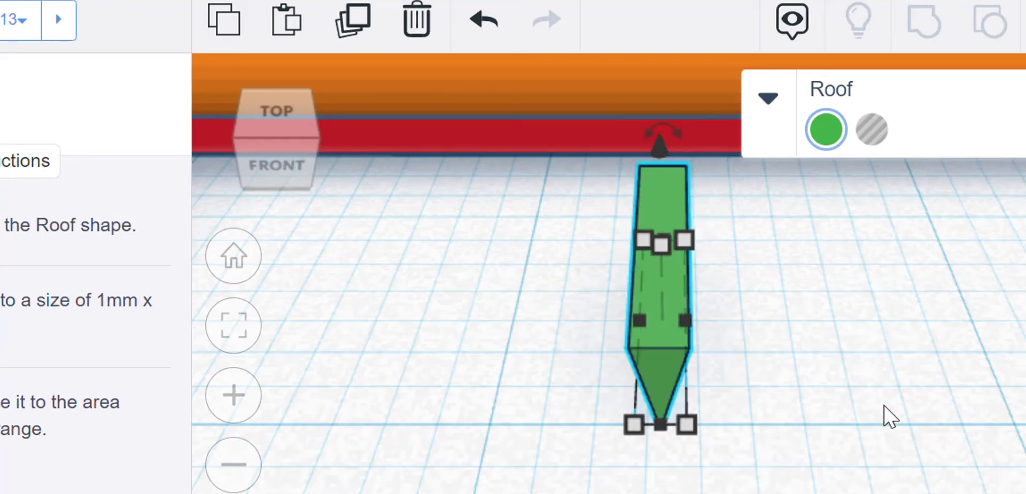
left_click(884, 415)
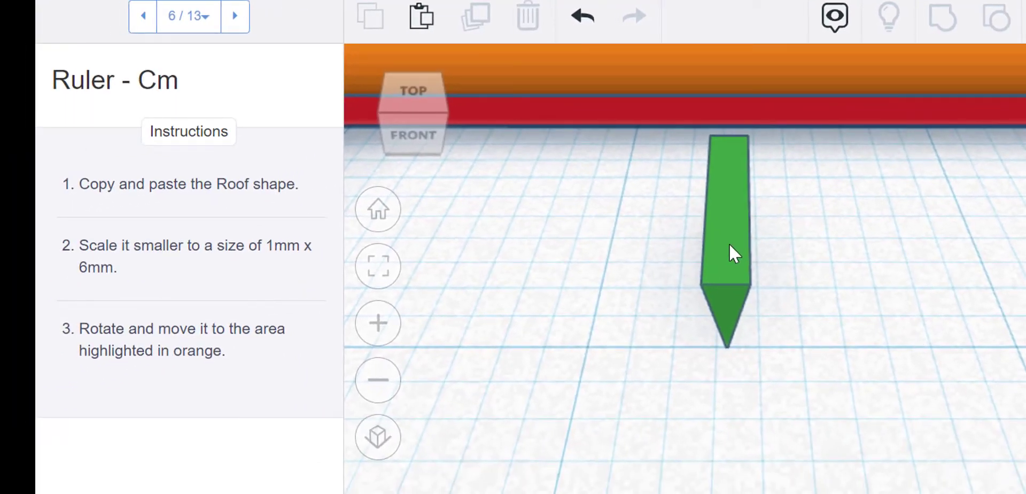
Move the inverted roof copy 8 mm to the left and 13 mm forward onto the orange outline beside the long roof.
left_click(730, 244)
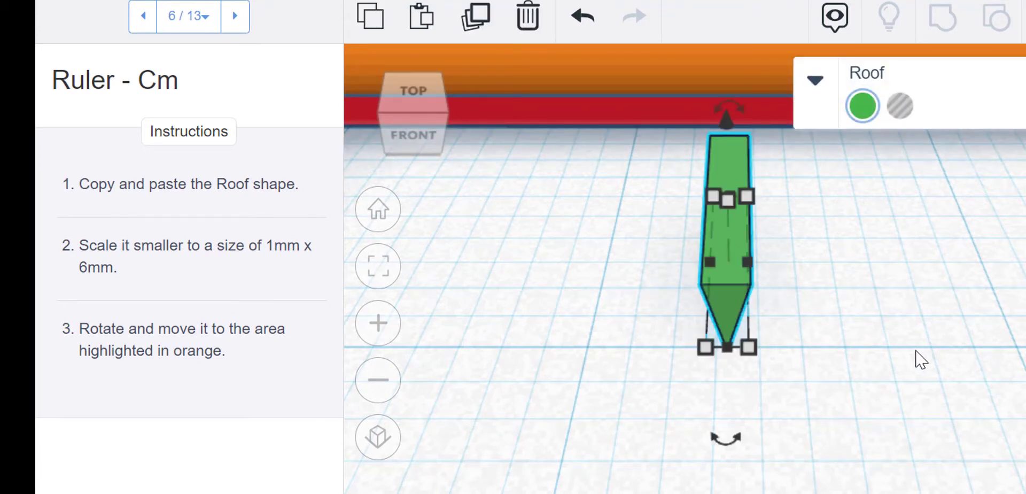
middle_click_drag(638, 472, 728, 416)
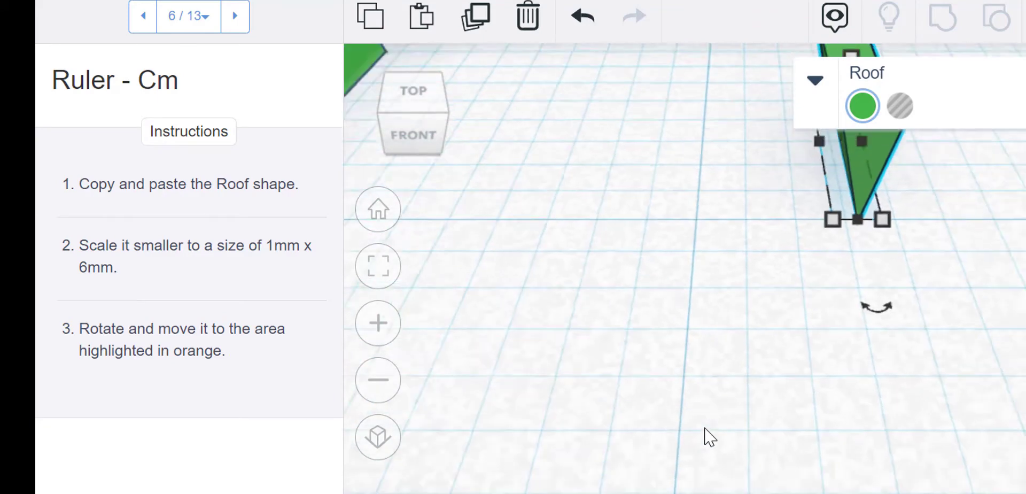
scroll(705, 435, "down", 4)
scroll(705, 435, "down", 2)
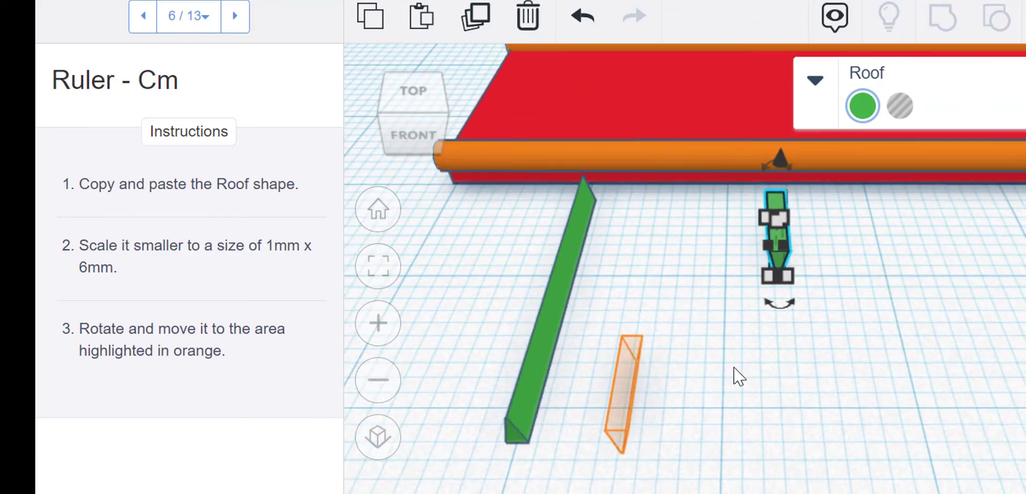
left_click(749, 357)
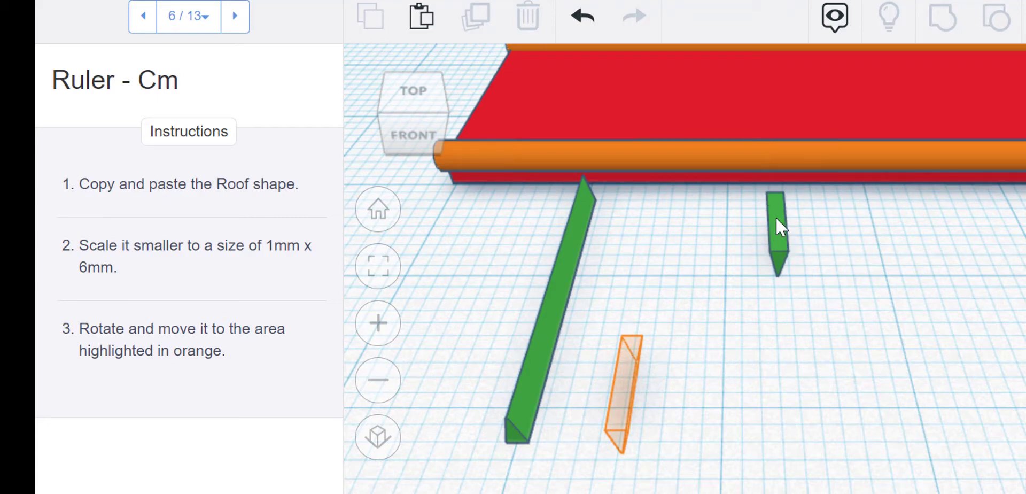
left_click_drag(777, 216, 628, 377)
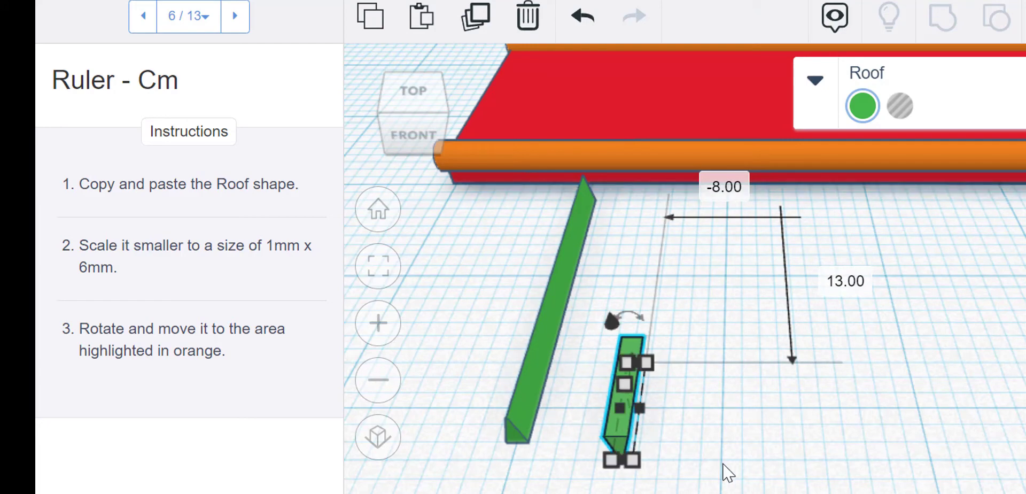
From the top view, move the inverted short roof 0.25 mm to the left and 1 mm back onto its orange outline.
left_click(732, 449)
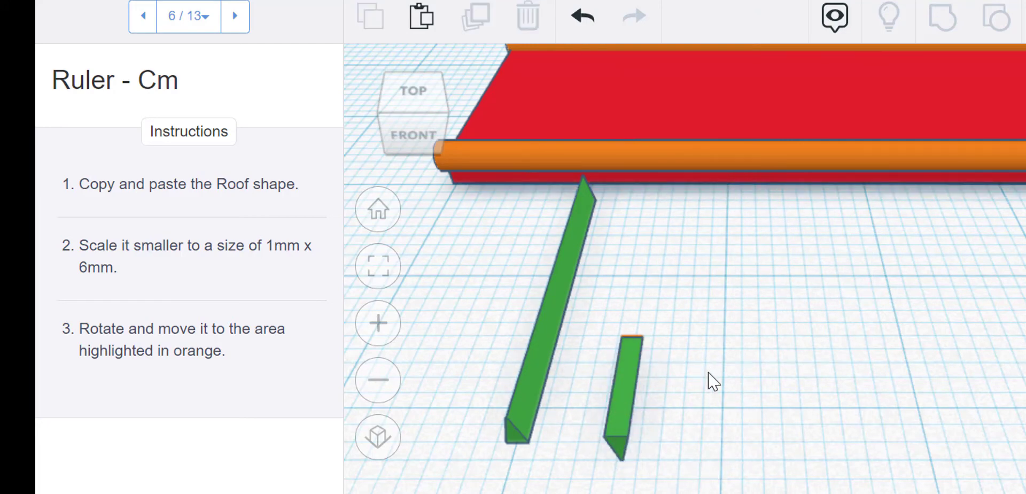
left_click(420, 95)
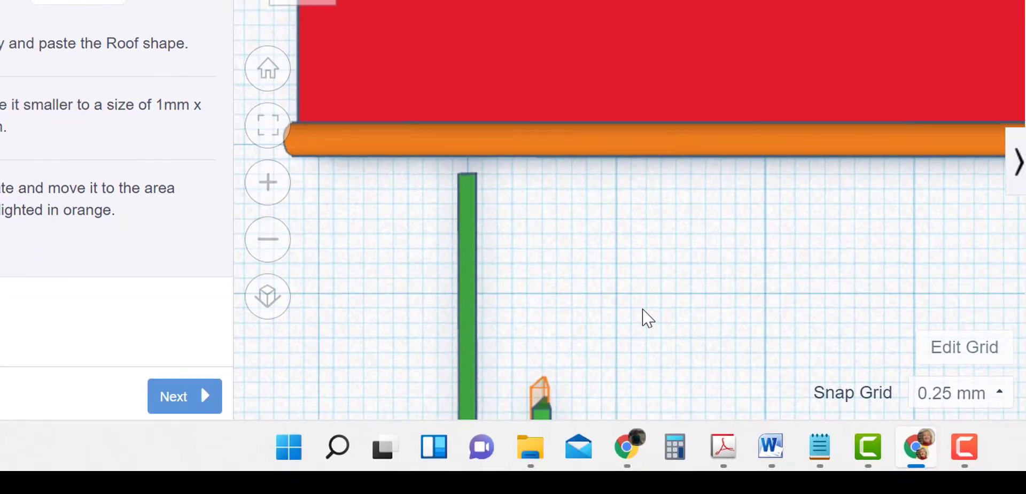
middle_click_drag(652, 330, 667, 142)
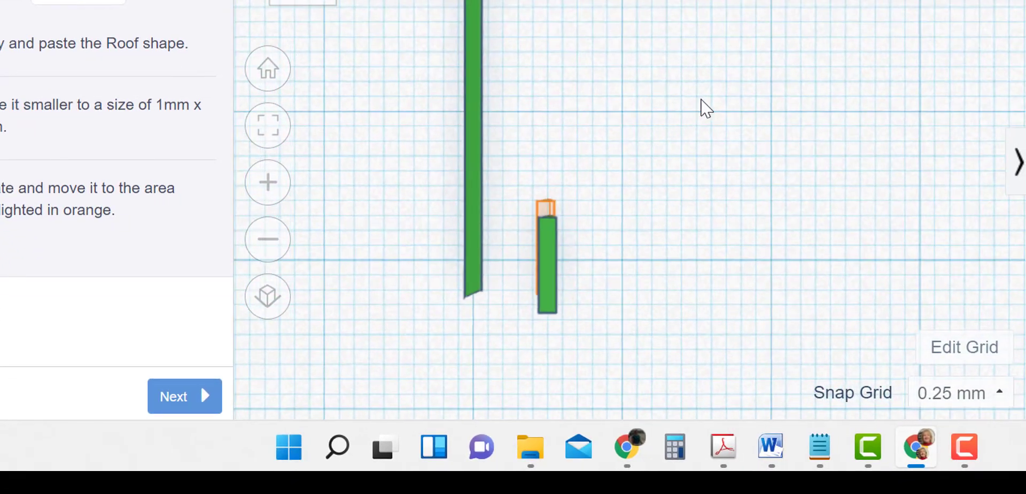
middle_click_drag(669, 219, 755, 201)
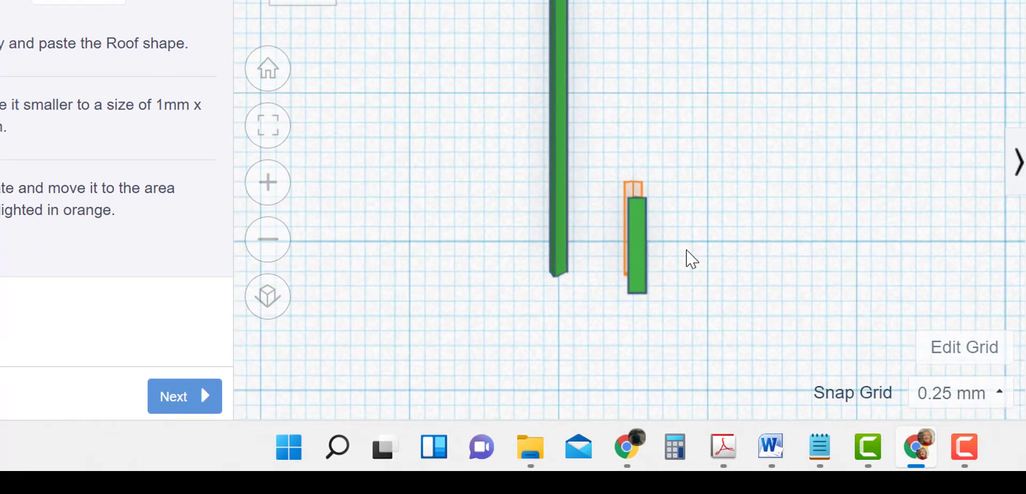
mouse_move(640, 262)
left_mouse_down()
mouse_move(636, 242)
mouse_move(643, 253)
left_mouse_up()
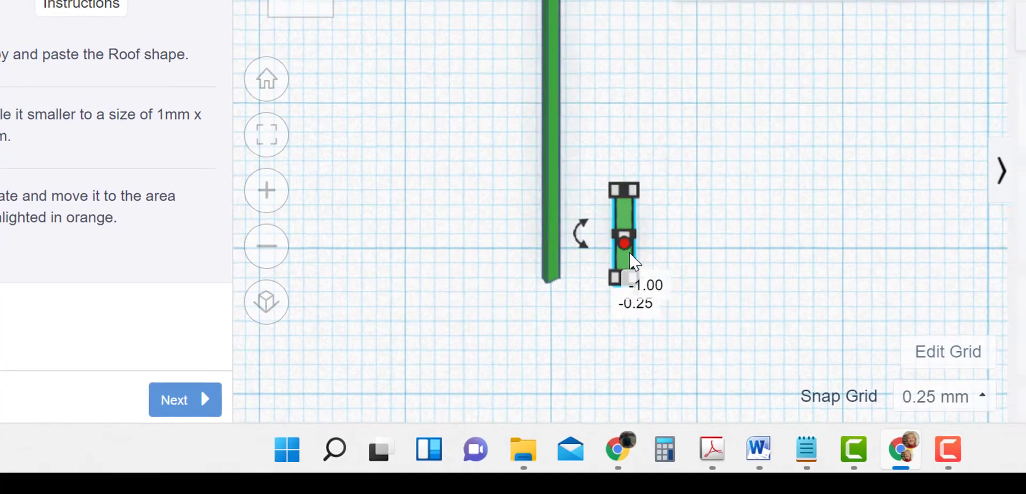
left_click(764, 304)
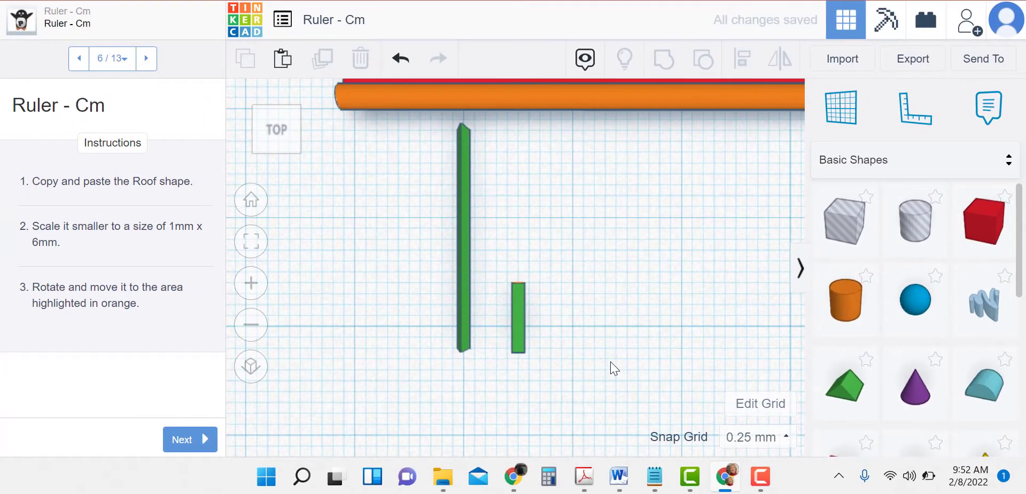
scroll(579, 306, "up", 5)
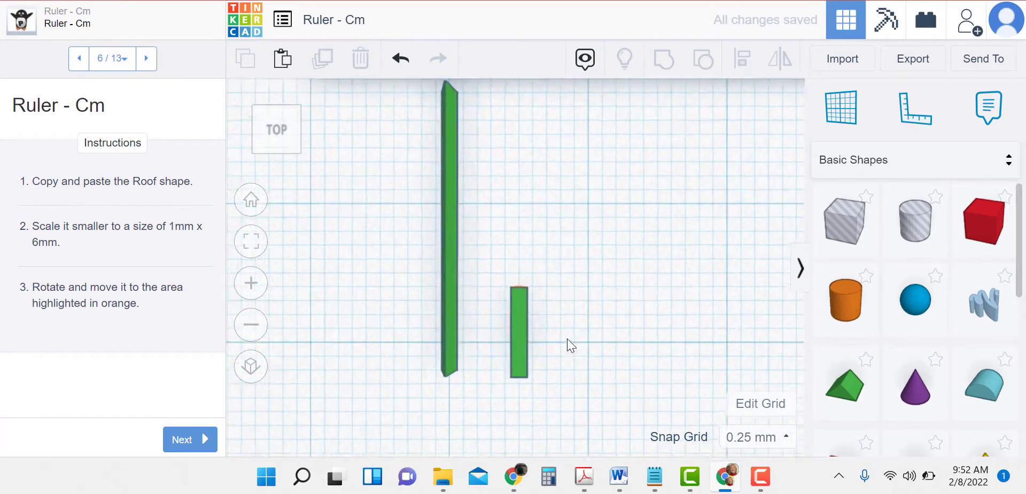
middle_click_drag(618, 361, 621, 229)
middle_click_drag(616, 332, 615, 315)
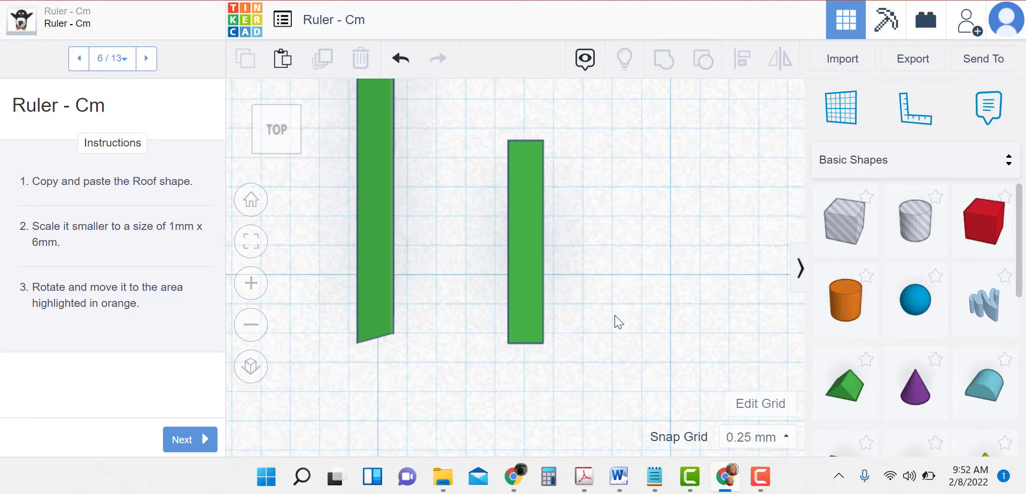
From the front view, lower the inverted short roof by 1 mm onto the orange outline.
left_click(251, 201)
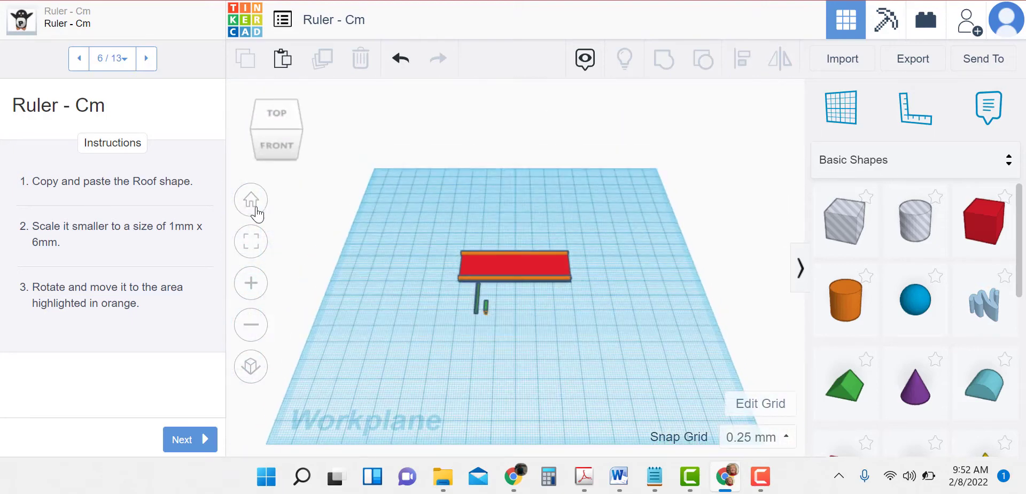
left_click(275, 144)
scroll(502, 242, "up", 5)
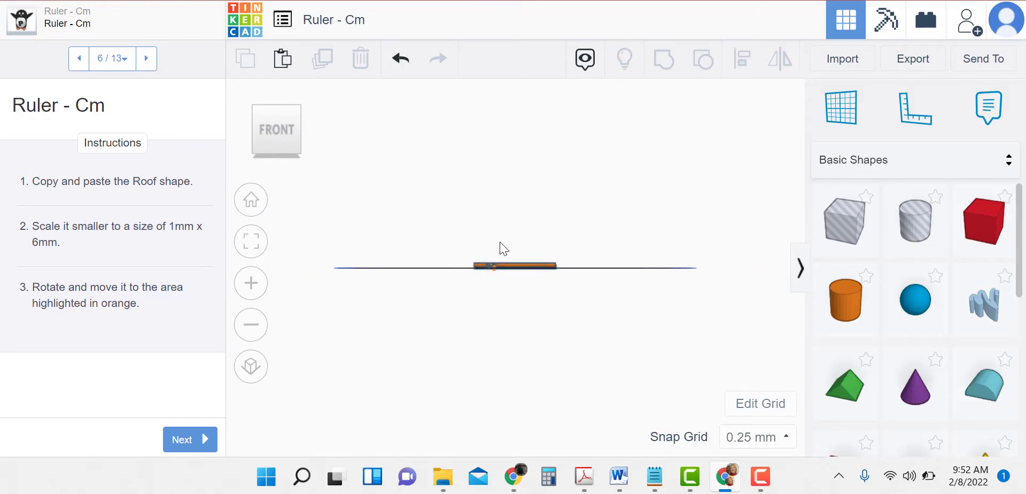
scroll(506, 251, "up", 2)
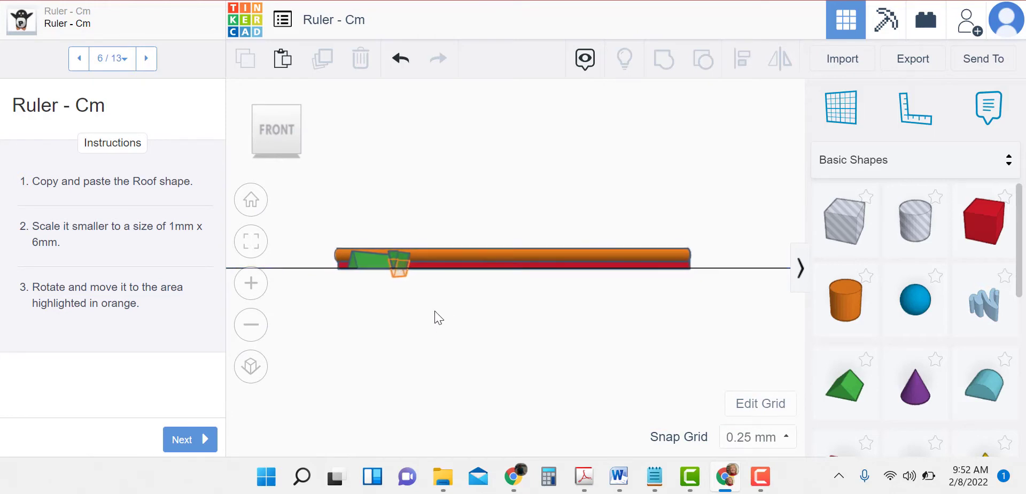
right_click_drag(418, 289, 545, 268)
scroll(587, 240, "up", 2)
scroll(586, 246, "up", 2)
right_click_drag(663, 278, 648, 294)
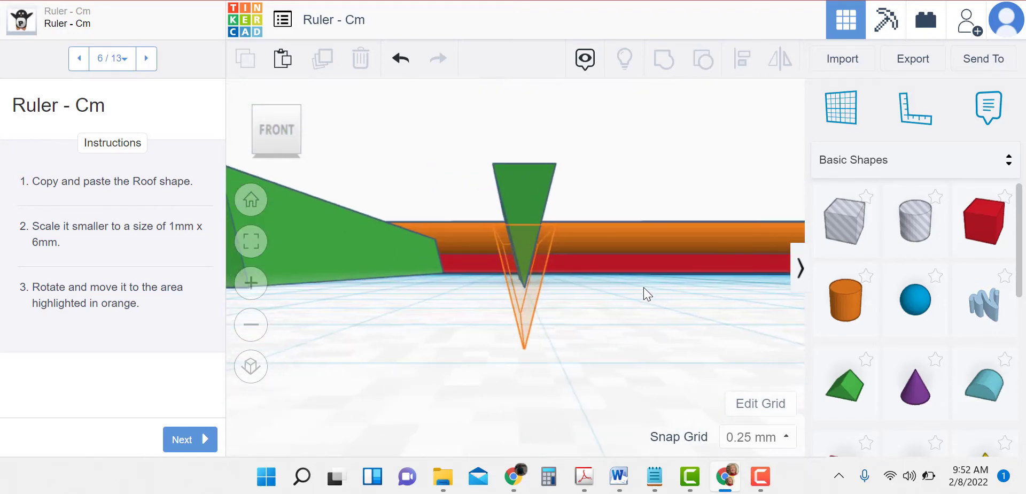
left_click(525, 188)
left_click_drag(522, 85, 520, 122)
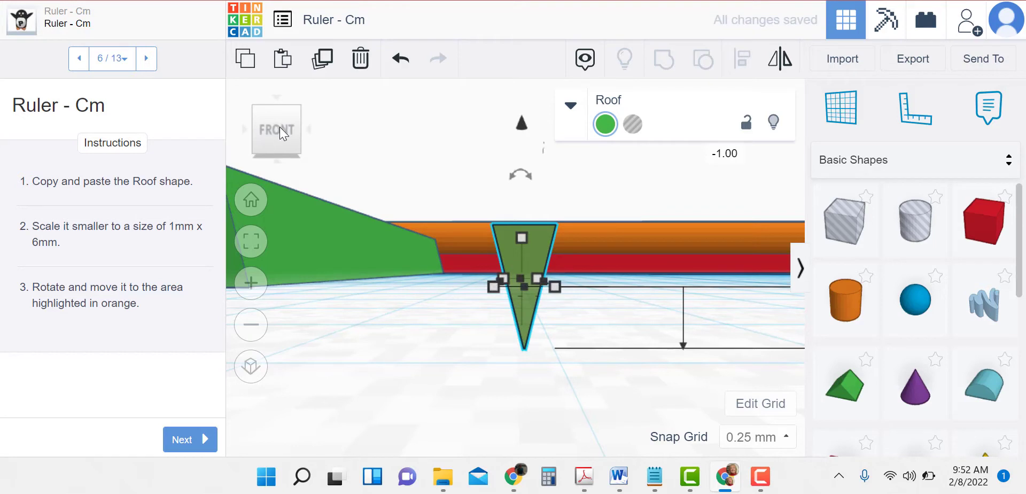
left_click(460, 342)
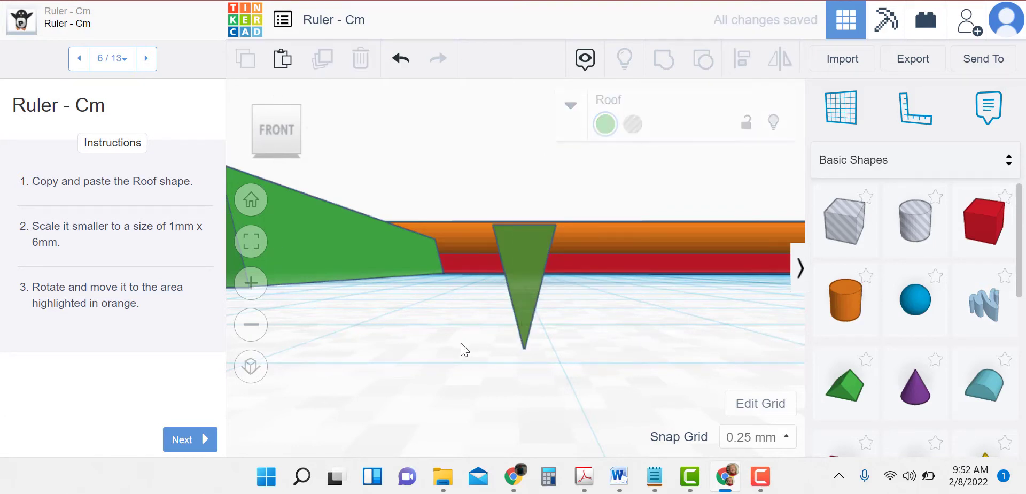
Return to the home view and advance the lesson to instruction 7 of 13.
left_click(250, 200)
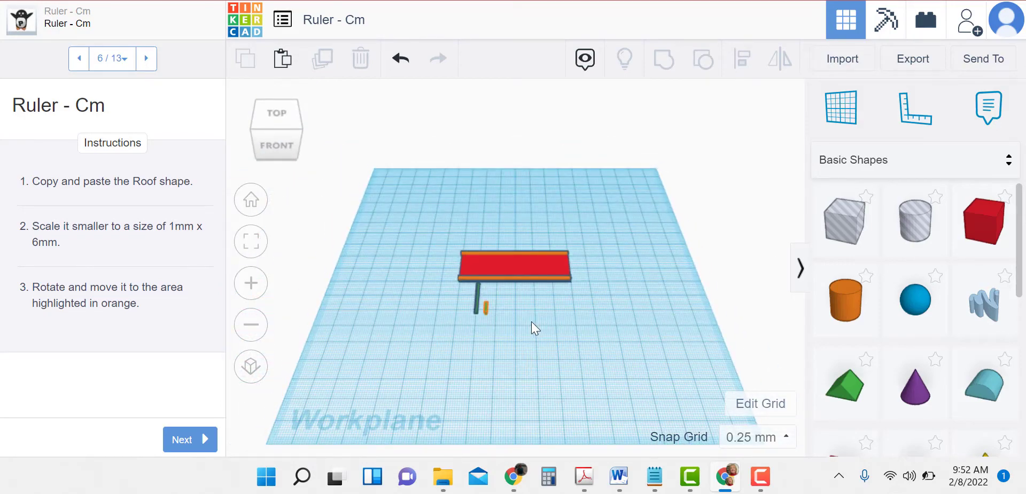
scroll(532, 322, "up", 3)
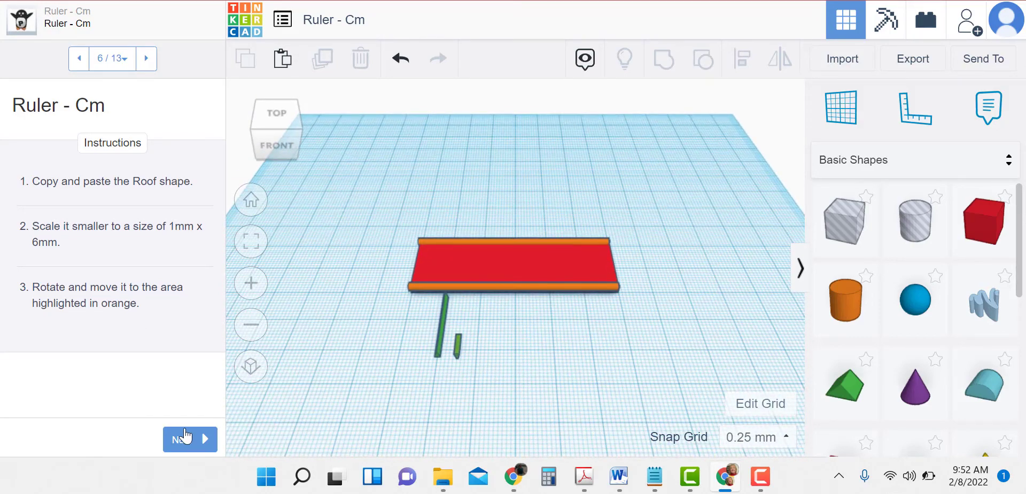
left_click(186, 446)
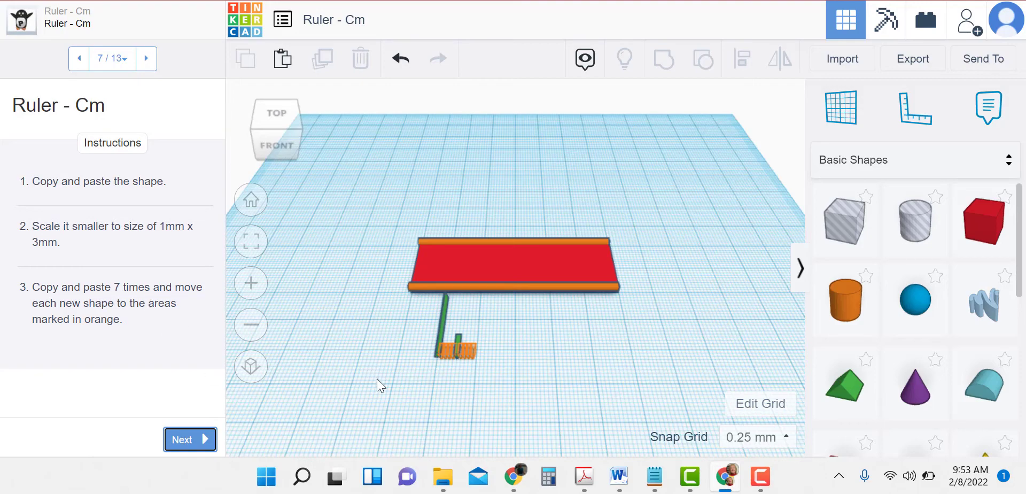
Copy and paste the inverted short roof and move the copy left beside the long roof.
scroll(376, 378, "up", 3)
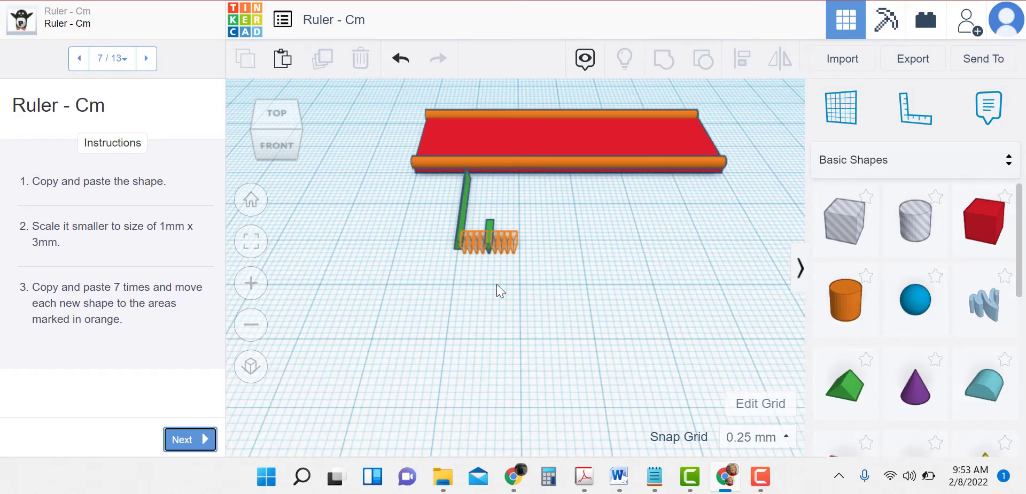
scroll(496, 284, "up", 5)
middle_click_drag(513, 279, 622, 293)
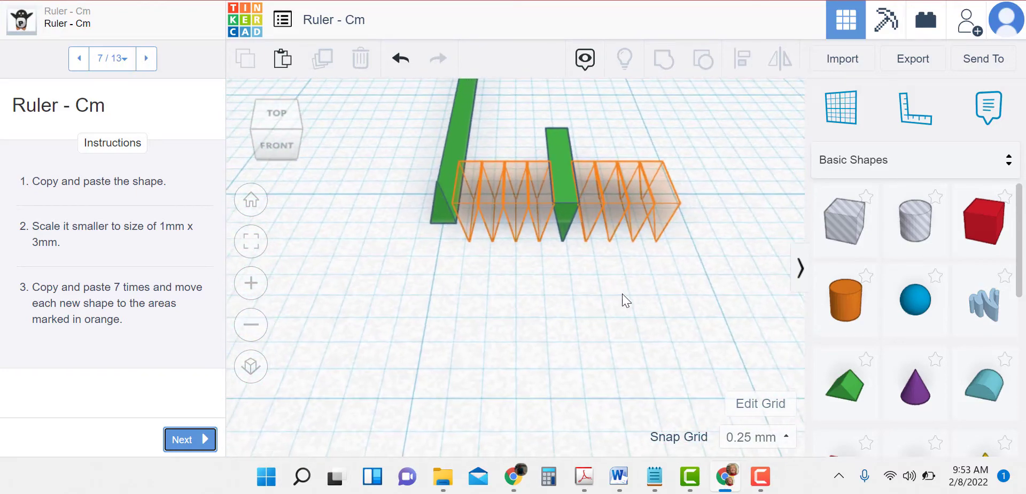
left_click(560, 145)
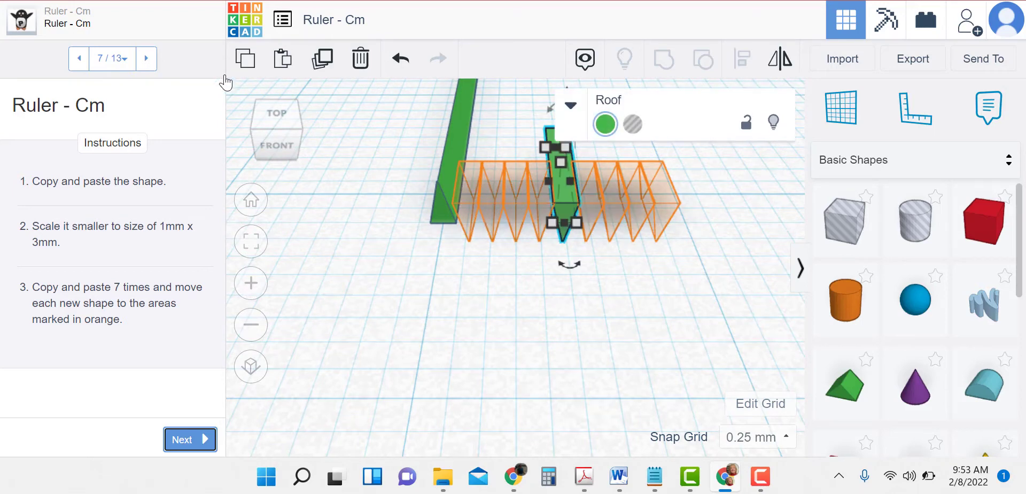
left_click(244, 60)
left_click(283, 59)
left_click(578, 288)
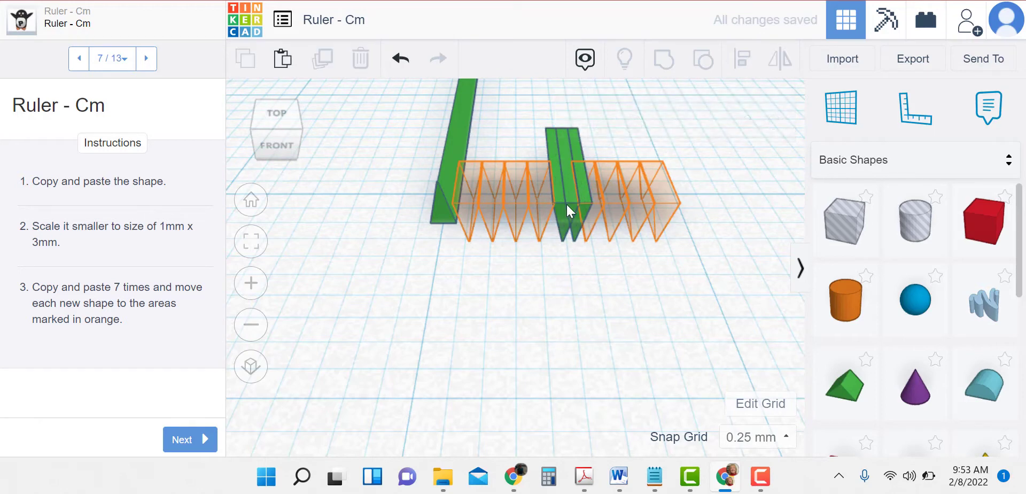
left_click_drag(576, 146, 481, 146)
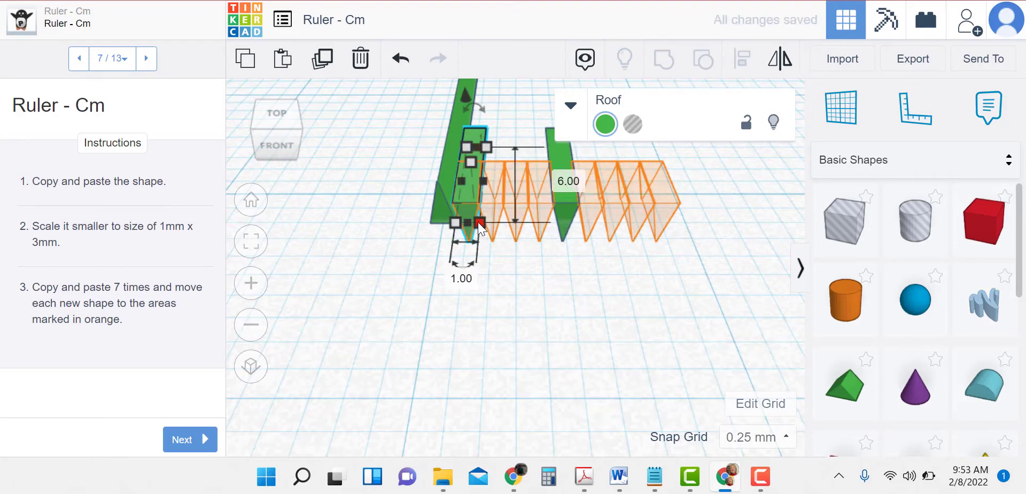
Set the copied inverted roof's length to 3 mm, keeping its 1 mm width.
left_click(569, 180)
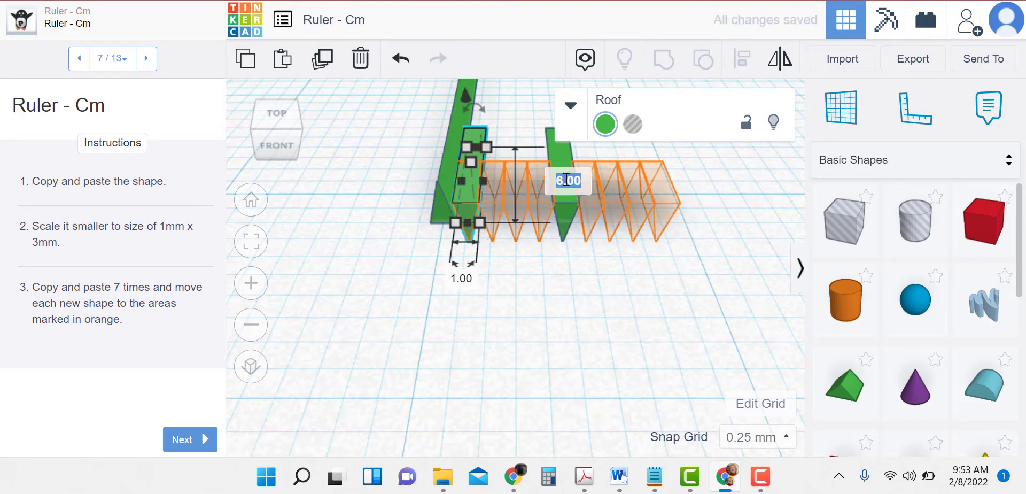
type("3")
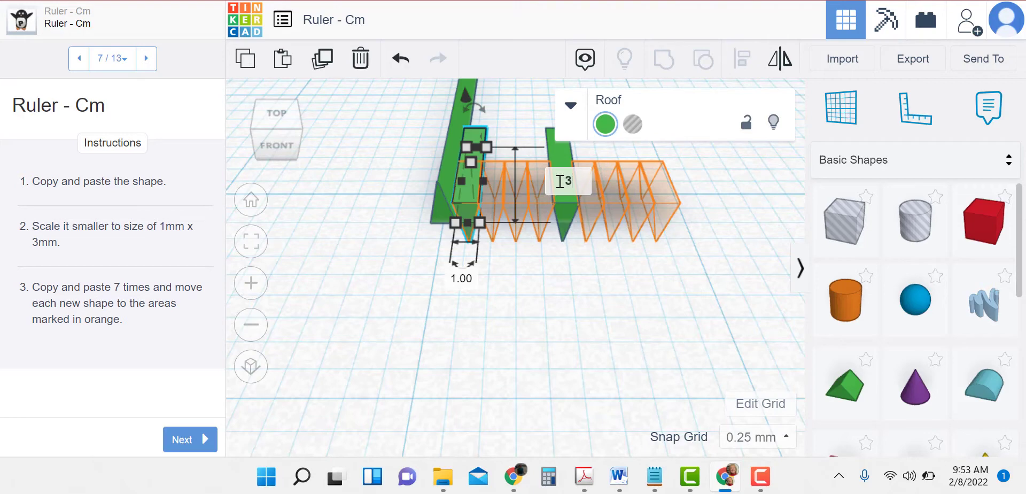
key("Return")
left_click(514, 311)
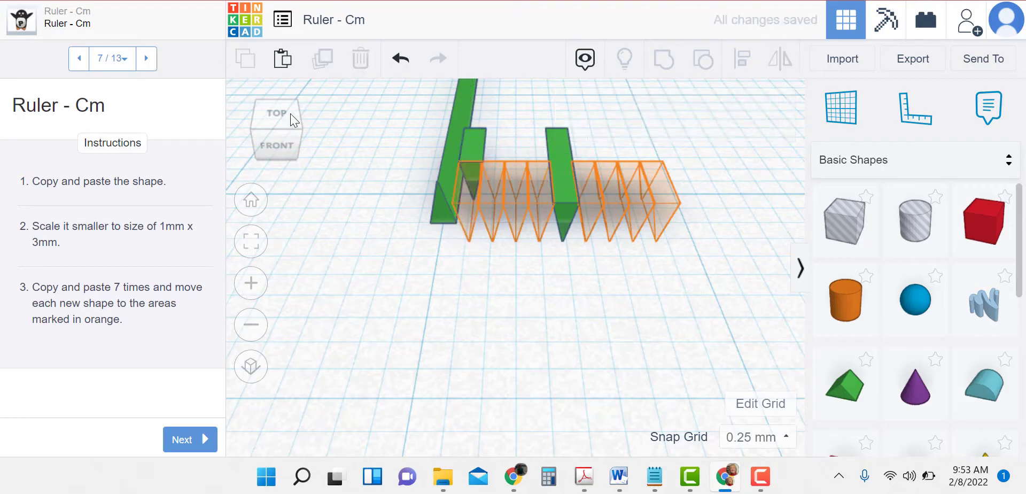
From the top view, move the 3 mm roof 3 mm forward onto the first orange outline beside the long roof.
left_click_drag(274, 111, 361, 127)
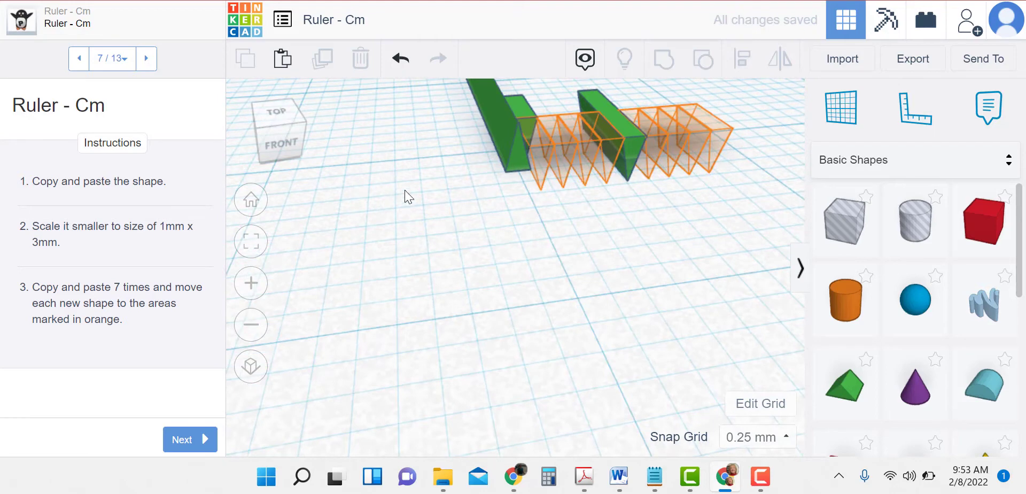
left_click_drag(277, 114, 275, 128)
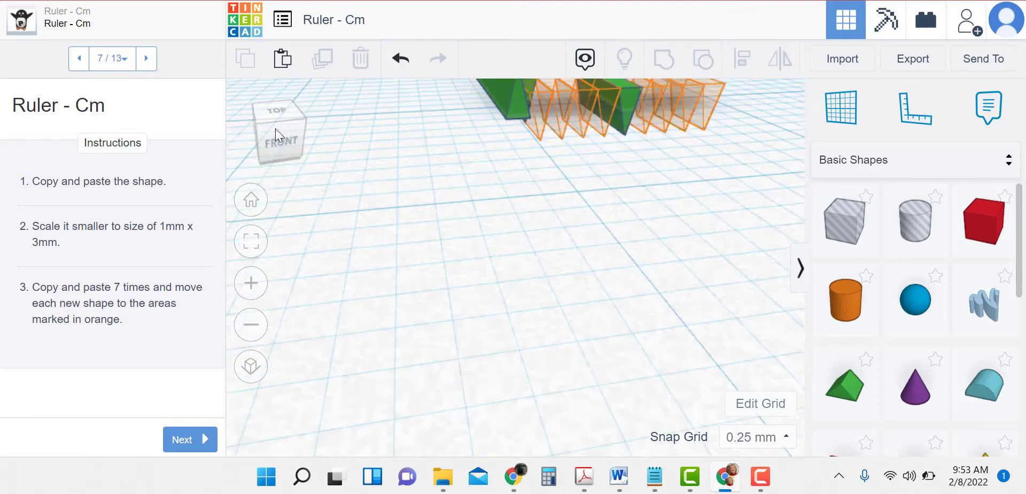
left_click(249, 202)
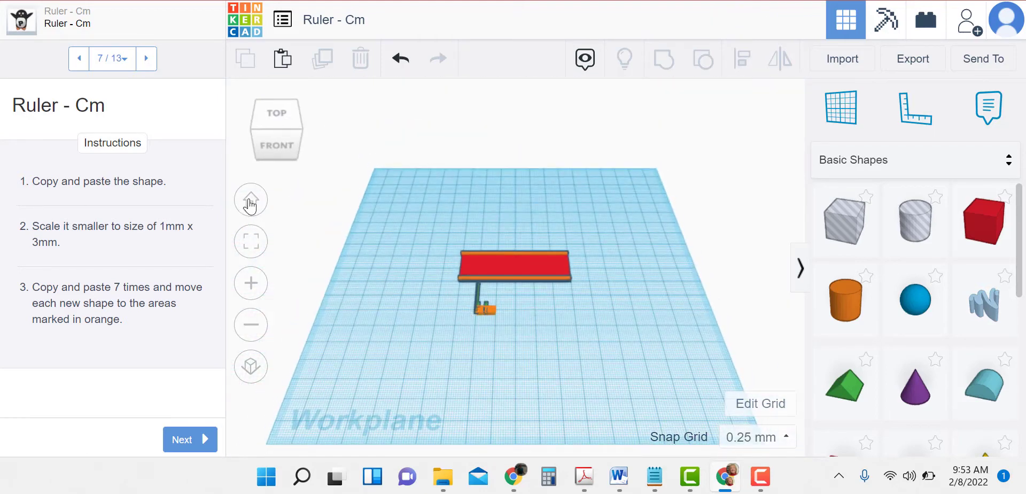
left_click(277, 111)
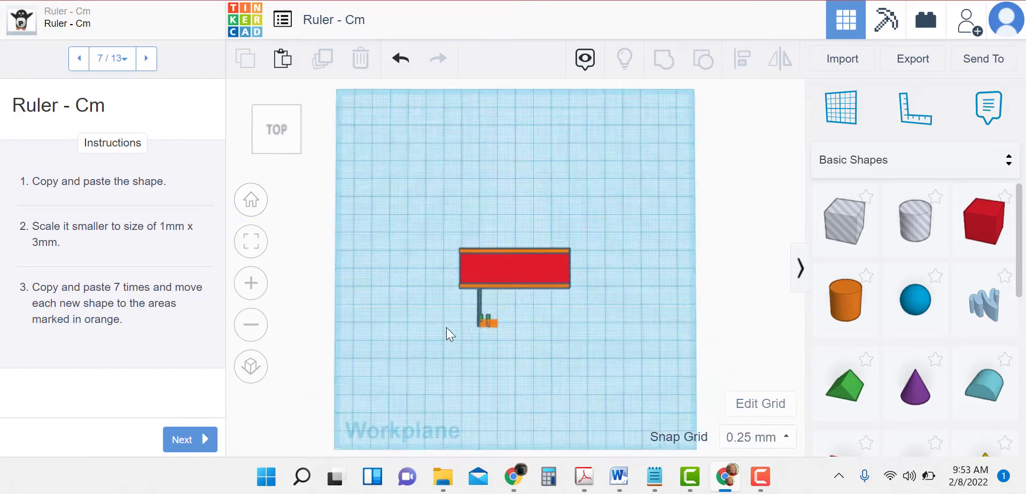
scroll(472, 338, "up", 5)
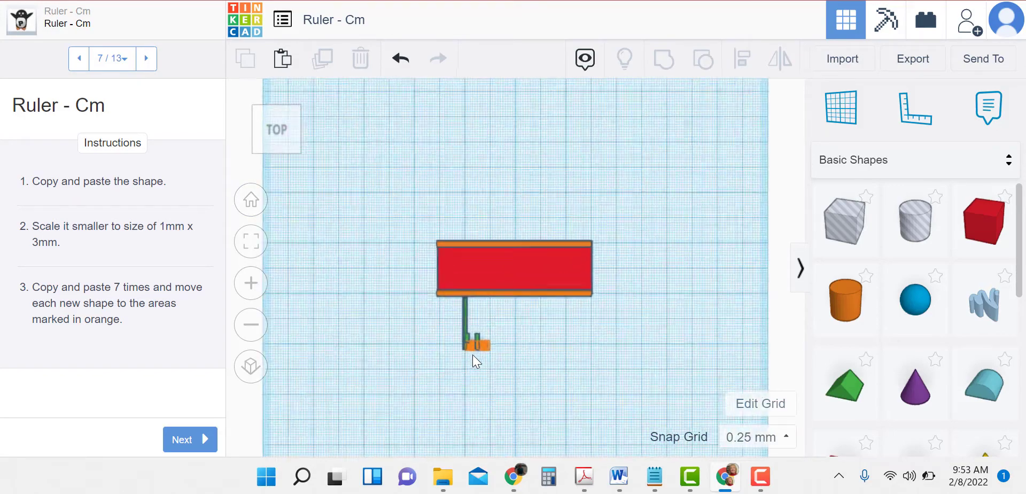
scroll(421, 326, "up", 6)
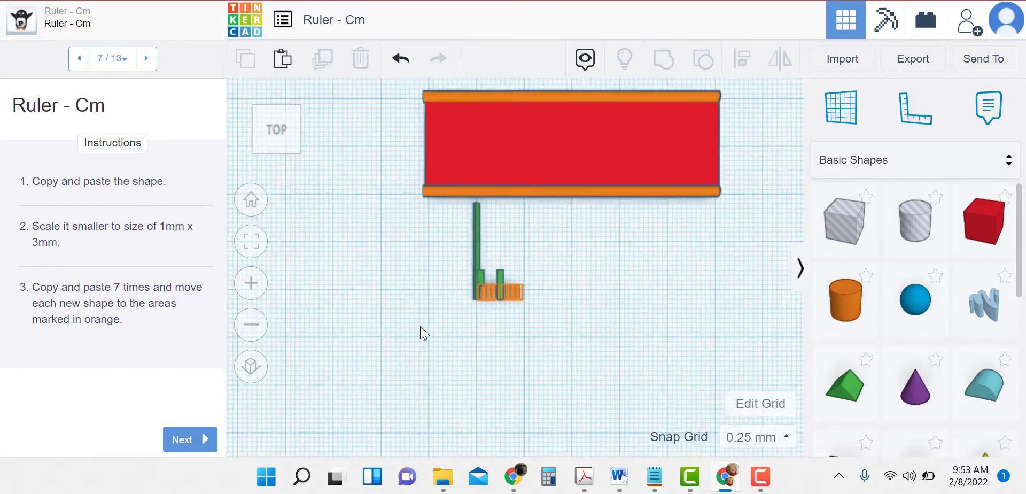
scroll(557, 274, "up", 2)
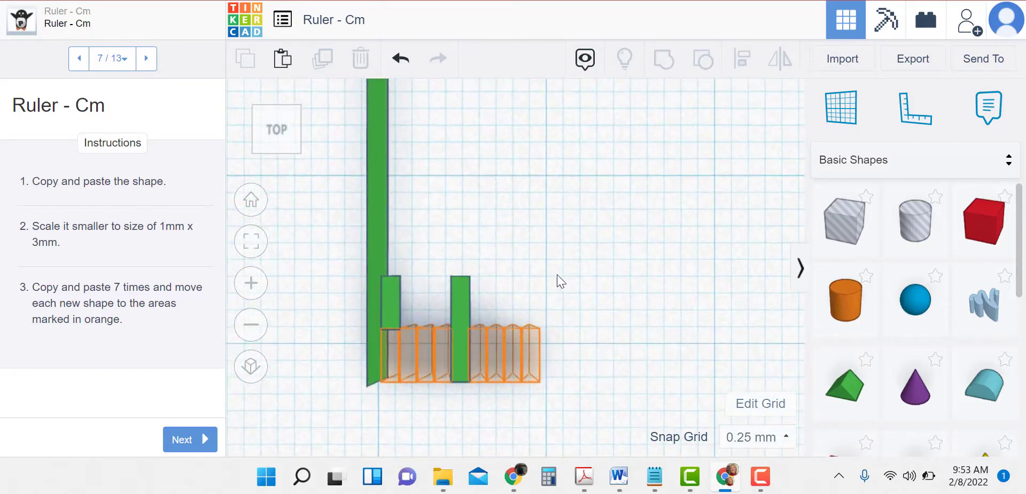
middle_click_drag(557, 275, 692, 216)
scroll(553, 374, "up", 1)
scroll(550, 375, "up", 1)
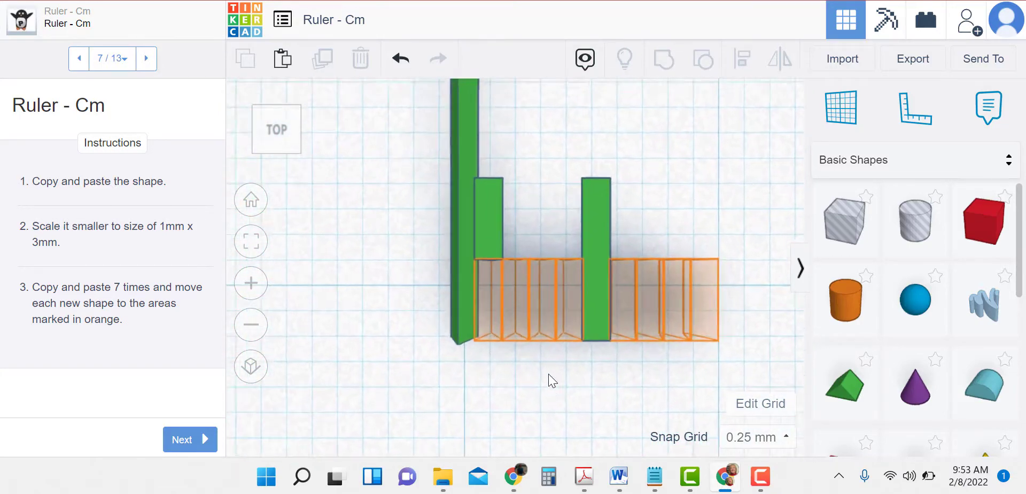
scroll(554, 240, "up", 1)
middle_click_drag(554, 217, 573, 214)
left_click_drag(506, 210, 508, 317)
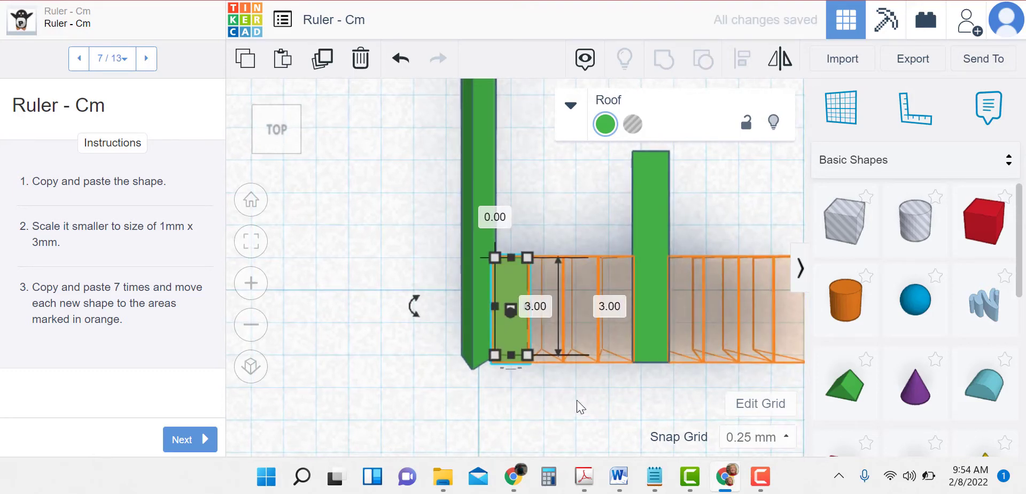
left_click(551, 409)
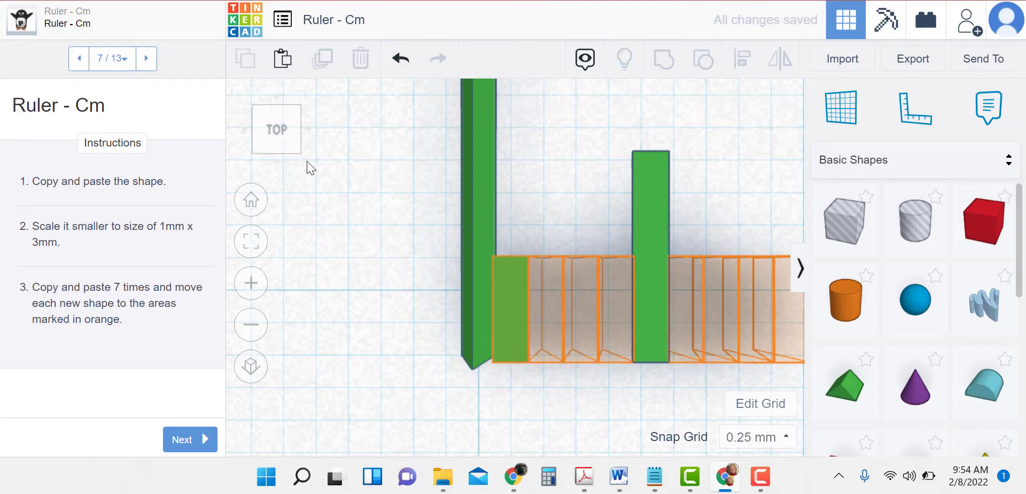
From the front, duplicate the 3 mm inverted roof and move the copy 1 mm right onto the next orange outline.
left_click_drag(274, 150, 282, 146)
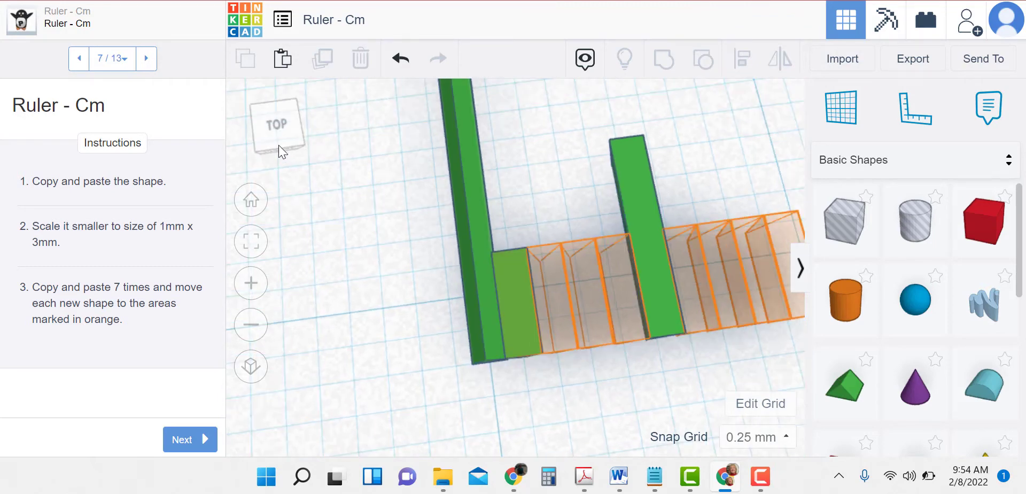
left_click(278, 146)
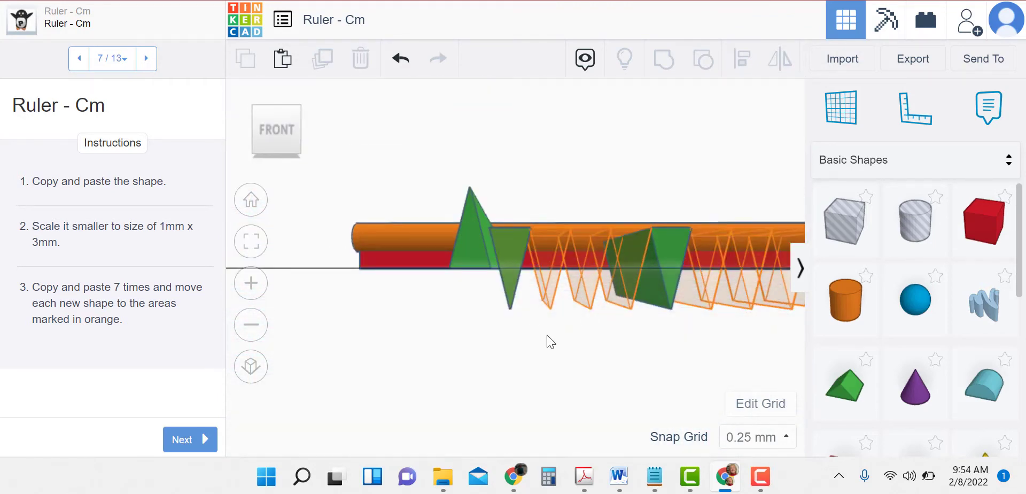
right_click_drag(600, 347, 576, 347)
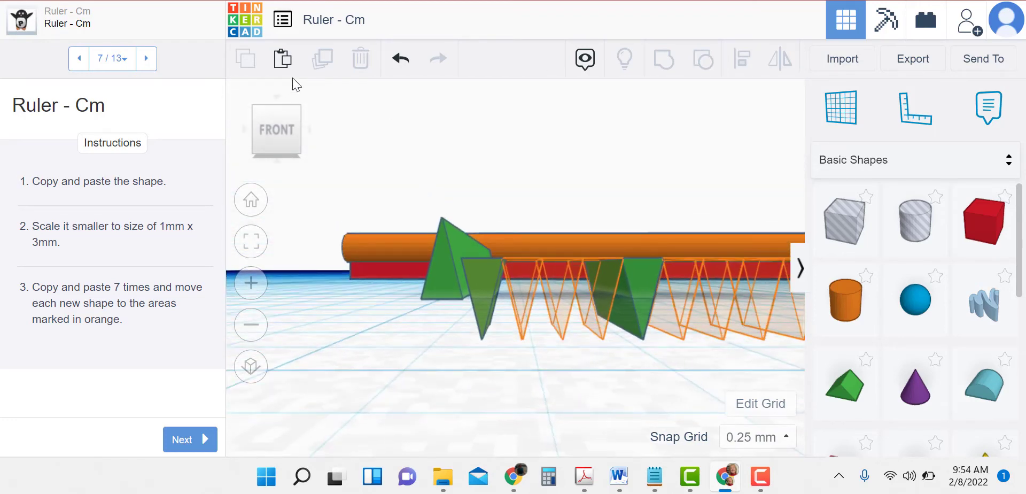
left_click(478, 284)
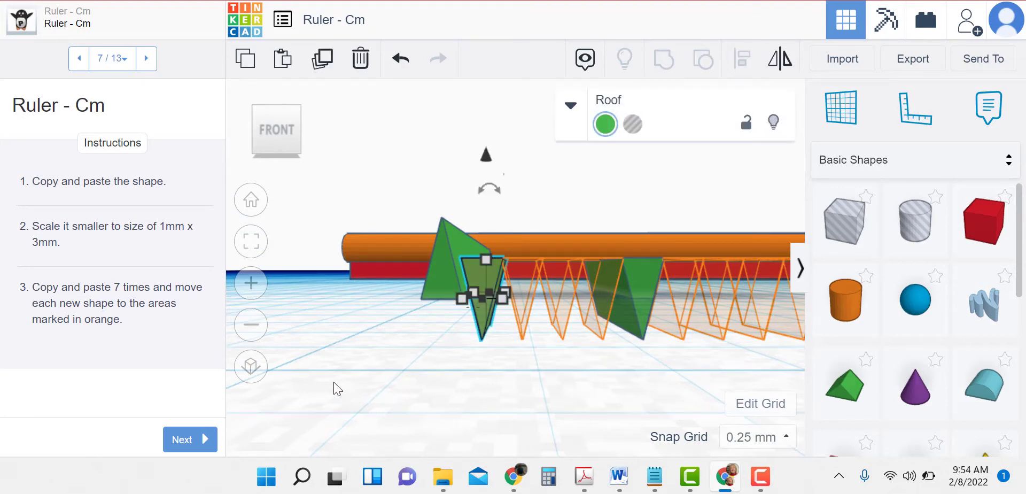
left_click(323, 60)
left_click_drag(479, 277, 518, 277)
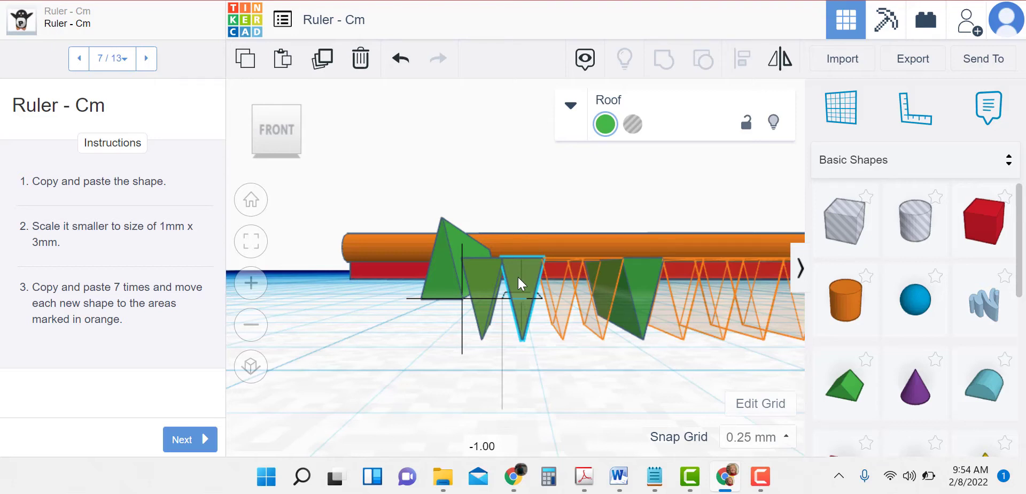
left_click(518, 277)
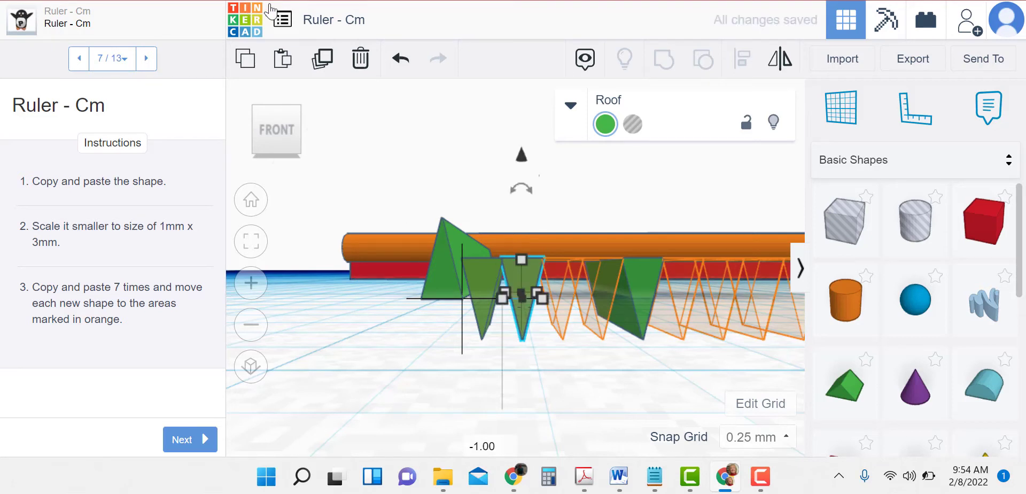
Repeat the 1 mm-spaced duplication of the short roof until all orange outlines on both sides of the middle roof are filled.
left_click(322, 59)
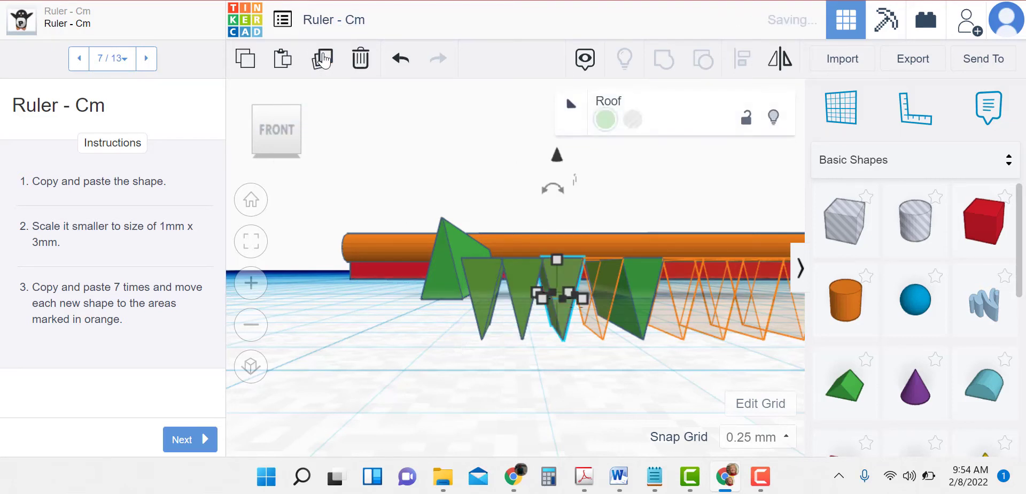
left_click(322, 58)
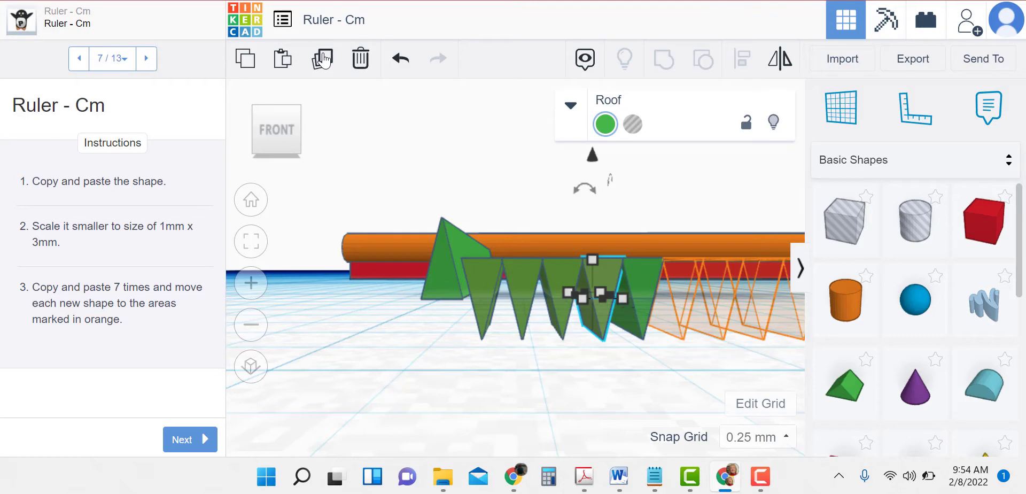
right_click_drag(500, 190, 450, 219)
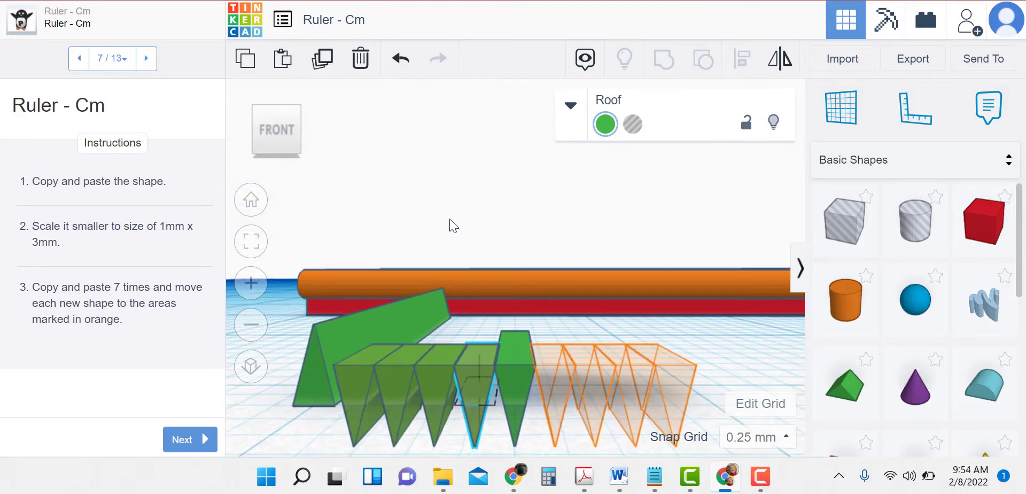
left_click(324, 57)
left_click(323, 57)
left_click(323, 58)
left_click(323, 58)
left_click(323, 57)
left_click(324, 58)
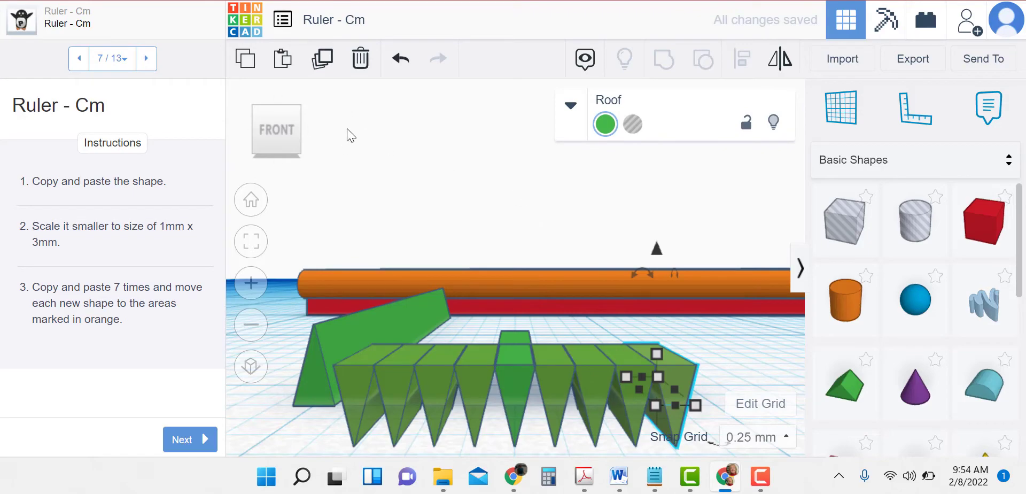
Hide the longer middle roof, delete the surplus short roof overlapping it, and show the middle roof again.
left_click(252, 200)
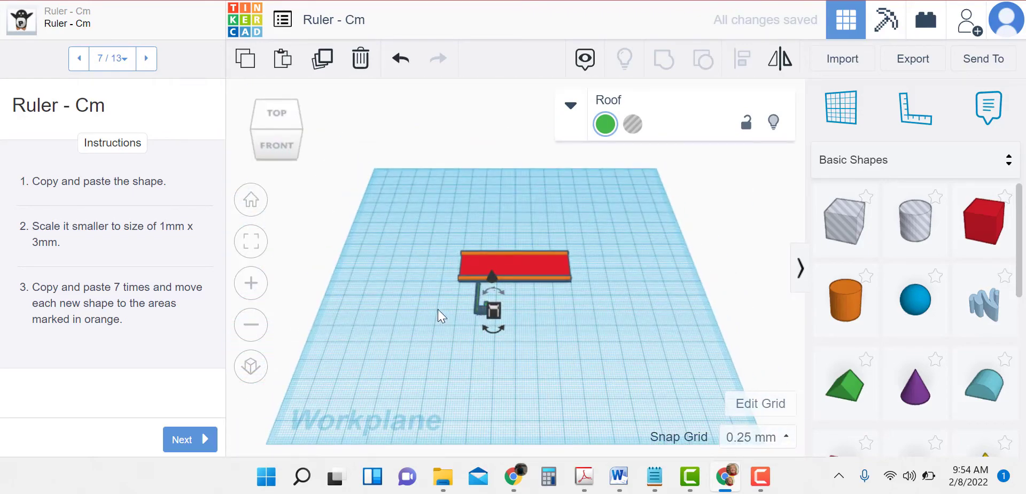
scroll(422, 317, "up", 8)
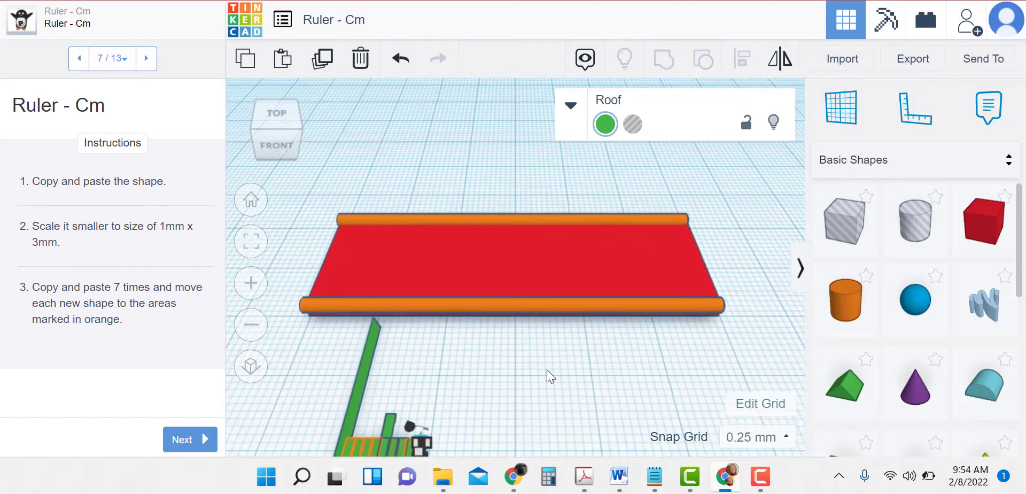
scroll(675, 255, "down", 4)
scroll(614, 351, "up", 8)
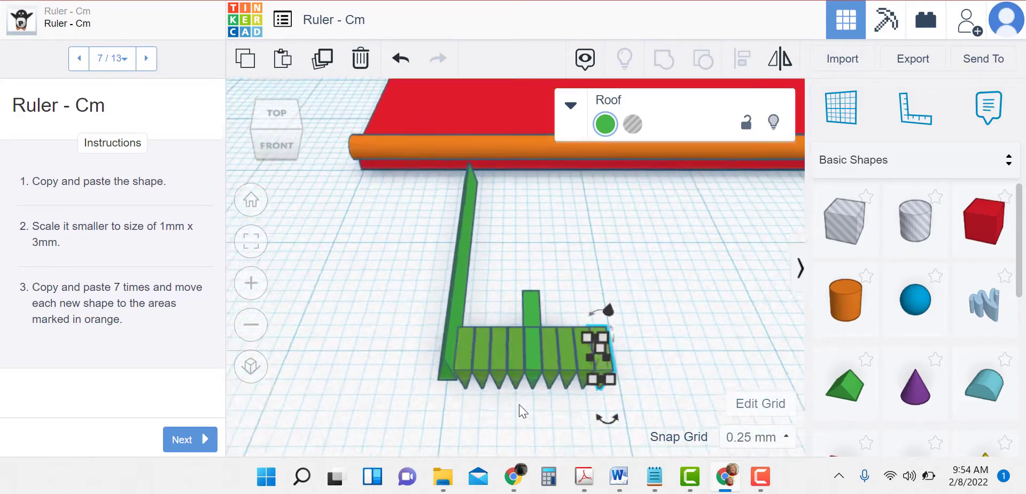
scroll(520, 405, "up", 3)
left_click(546, 400)
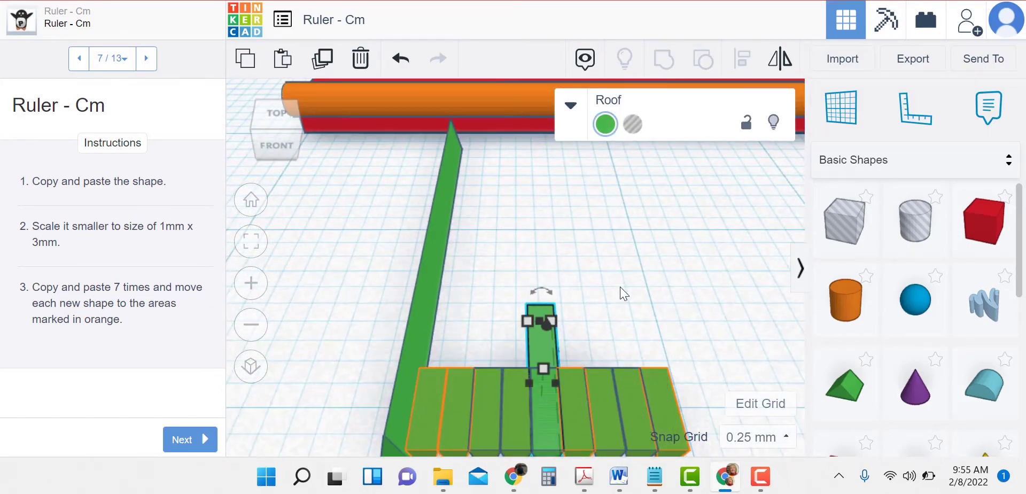
scroll(630, 278, "down", 3)
mouse_move(542, 219)
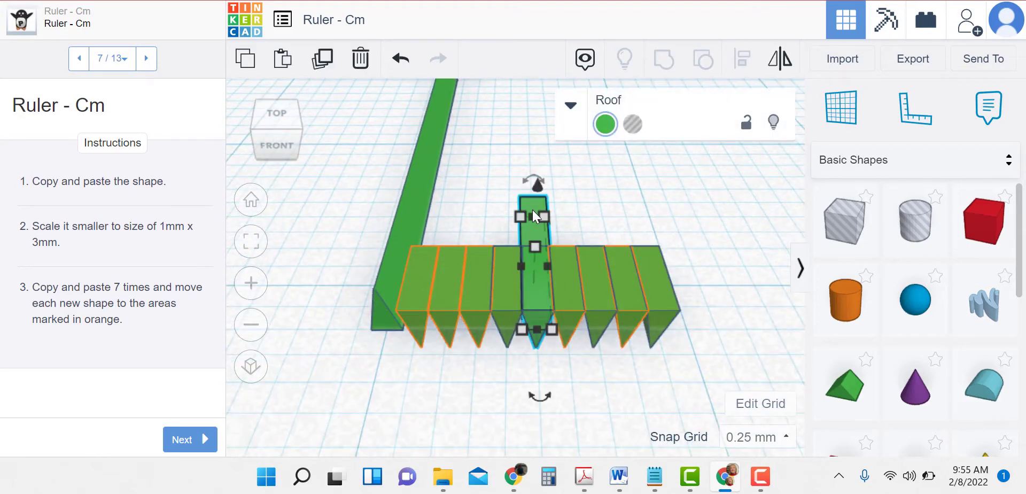
left_click(774, 124)
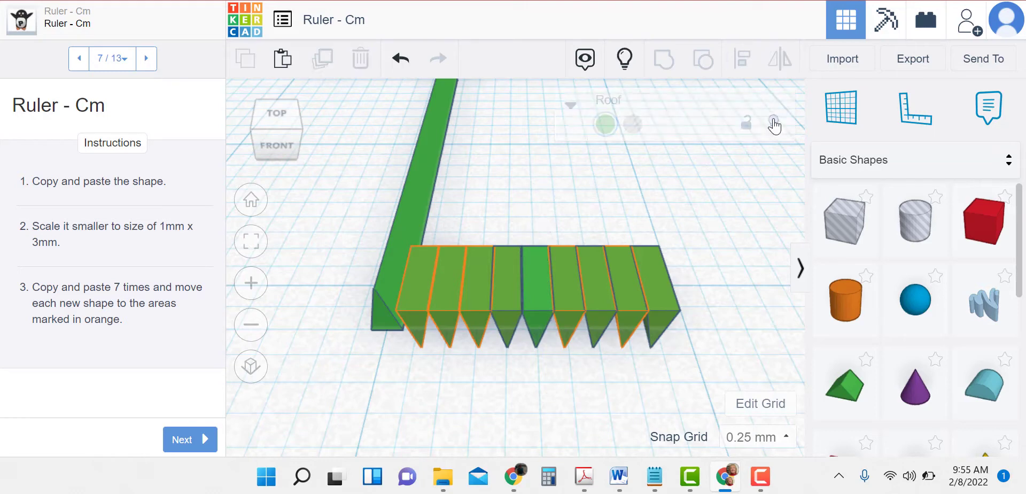
left_click(540, 287)
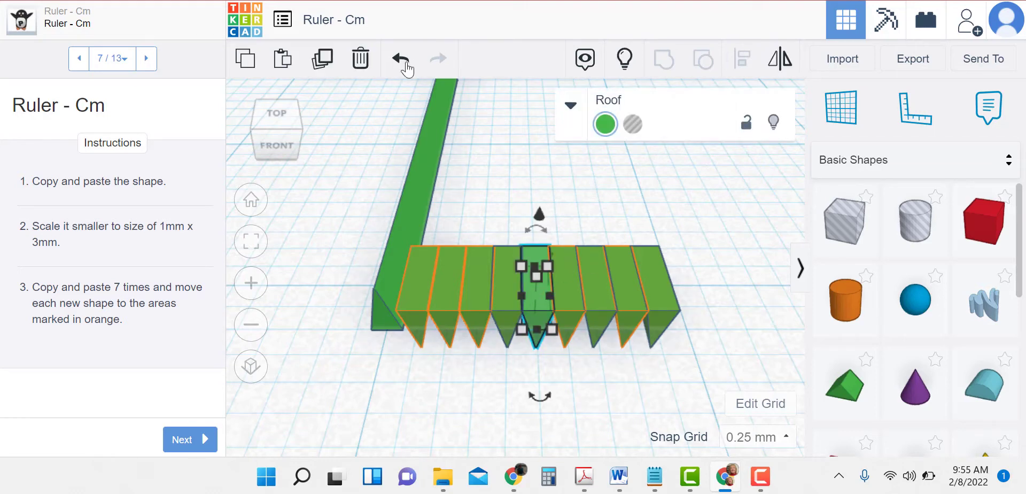
left_click(361, 60)
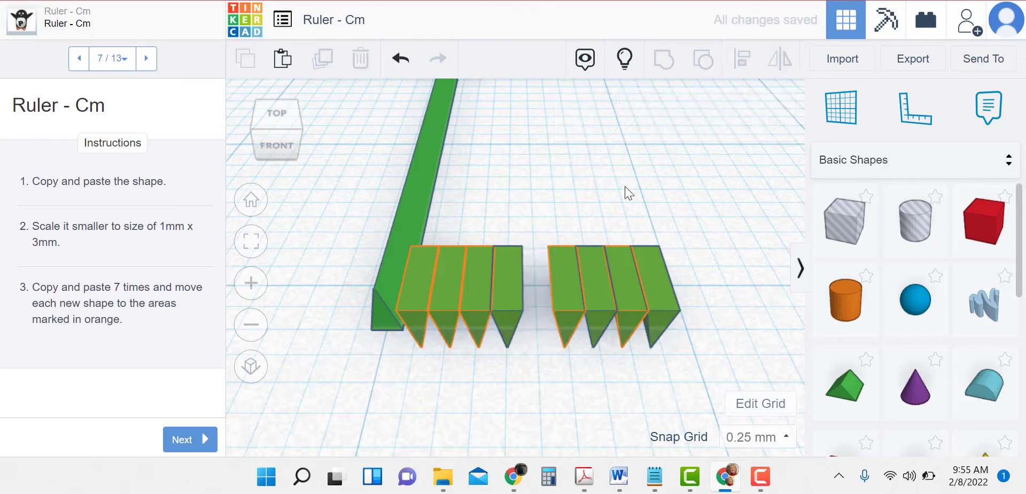
left_click(623, 60)
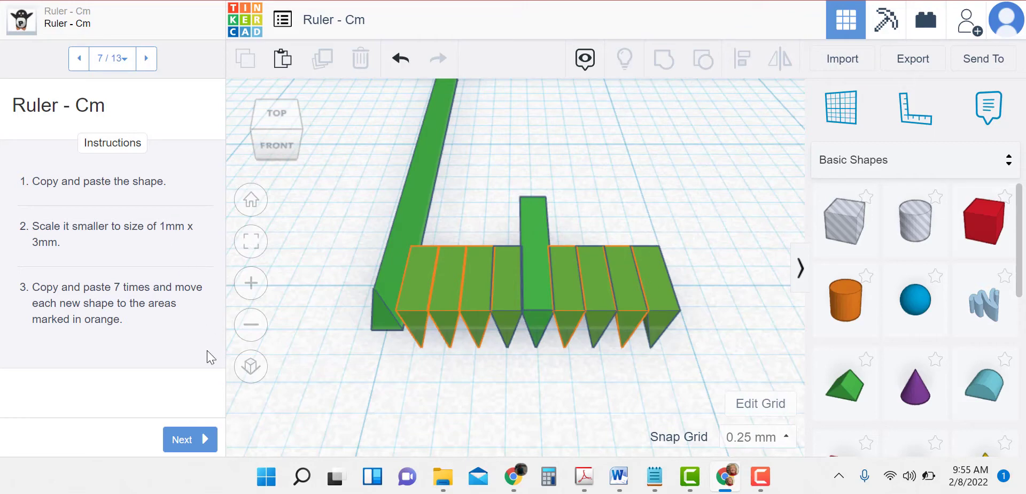
Advance the lesson to instruction 8 of 13 and bring the remaining orange outlines into view.
left_click(185, 444)
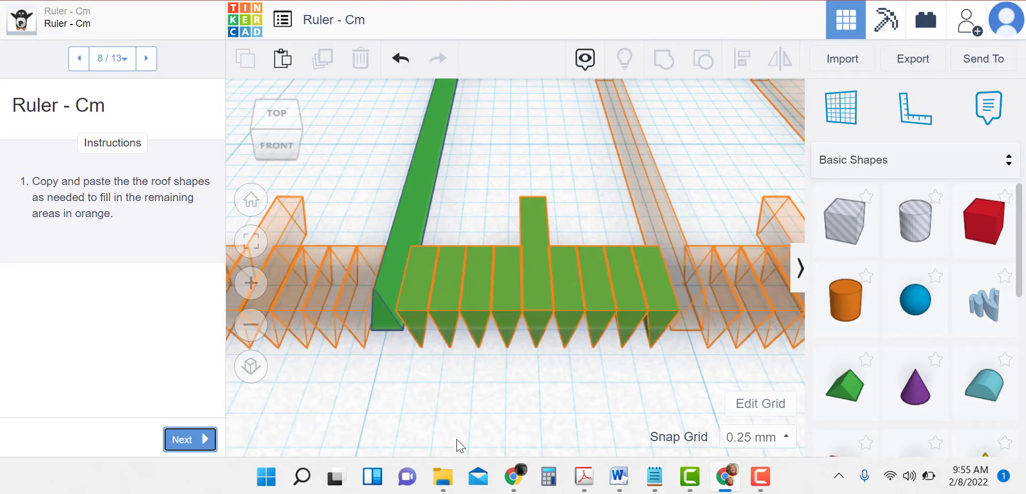
scroll(508, 405, "up", 2)
scroll(508, 405, "down", 6)
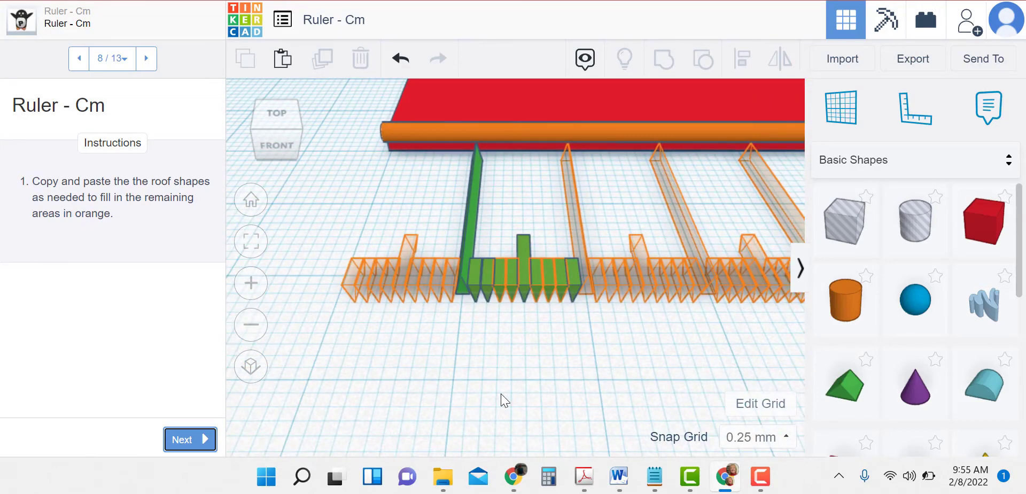
scroll(503, 402, "up", 1)
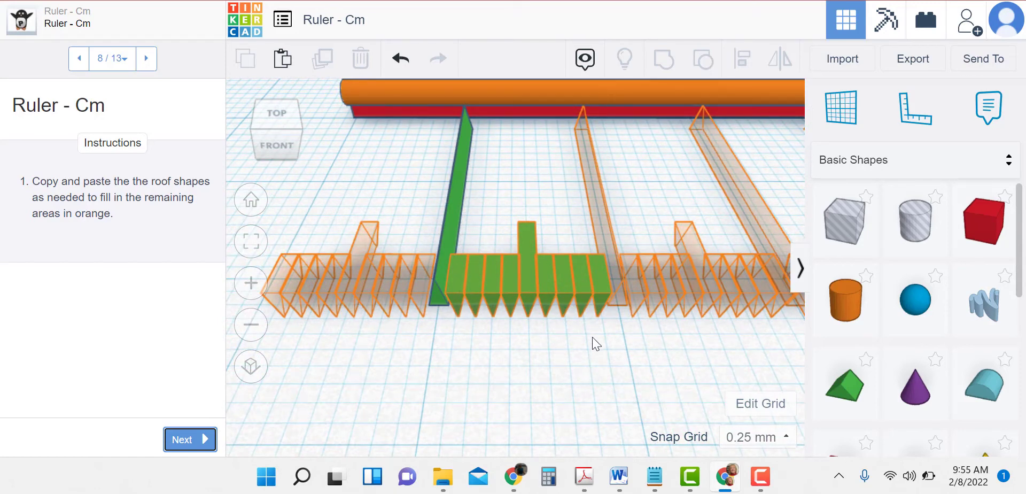
Select the nine inverted roofs beside the long roof, check their alignment, and group them into one shape.
left_click_drag(518, 297, 453, 284)
left_click_drag(454, 284, 453, 283)
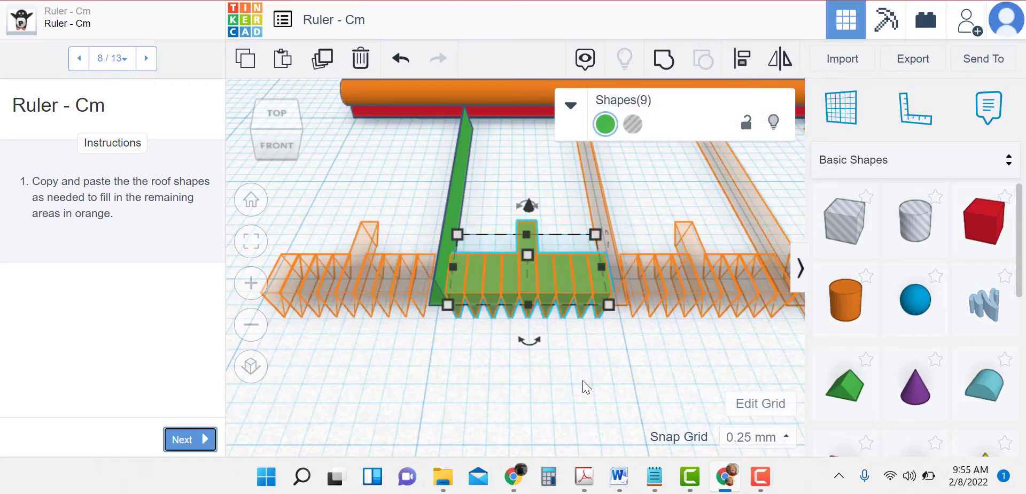
left_click(579, 365)
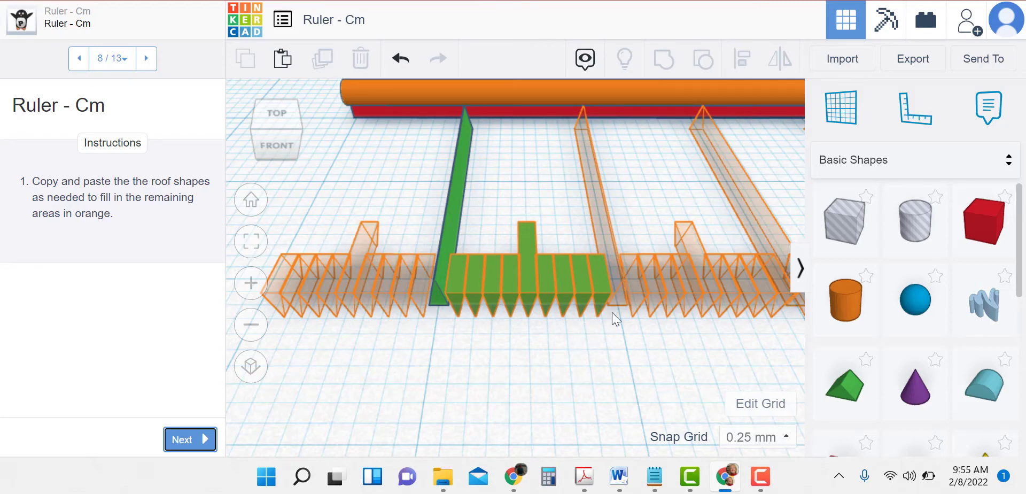
left_click_drag(598, 325, 453, 278)
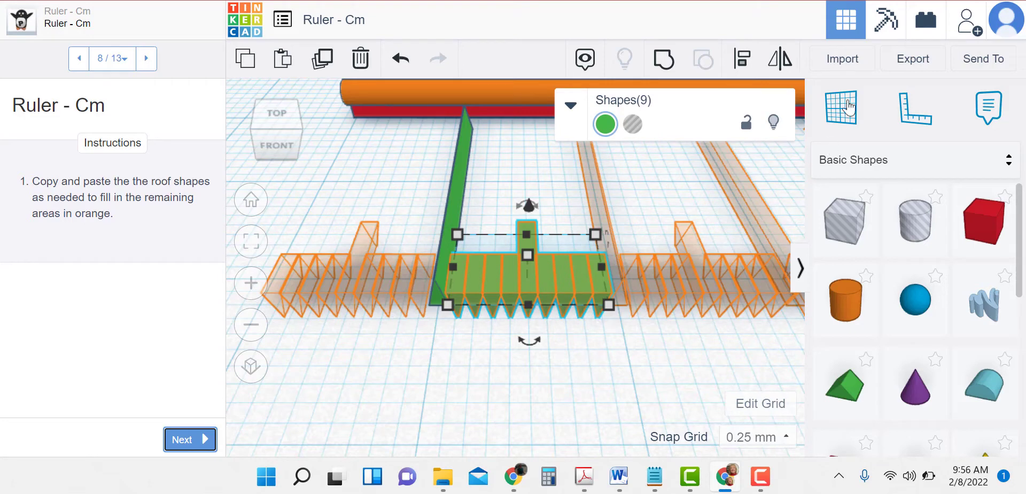
left_click(743, 59)
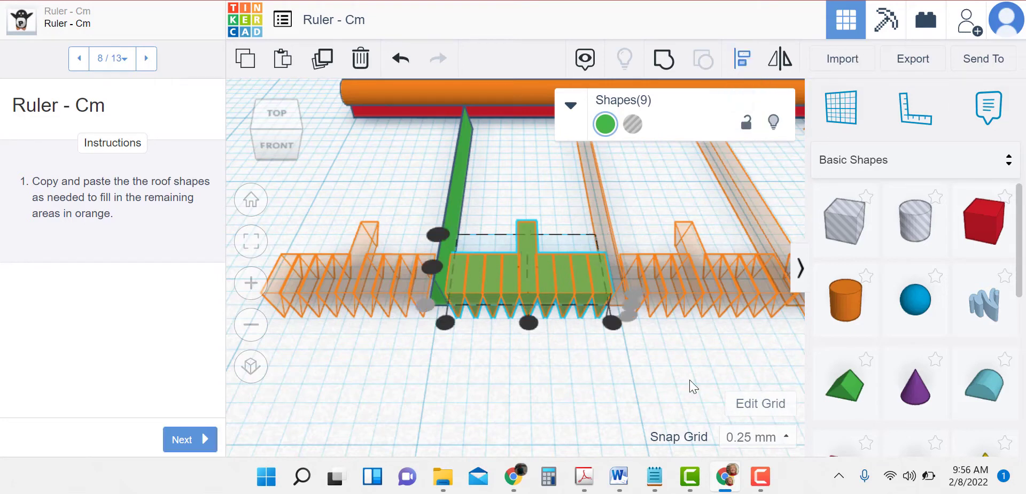
right_click_drag(688, 357, 681, 368)
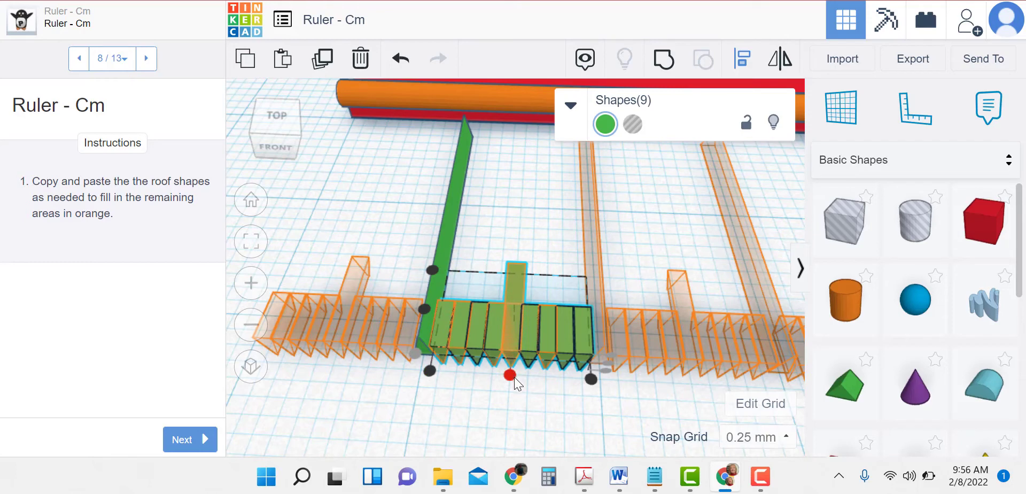
left_click(423, 309)
right_click_drag(416, 418, 506, 386)
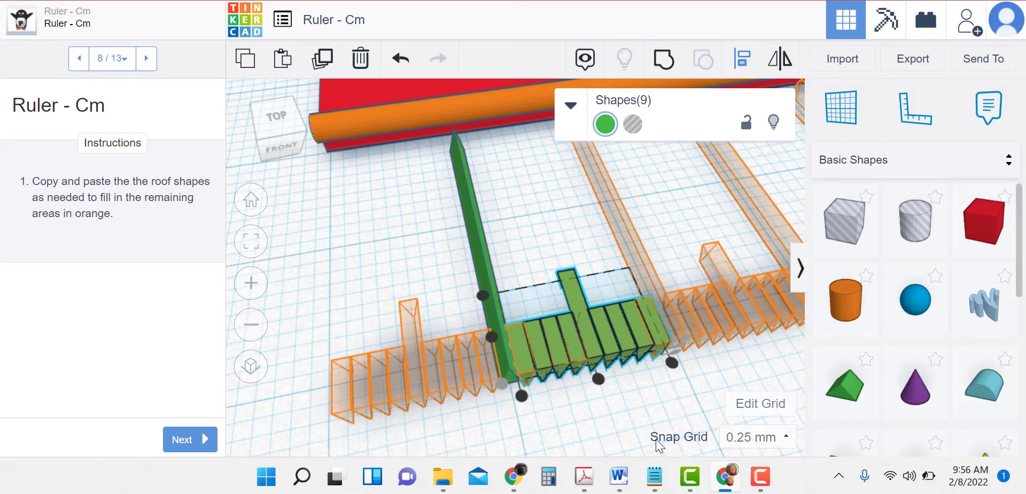
left_click(663, 61)
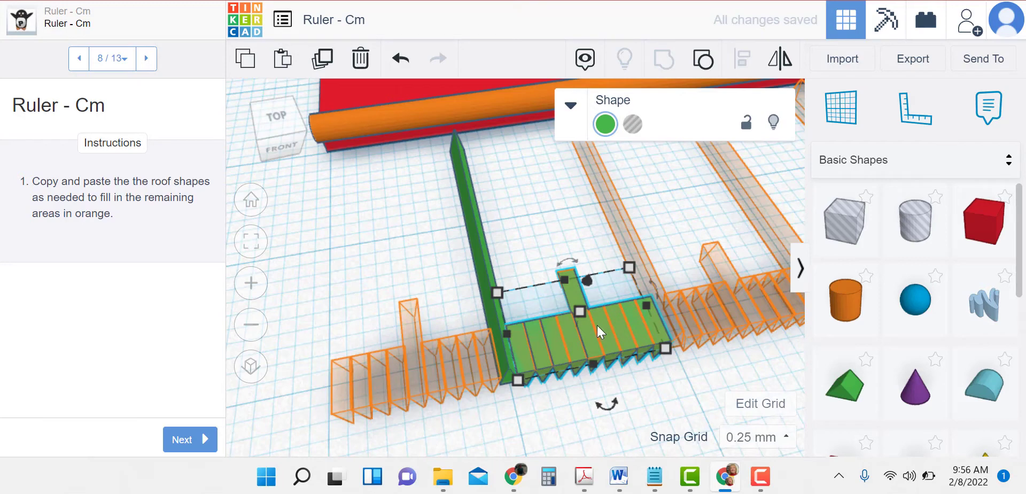
Try moving the grouped marks 7 mm back and 1 mm sideways, and undo the move.
left_click_drag(596, 322, 574, 188)
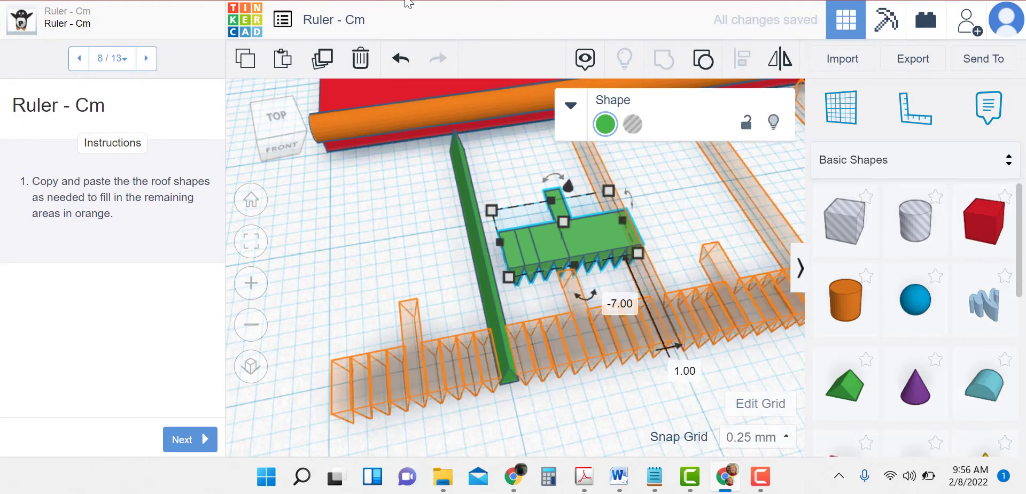
left_click(401, 56)
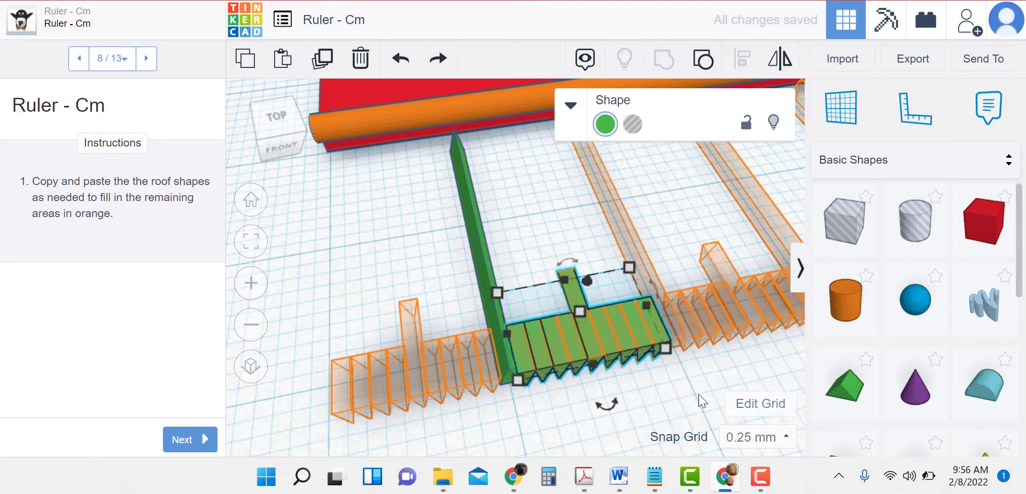
Duplicate the grouped marks and move the copy about 10.25 mm right along the ruler onto the next orange section.
scroll(698, 383, "down", 5)
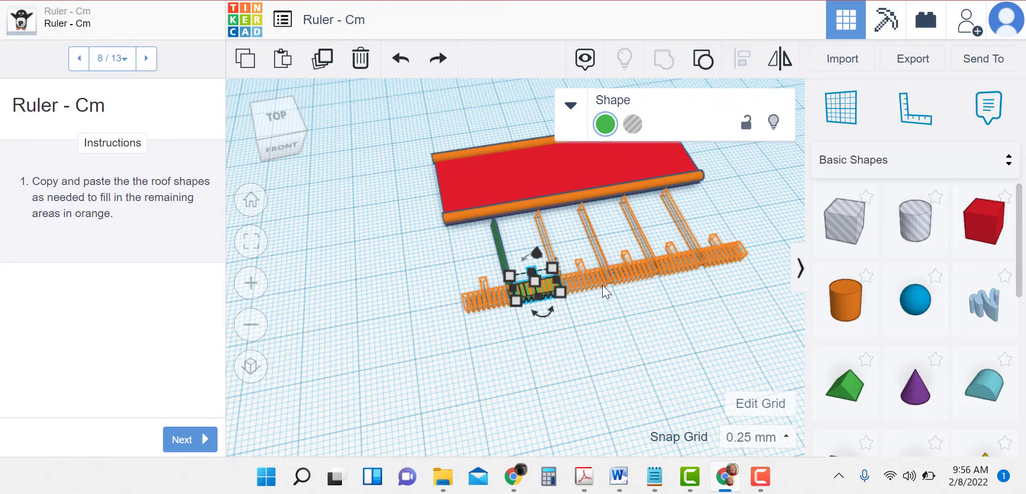
scroll(634, 337, "up", 5)
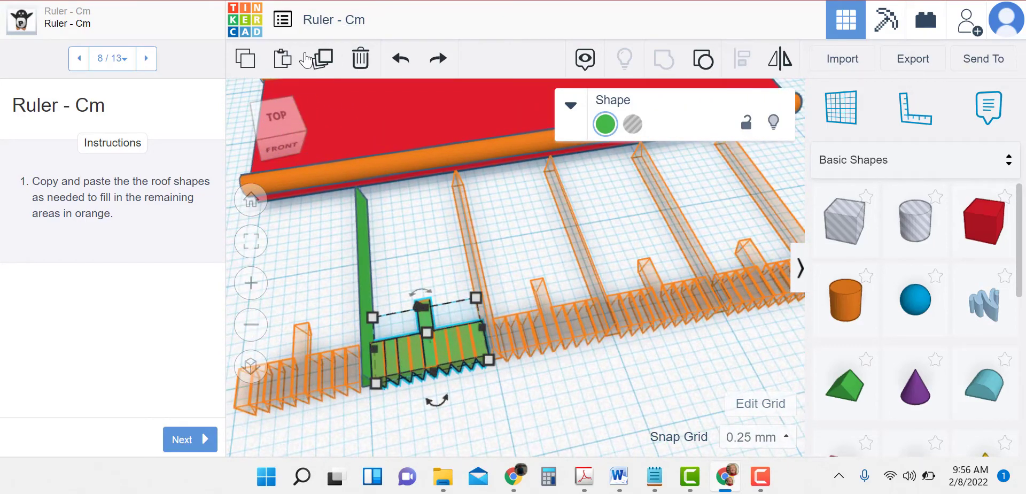
left_click(323, 60)
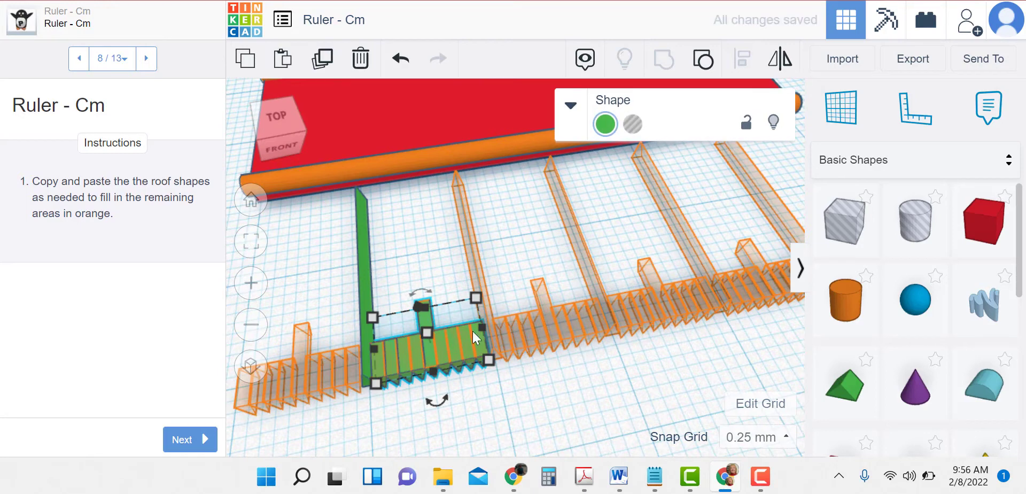
left_click_drag(451, 345, 572, 319)
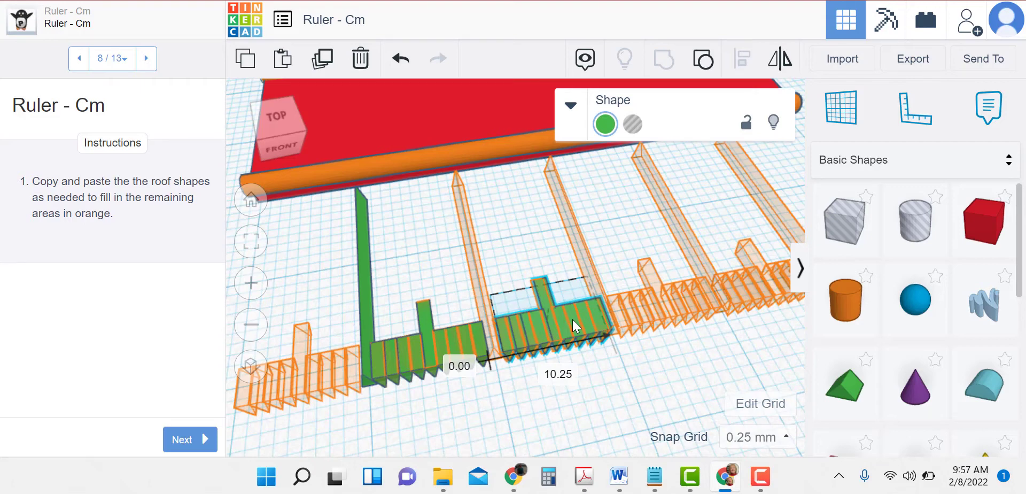
Adjust the copied marks to a 10 mm offset and repeat the duplication three times to fill the remaining sections to the right.
key("Left")
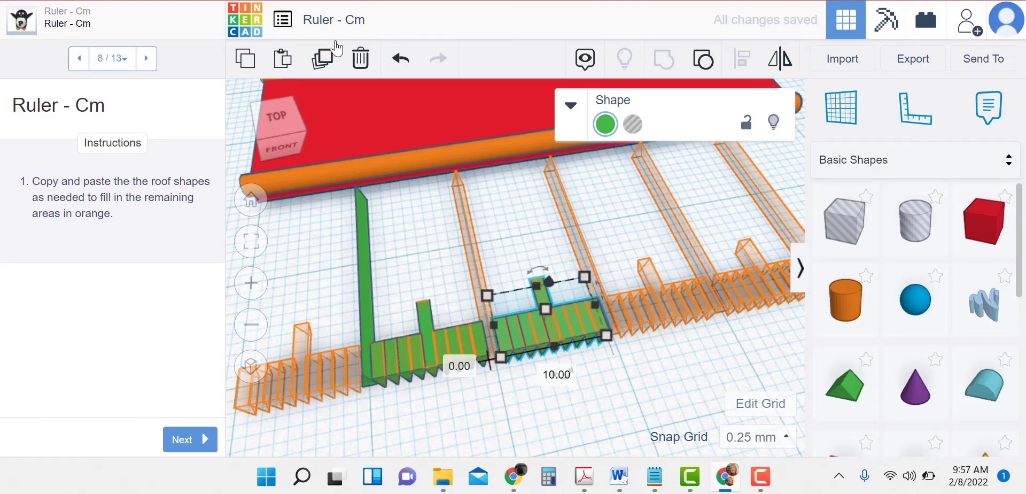
left_click(324, 58)
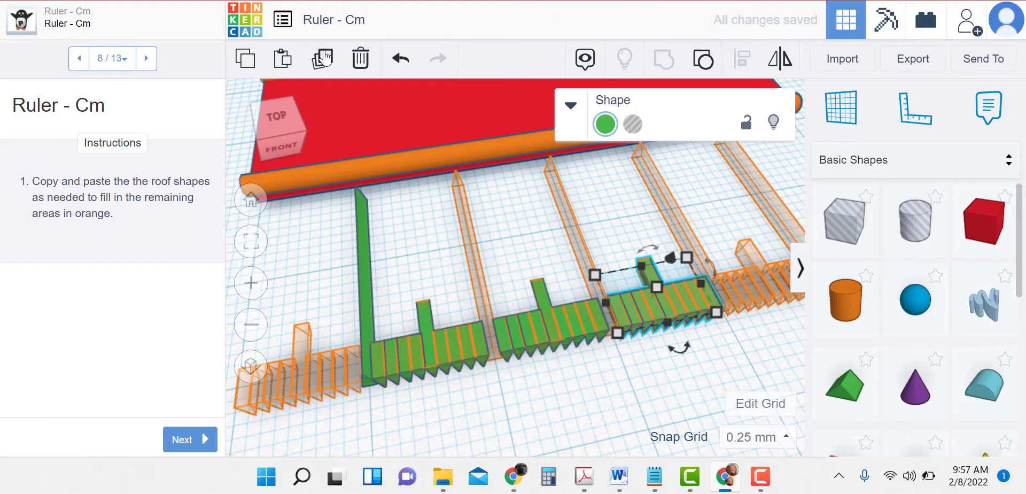
left_click(324, 58)
scroll(587, 231, "down", 5)
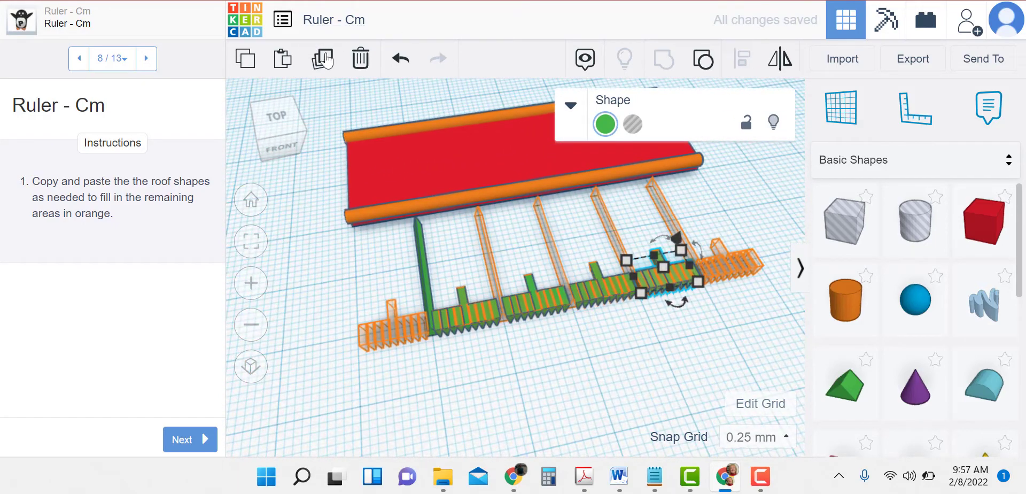
left_click(321, 57)
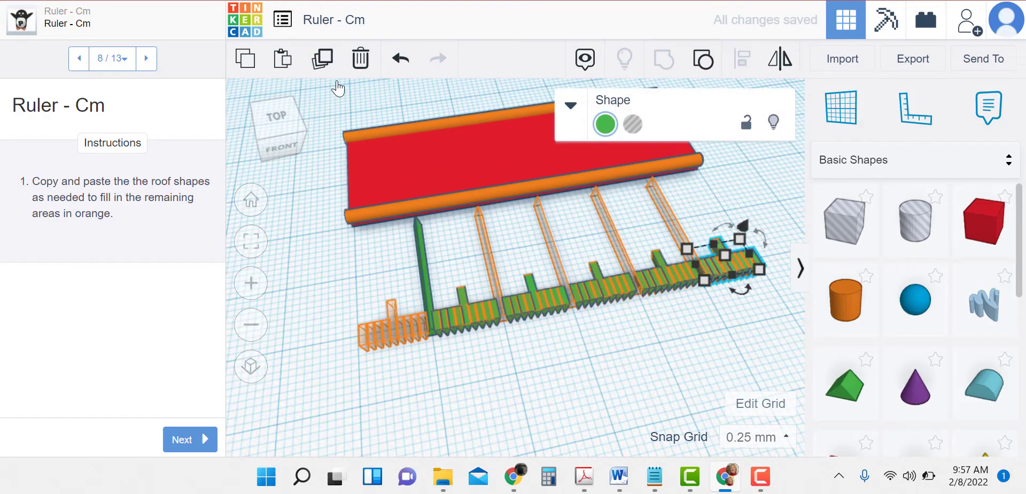
left_click(480, 383)
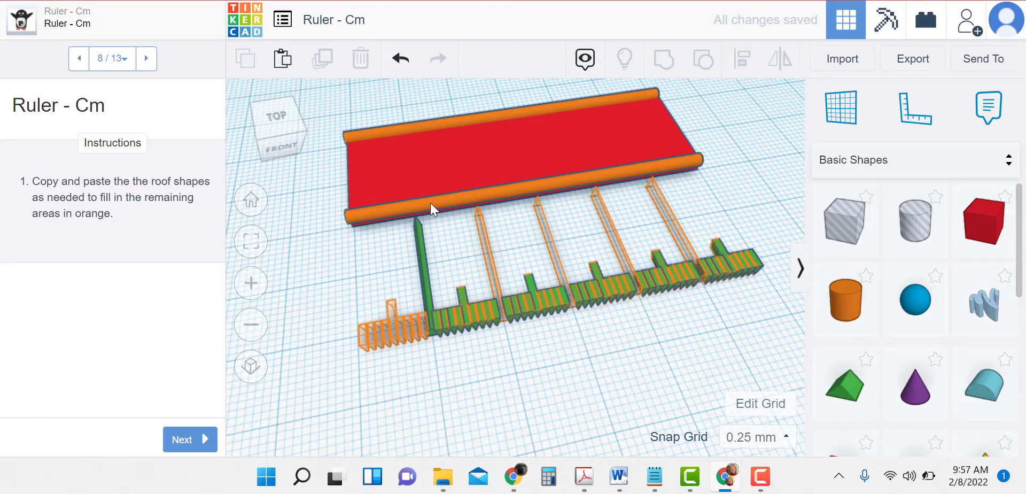
left_click(283, 58)
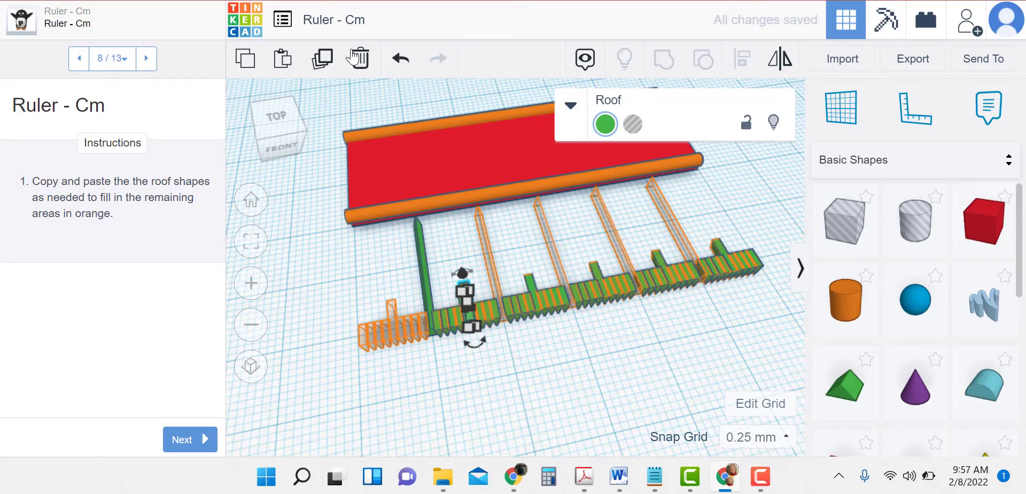
left_click(506, 396)
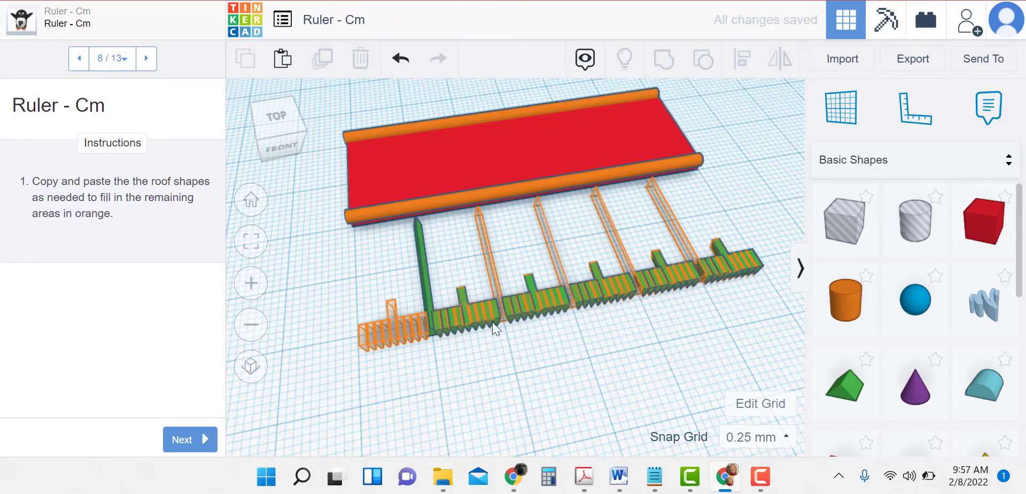
left_click(478, 309)
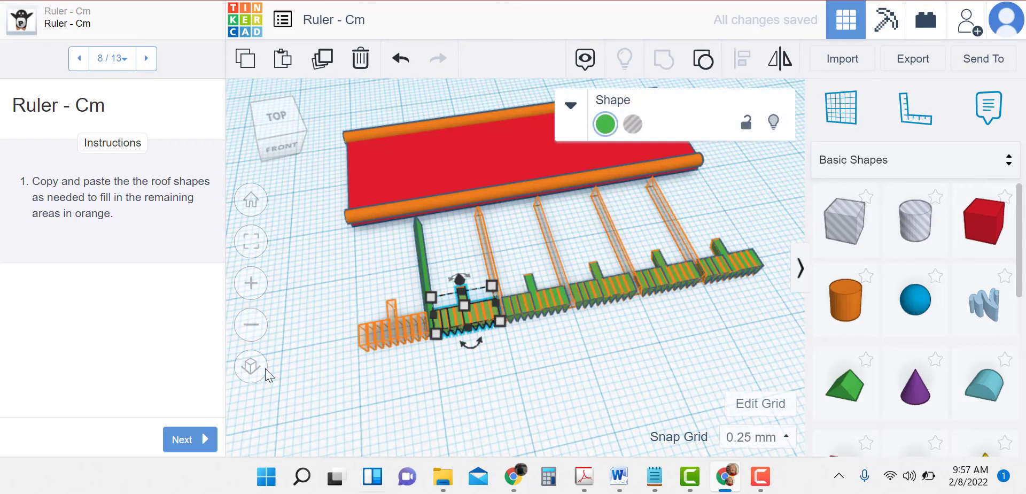
left_click(281, 59)
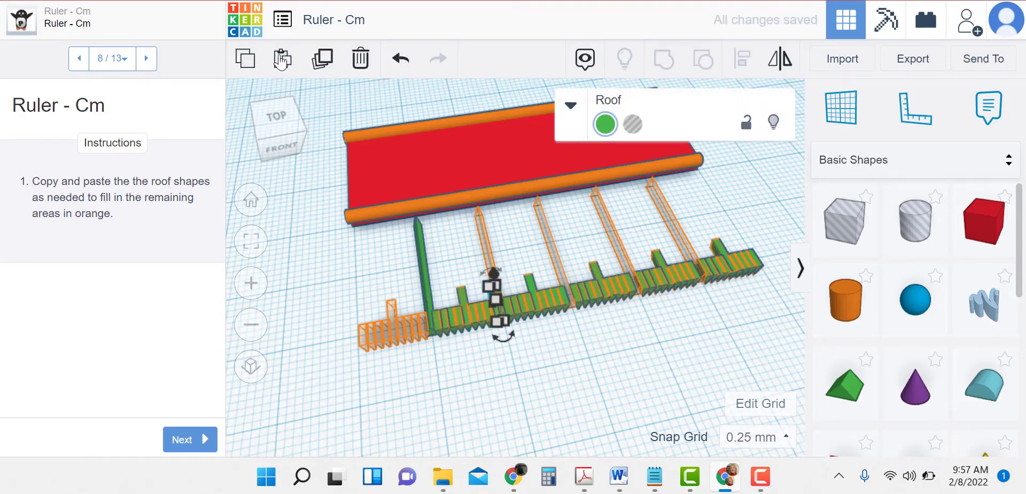
left_click(318, 110)
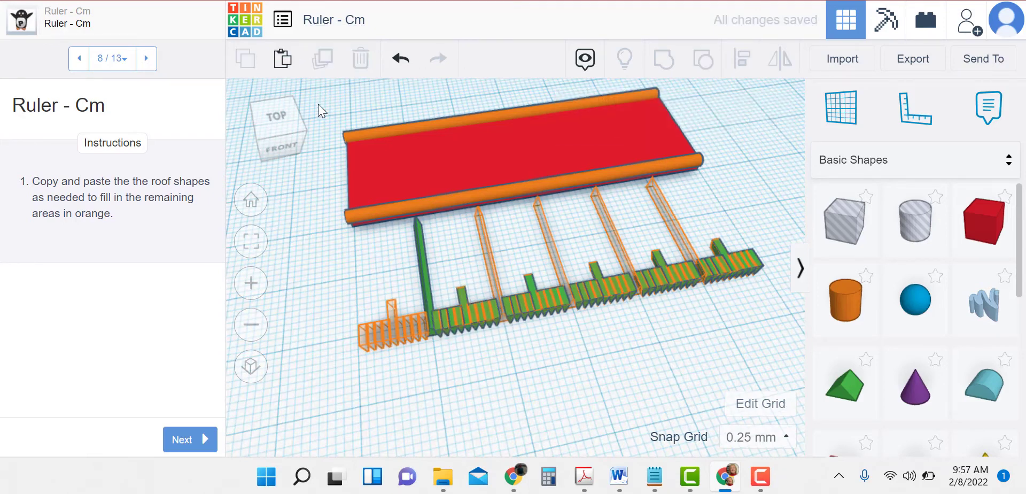
Copy and paste the group of marks beside the long roof, and move the copy 14.5 mm left onto the orange section at the ruler's start.
left_click(457, 314)
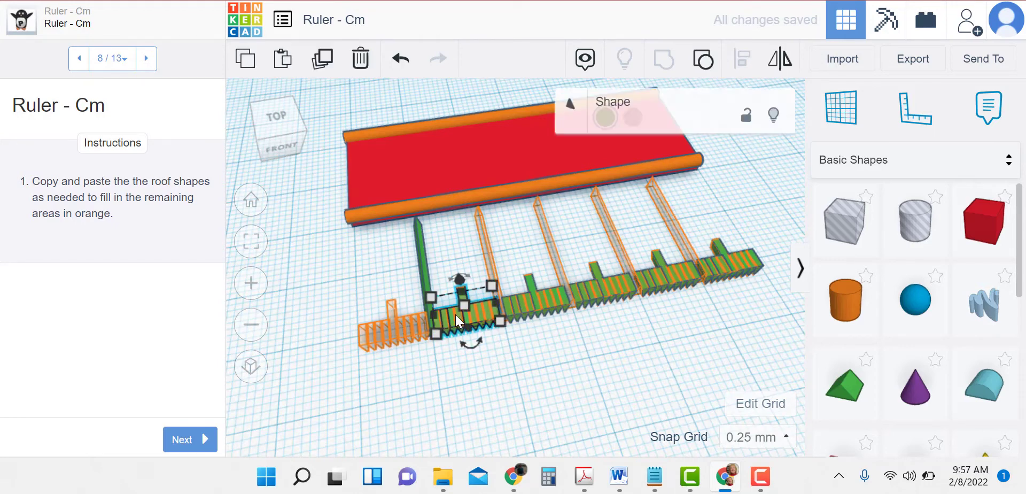
left_click(246, 59)
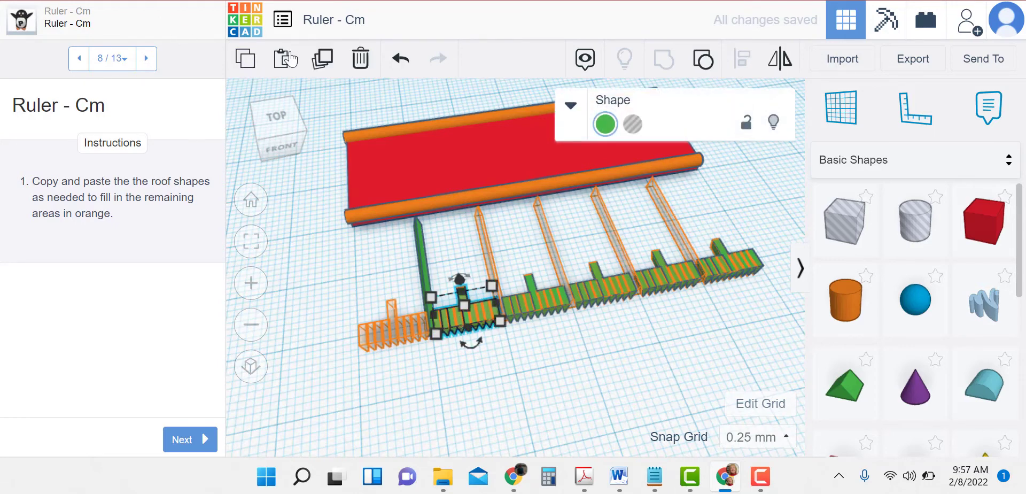
left_click(282, 59)
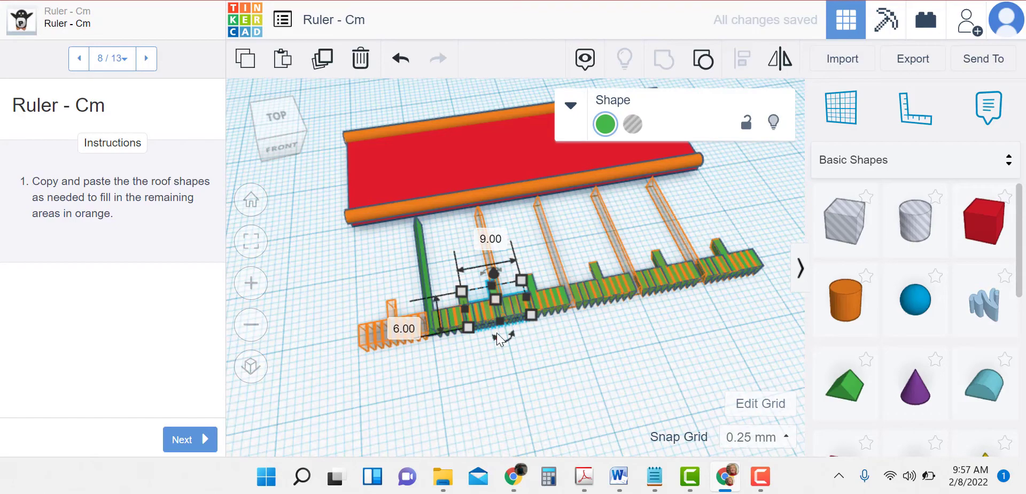
scroll(487, 308, "up", 5)
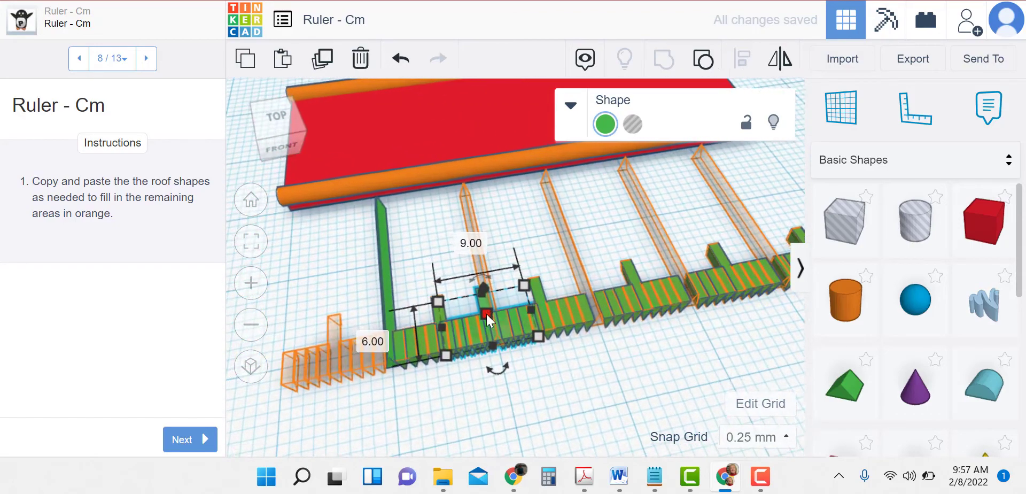
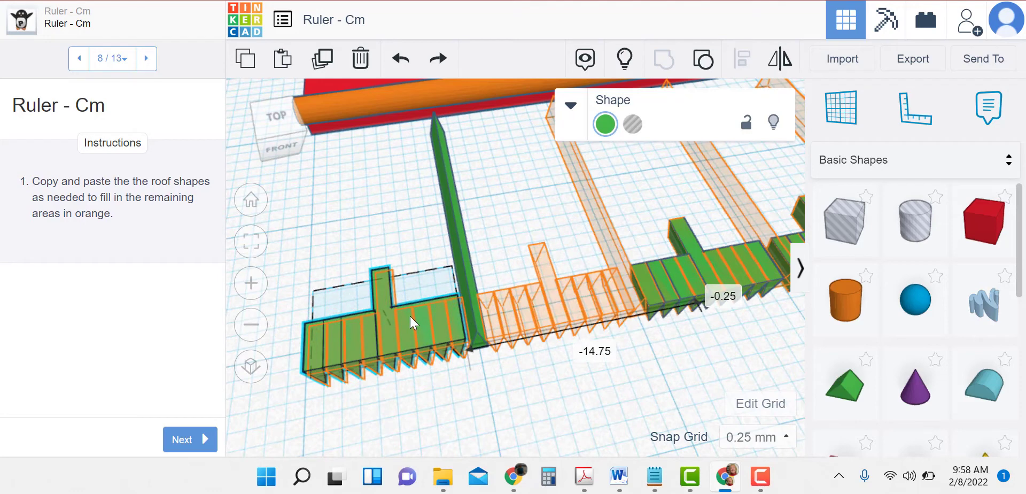
left_click_drag(411, 317, 415, 319)
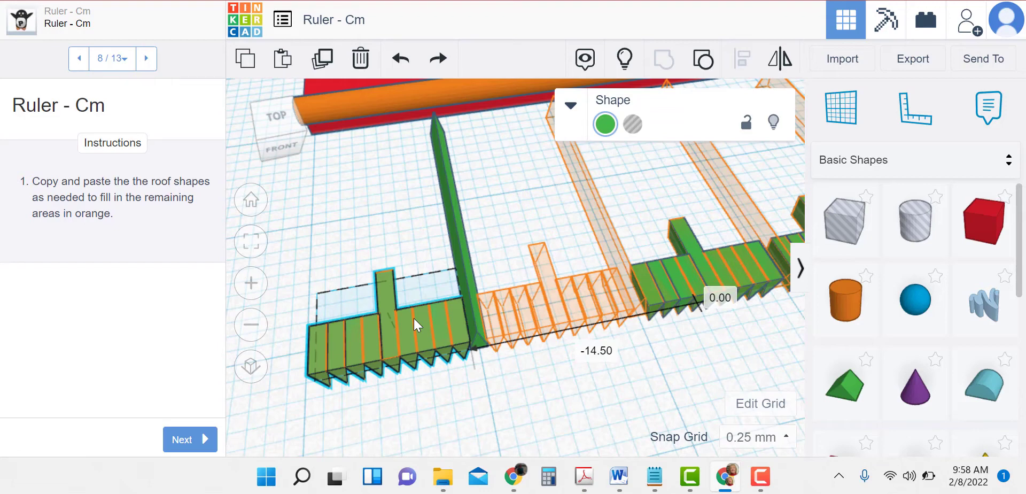
left_click(413, 318)
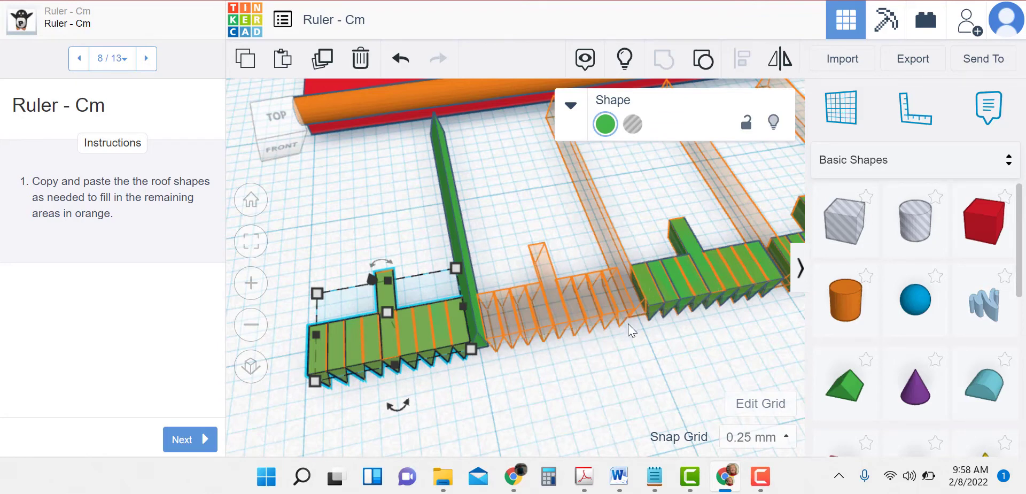
Check the pasted marks' alignment from the front, and show all hidden shapes again.
left_click(282, 148)
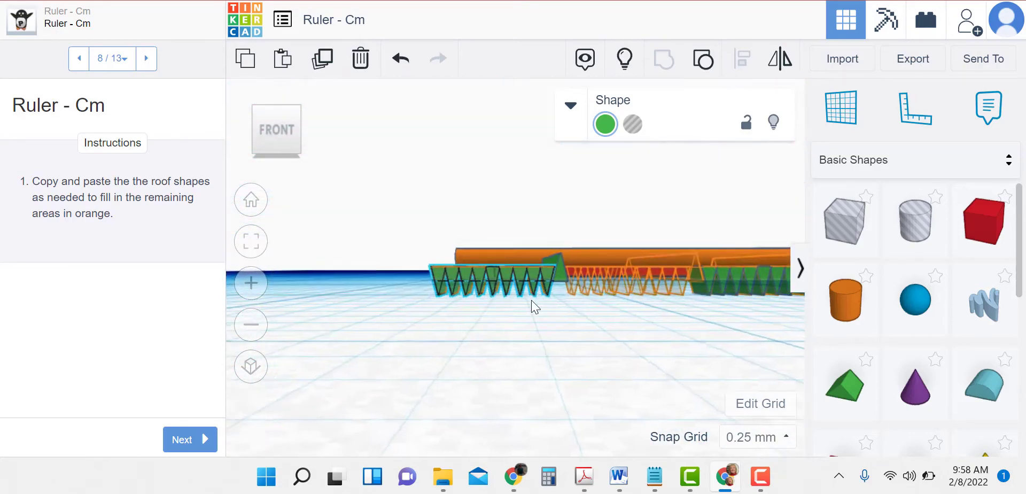
scroll(542, 391, "up", 5)
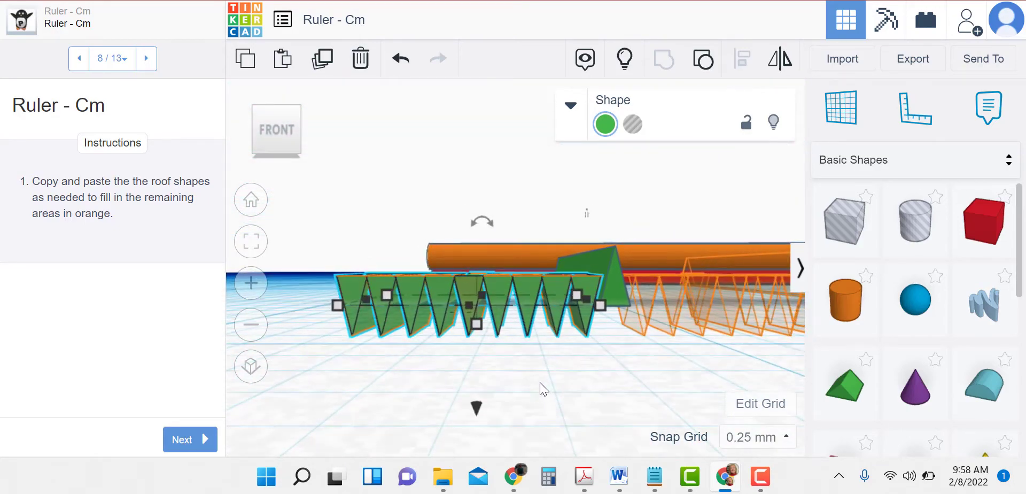
scroll(583, 419, "down", 5)
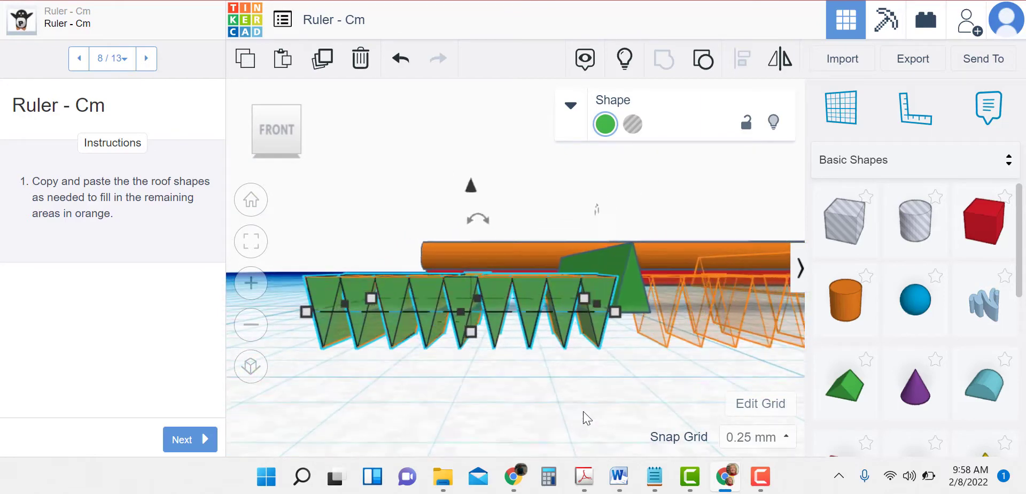
scroll(706, 353, "down", 3)
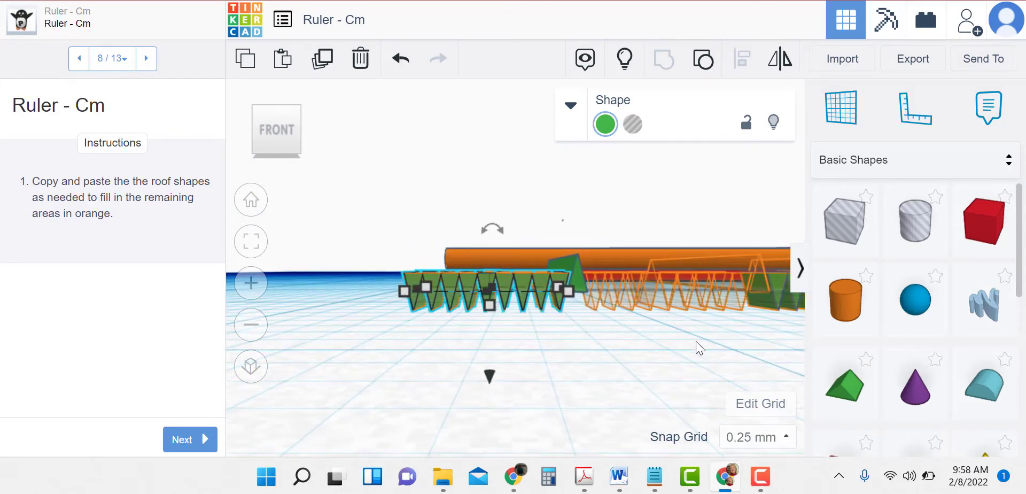
left_click(247, 204)
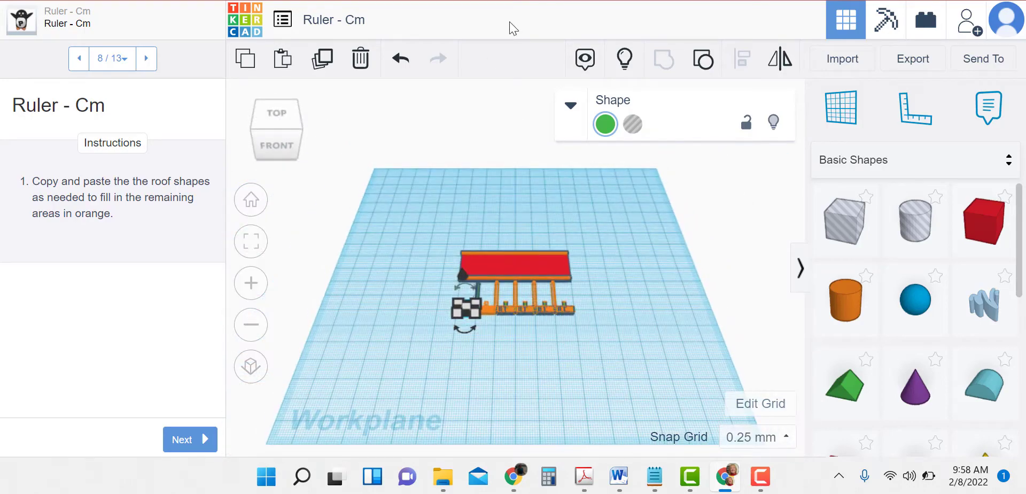
left_click(626, 54)
scroll(514, 335, "up", 3)
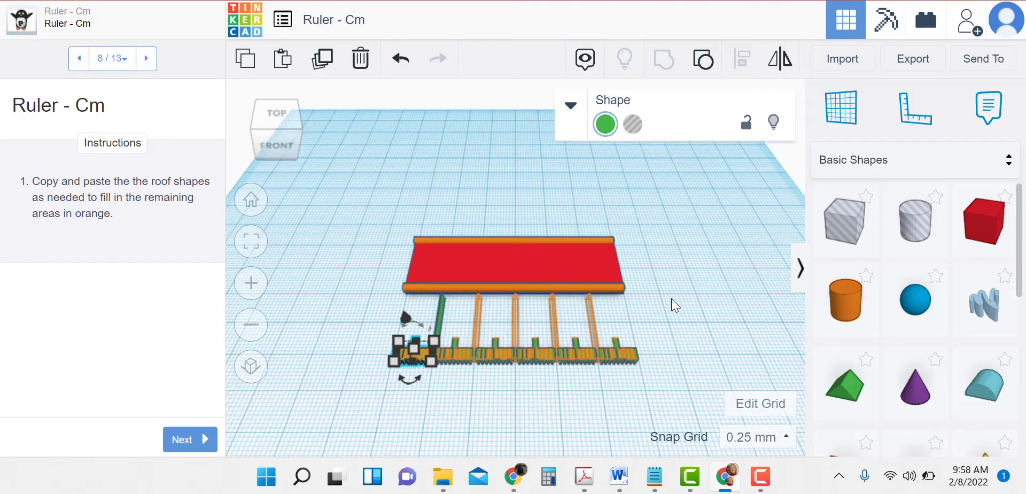
left_click(672, 298)
Duplicate the long green roof and move the copy 10 mm right onto the next long orange outline.
scroll(492, 380, "up", 3)
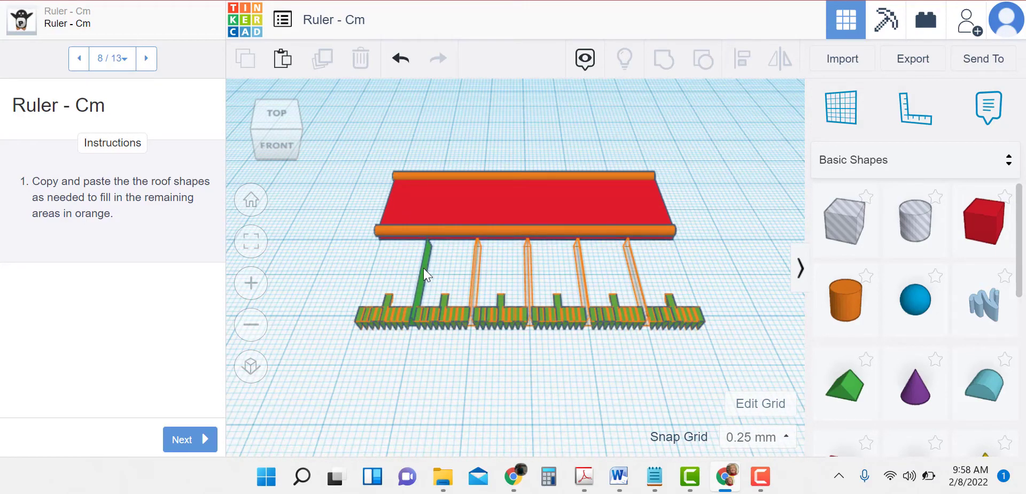
left_click(423, 270)
scroll(408, 414, "up", 2)
scroll(415, 415, "up", 3)
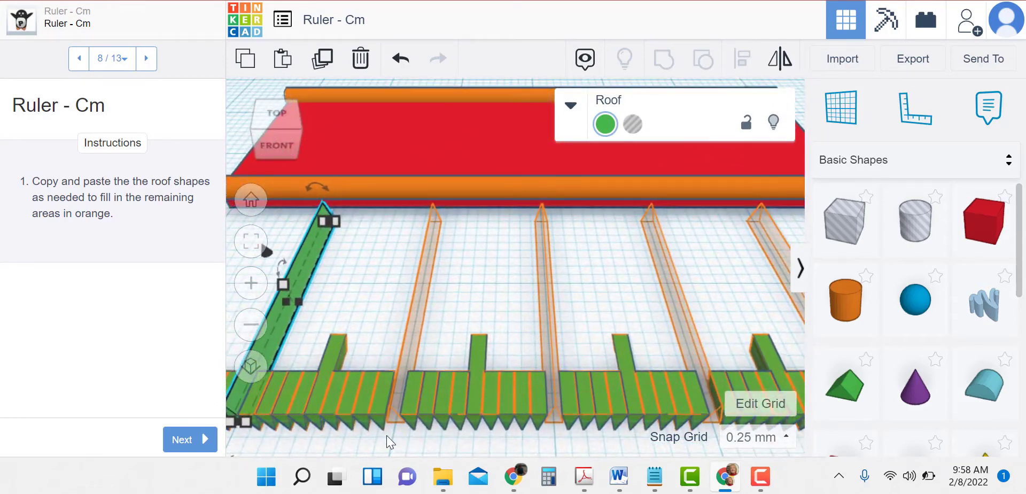
left_click(325, 59)
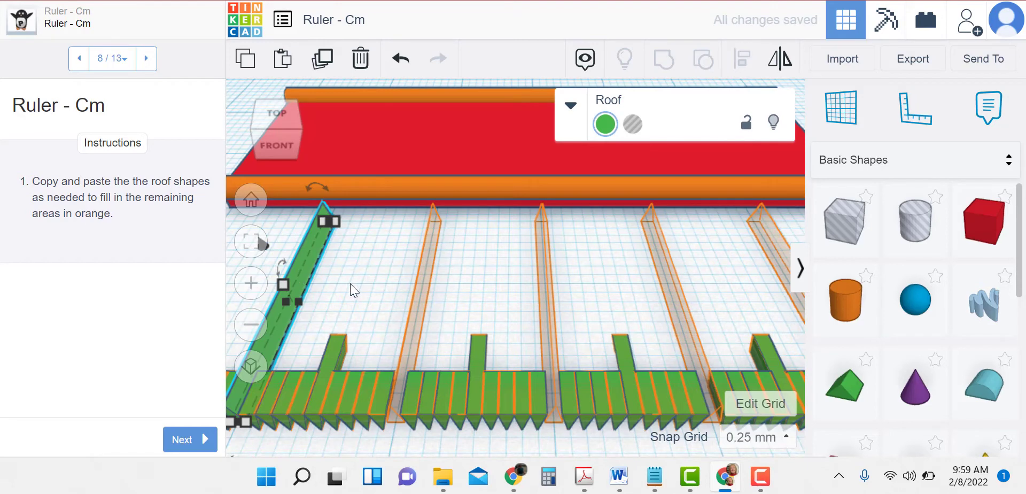
left_click_drag(301, 278, 422, 278)
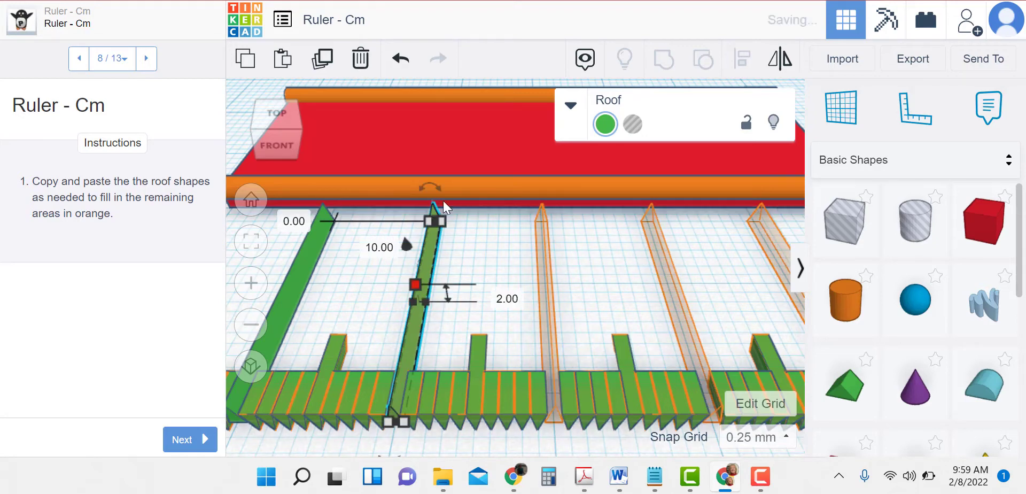
Duplicate the second long roof and align the copy 10 mm further right on the third long position, with no front-to-back offset.
left_click(328, 57)
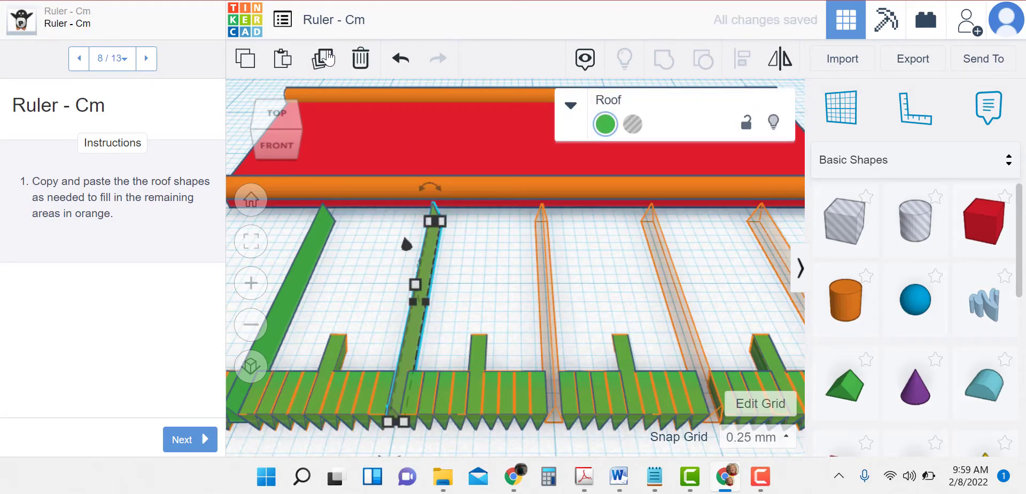
left_click_drag(415, 322, 554, 322)
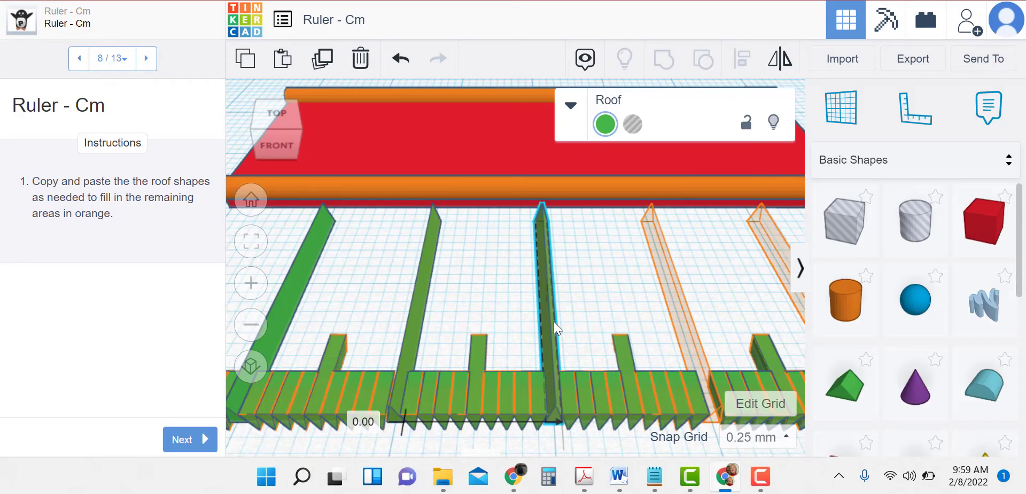
left_click_drag(555, 322, 555, 329)
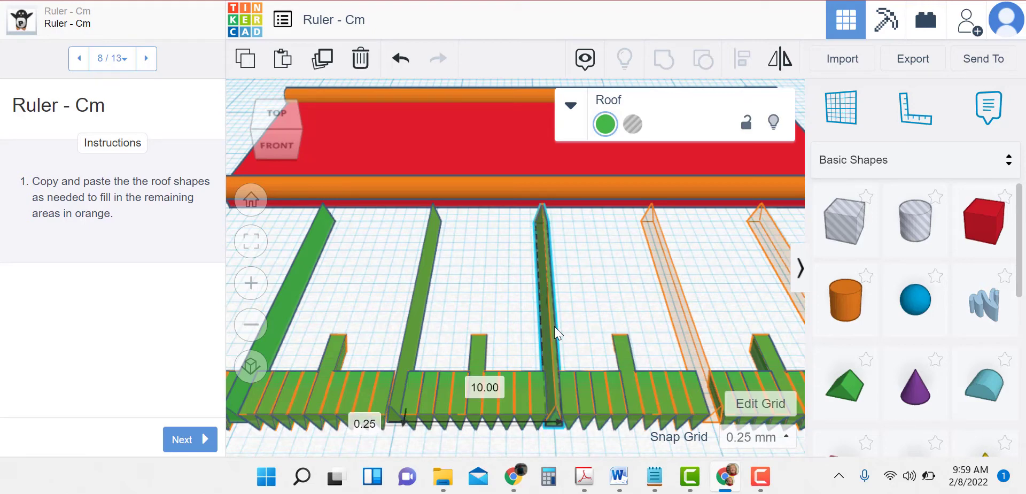
left_click_drag(555, 324, 553, 322)
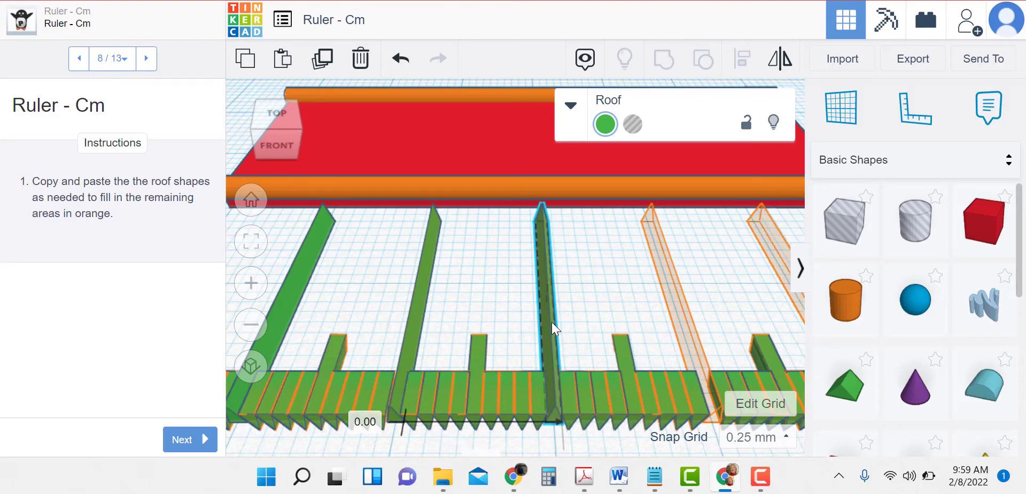
left_click_drag(552, 322, 551, 323)
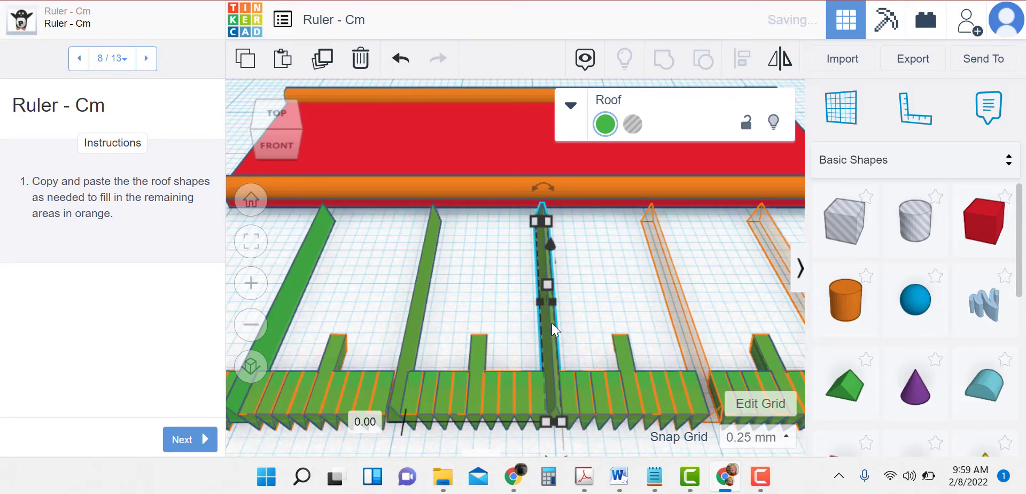
Repeat the 10 mm duplication twice to fill the last two long outlines, and return to the home view with nothing selected.
left_click(322, 59)
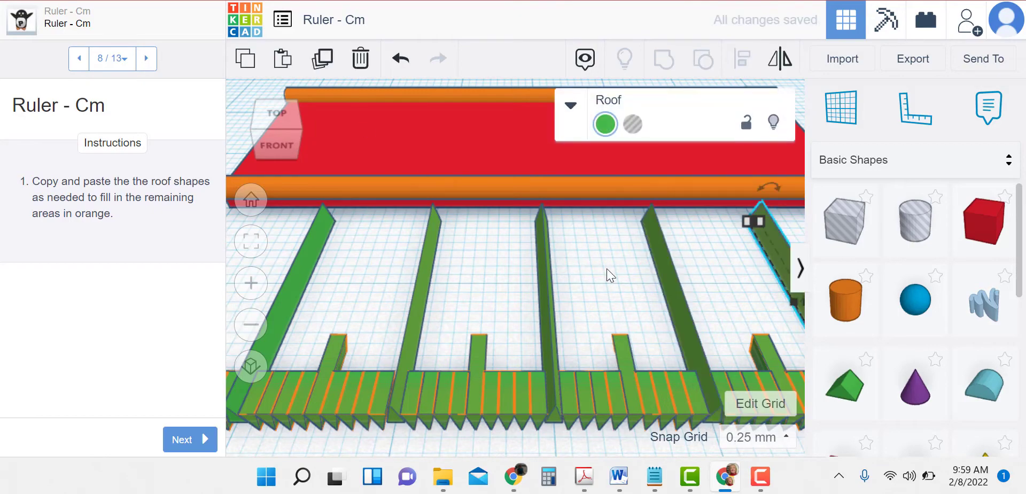
right_click_drag(607, 270, 703, 218)
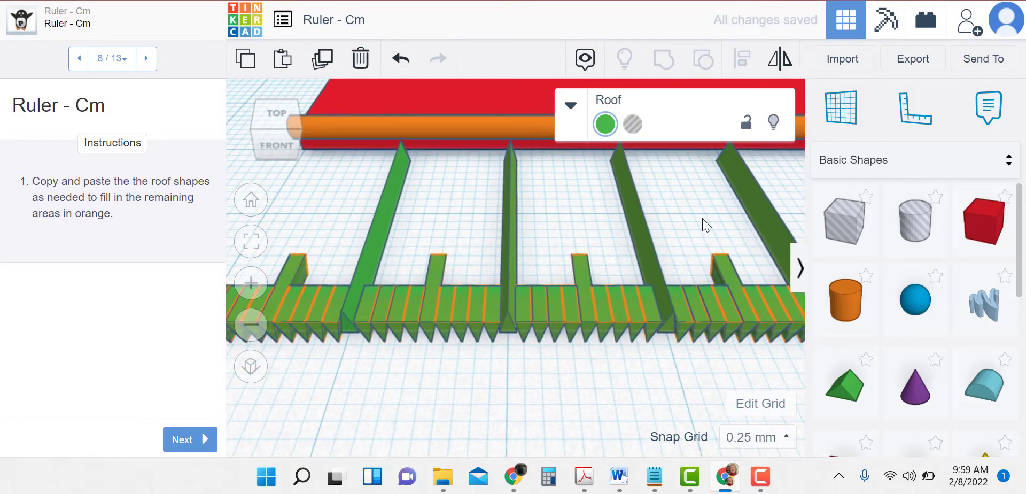
left_click(251, 200)
left_click(561, 367)
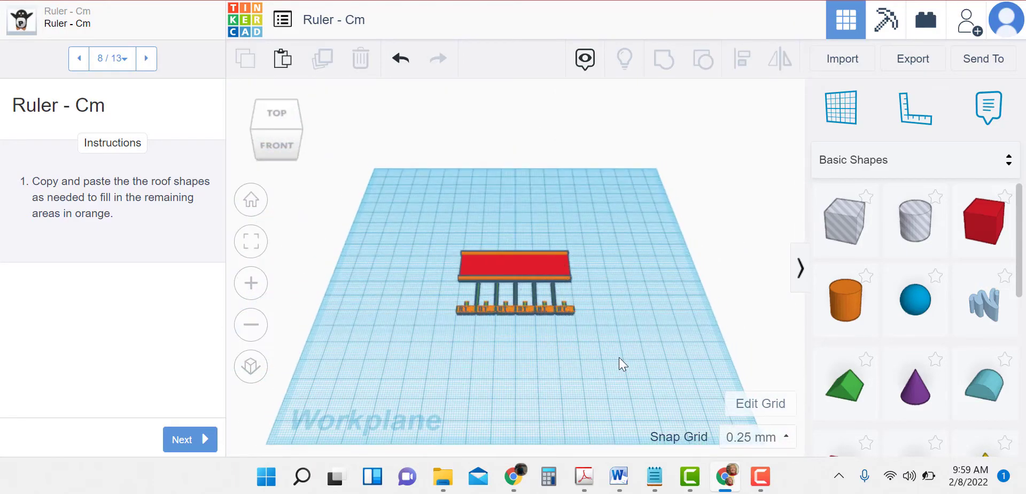
Group all eleven green roof shapes in front of the red ruler, and continue to lesson step 9.
scroll(619, 357, "up", 5)
scroll(687, 398, "up", 3)
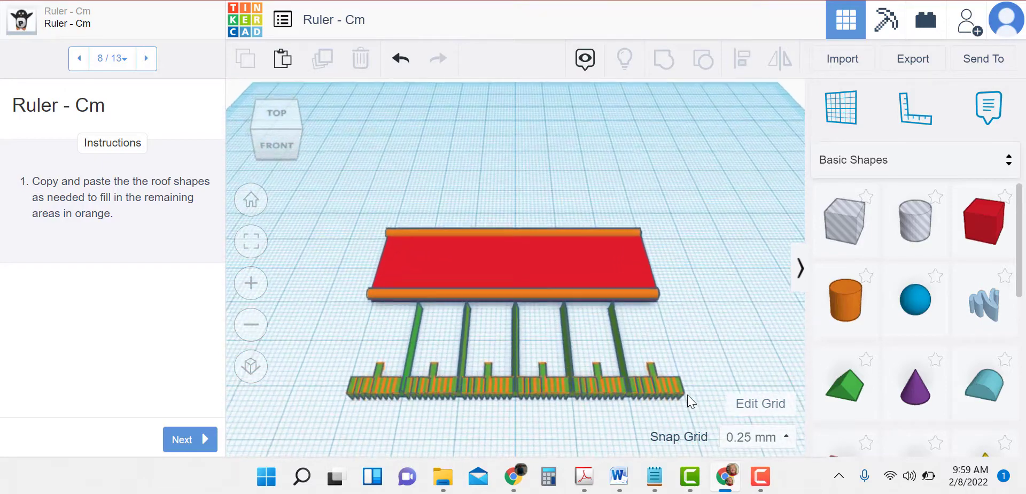
scroll(654, 377, "down", 2)
left_click_drag(661, 384, 363, 315)
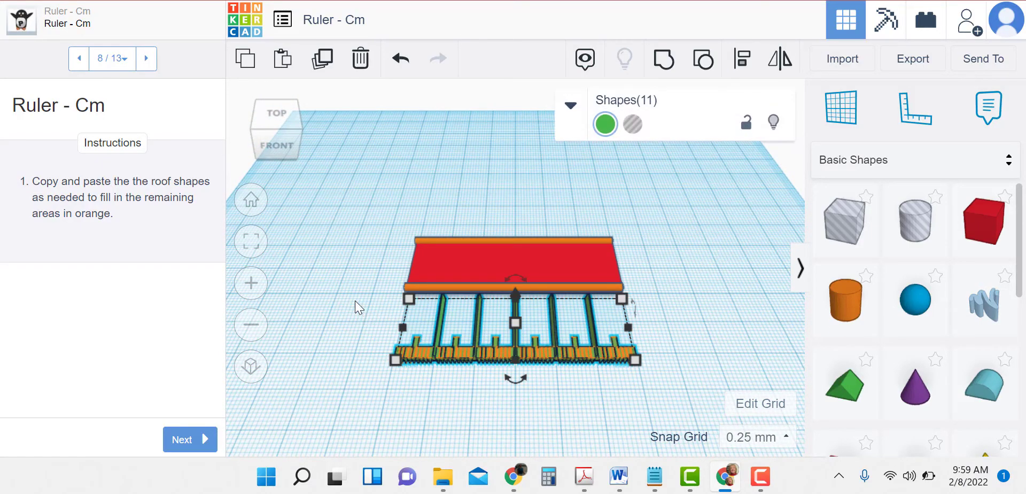
left_click(666, 62)
left_click(667, 275)
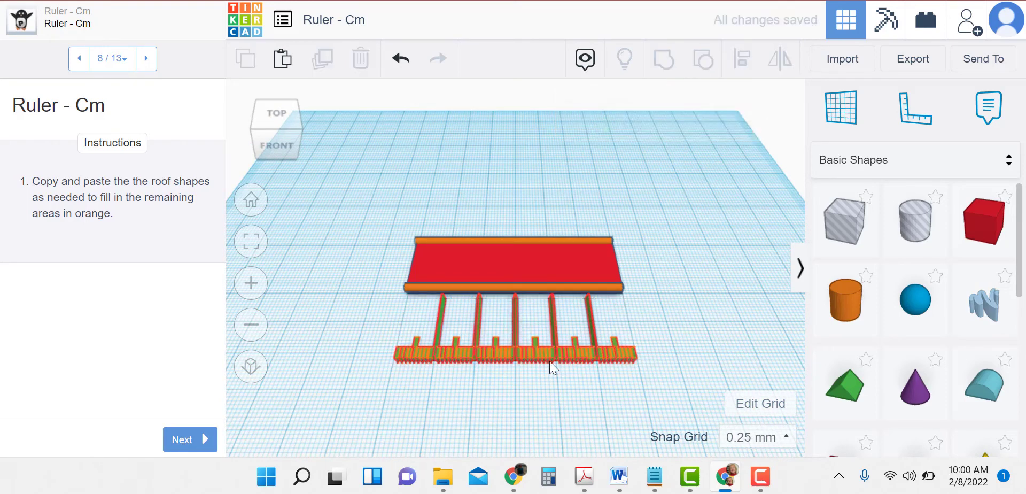
left_click(183, 440)
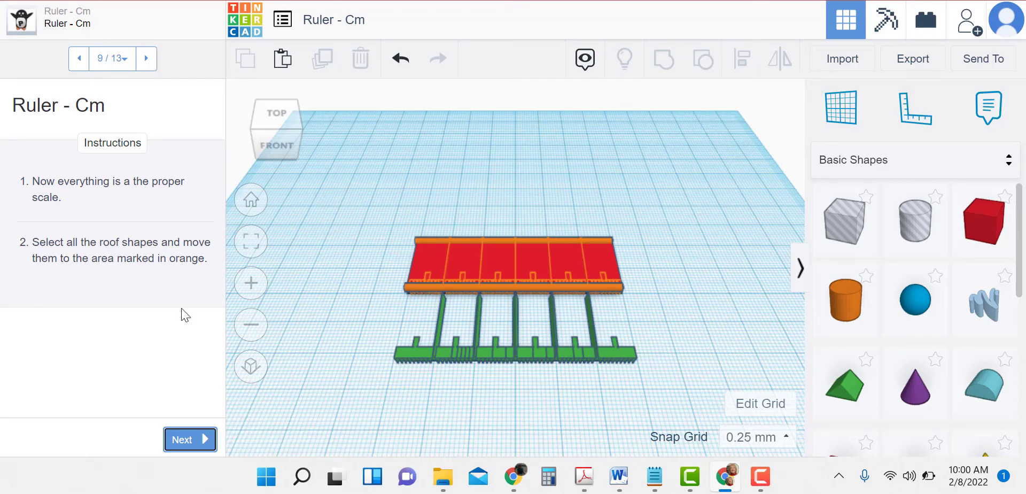
Move the grouped roofs 22.25 mm back onto the red ruler's orange outlines and raise them 1.25 mm in the front view.
scroll(549, 354, "up", 5)
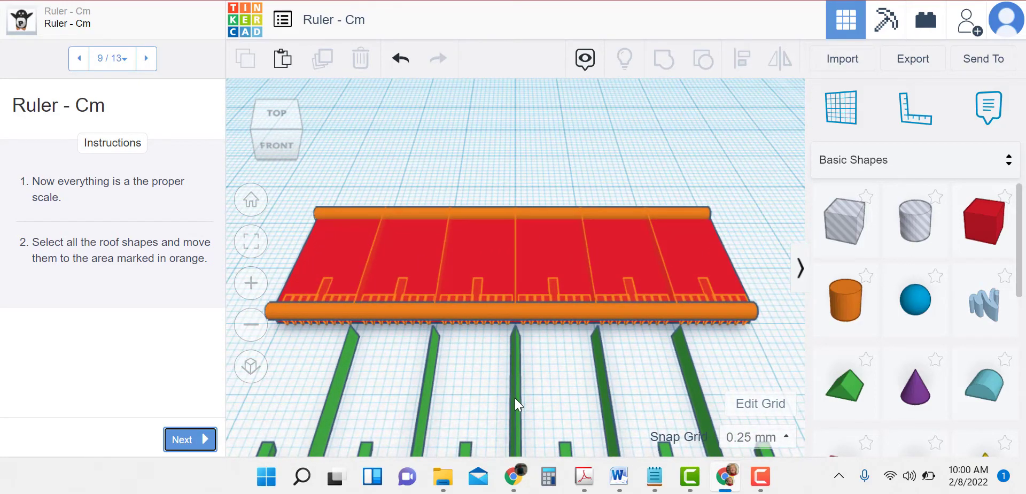
left_click_drag(515, 398, 515, 256)
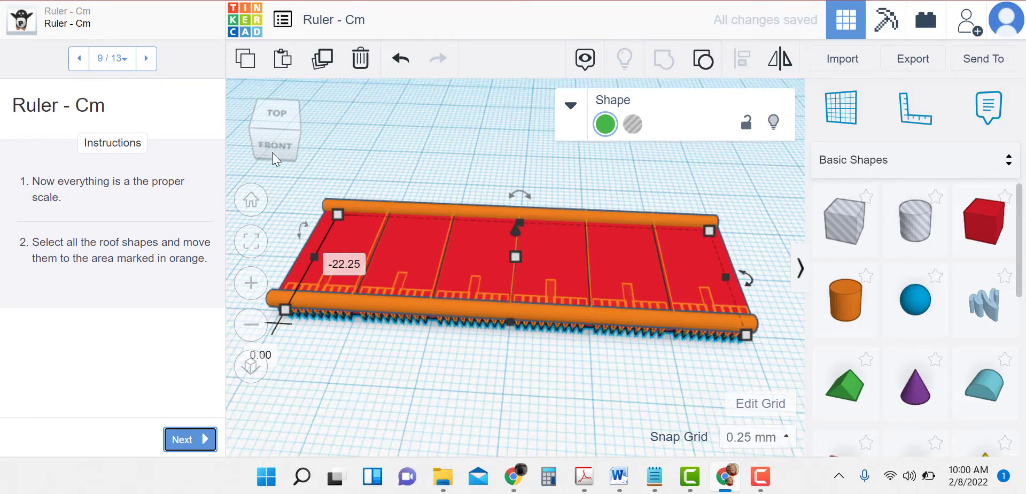
left_click(275, 143)
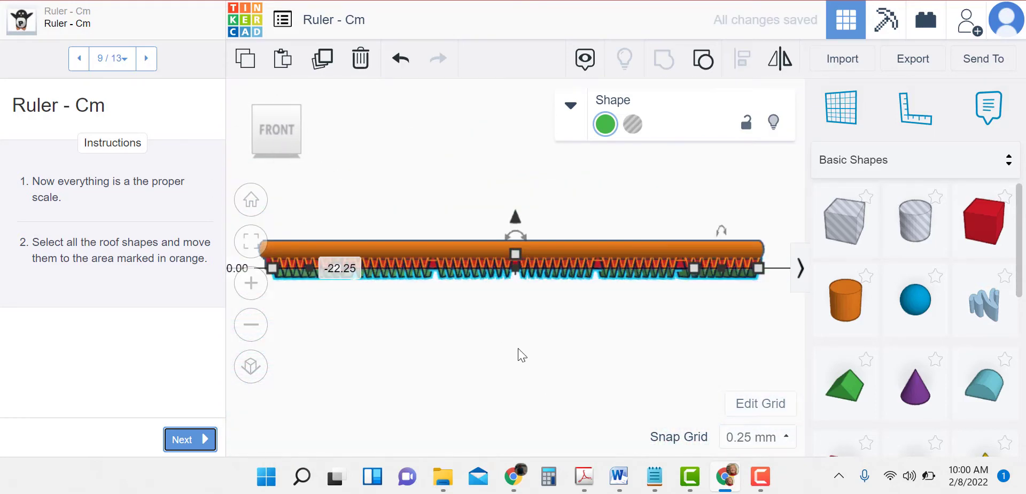
left_click_drag(516, 214, 515, 206)
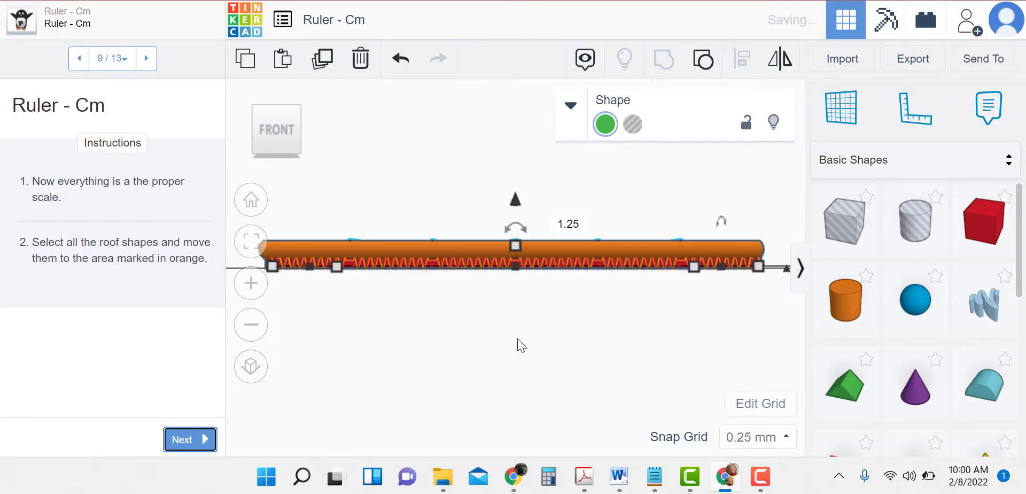
Lower the grouped roofs 0.25 mm to match the orange outlines, and return to the home view with nothing selected.
scroll(514, 303, "up", 4)
scroll(510, 314, "up", 3)
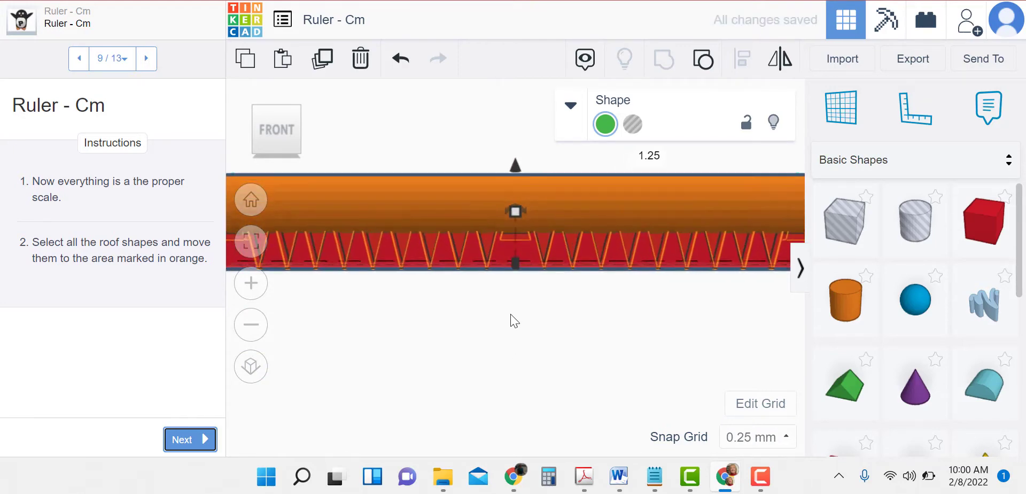
scroll(510, 315, "down", 1)
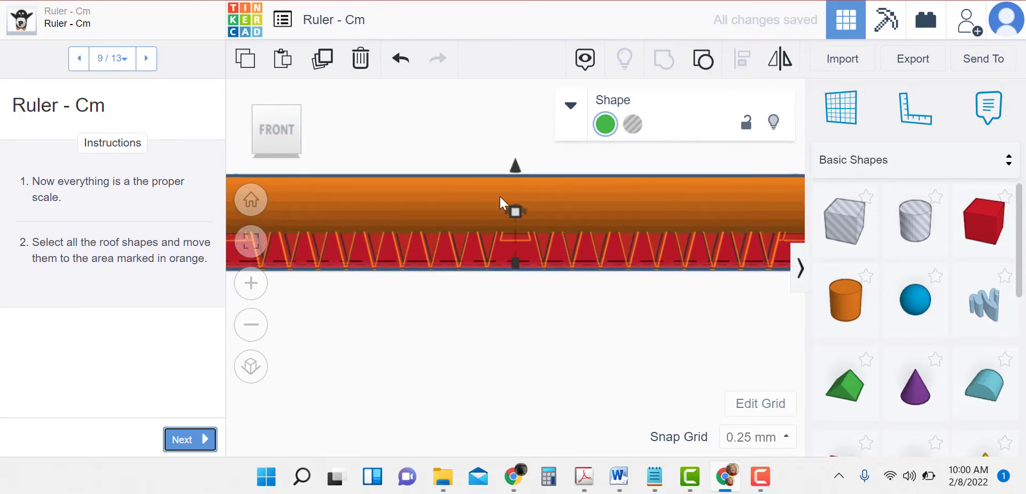
mouse_move(514, 166)
left_mouse_down()
mouse_move(513, 154)
mouse_move(514, 168)
left_mouse_up()
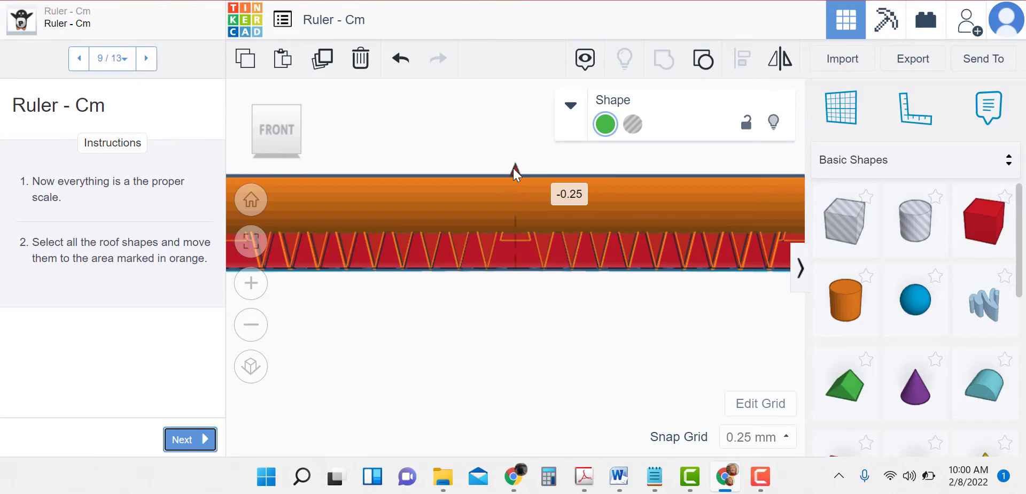
left_click_drag(514, 167, 513, 168)
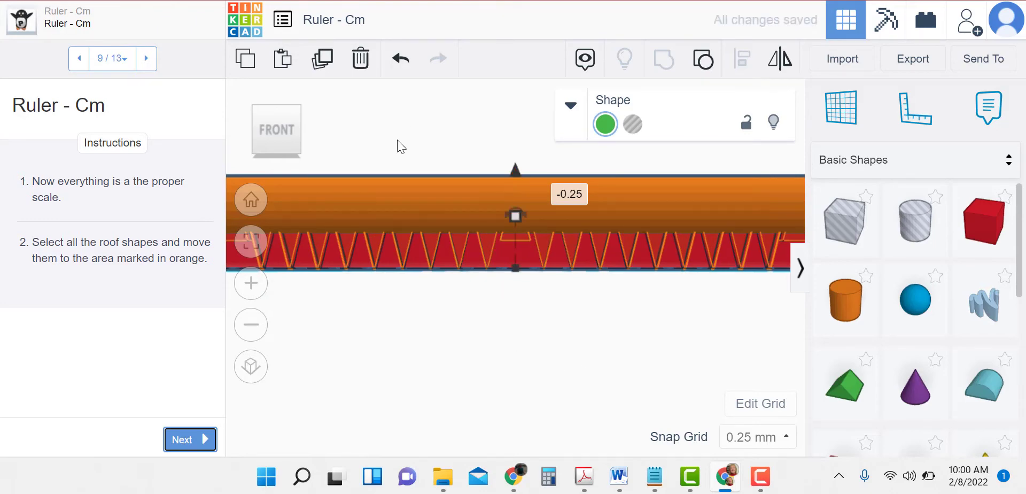
left_click(461, 357)
left_click(251, 200)
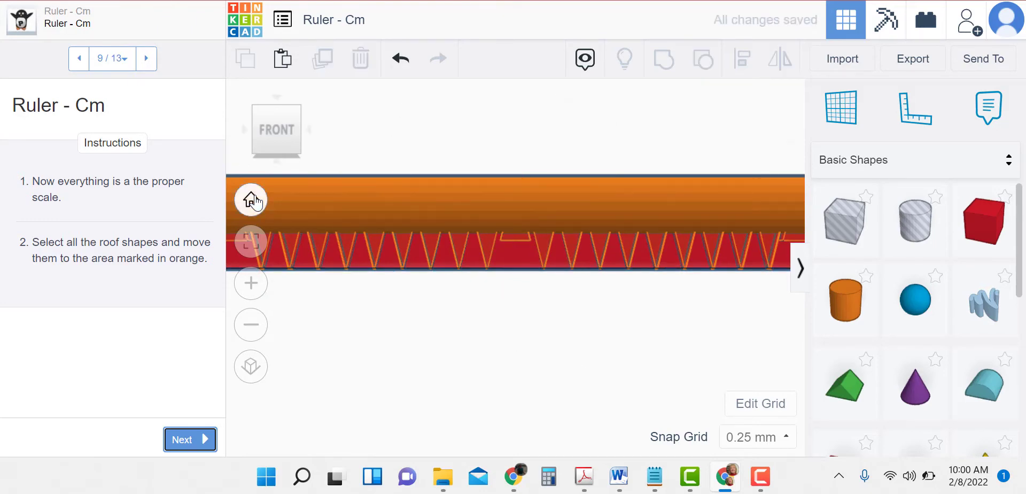
Examine the ruler from above, the right and the front to check the green marks against the orange outlines.
scroll(505, 309, "up", 5)
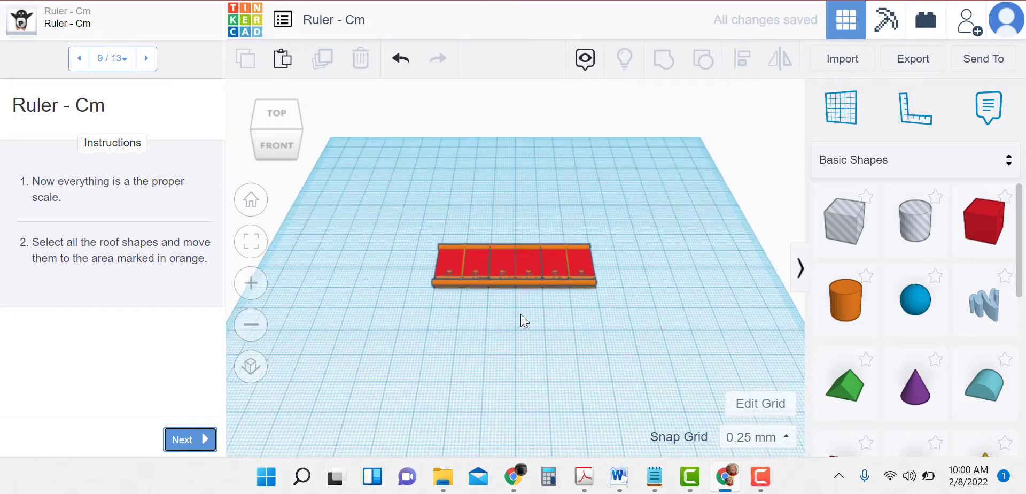
scroll(525, 335, "up", 3)
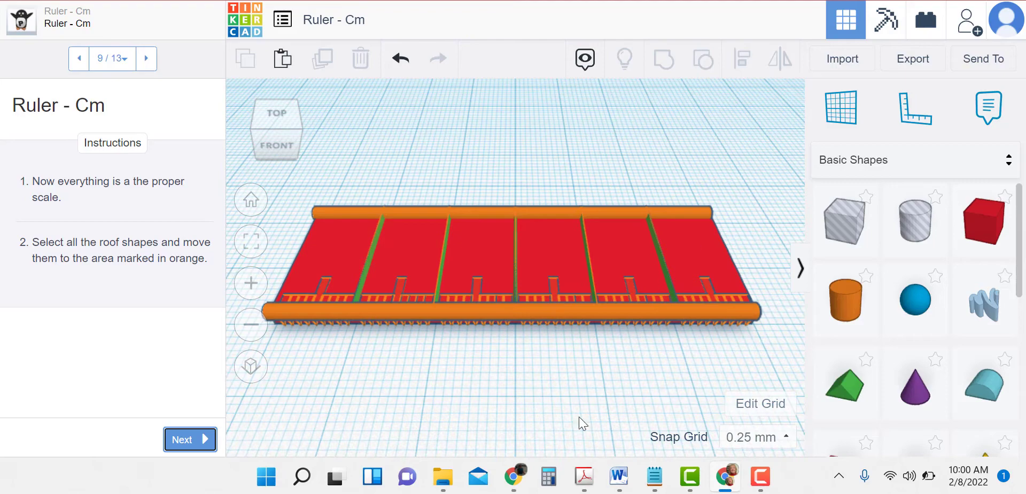
right_click_drag(541, 360, 494, 367)
scroll(487, 390, "up", 3)
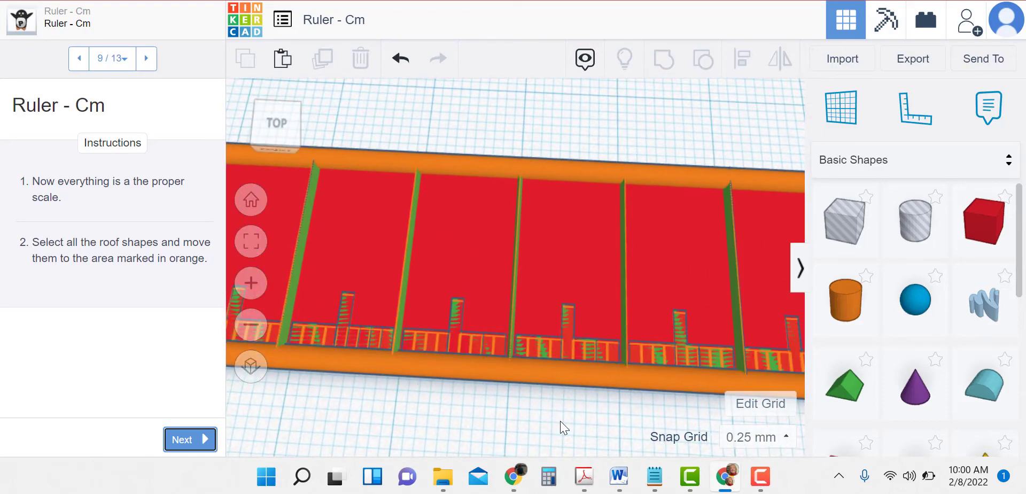
scroll(557, 411, "up", 1)
right_click_drag(554, 403, 344, 362)
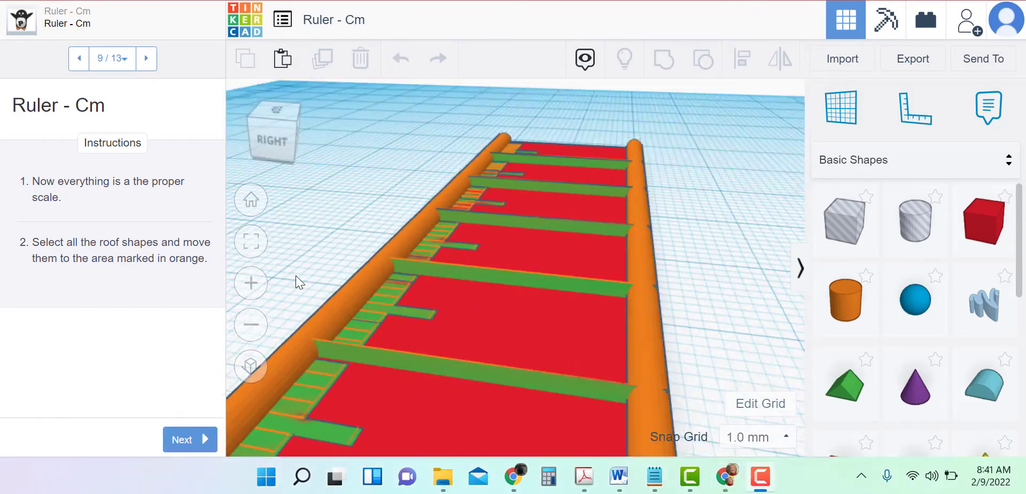
right_click_drag(296, 275, 432, 249)
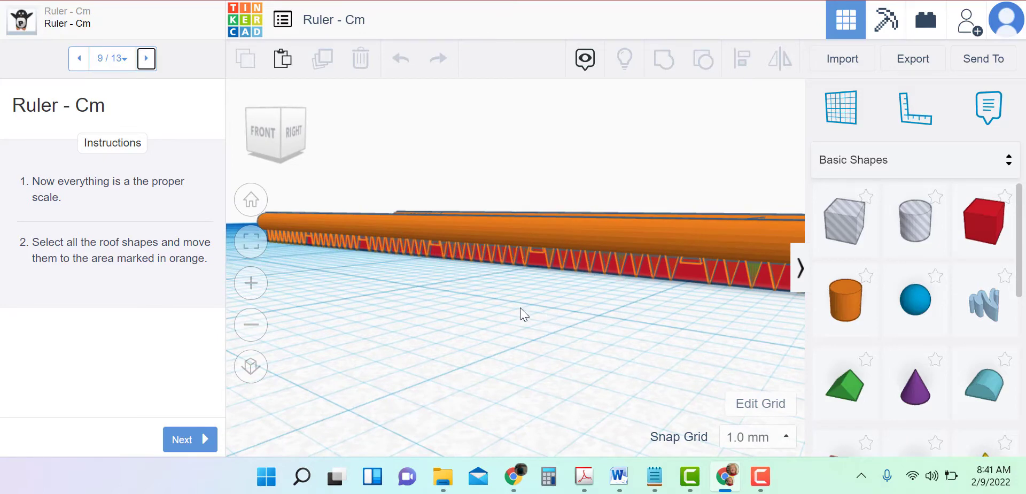
Continue to lesson step 10 and place the number 1 from Design Starters' Letters & Numbers on its orange outline.
left_click(184, 439)
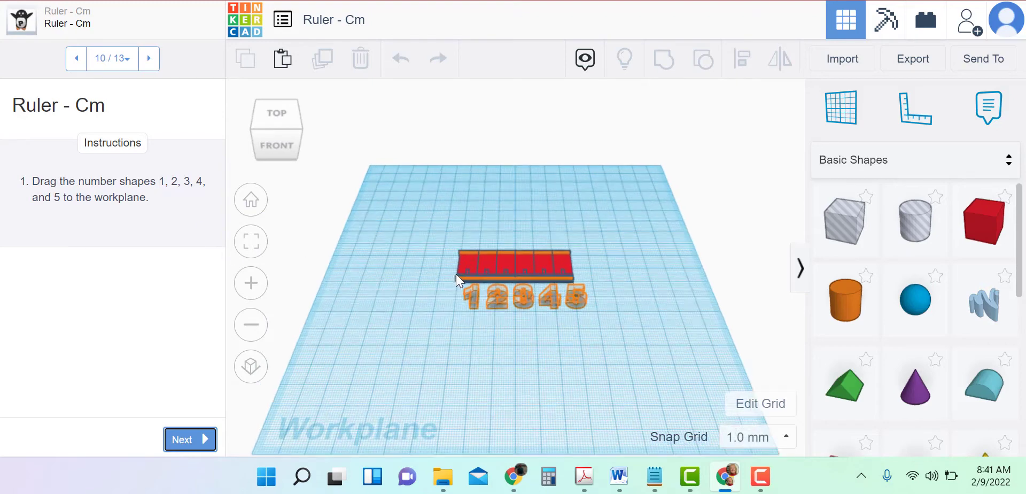
left_click(902, 164)
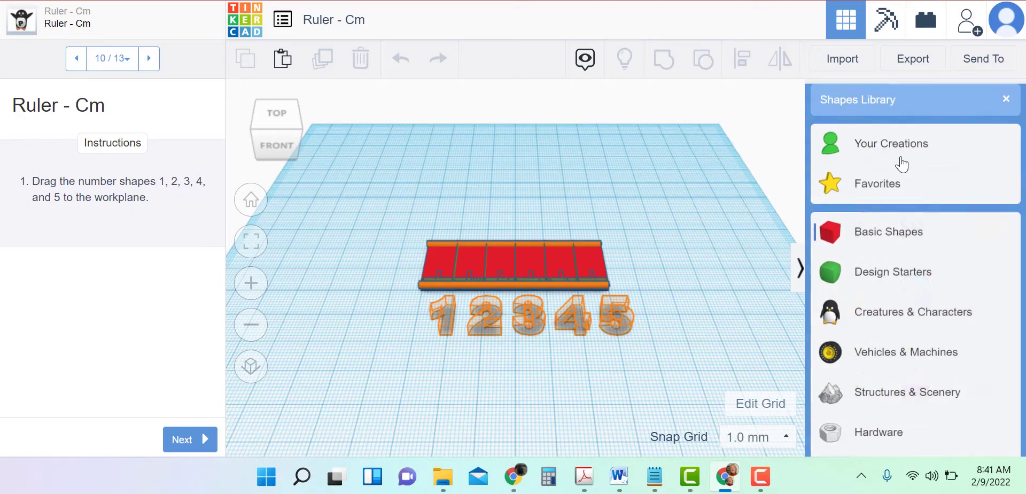
left_click(890, 272)
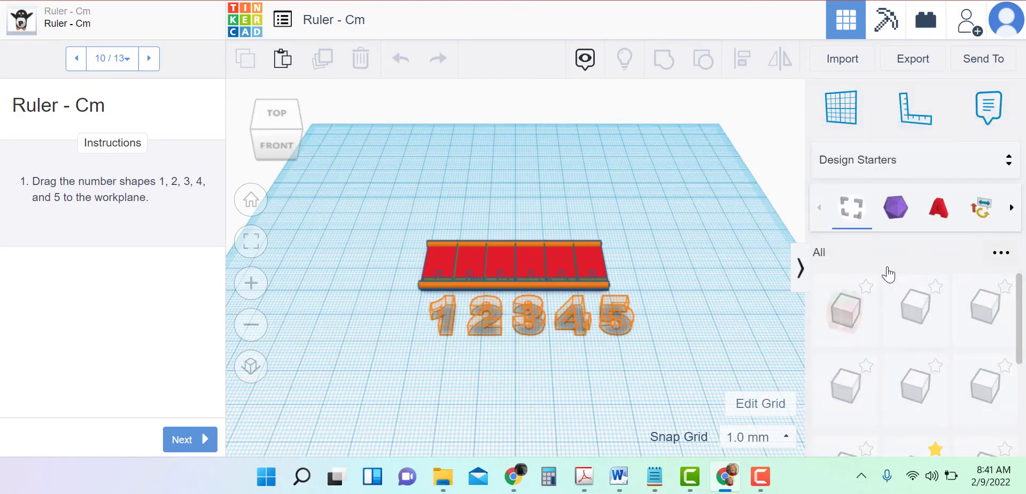
left_click(939, 217)
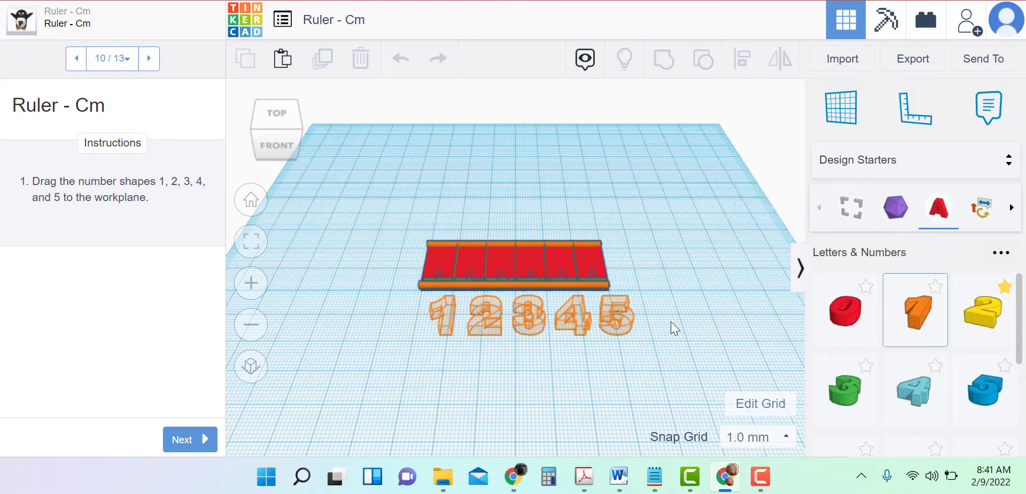
left_click(442, 321)
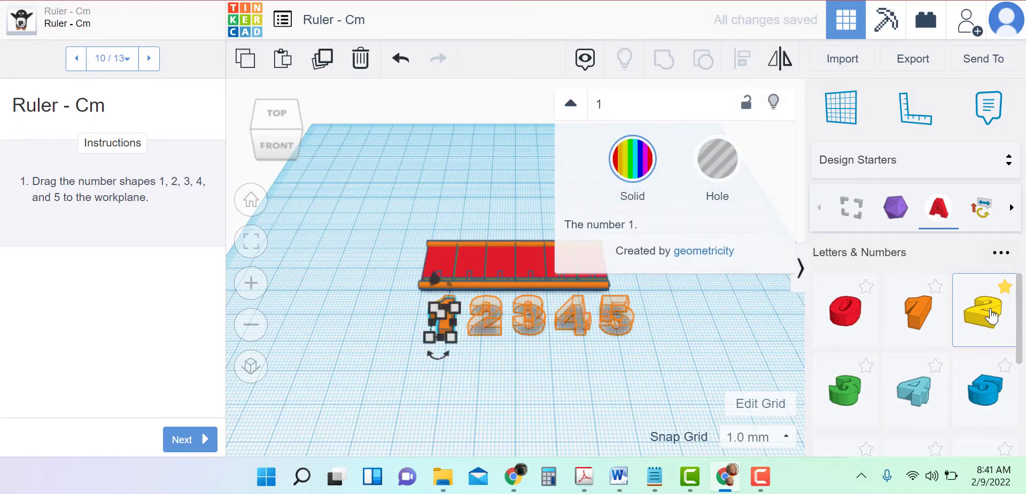
Place the numbers 2, 3, 4 and 5 from the Letters & Numbers shapes on their orange outlines in front of the ruler.
left_click_drag(993, 317, 482, 336)
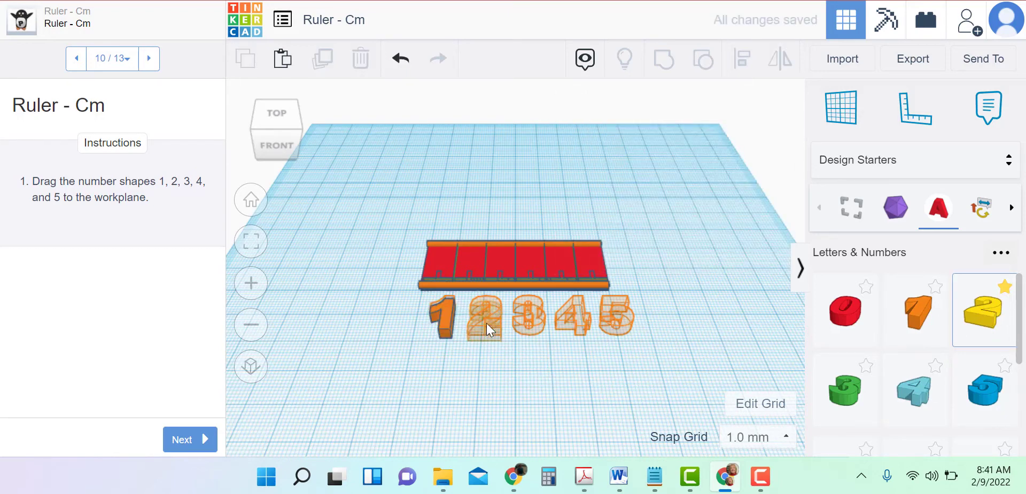
left_click(486, 318)
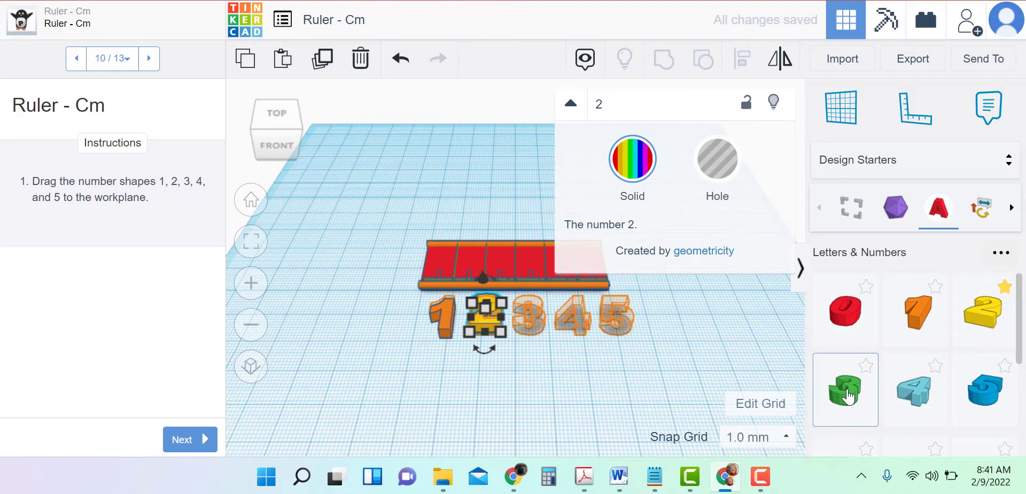
left_click_drag(850, 397, 529, 316)
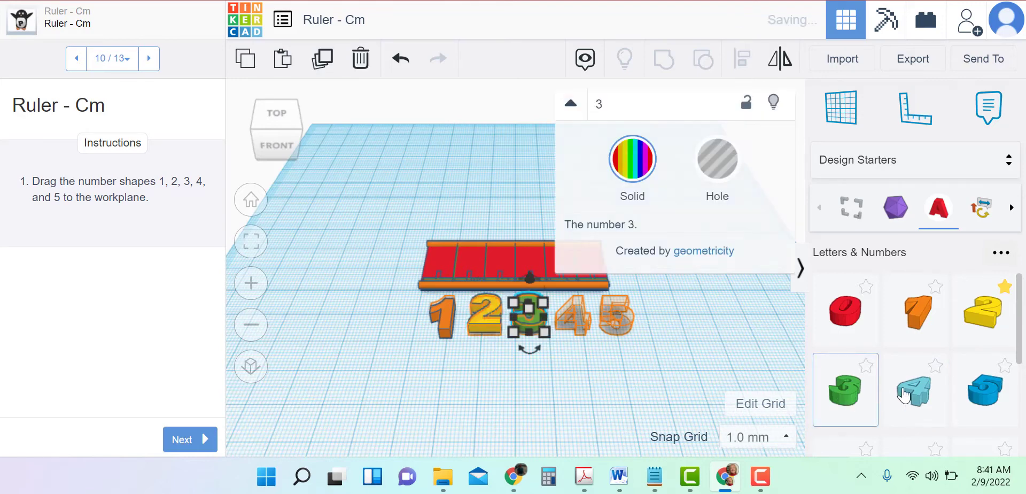
left_click_drag(916, 389, 570, 318)
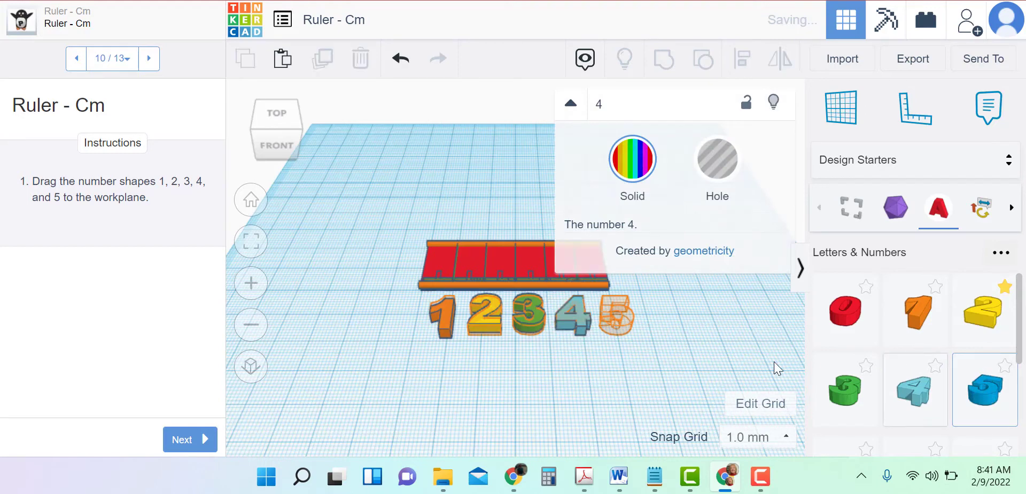
left_click_drag(774, 361, 617, 317)
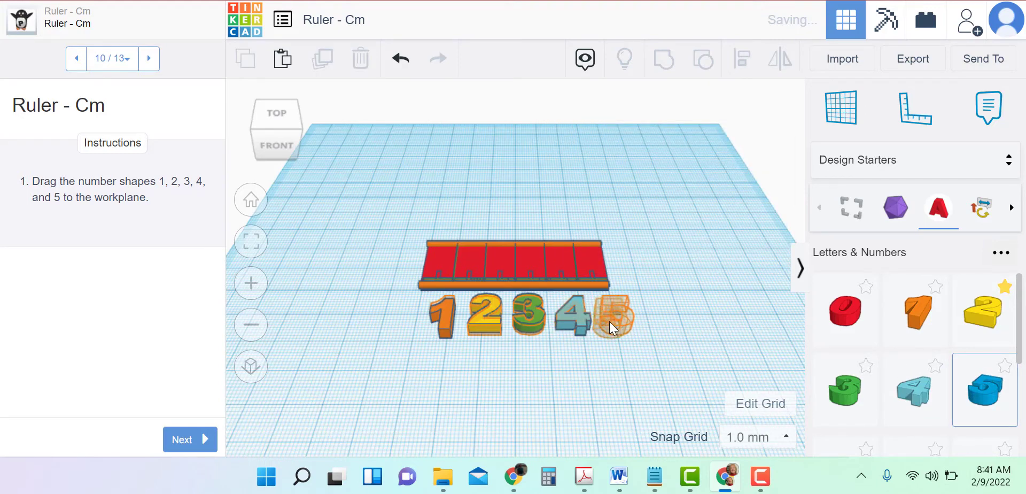
left_click_drag(617, 319, 617, 318)
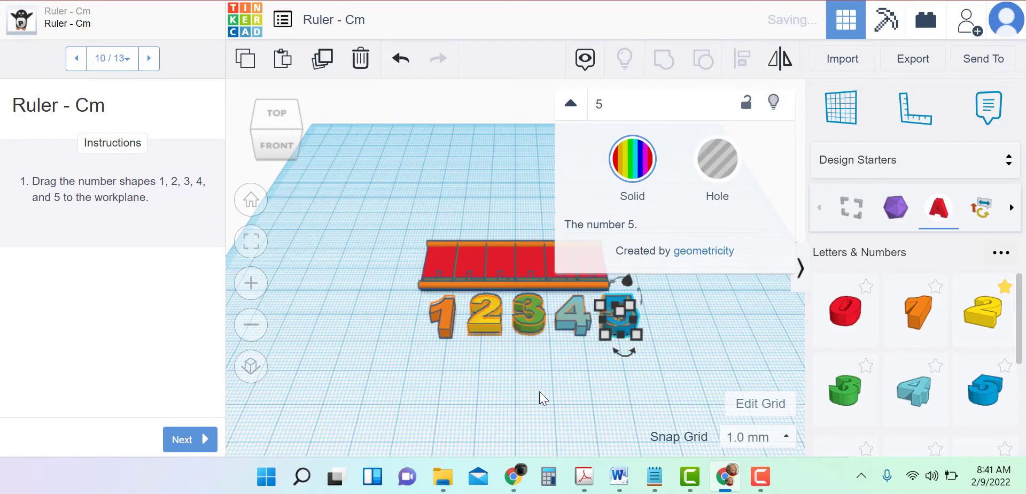
Align the number 1 with its orange outline in the top view.
left_click(276, 112)
scroll(453, 369, "up", 5)
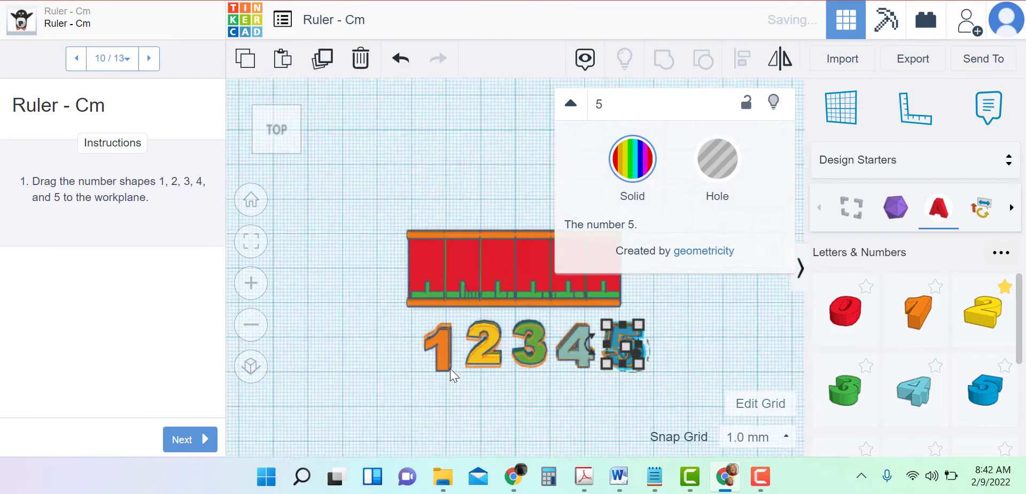
middle_click_drag(554, 346, 528, 300)
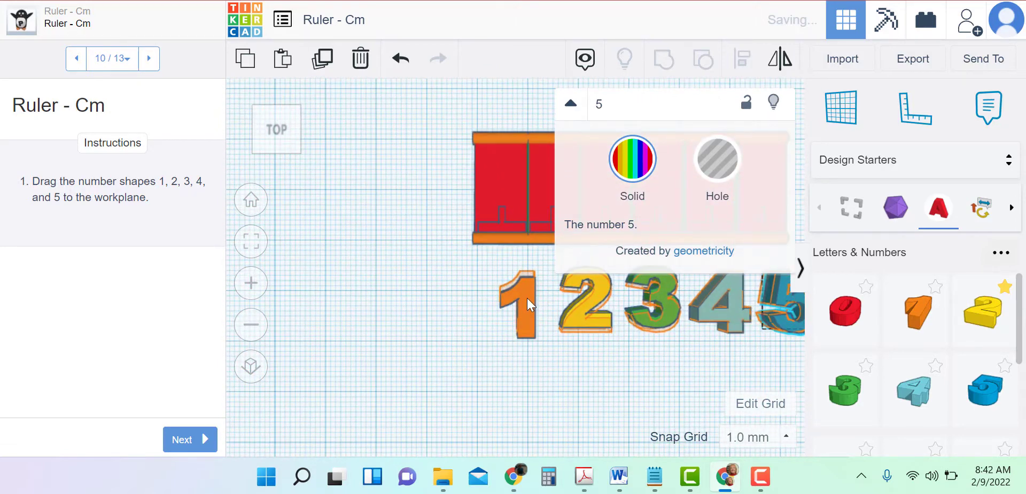
left_click(526, 293)
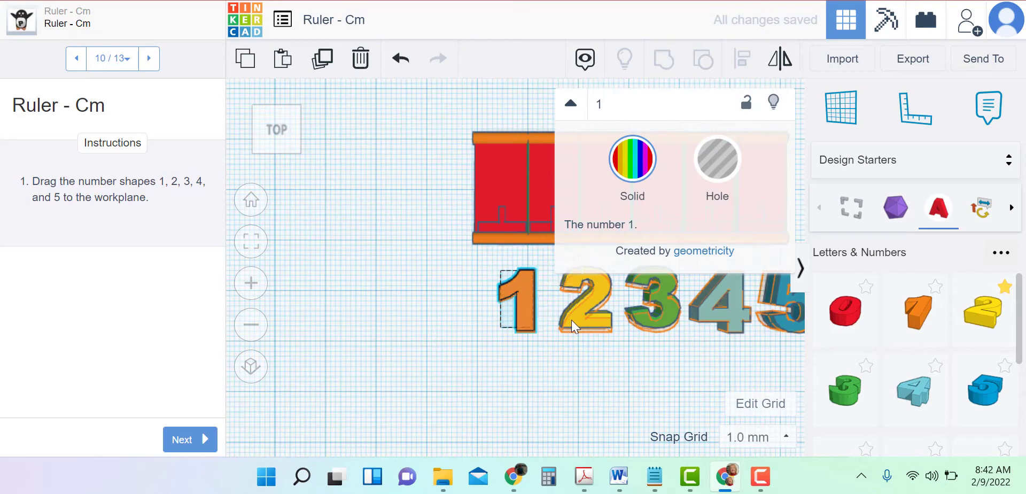
Move the number 2 closer to its orange outline, finishing with a 1 mm shift away from the ruler.
mouse_move(572, 328)
left_mouse_down()
mouse_move(569, 350)
mouse_move(565, 321)
left_mouse_up()
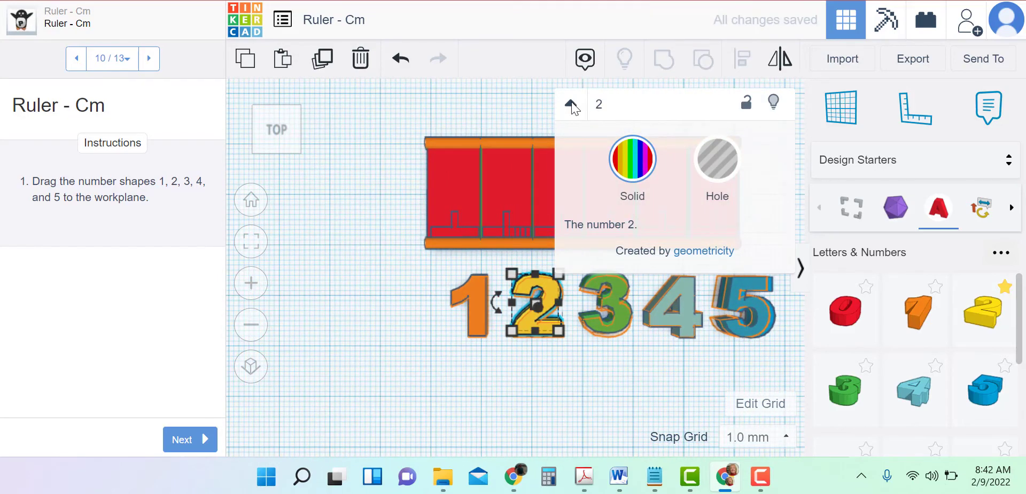
left_click(572, 103)
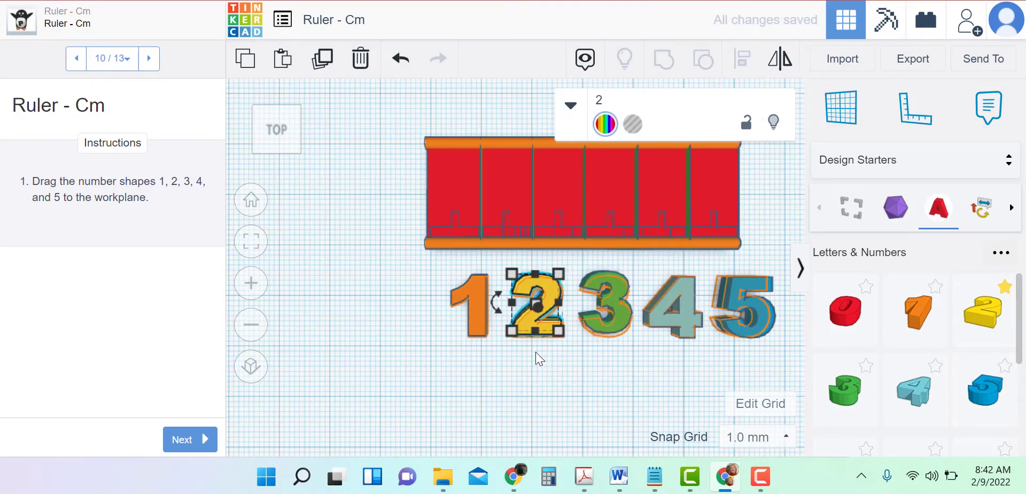
scroll(536, 352, "up", 4)
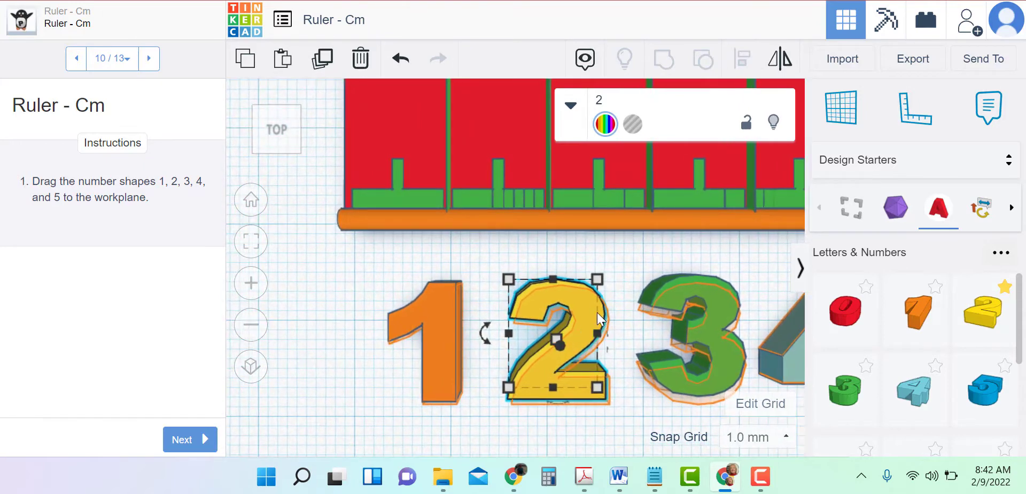
left_click_drag(589, 301, 581, 308)
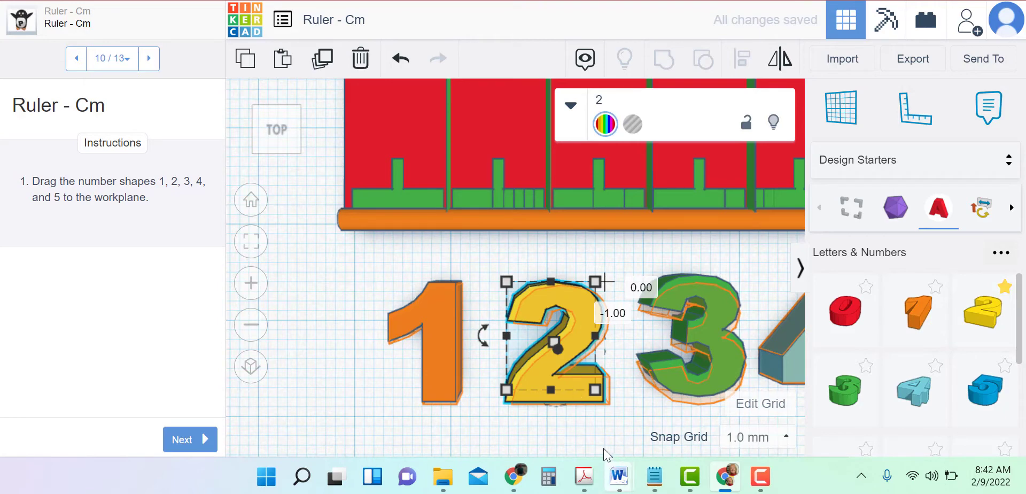
left_click(343, 283)
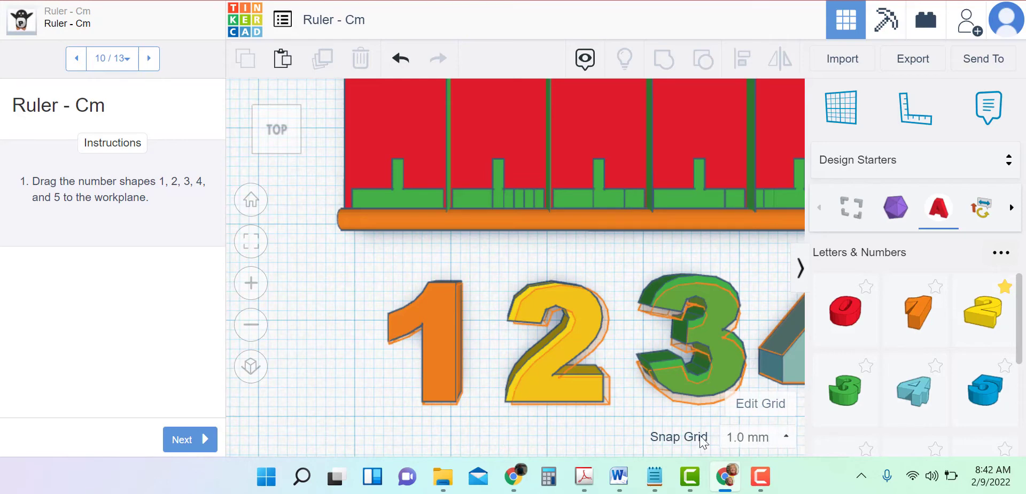
Set the snap grid to 0.25 mm and shift the number 2 by 0.75 mm and 0.25 mm onto its orange outline.
left_click(784, 437)
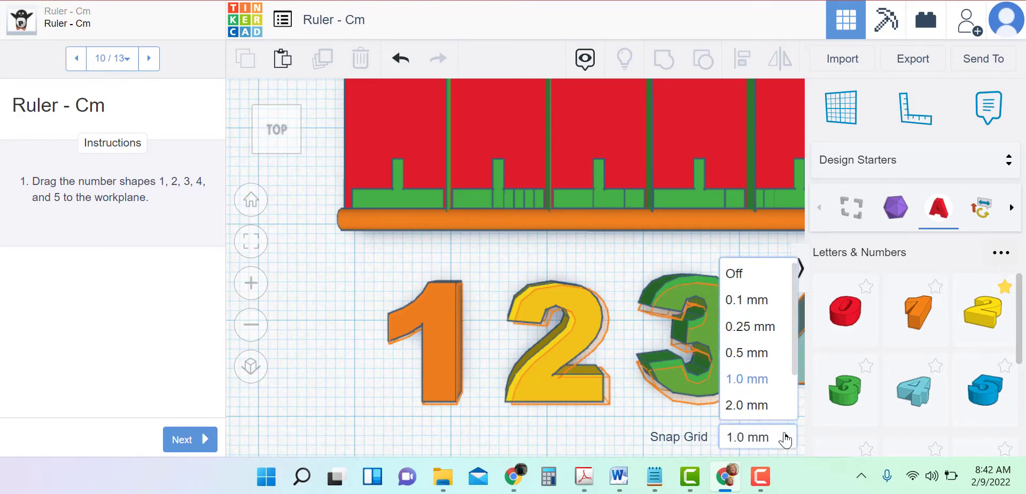
left_click(760, 328)
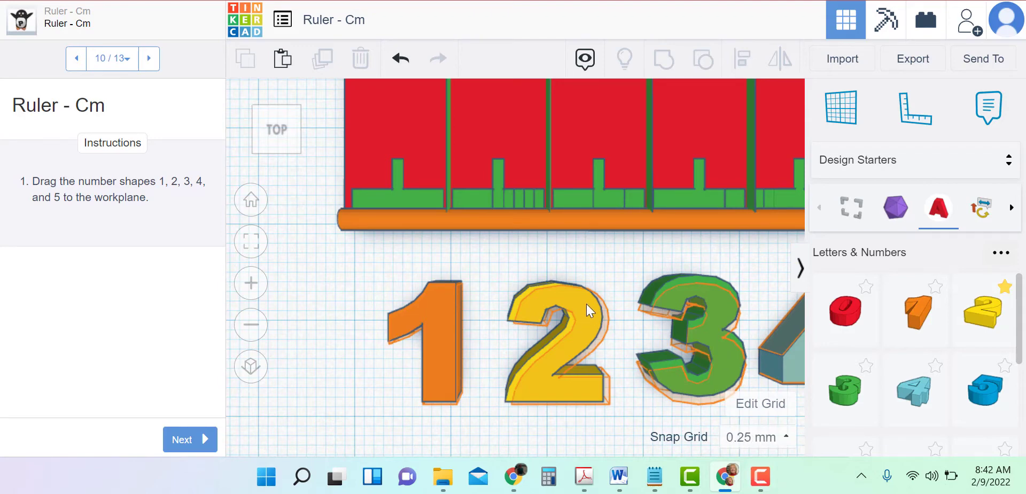
left_click_drag(587, 306, 596, 309)
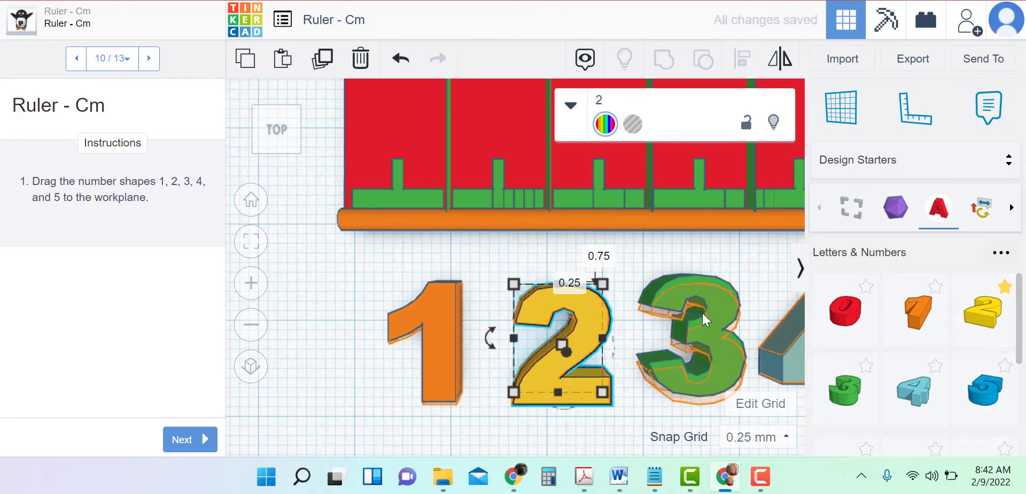
Align the number 3 with its orange outline in the top view.
middle_click_drag(766, 280, 553, 267)
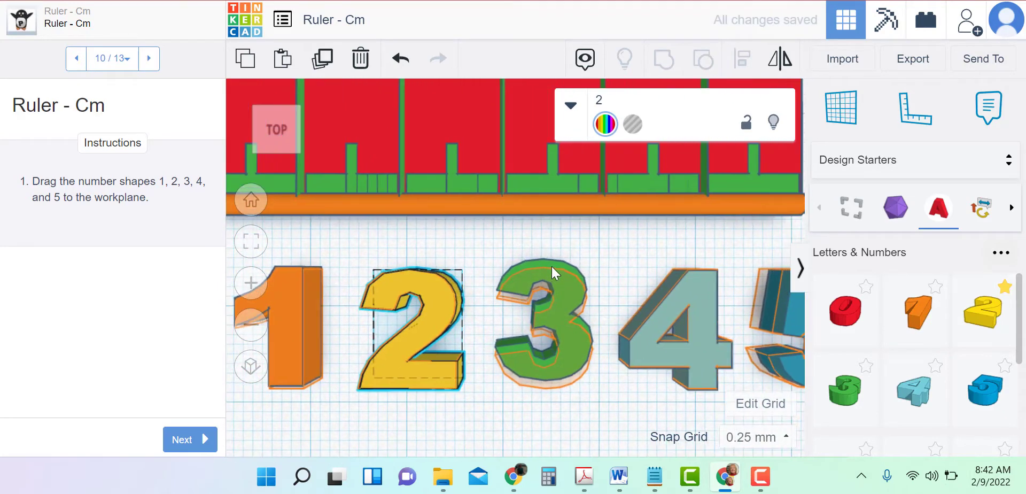
mouse_move(567, 292)
left_mouse_down()
mouse_move(562, 309)
mouse_move(569, 298)
left_mouse_up()
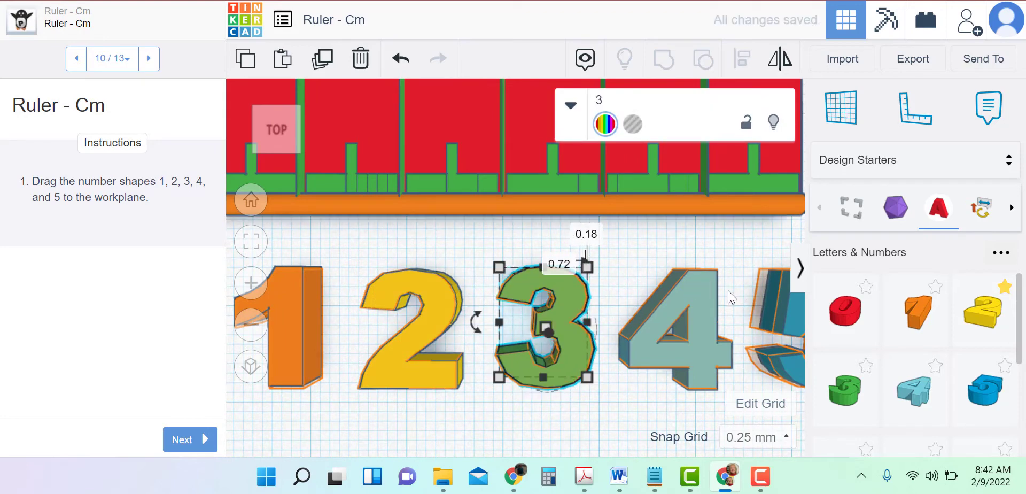
Align the number 5 with its orange outline in the top view.
middle_click_drag(736, 286, 507, 269)
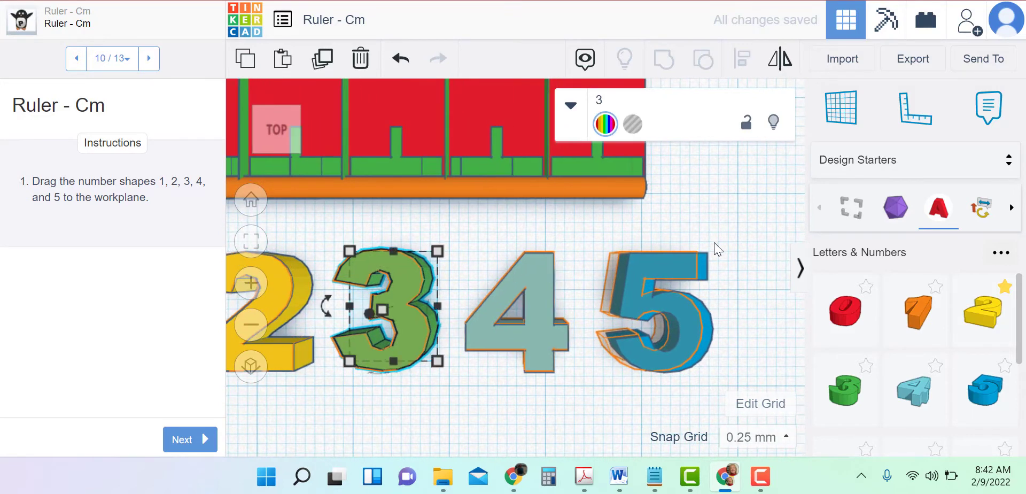
middle_click_drag(745, 273, 571, 267)
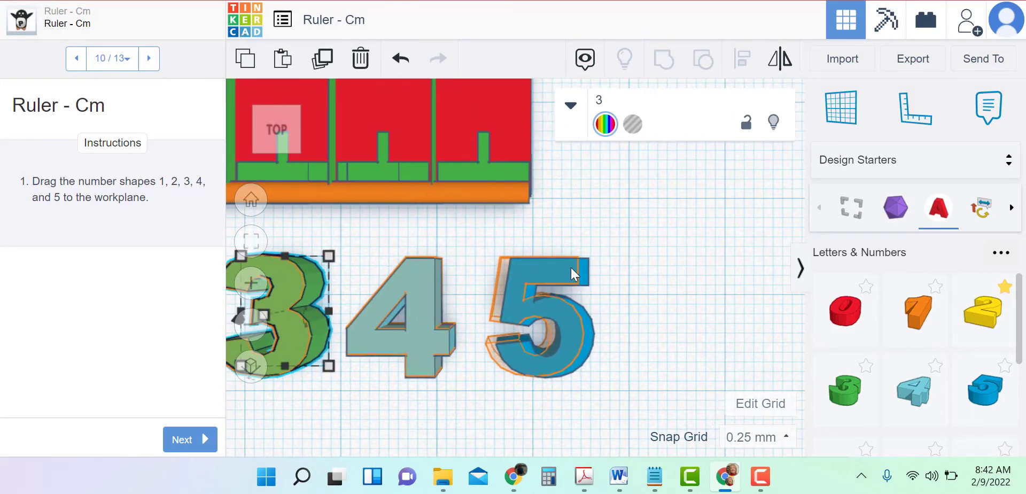
Move the number 5 shape onto its orange outline, check the number row from the front and deselect it.
mouse_move(550, 270)
left_mouse_down()
mouse_move(525, 269)
mouse_move(541, 269)
left_mouse_up()
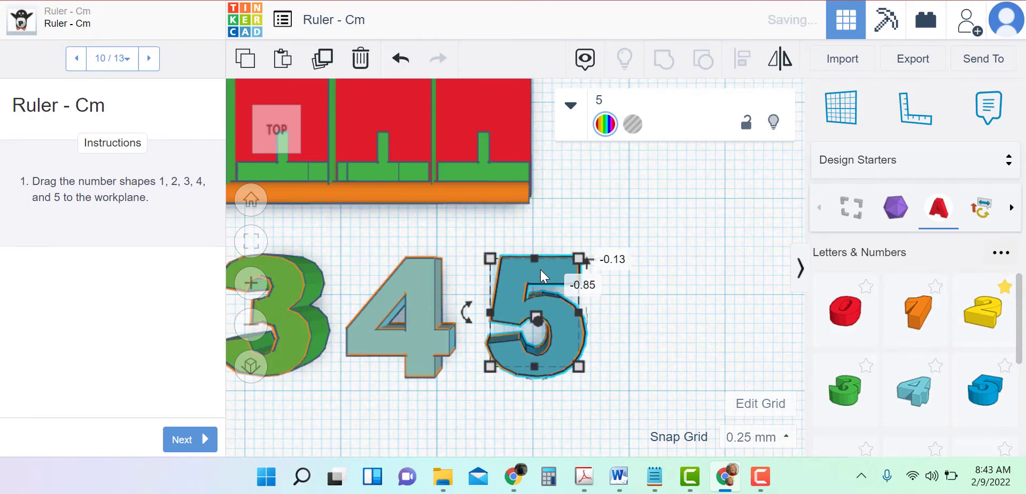
left_click(258, 199)
left_click(272, 142)
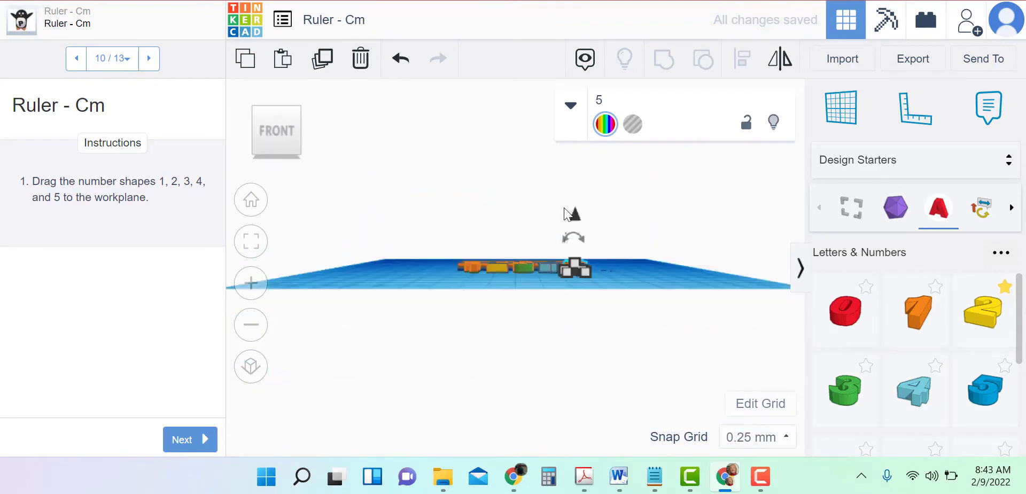
scroll(536, 264, "up", 5)
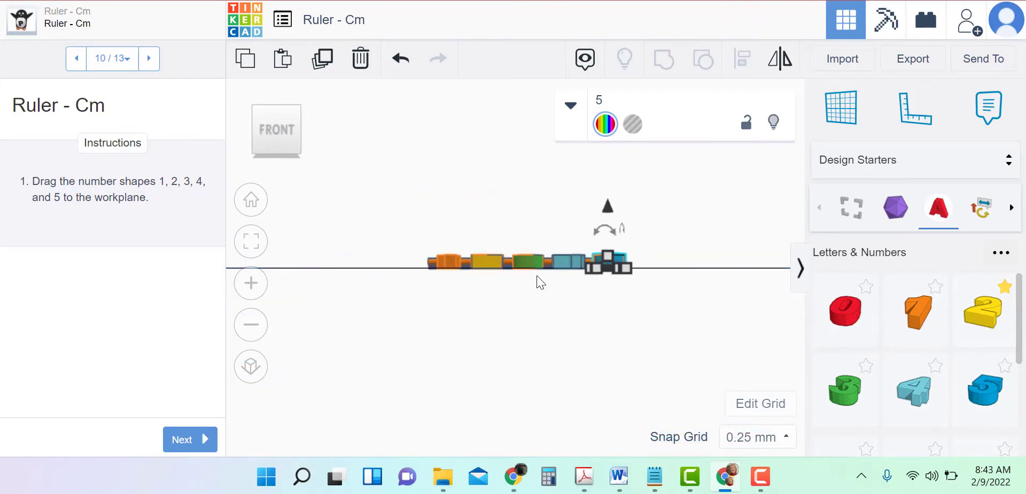
scroll(544, 273, "up", 3)
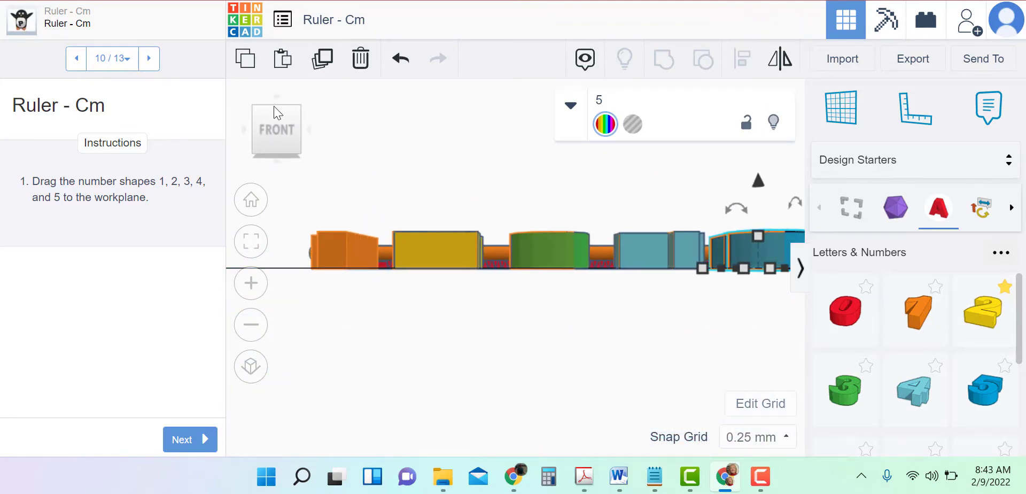
left_click(251, 199)
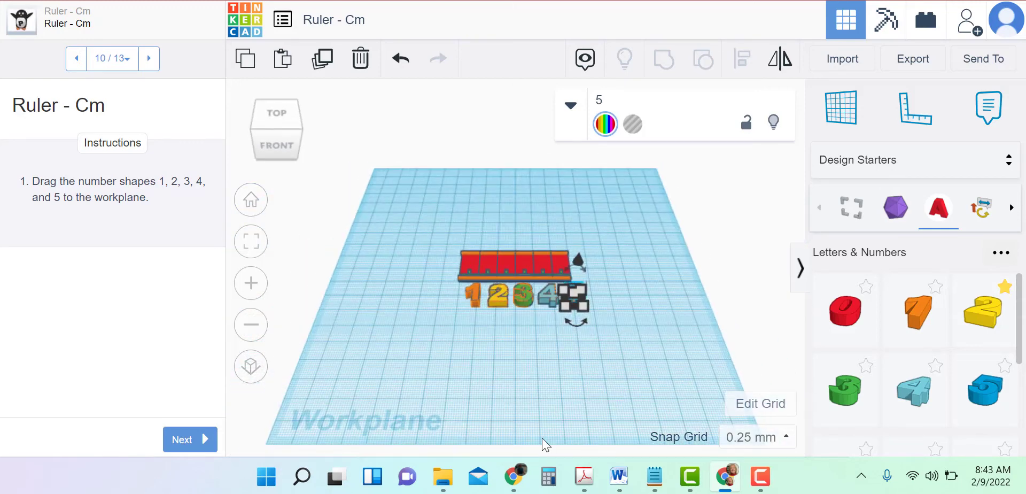
left_click(509, 344)
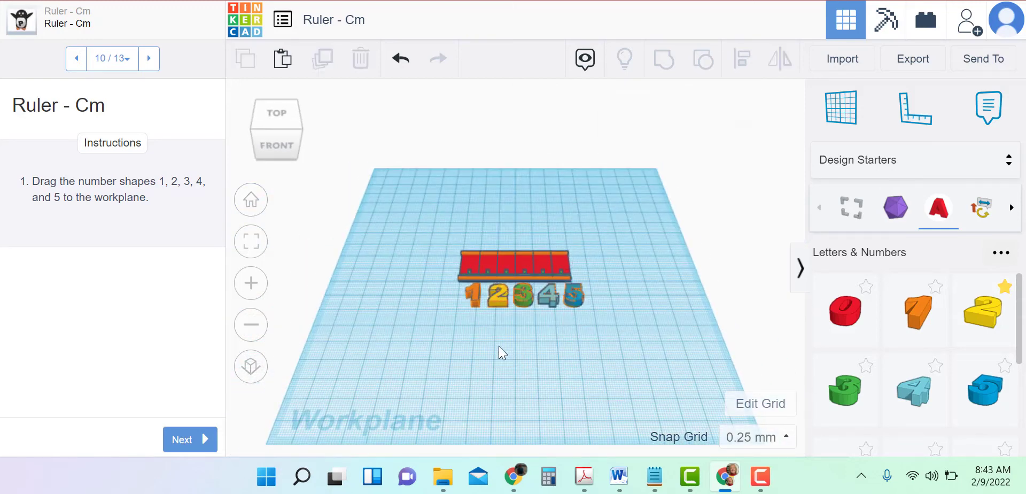
Advance to instruction page 11, select all five number shapes and scale them down proportionally to about 23 mm by 4 mm.
left_click(184, 440)
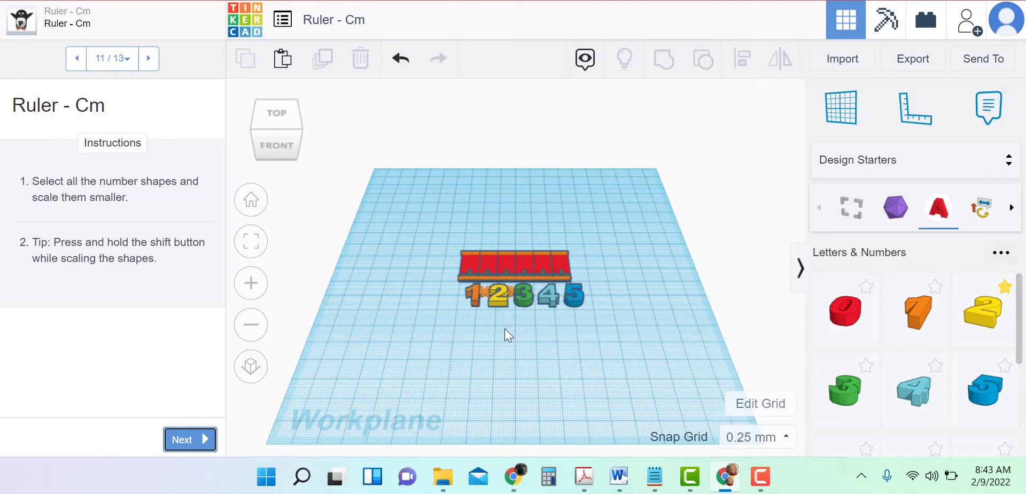
left_click_drag(600, 317, 458, 291)
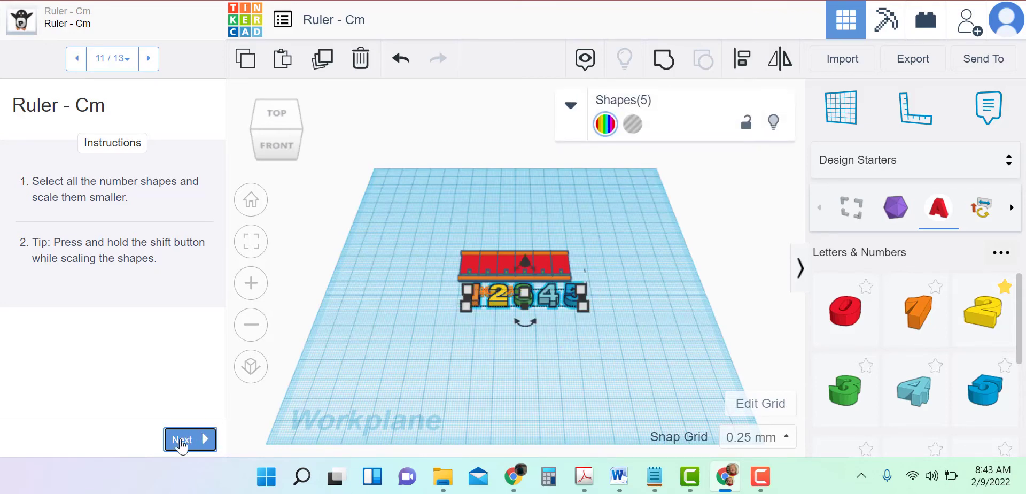
scroll(437, 345, "up", 2)
scroll(495, 411, "up", 5)
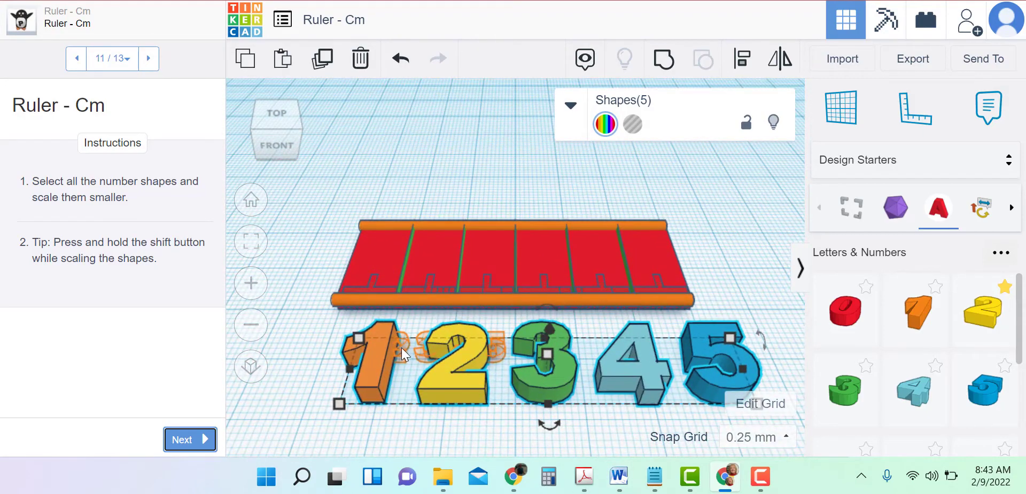
middle_click_drag(756, 280, 735, 224)
left_click_drag(735, 342, 483, 299, "shift")
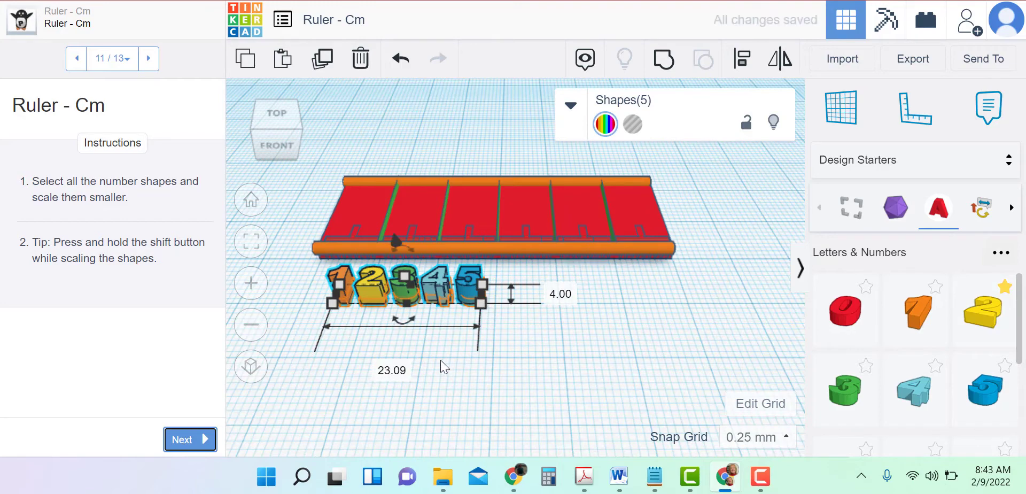
middle_click_drag(440, 360, 533, 391)
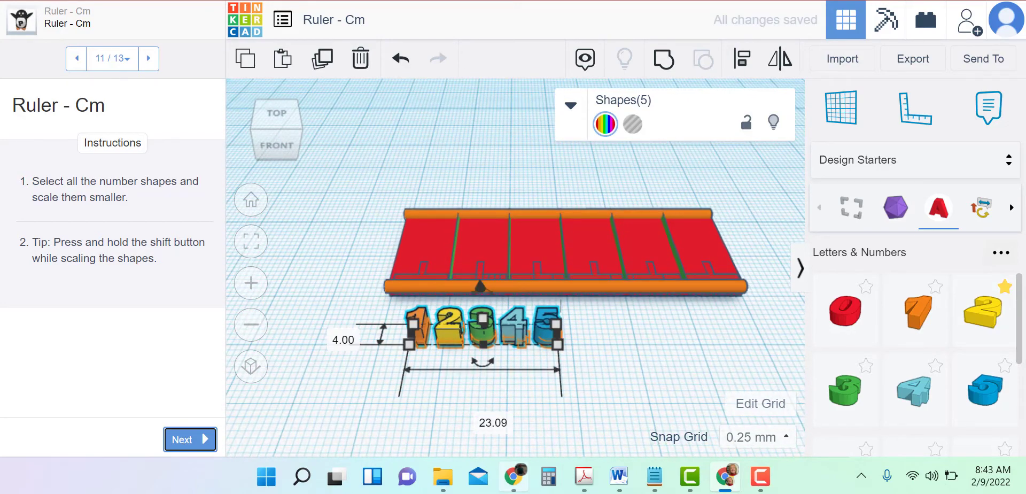
Fit the five numbers to their outlines from above, shifting them 0.50 mm in both directions and stretching their depth to 4.25 mm.
left_click(275, 110)
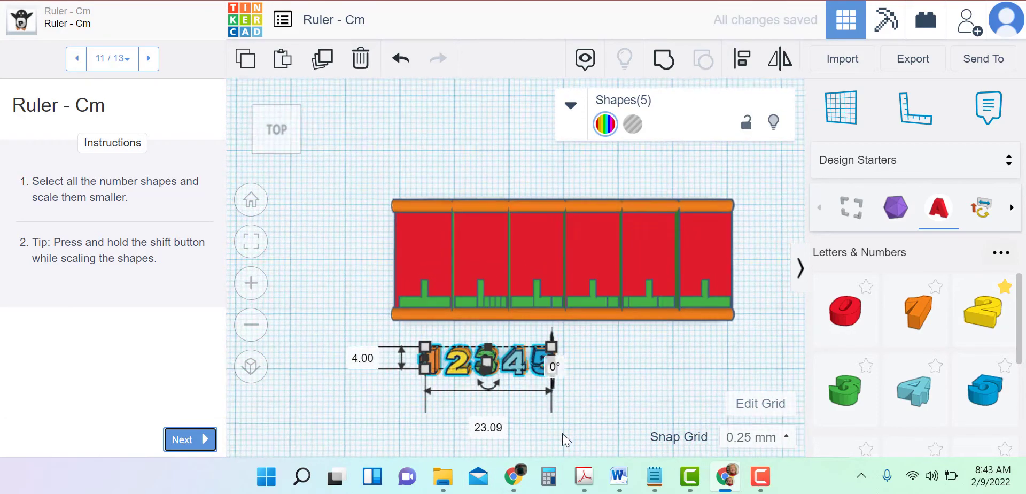
scroll(614, 377, "up", 5)
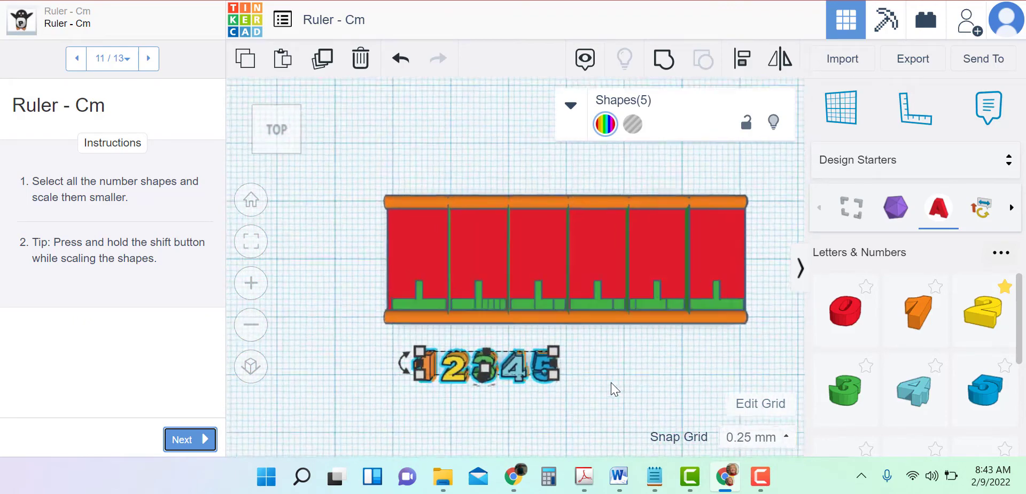
middle_click_drag(622, 290, 627, 170)
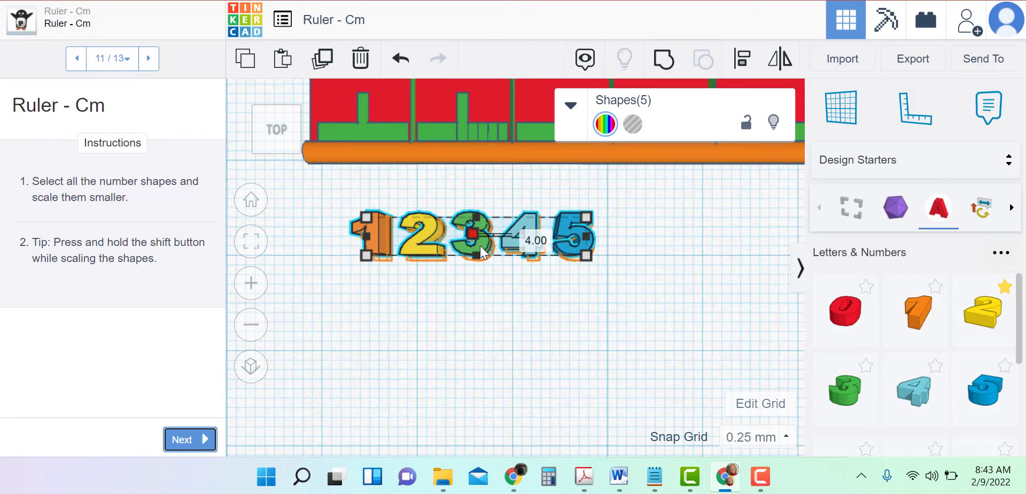
left_click_drag(481, 246, 483, 256)
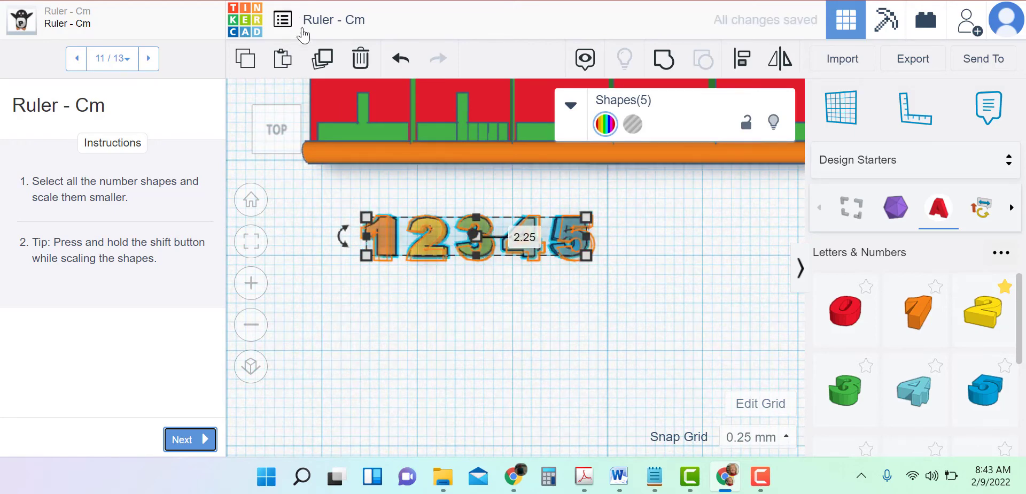
left_click(401, 59)
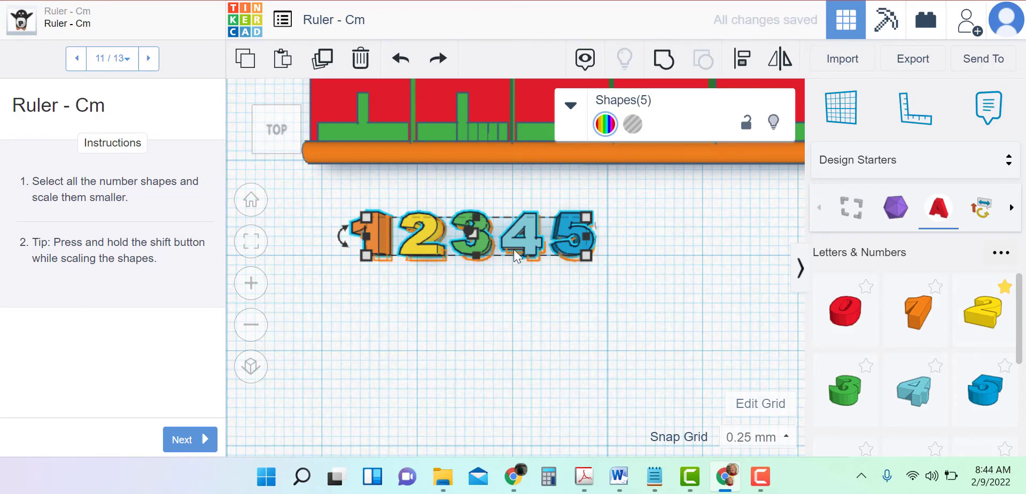
mouse_move(531, 240)
left_mouse_down()
mouse_move(538, 258)
mouse_move(535, 246)
left_mouse_up()
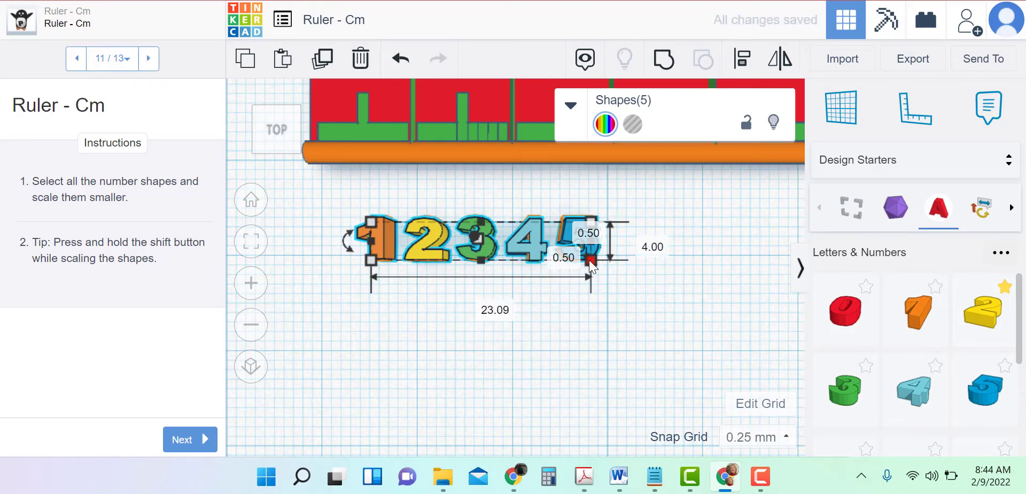
left_click_drag(589, 260, 587, 260)
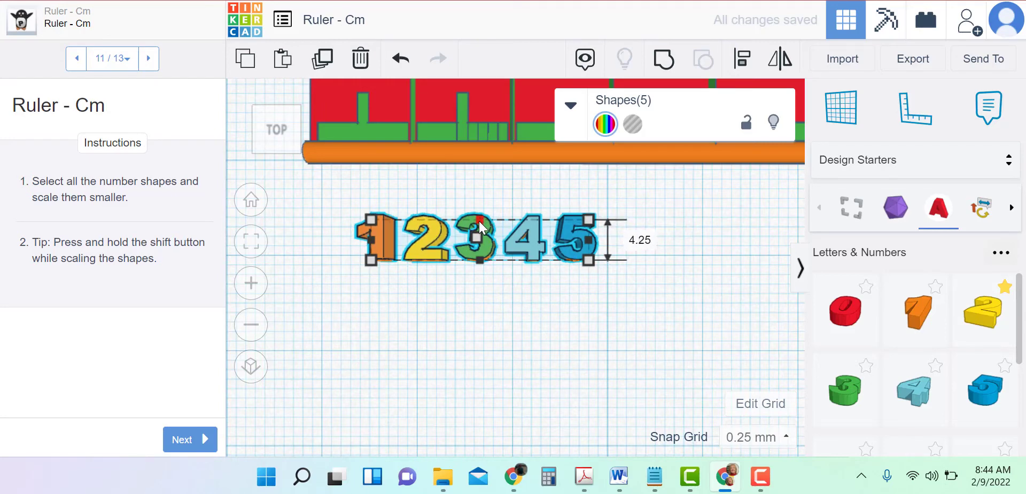
left_click_drag(481, 221, 483, 219)
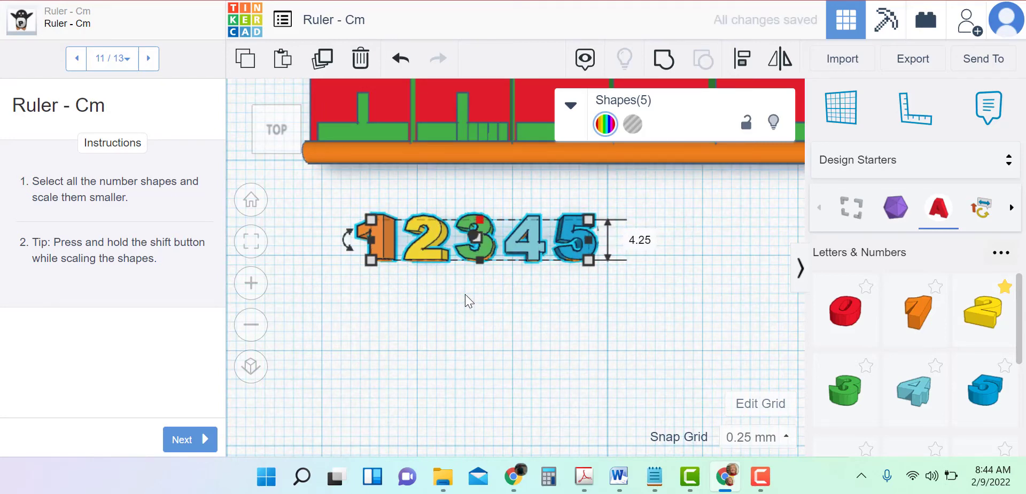
scroll(465, 293, "up", 3)
scroll(460, 291, "up", 1)
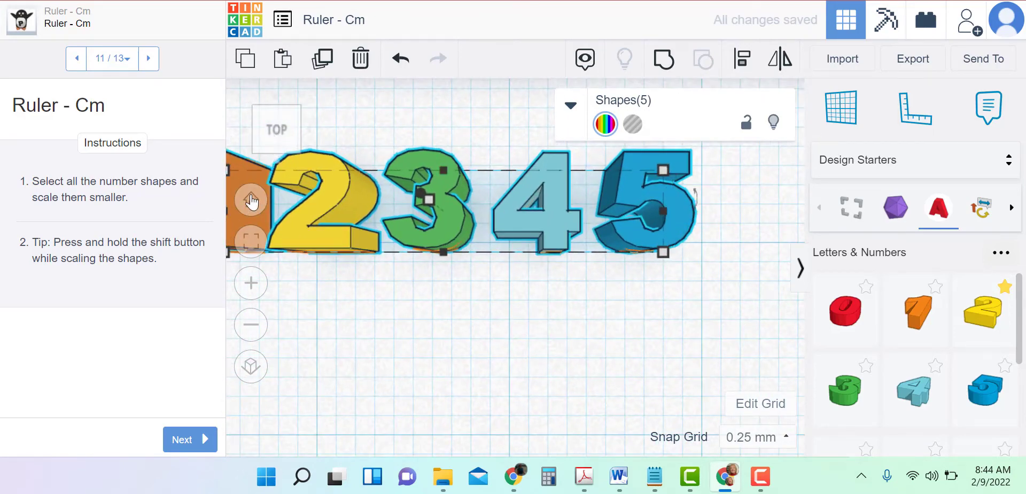
Lower the height of the five selected numbers to 1.50 mm to match the outlines, and deselect them.
left_click(278, 144)
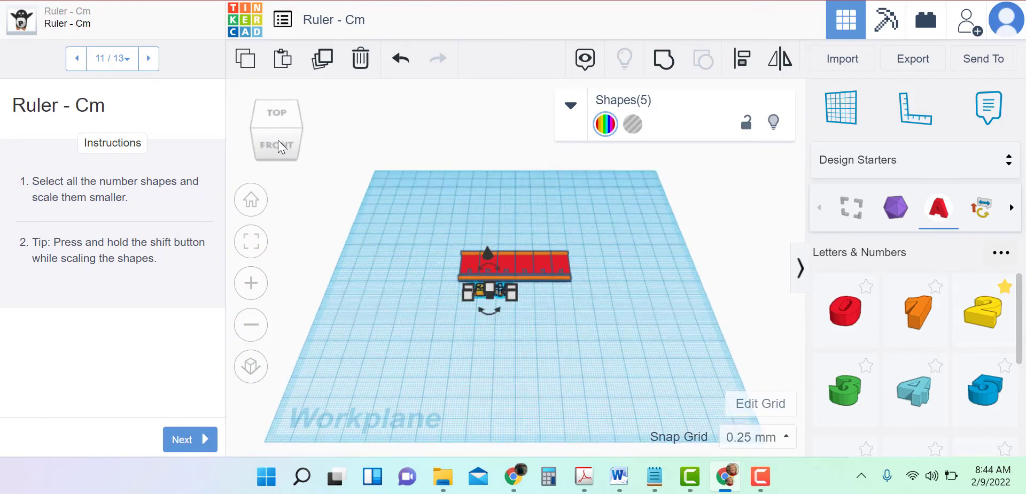
left_click(278, 141)
scroll(550, 227, "up", 5)
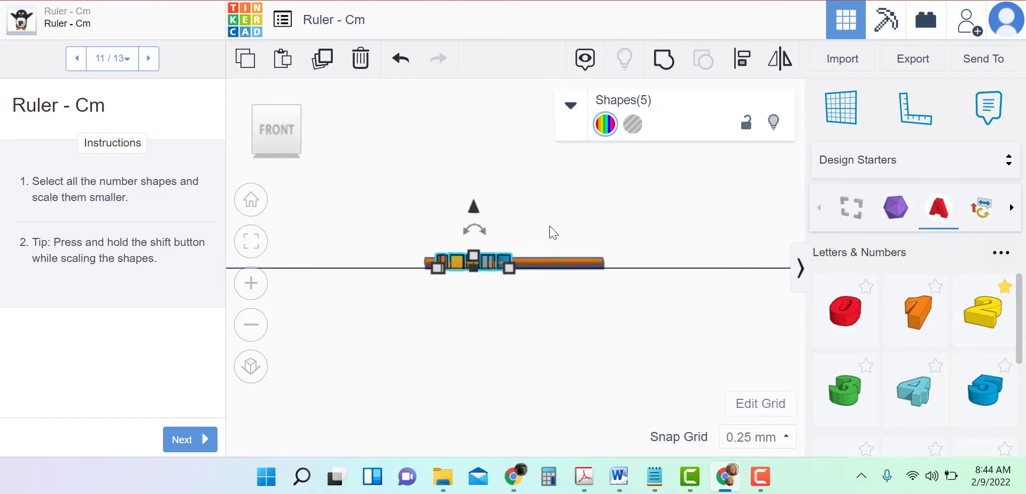
scroll(540, 229, "up", 2)
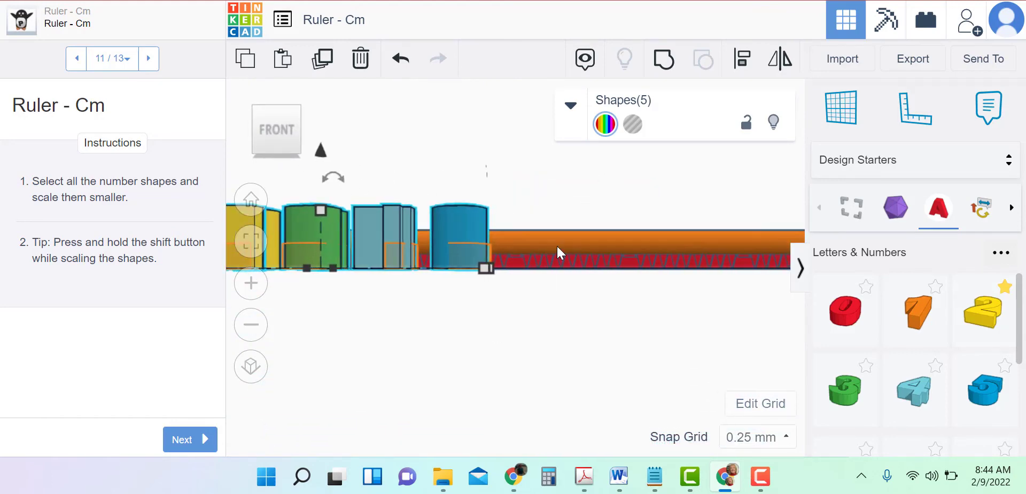
key("f")
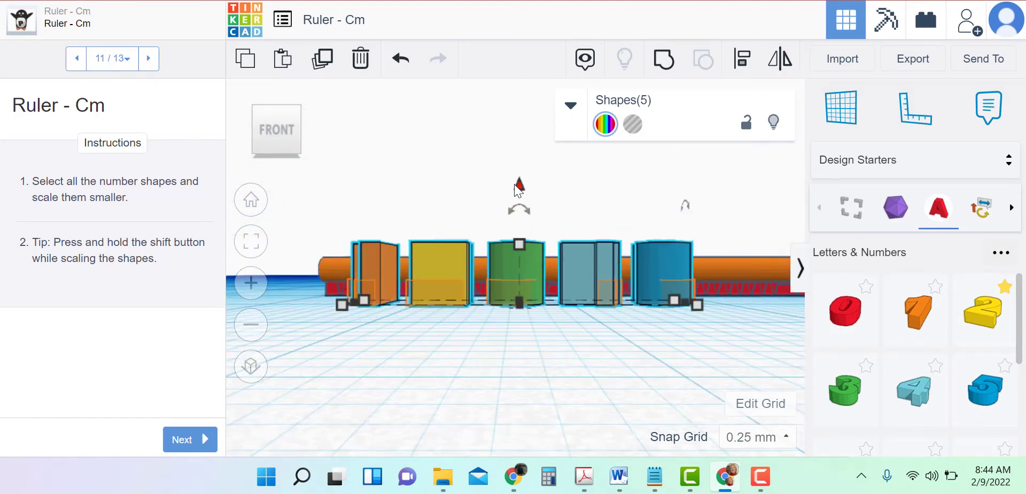
left_click_drag(520, 183, 515, 202)
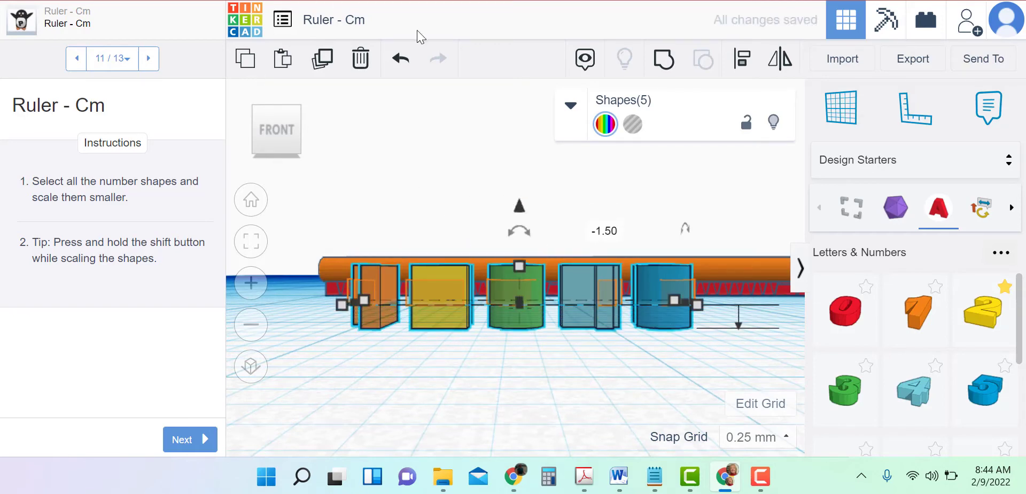
left_click(401, 59)
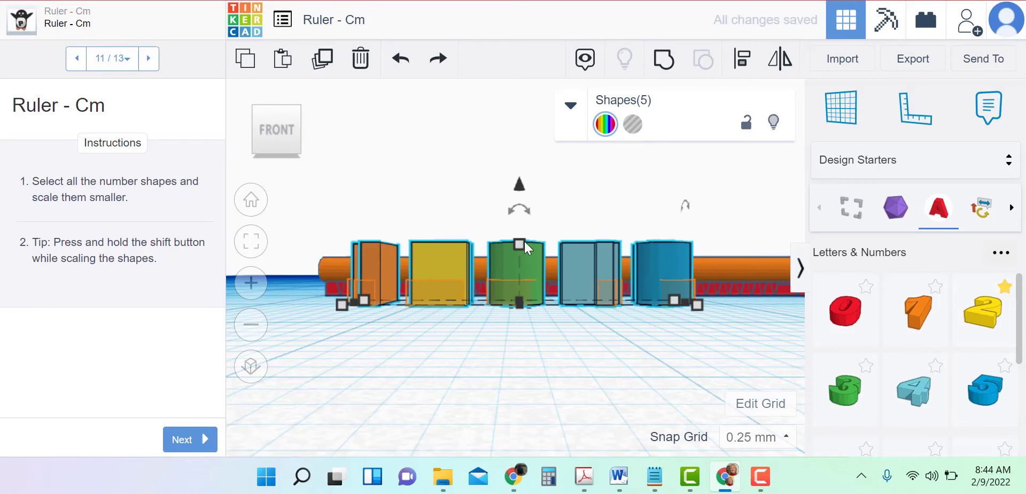
left_click_drag(519, 244, 519, 277)
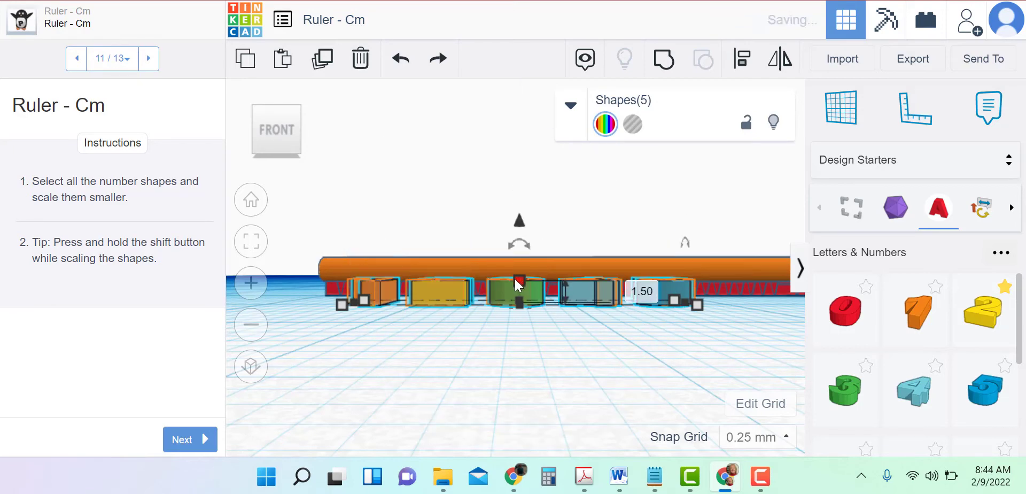
left_click(241, 205)
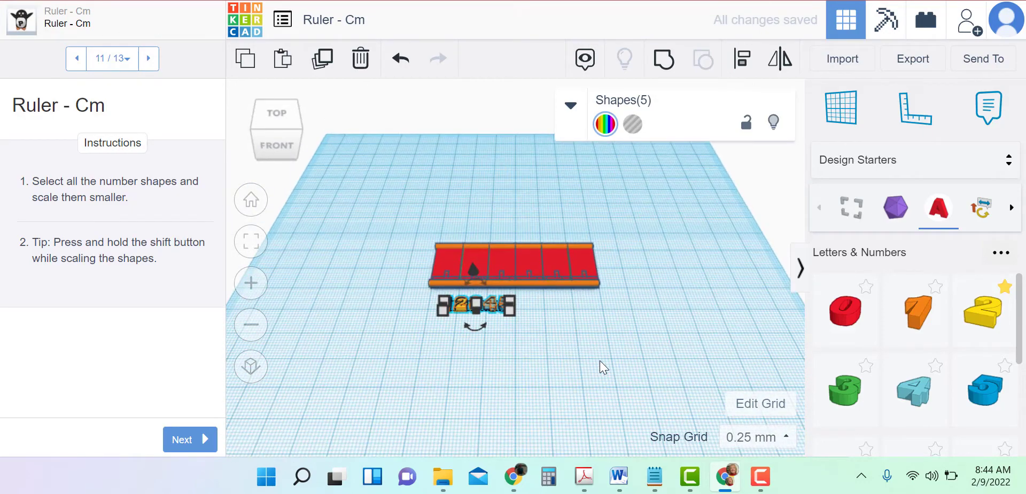
left_click(543, 362)
Examine from above how the scaled numbers fit their orange outlines, focusing on the number 1.
scroll(458, 337, "up", 5)
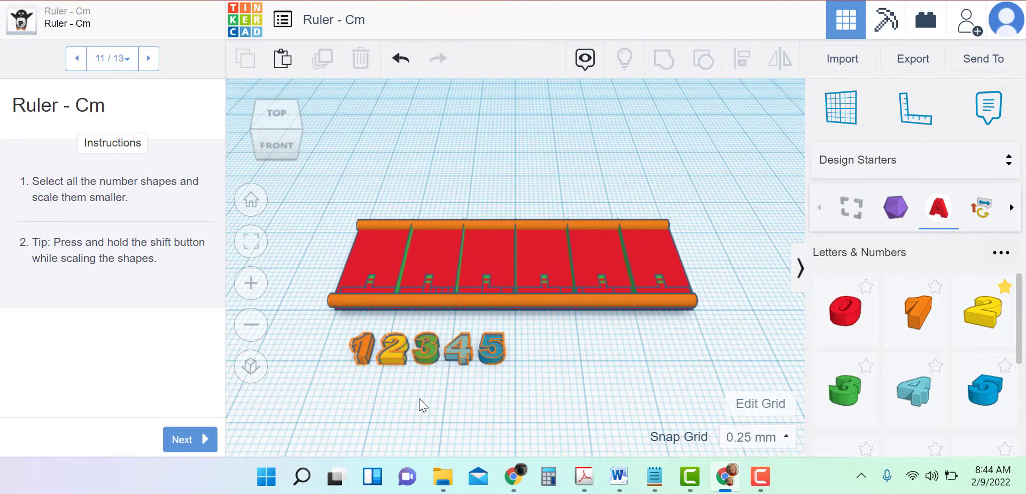
middle_click_drag(419, 398, 598, 409)
scroll(588, 401, "up", 3)
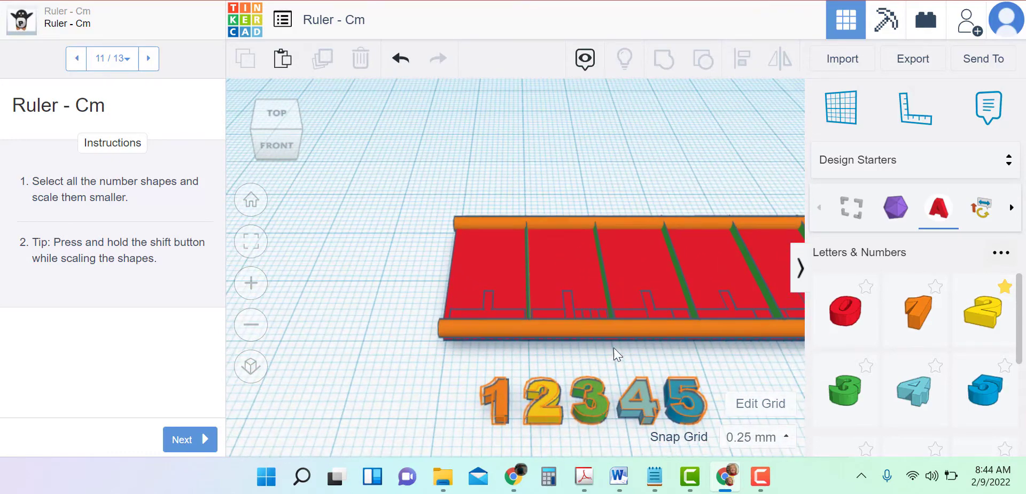
left_click(276, 114)
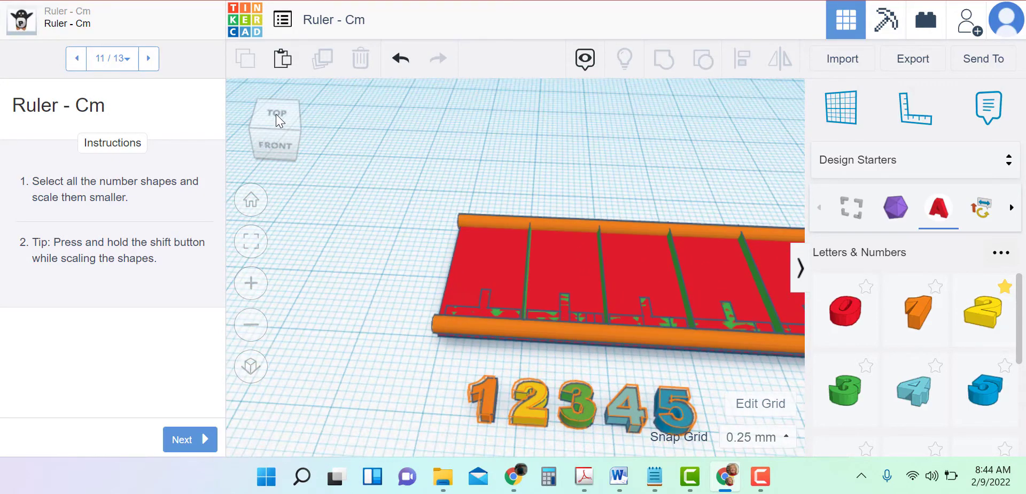
scroll(533, 377, "up", 3)
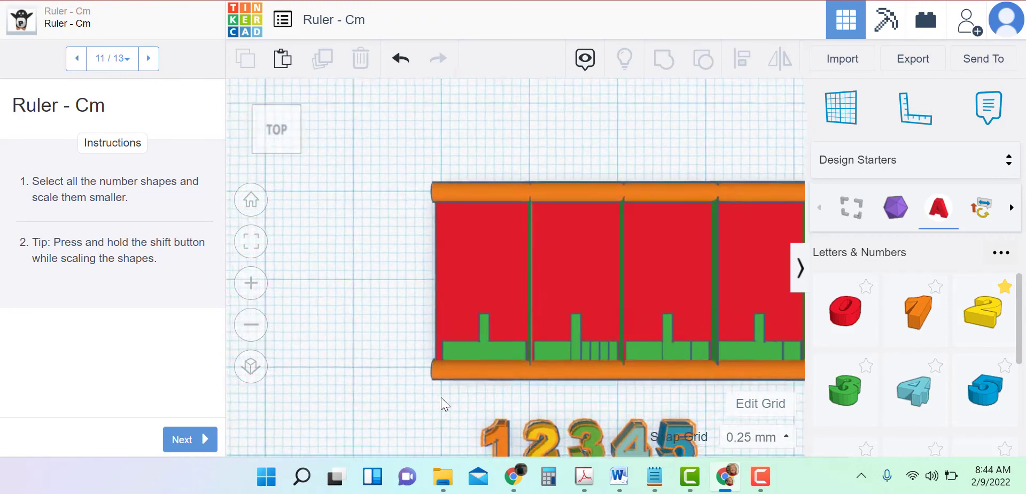
middle_click_drag(508, 434, 510, 306)
scroll(503, 387, "up", 3)
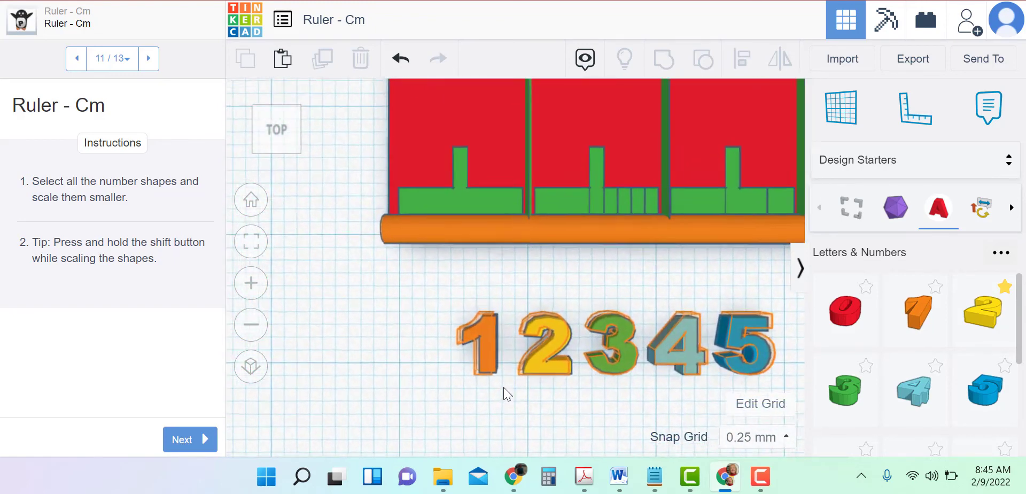
middle_click_drag(510, 430, 501, 335)
scroll(501, 336, "up", 2)
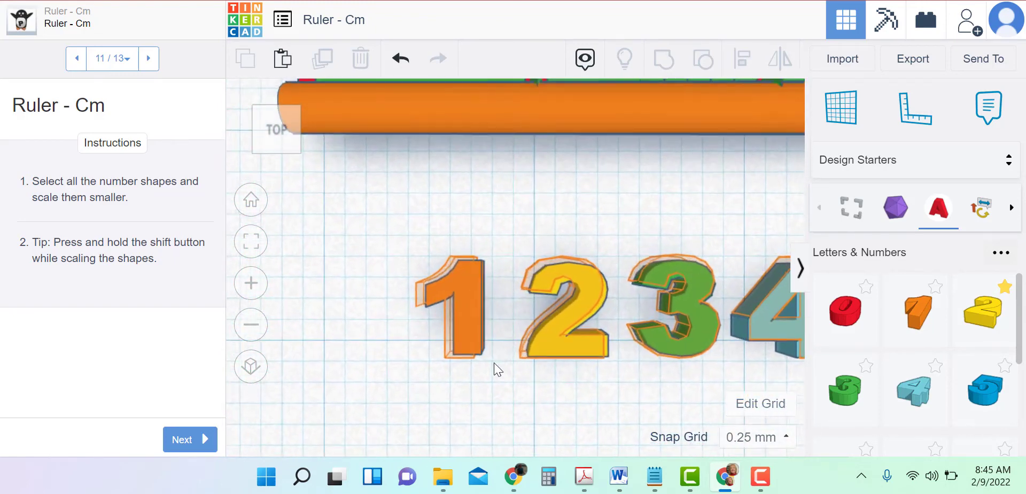
middle_click_drag(492, 295, 622, 306)
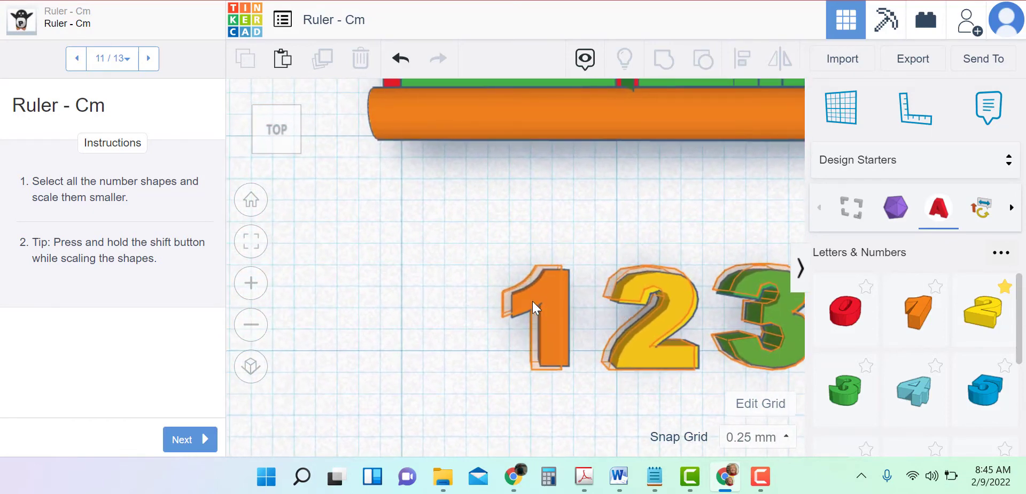
Shift the number 1 by 0.32 mm and nudge the number 2 sideways by 0.25 mm to match their orange outlines.
left_click_drag(543, 291, 544, 290)
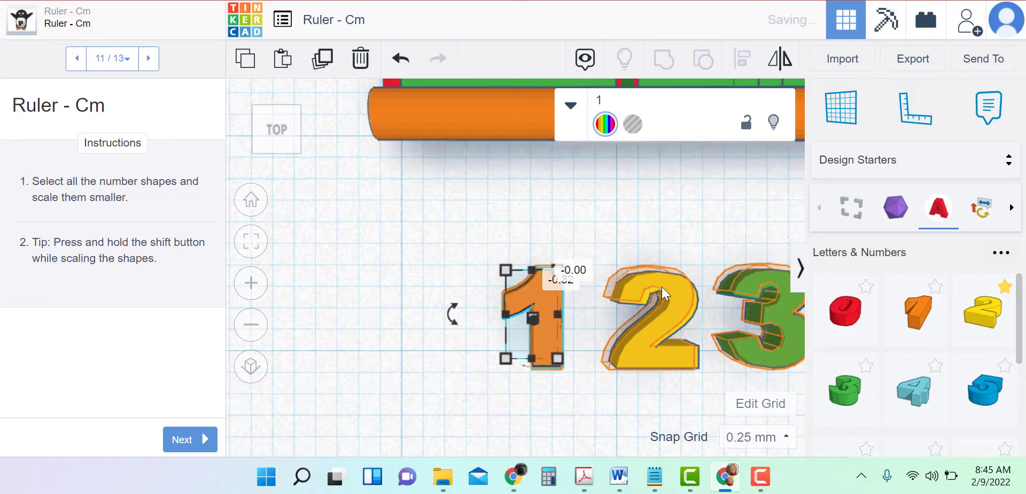
left_click_drag(683, 288, 672, 283)
middle_click_drag(632, 385, 531, 358)
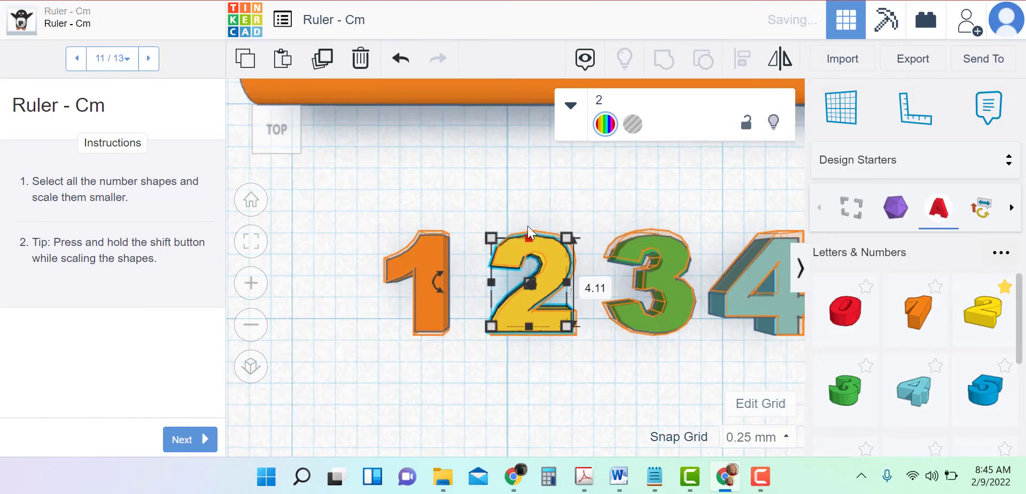
left_click_drag(553, 253, 556, 253)
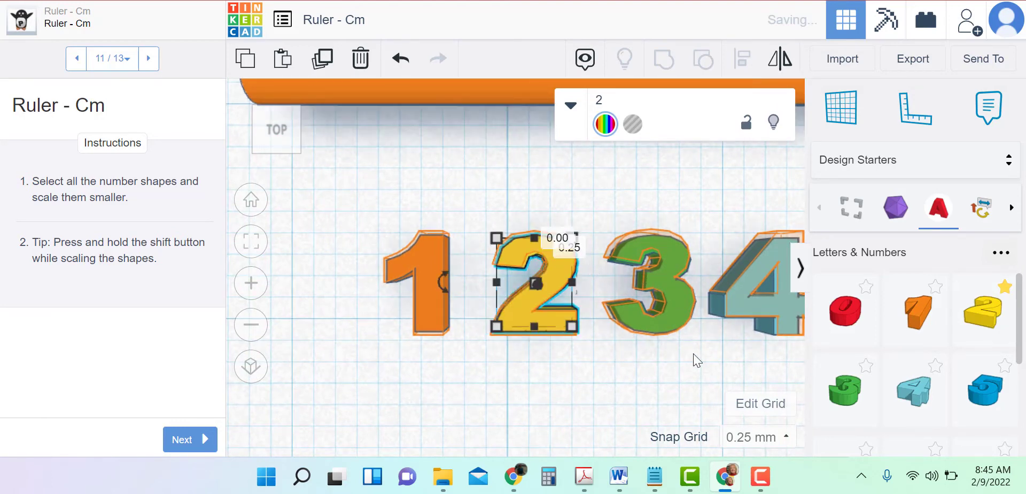
Shift the number 3 sideways by 0.12 mm and nudge the number 4 slightly so both sit over their outlines.
middle_click_drag(694, 354, 519, 353)
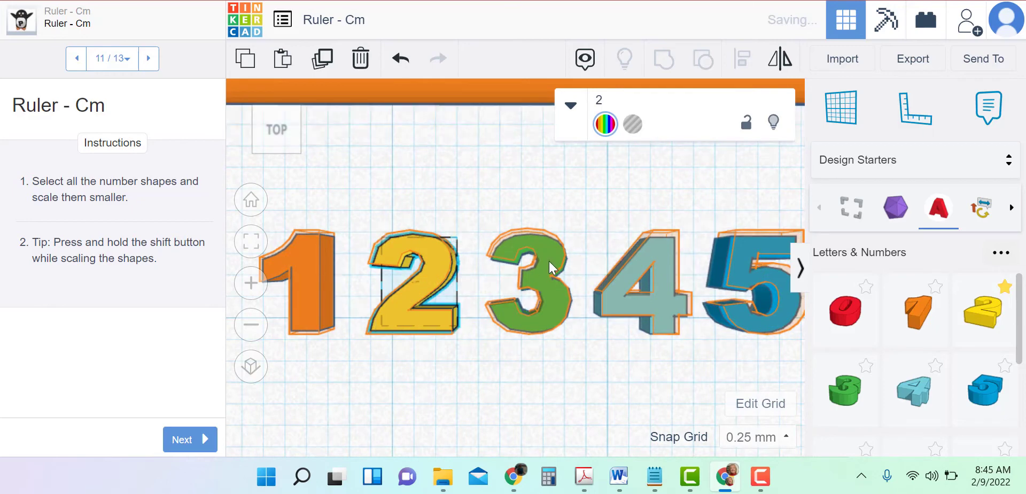
left_click_drag(546, 259, 547, 260)
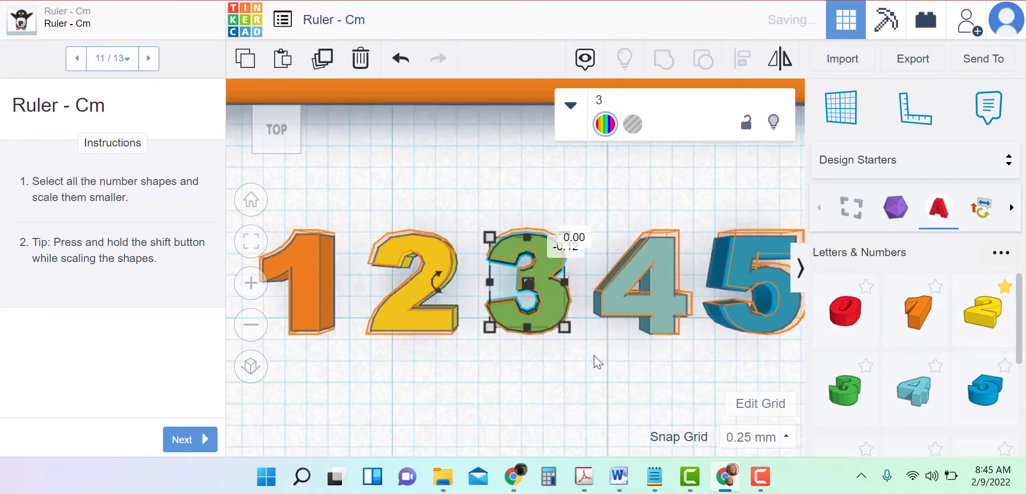
middle_click_drag(598, 346, 518, 315)
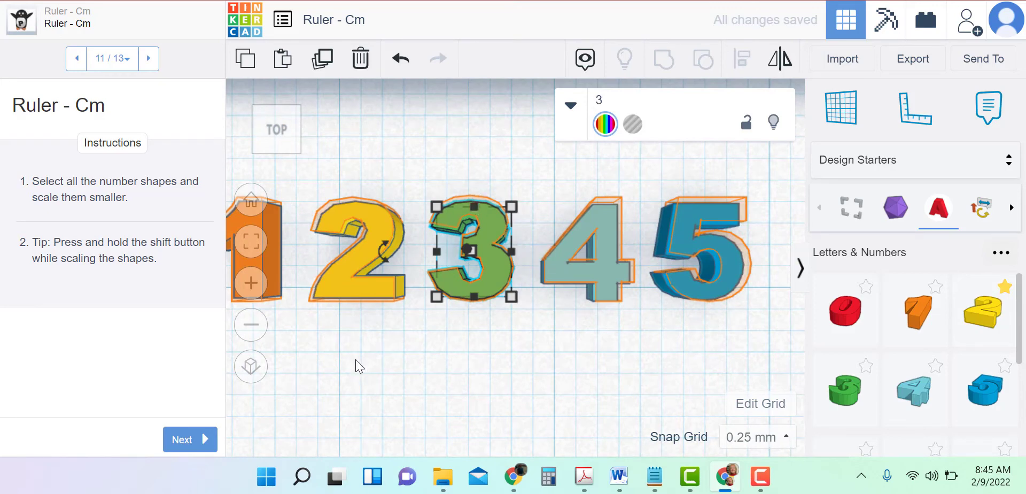
middle_click_drag(355, 359, 336, 339)
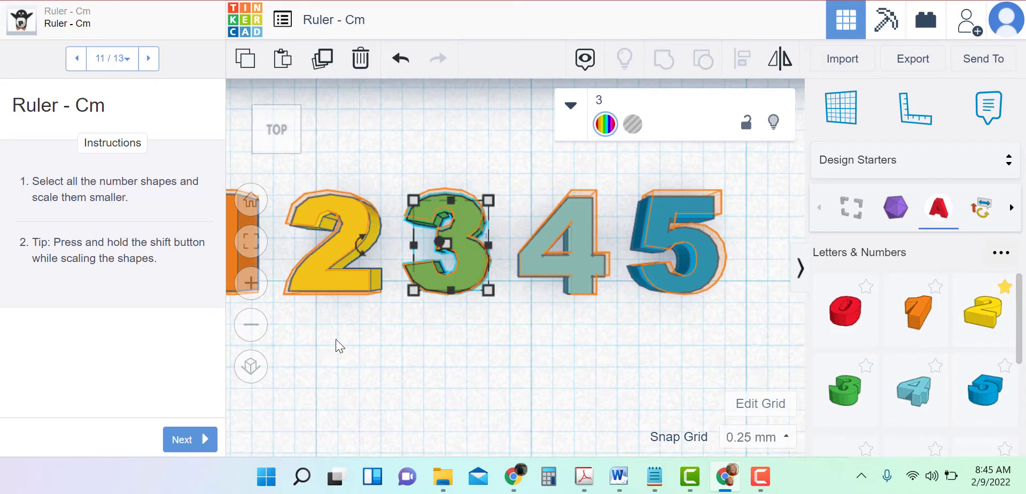
left_click(579, 261)
middle_click_drag(621, 323, 546, 289)
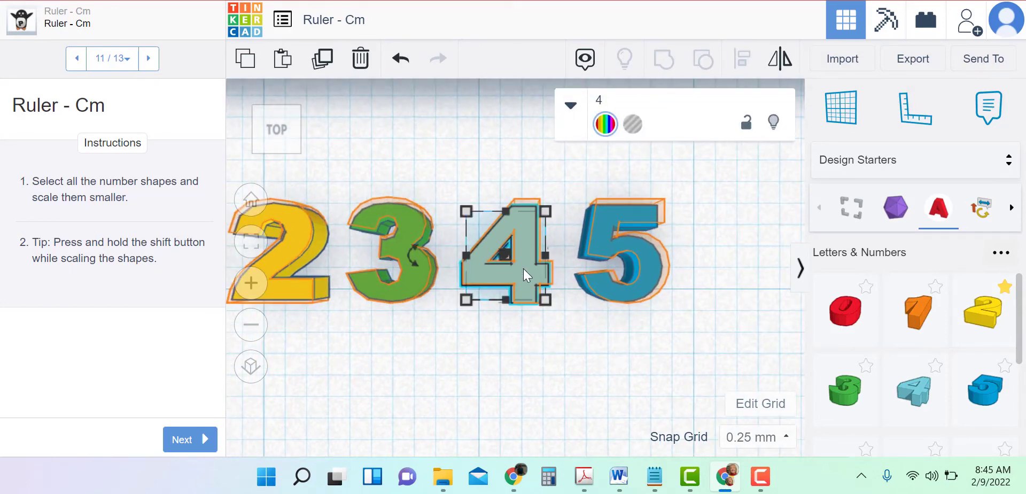
mouse_move(526, 267)
left_mouse_down()
mouse_move(537, 265)
mouse_move(525, 269)
left_mouse_up()
Nudge the number 5 onto its outline, check the row of numbers from above, and deselect it.
middle_click_drag(671, 311, 530, 332)
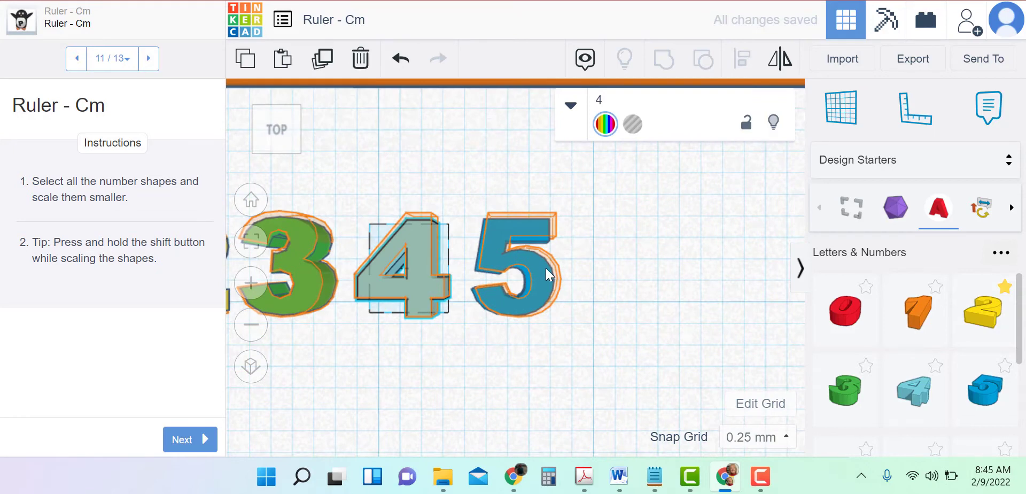
left_click_drag(545, 268, 541, 270)
middle_click_drag(418, 392, 616, 345)
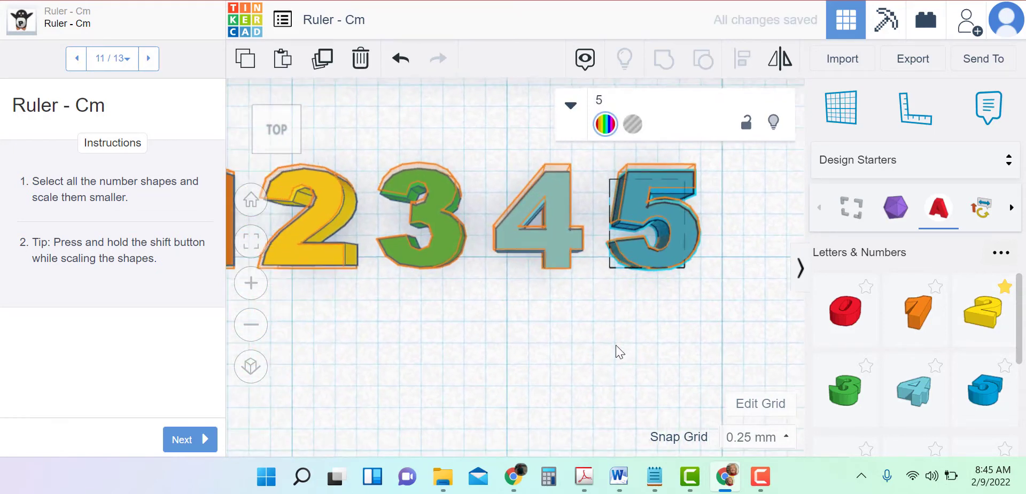
right_click_drag(596, 347, 608, 328)
left_click(643, 325)
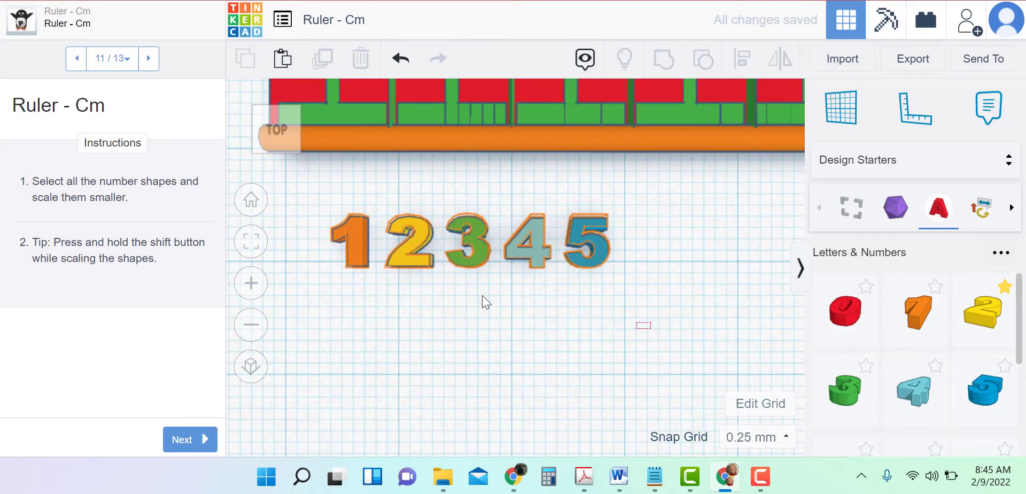
Select all five number shapes, stretch their depth to 4.50 mm to fill the outlines, and deselect them.
left_click_drag(482, 296, 320, 238)
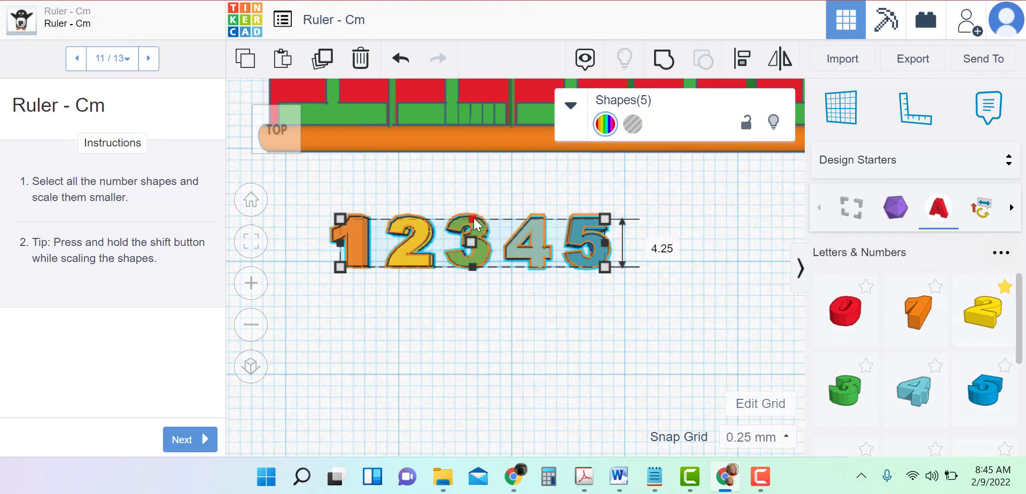
left_click_drag(474, 218, 474, 216)
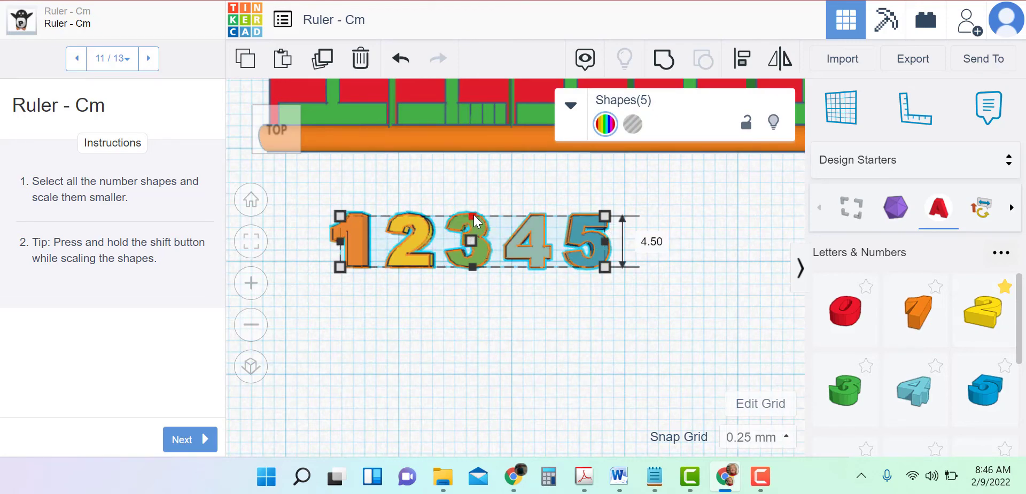
scroll(492, 223, "up", 5)
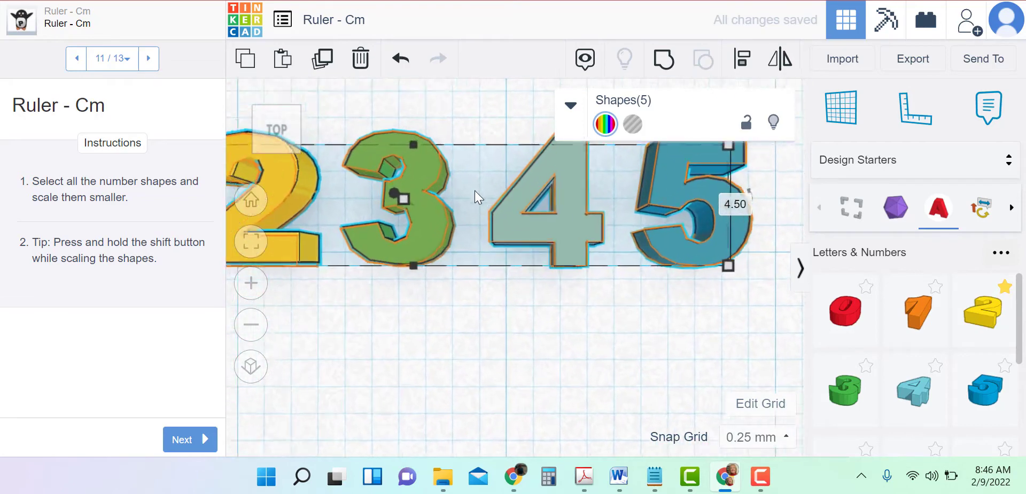
scroll(474, 190, "up", 1)
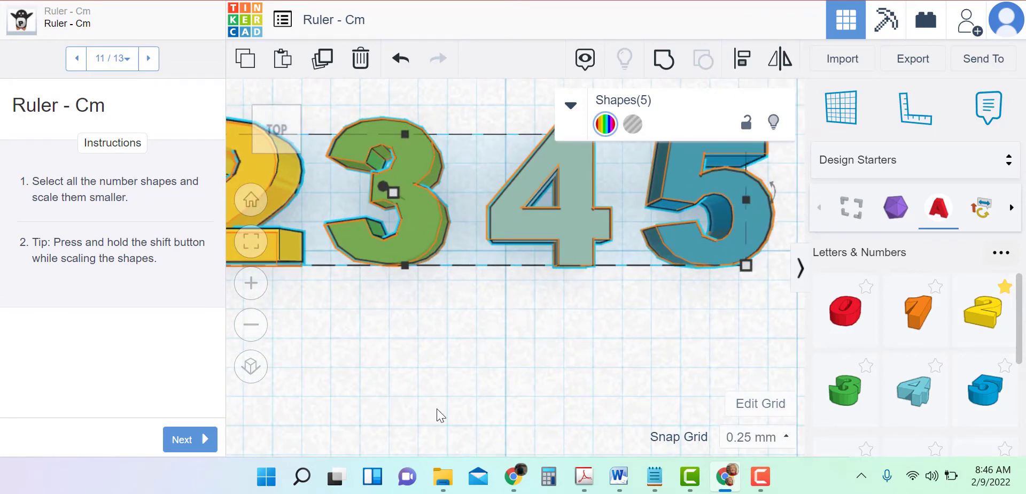
left_click(470, 341)
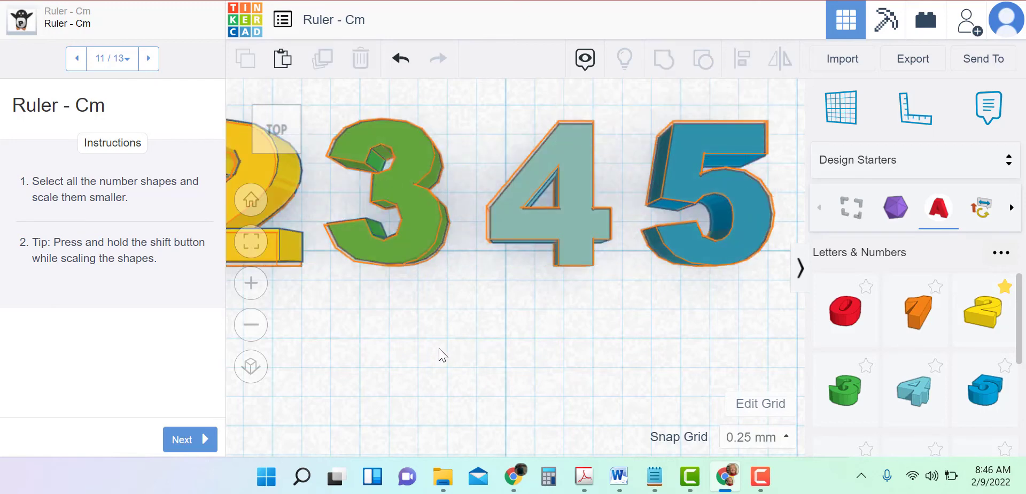
Advance to instruction page 12 in the home view, try moving the number 1, and undo that move.
left_click(251, 200)
left_click(177, 440)
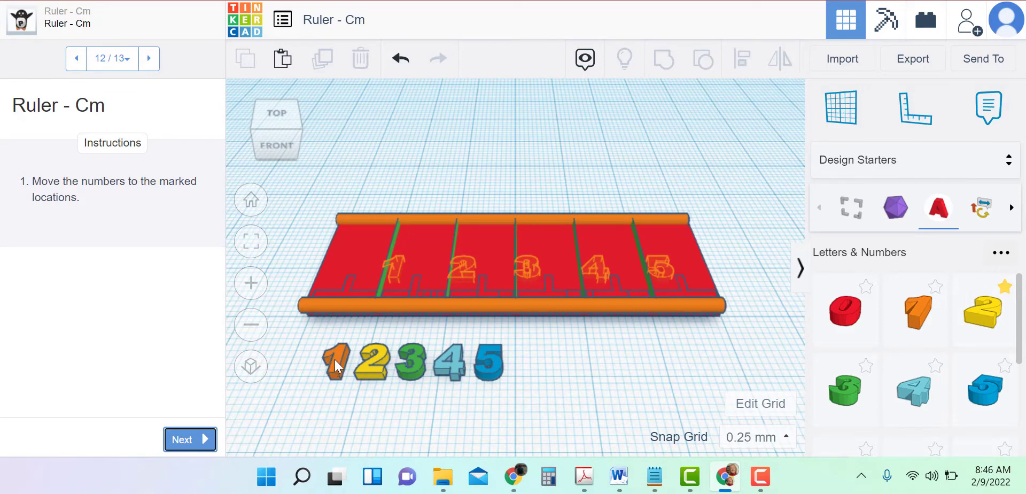
mouse_move(336, 362)
left_mouse_down()
mouse_move(395, 263)
mouse_move(333, 354)
left_mouse_up()
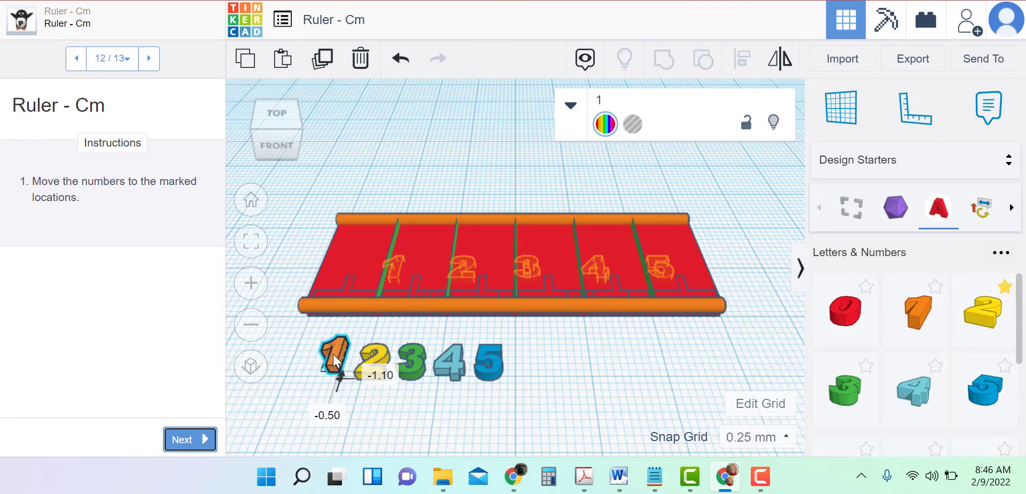
left_click(400, 58)
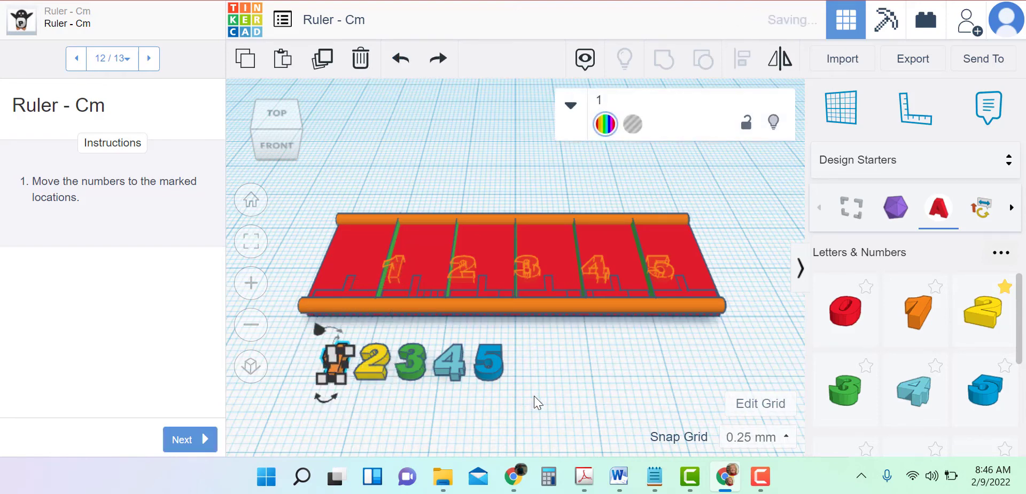
Select all five number shapes, raise them 2.00 mm above the workplane, and deselect them.
middle_click_drag(568, 386, 595, 288)
left_click_drag(572, 299, 340, 253)
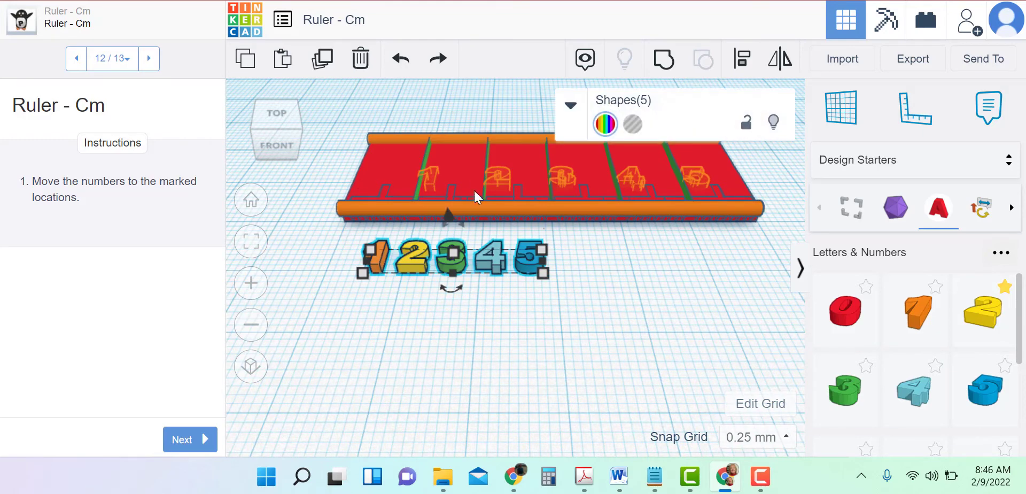
left_click_drag(446, 217, 447, 202)
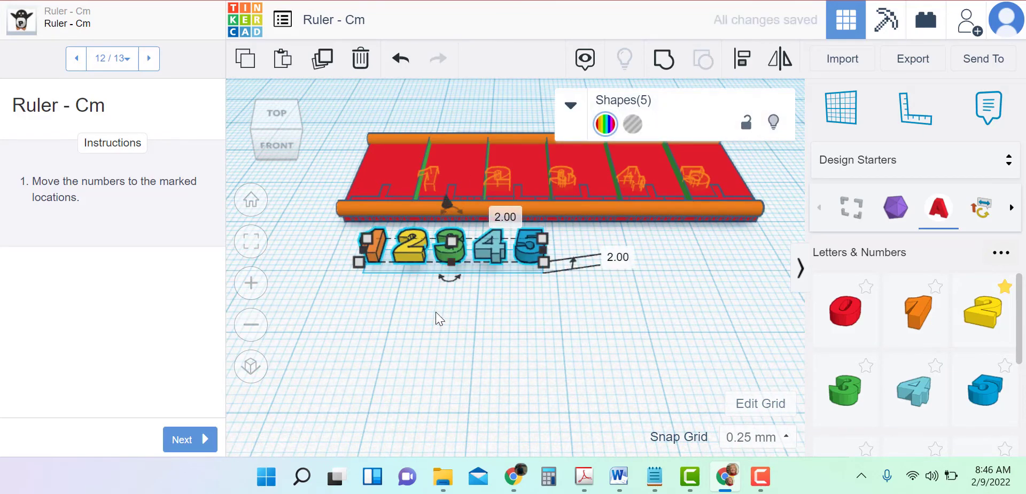
left_click(434, 313)
Move the number 1 onto its ruler outline, 5.25 mm across and 15.00 mm back, and the number 2 10.50 mm across and 15.35 mm back.
left_click_drag(372, 241, 428, 174)
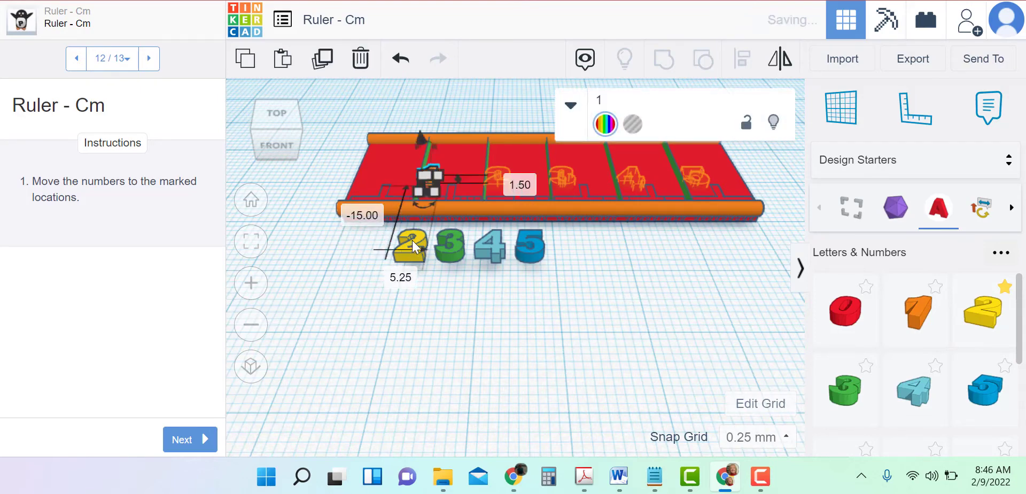
left_click(393, 373)
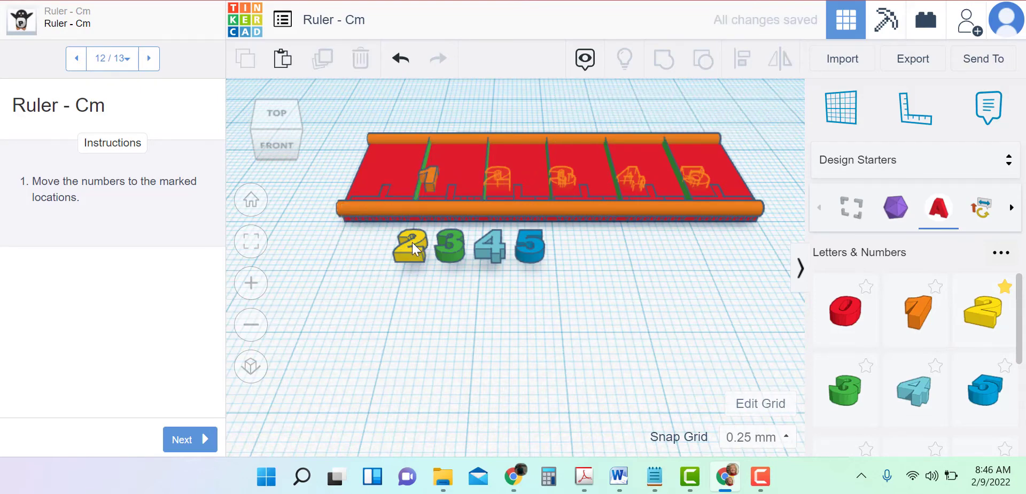
left_click_drag(409, 245, 496, 177)
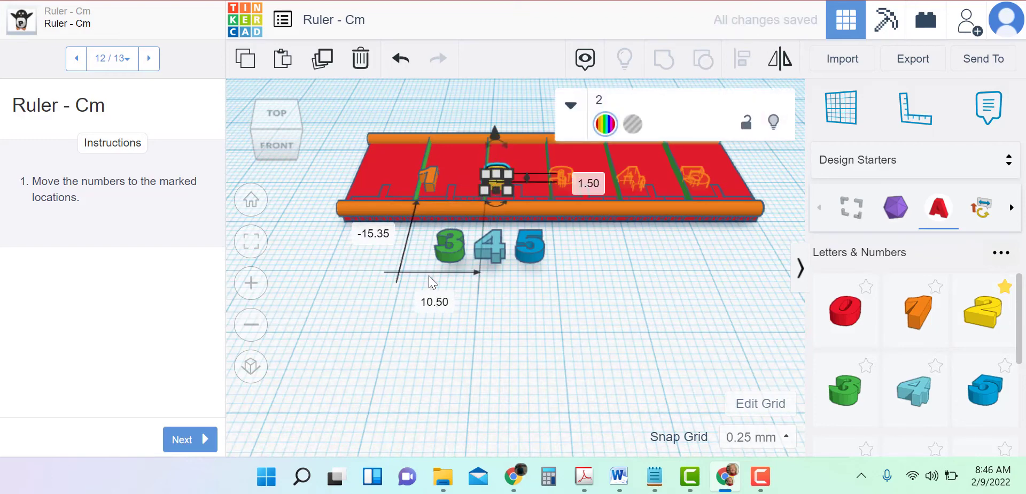
Move the number 3 onto its outline, the 4 by 21.00 mm across and 15.75 mm back, and the 5 by 25.50 mm and 15.90 mm.
left_click_drag(451, 249, 566, 180)
left_click_drag(499, 244, 641, 176)
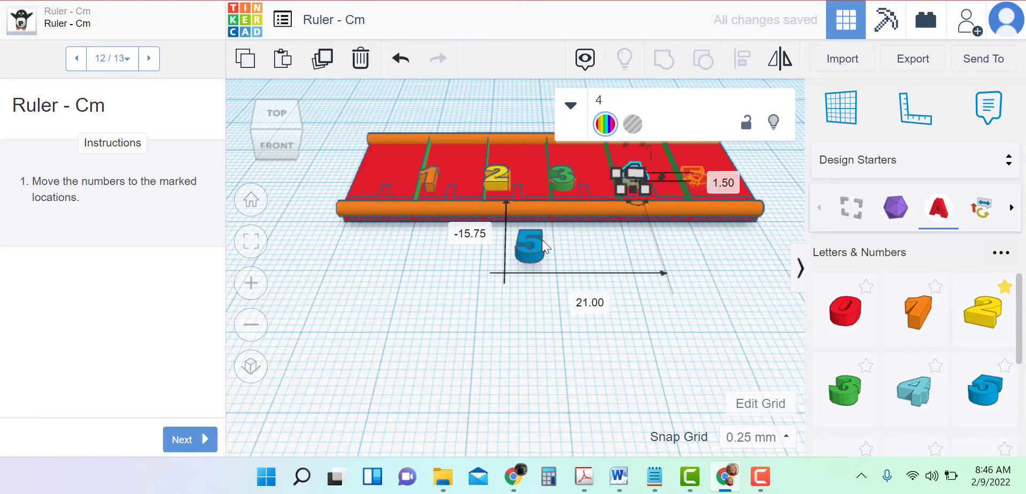
left_click_drag(543, 239, 703, 173)
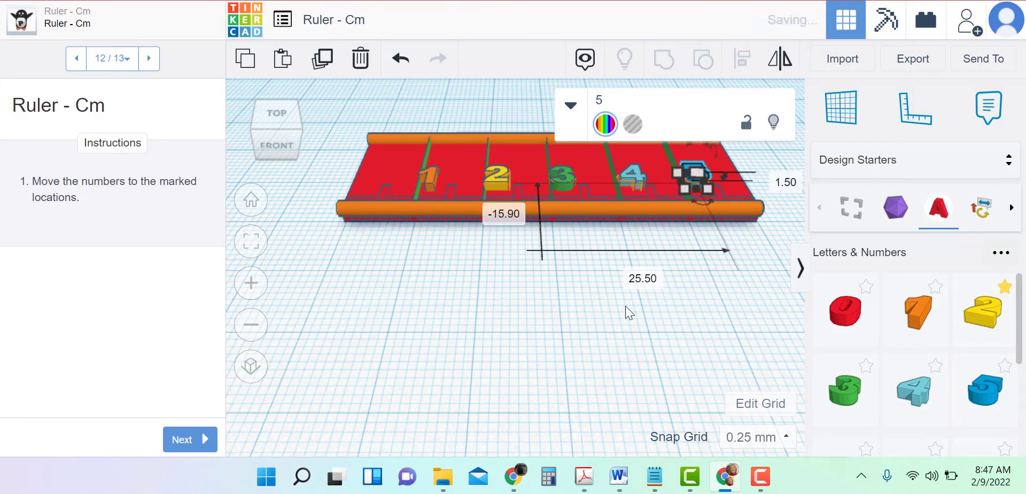
View the ruler from above and nudge the number 1 to fit its marked outline on the ruler.
left_click(273, 112)
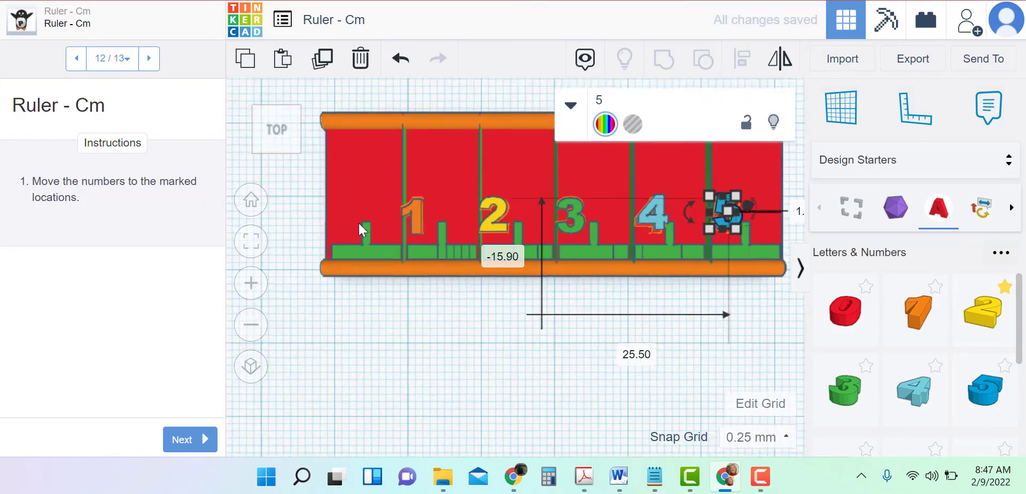
scroll(369, 203, "up", 3)
middle_click_drag(374, 332, 608, 389)
scroll(561, 399, "up", 4)
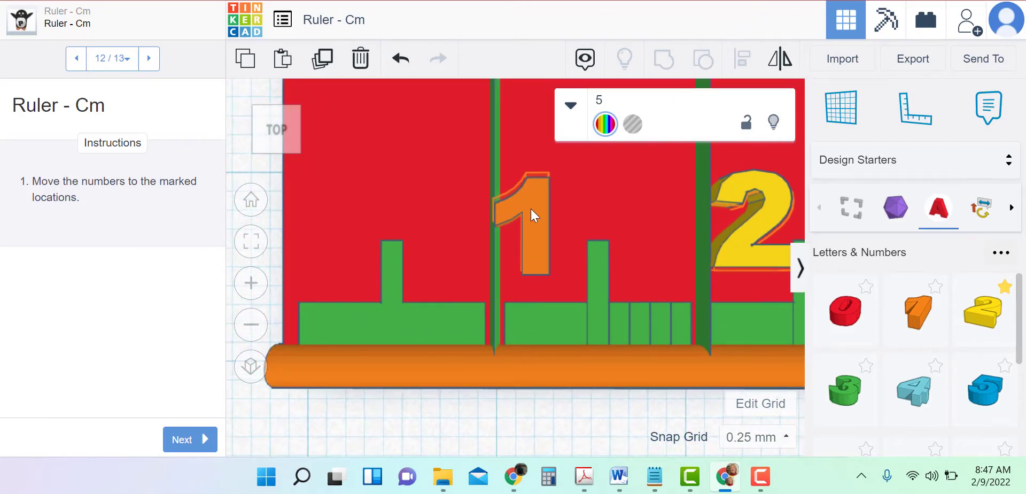
left_click_drag(531, 200, 531, 201)
Fine-tune the number 2 on the ruler in small shifts, ending with 0.25 mm sideways, to fit its outline.
middle_click_drag(750, 271, 536, 282)
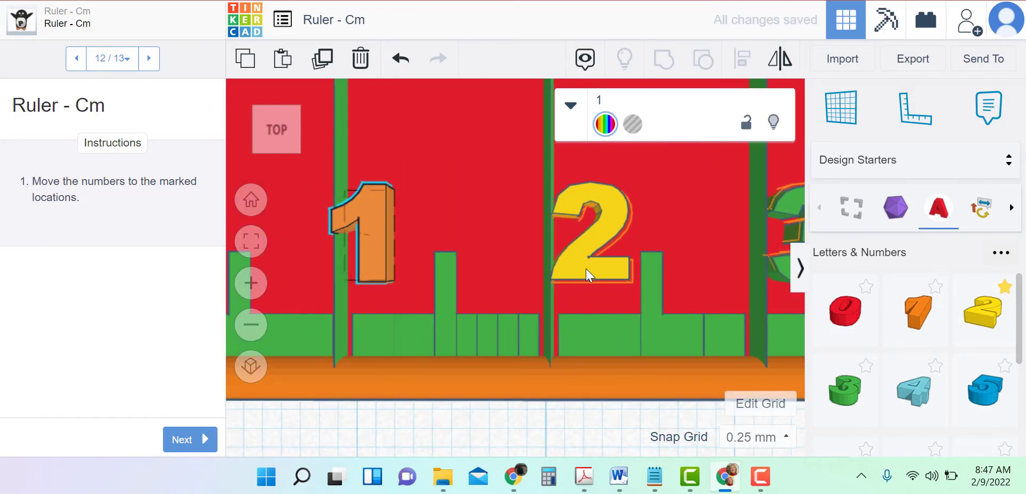
left_click_drag(586, 268, 584, 270)
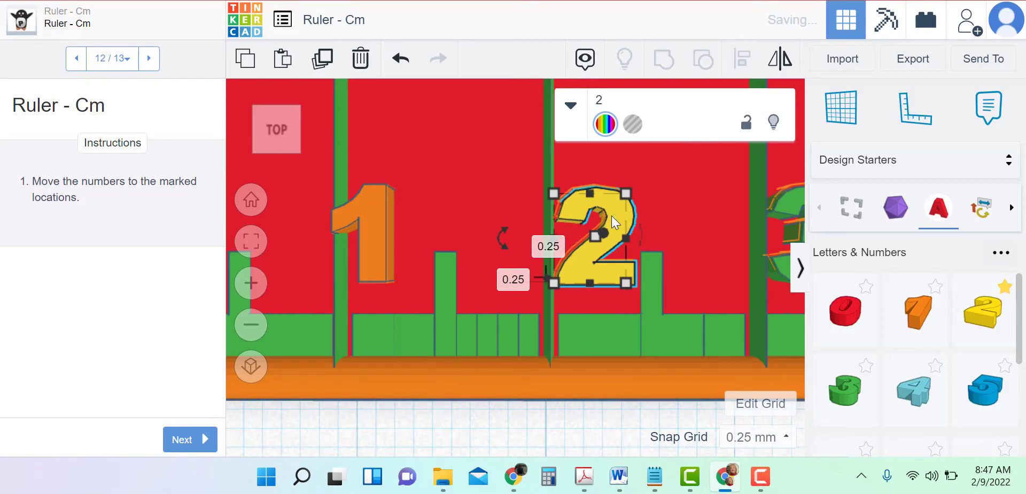
left_click_drag(612, 216, 608, 214)
middle_click_drag(716, 257, 680, 252)
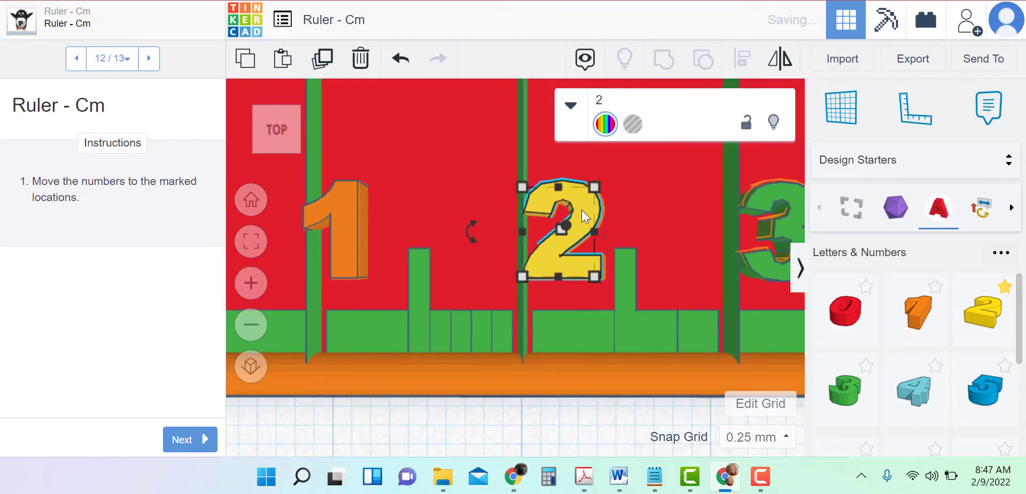
left_click_drag(581, 209, 587, 213)
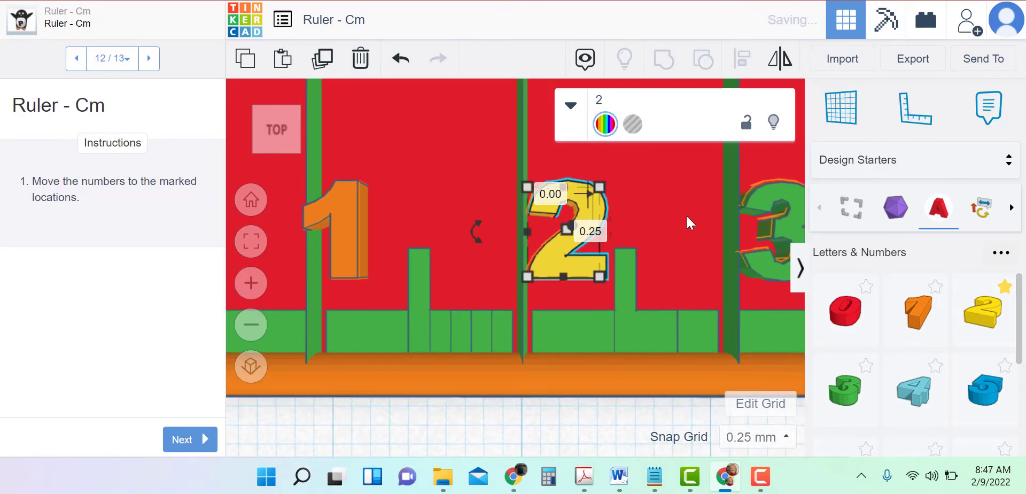
Nudge the number 3 into its marked outline on the ruler, seen from above.
middle_click_drag(687, 236, 393, 238)
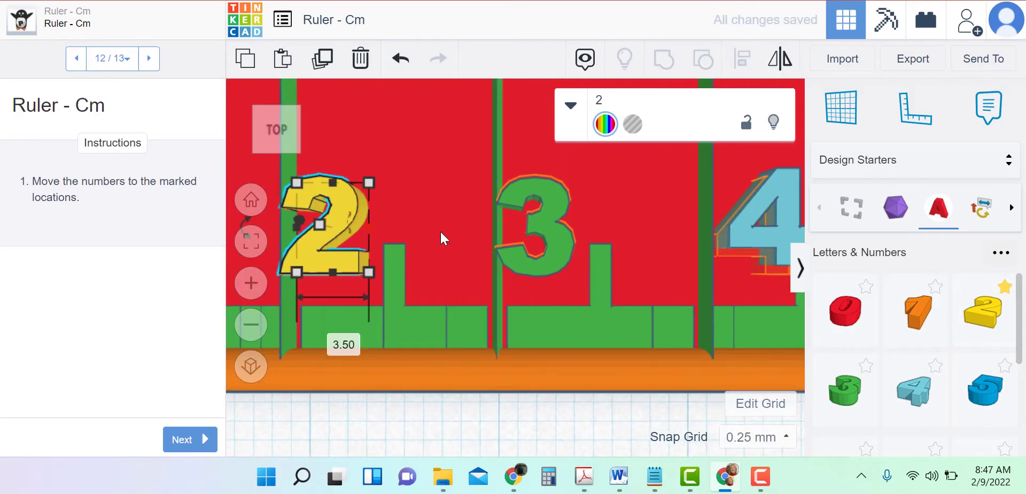
left_click_drag(561, 237, 558, 242)
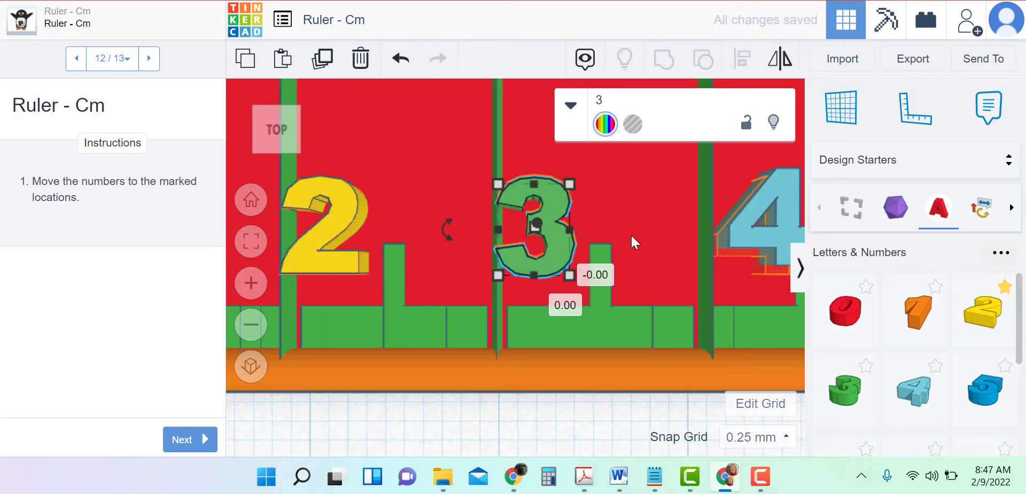
middle_click_drag(657, 226, 429, 221)
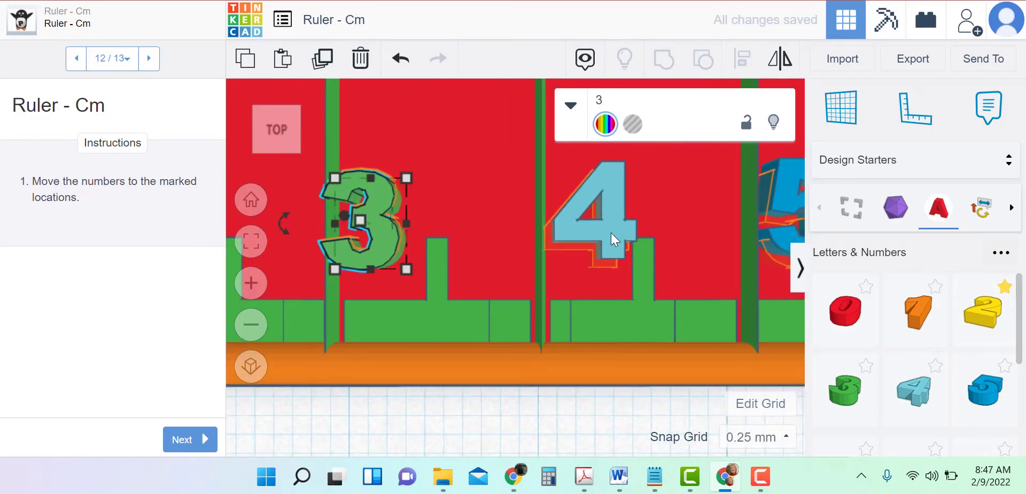
Shift the number 4 by 0.50 mm both across and toward the ruler's front edge, and fit the 5 into its marked outline.
left_click_drag(611, 232, 597, 243)
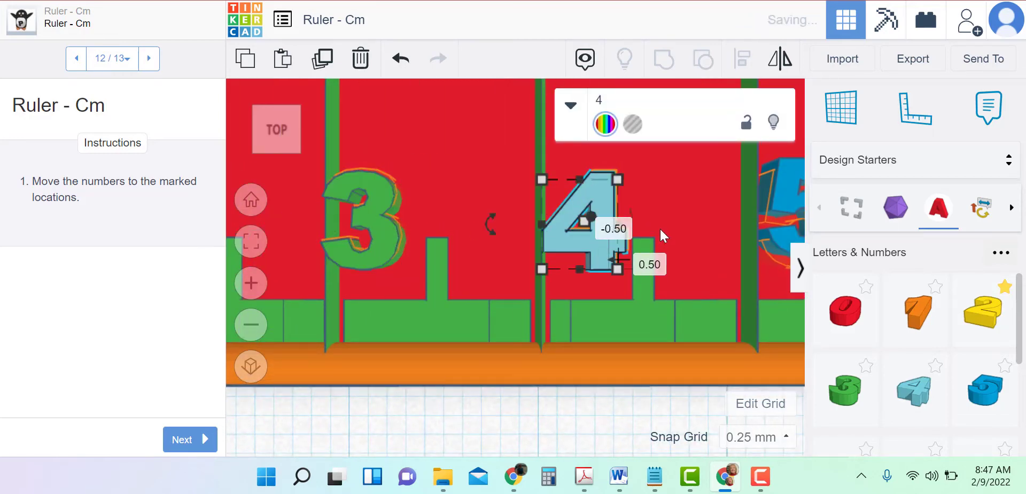
middle_click_drag(719, 222, 497, 215)
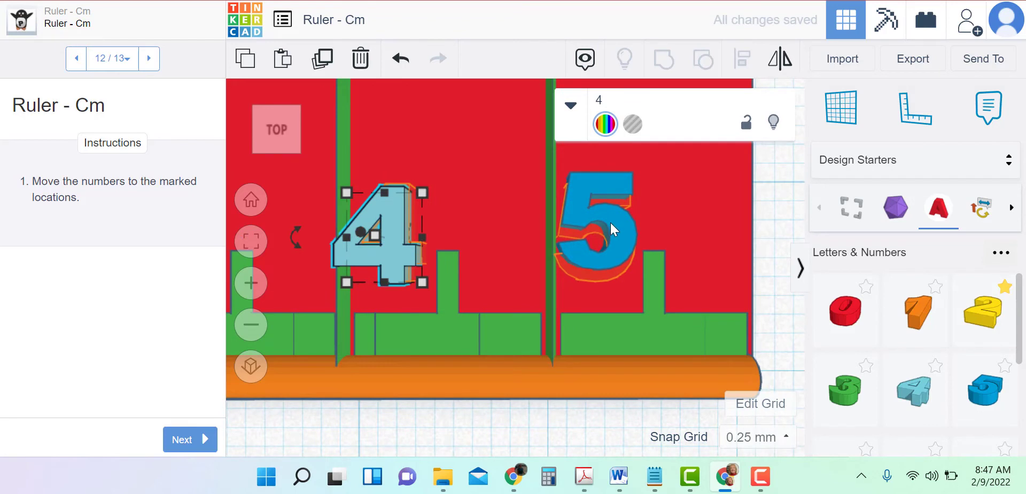
mouse_move(611, 224)
left_mouse_down()
mouse_move(599, 242)
mouse_move(606, 237)
left_mouse_up()
middle_click_drag(632, 222, 536, 211)
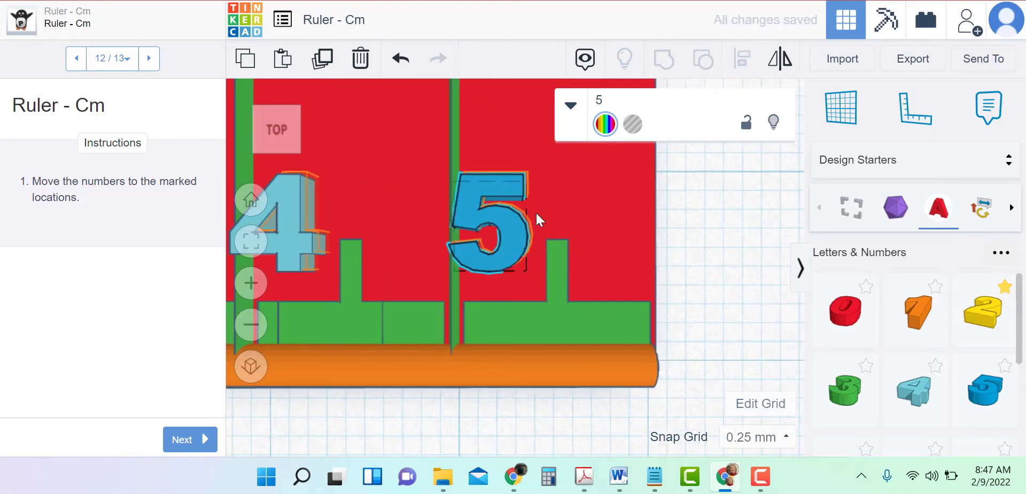
left_click_drag(501, 240, 513, 240)
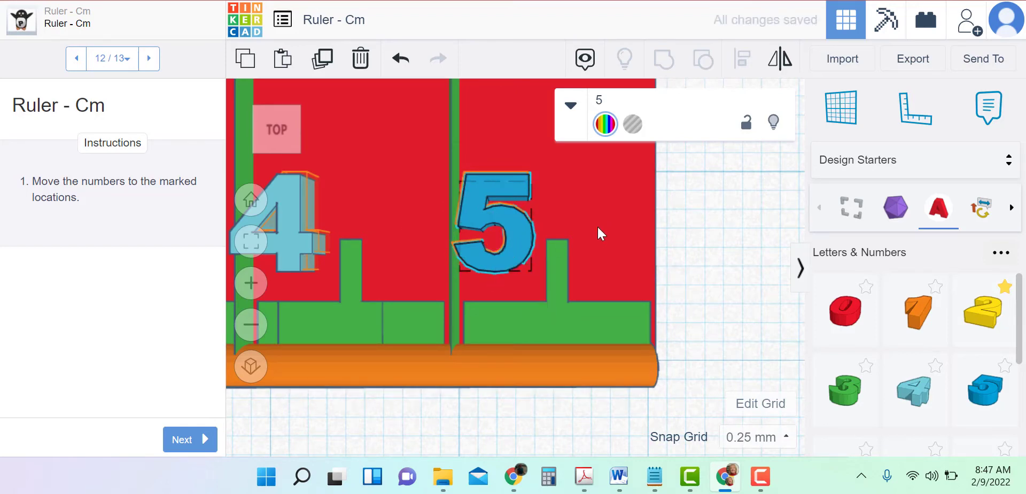
left_click(597, 226)
Examine from the front and at low angles how the five numbers sit on the ruler between its orange rails.
left_click_drag(266, 151, 269, 137)
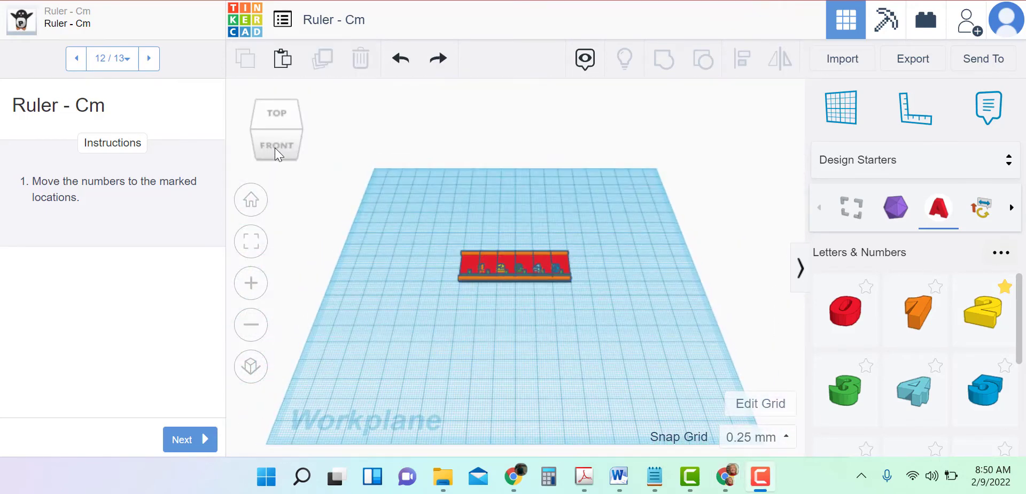
left_click(275, 145)
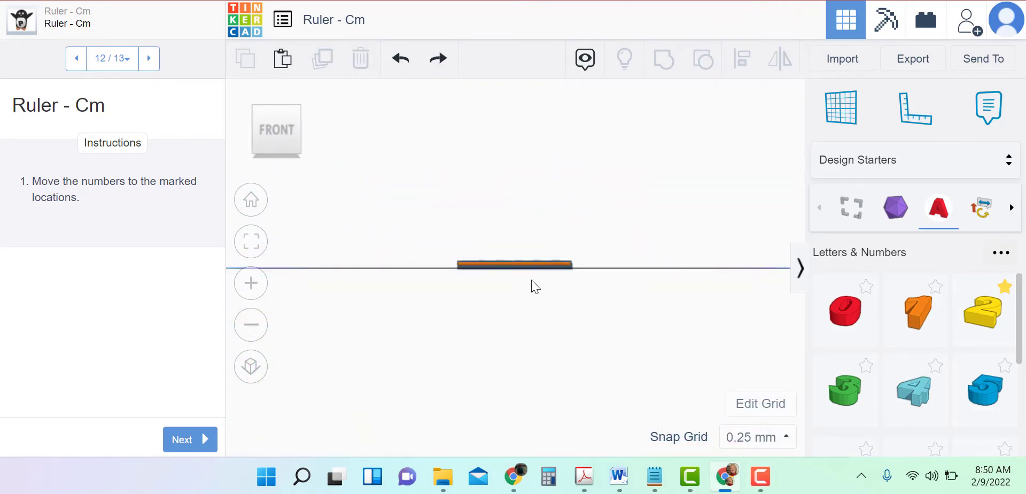
right_click_drag(531, 277, 527, 317)
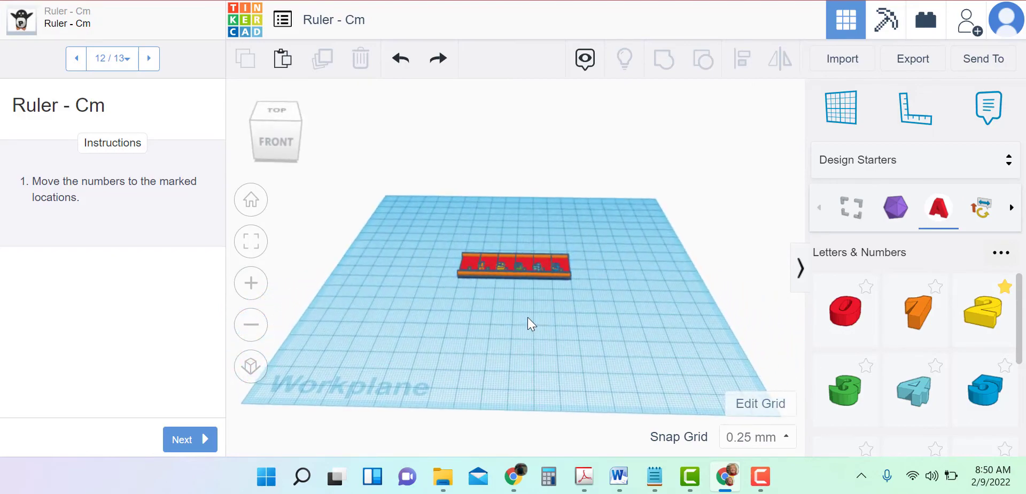
scroll(515, 296, "up", 5)
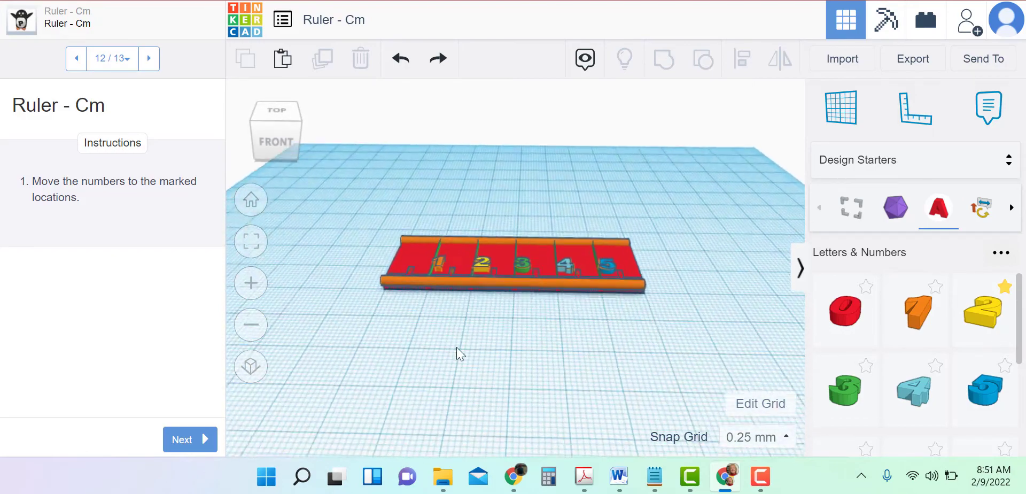
scroll(458, 349, "up", 5)
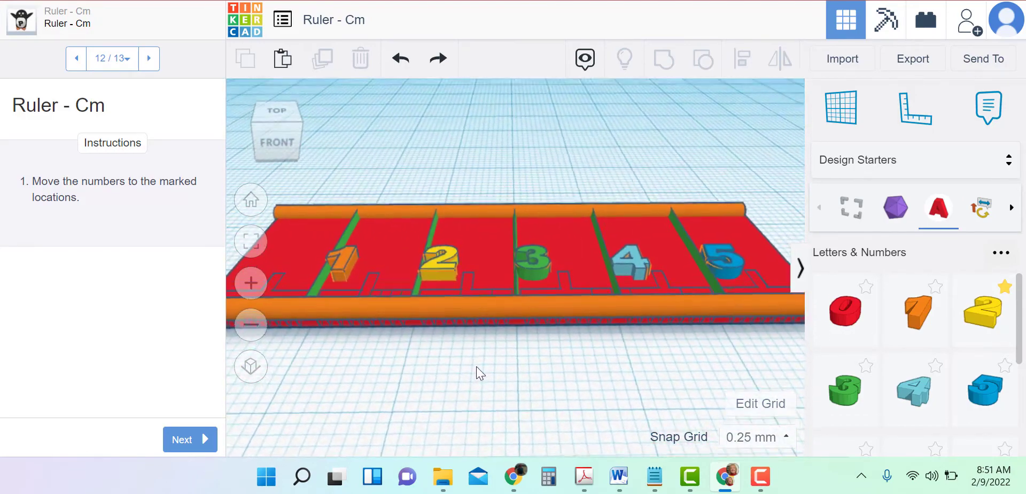
right_click_drag(477, 367, 495, 377)
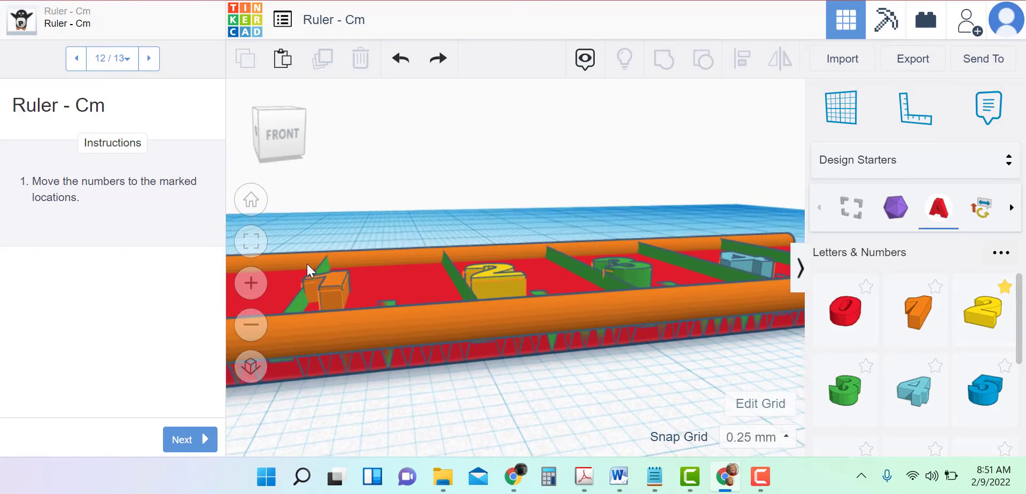
right_click_drag(654, 368, 606, 380)
scroll(606, 380, "down", 3)
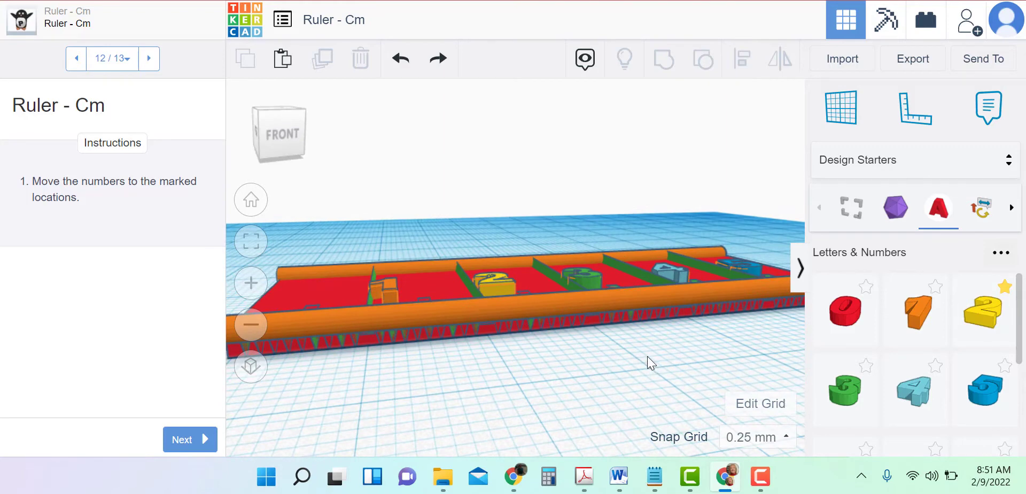
right_click_drag(646, 357, 590, 397)
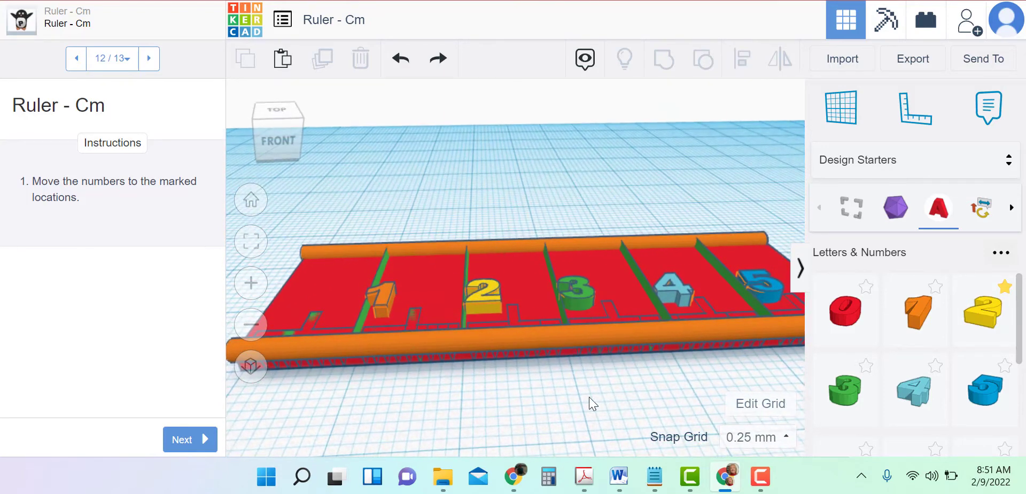
Group the numbers 1, 2, 3, 4 and 5 into one shape, without including the ruler body.
left_click(381, 293)
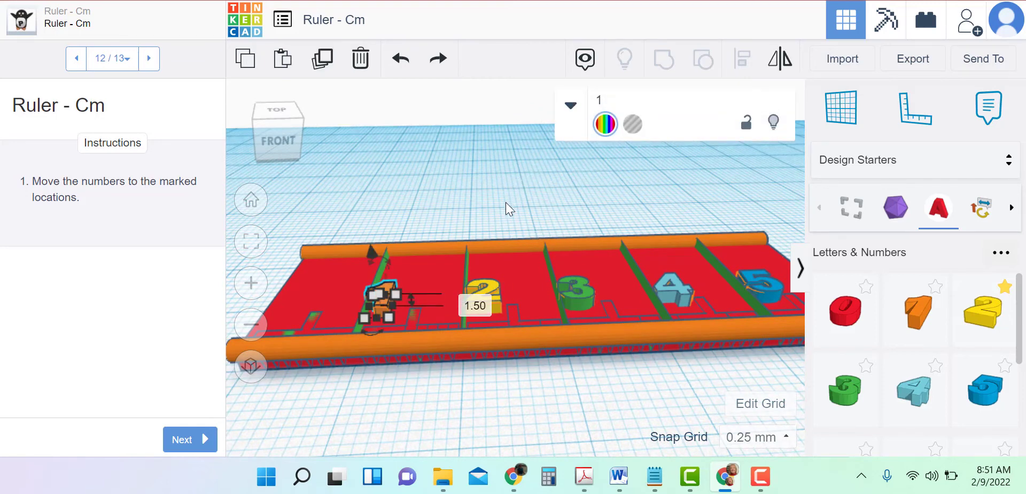
left_click(491, 289, "shift")
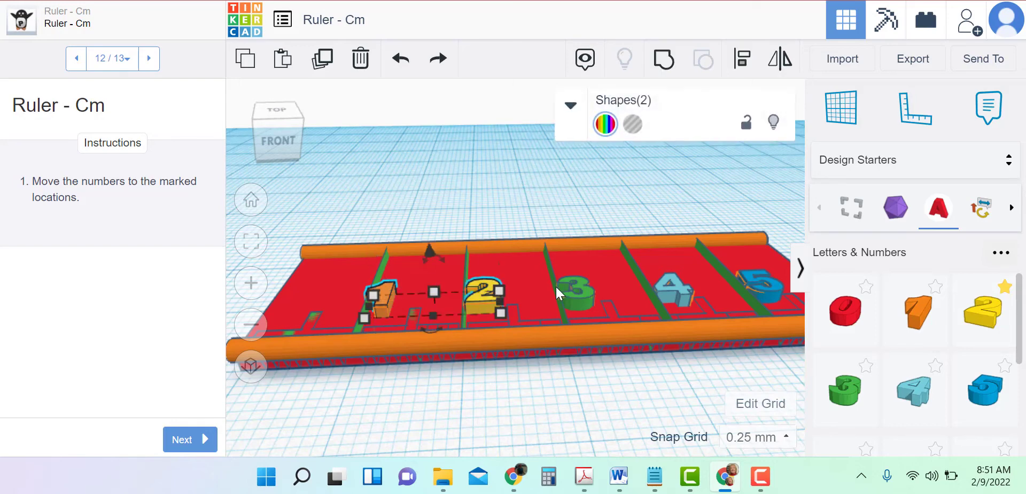
left_click(587, 292, "shift")
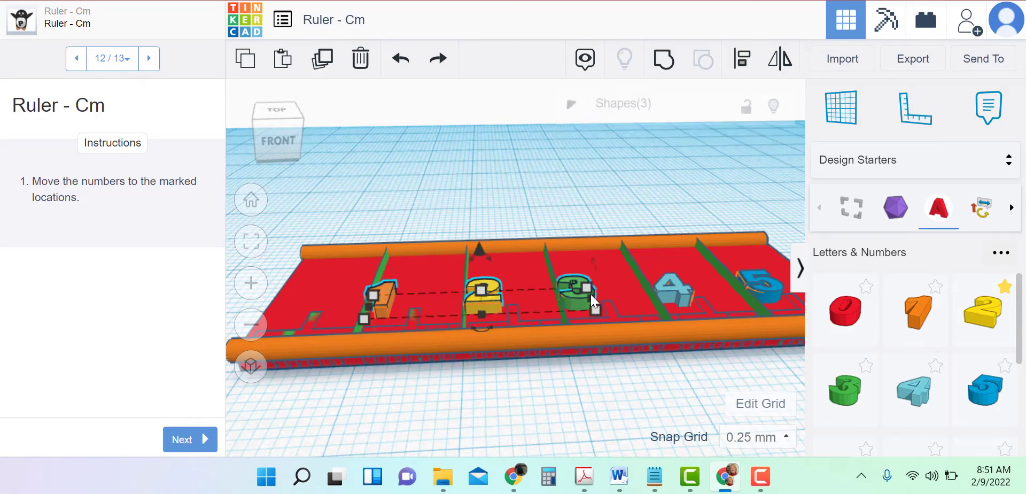
left_click(679, 285, "shift")
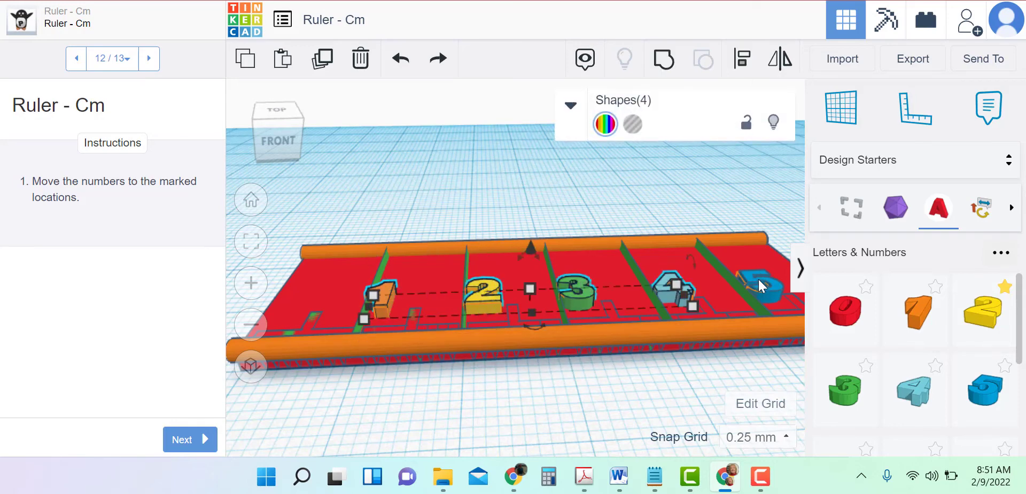
left_click(748, 273, "shift")
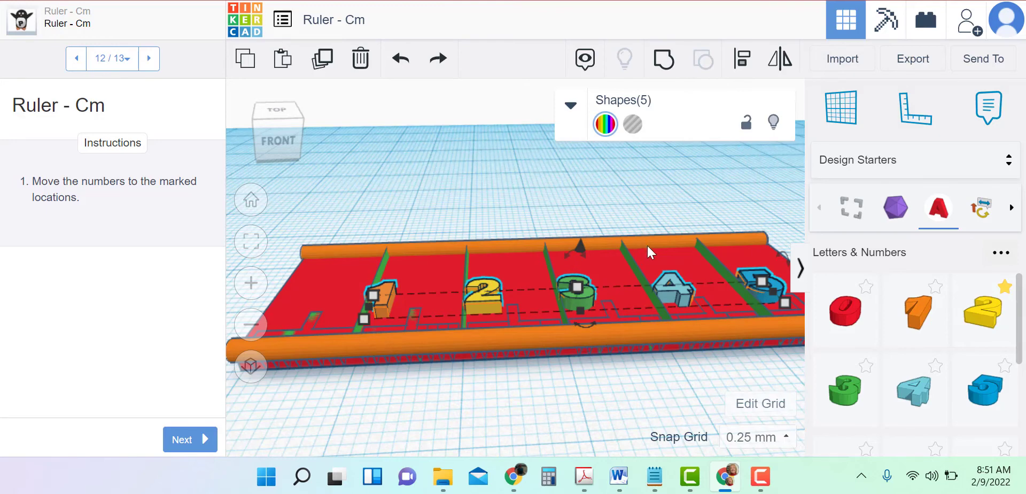
right_click_drag(681, 386, 667, 380)
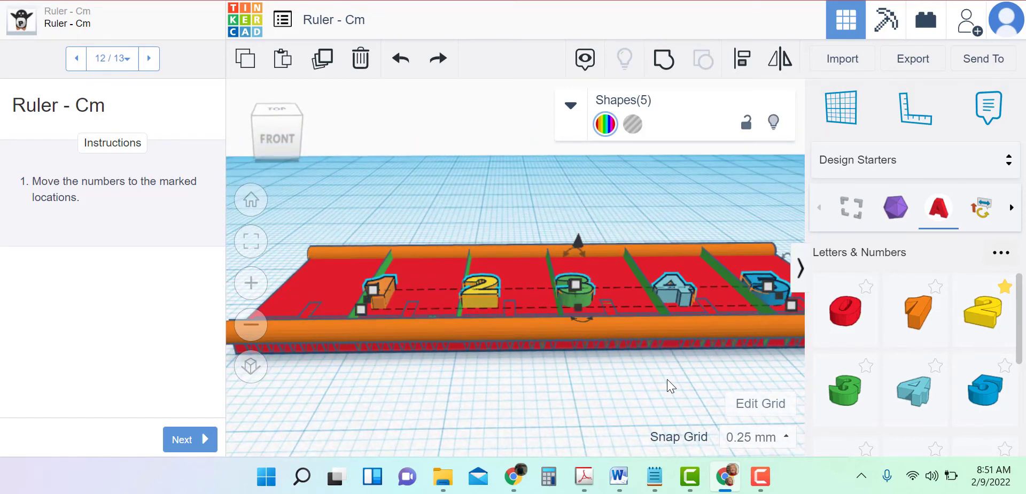
left_click(666, 65)
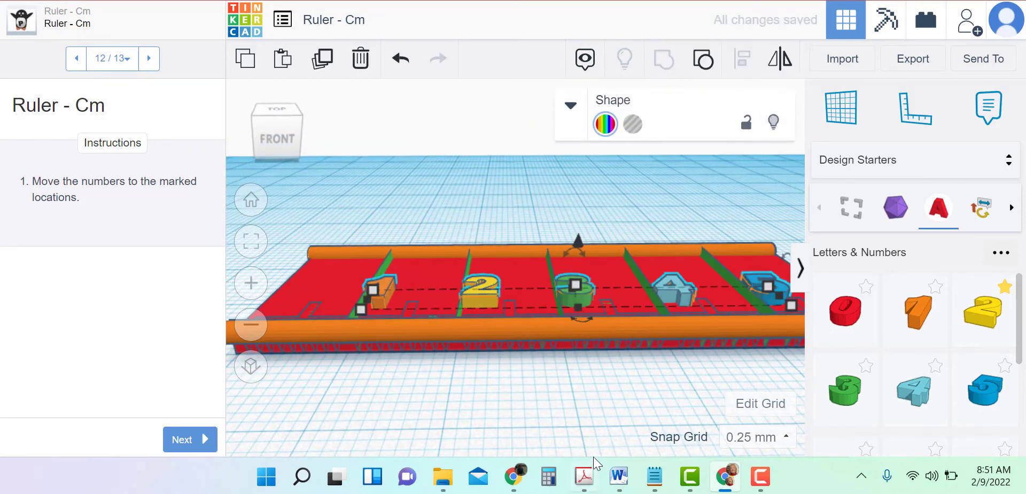
Fine-tune the height of the grouped numbers and raise them 0.25 mm, checking from the front against the top of the orange rails.
right_click_drag(621, 383, 612, 362)
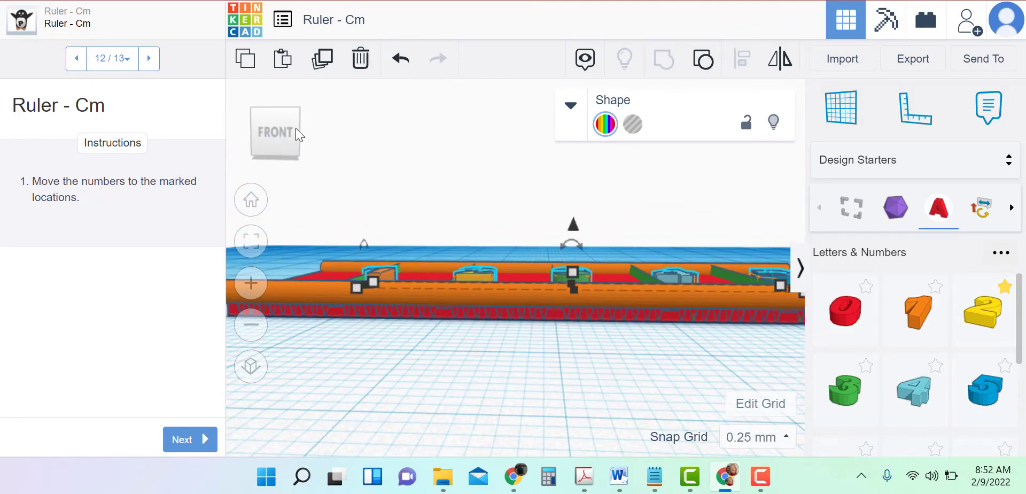
left_click(274, 130)
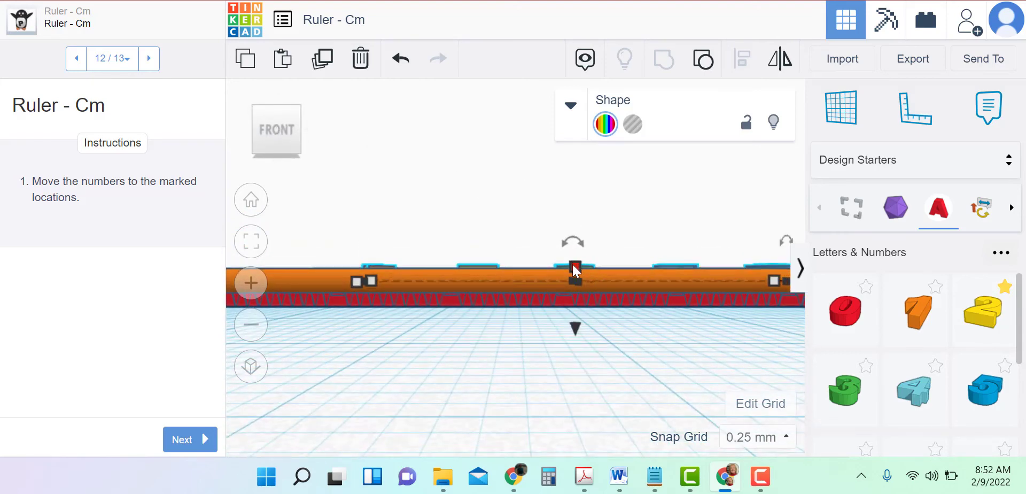
left_click_drag(573, 267, 572, 268)
mouse_move(523, 357)
right_mouse_down()
mouse_move(519, 331)
mouse_move(516, 357)
mouse_move(517, 336)
mouse_move(509, 348)
right_mouse_up()
scroll(502, 283, "up", 10)
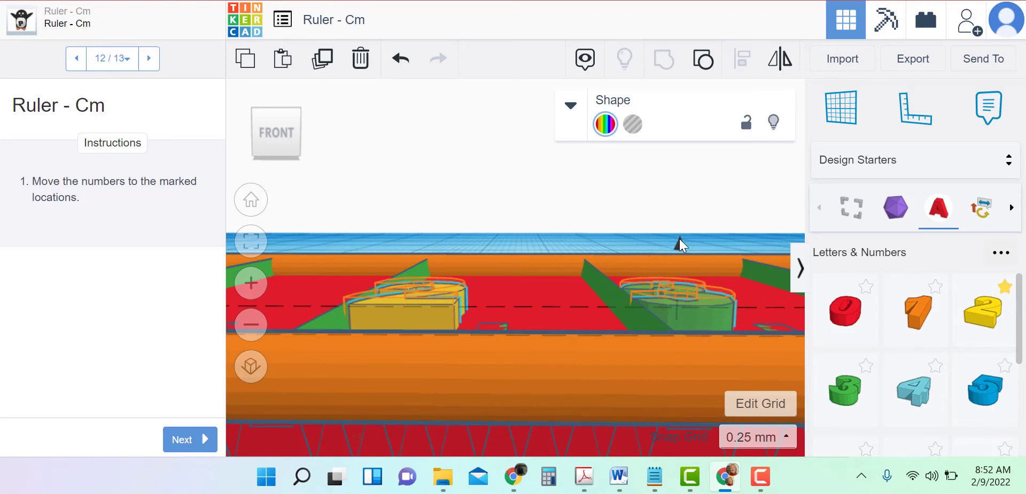
left_click_drag(679, 238, 680, 234)
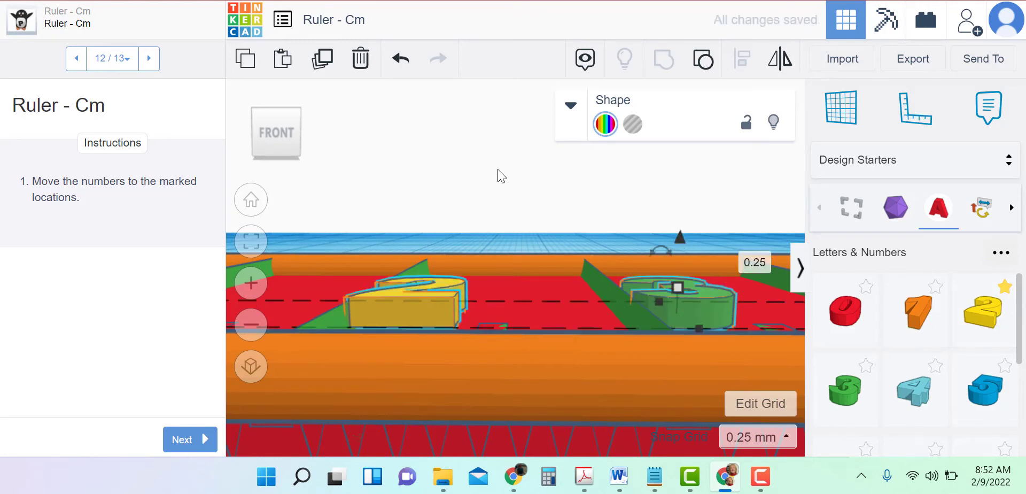
left_click_drag(271, 128, 270, 131)
left_click(273, 139)
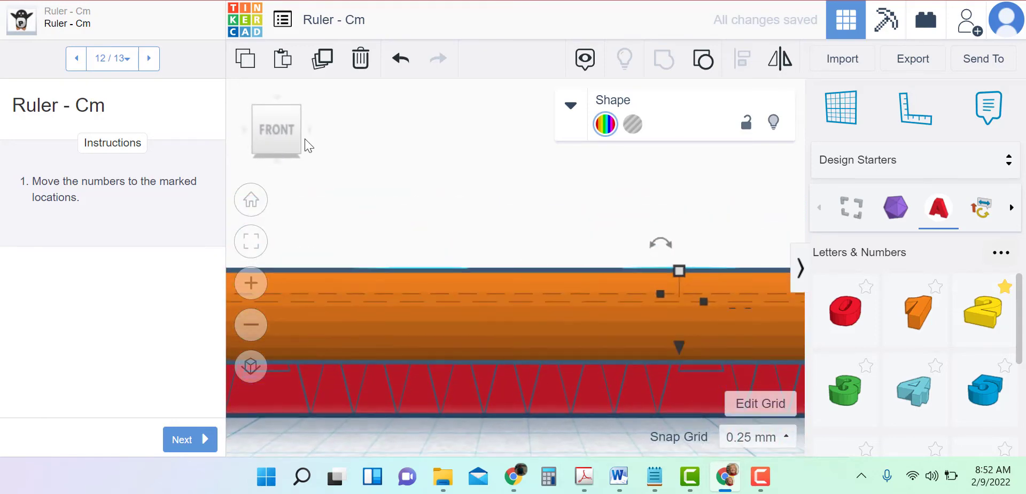
Deselect the numbers, return to the home view, and complete the tutorial's remaining instruction pages.
left_click(251, 200)
left_click(600, 272)
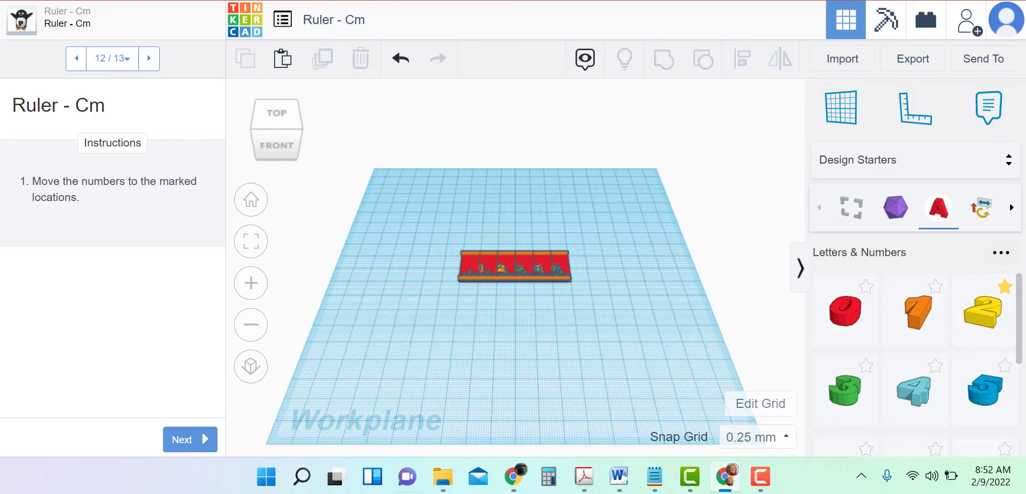
left_click(180, 439)
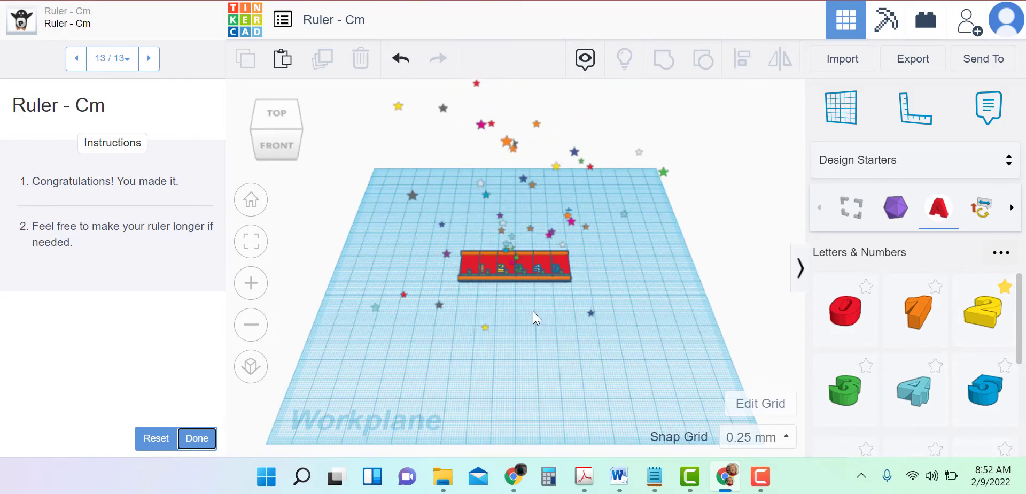
left_click(197, 439)
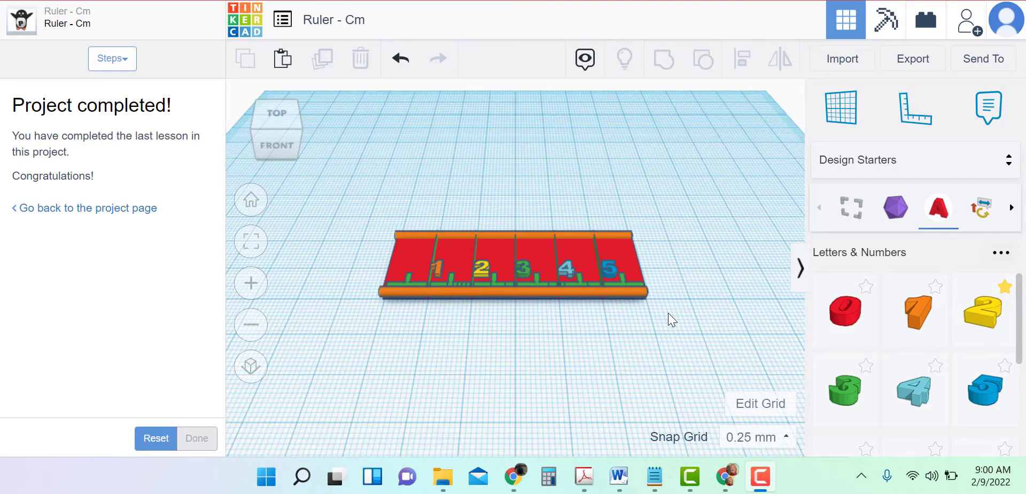
Group all parts of the ruler into one shape and duplicate it in place.
left_click_drag(671, 310, 344, 195)
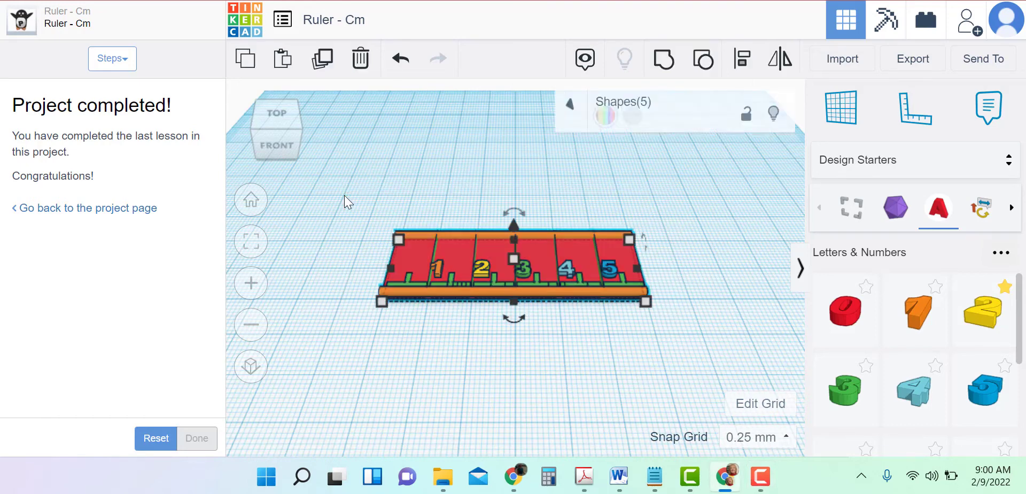
left_click(663, 61)
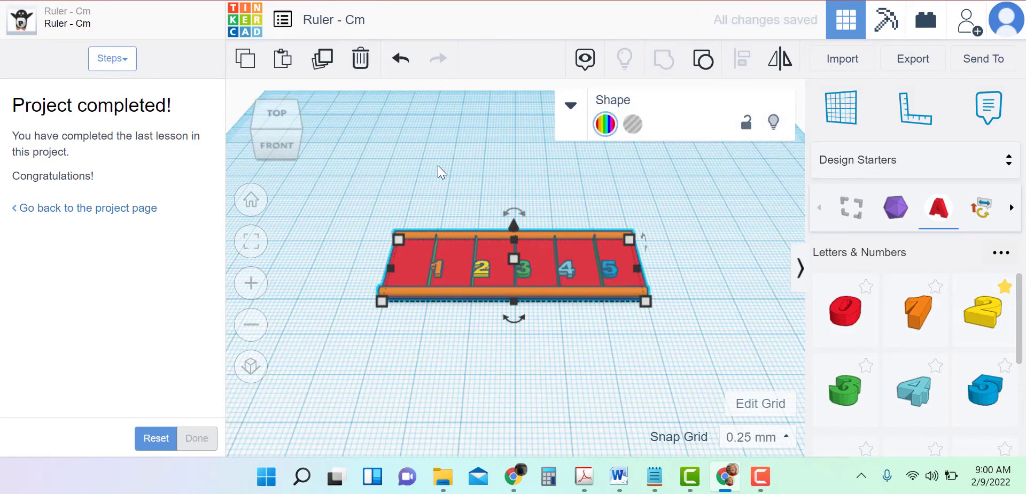
left_click(323, 60)
middle_click_drag(701, 268, 522, 270)
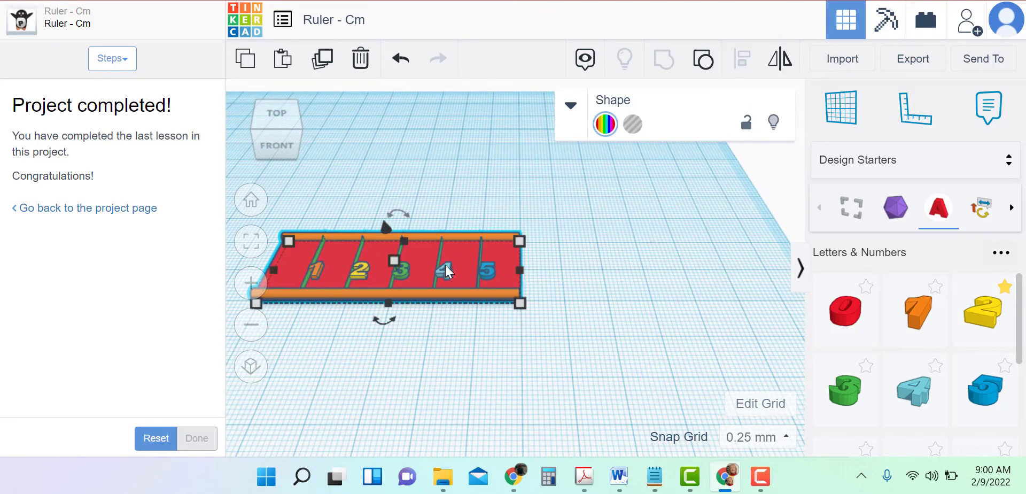
key("ctrl+d")
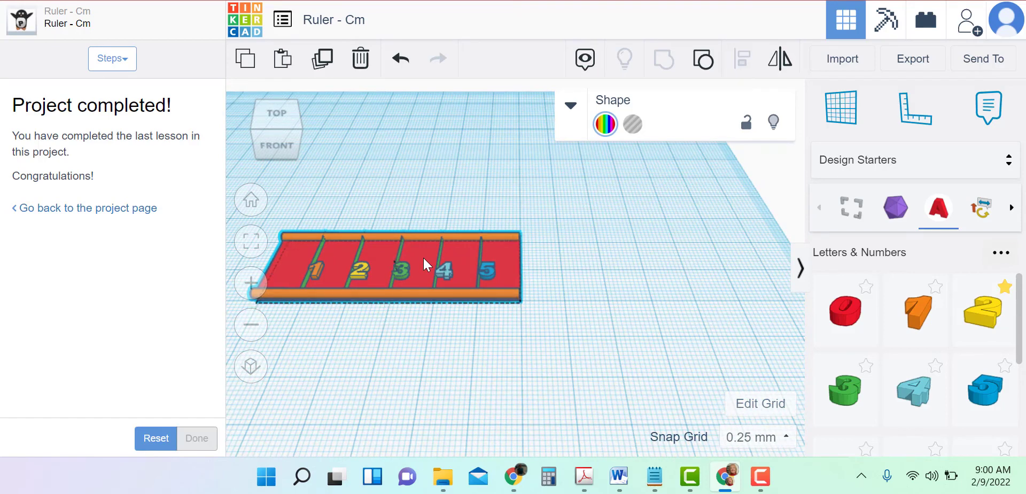
Move the duplicated ruler end to end with the original, offset exactly 50 mm lengthwise and 0 mm crosswise.
left_click_drag(423, 258, 625, 256)
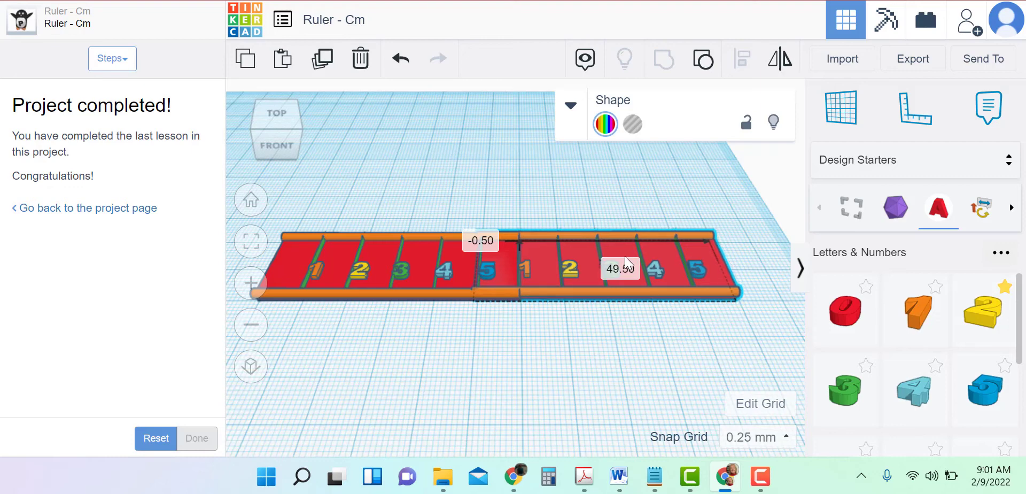
left_click_drag(625, 256, 623, 257)
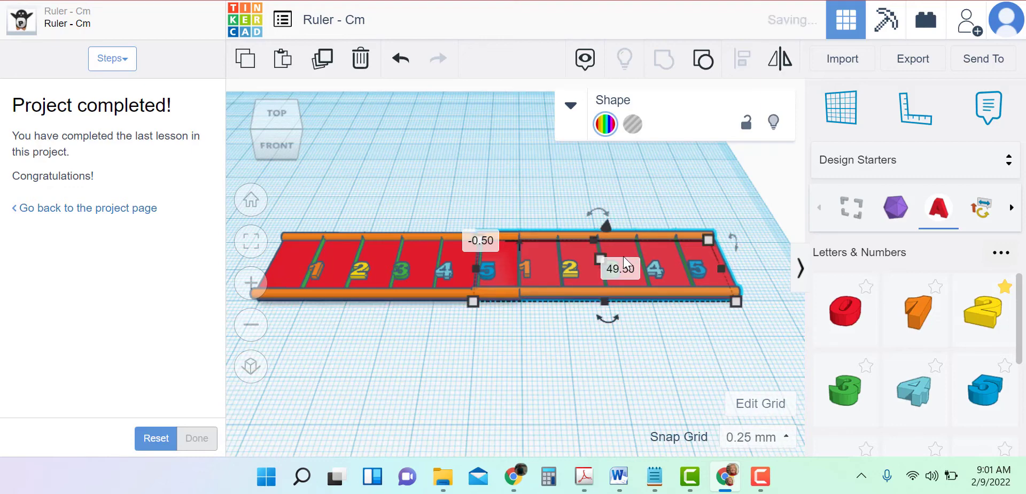
left_click(484, 240)
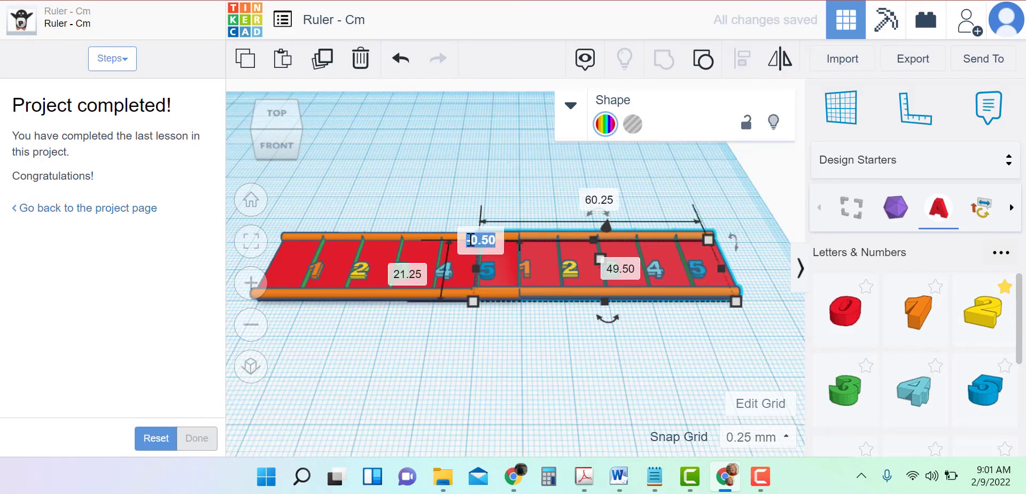
type("0")
key("Return")
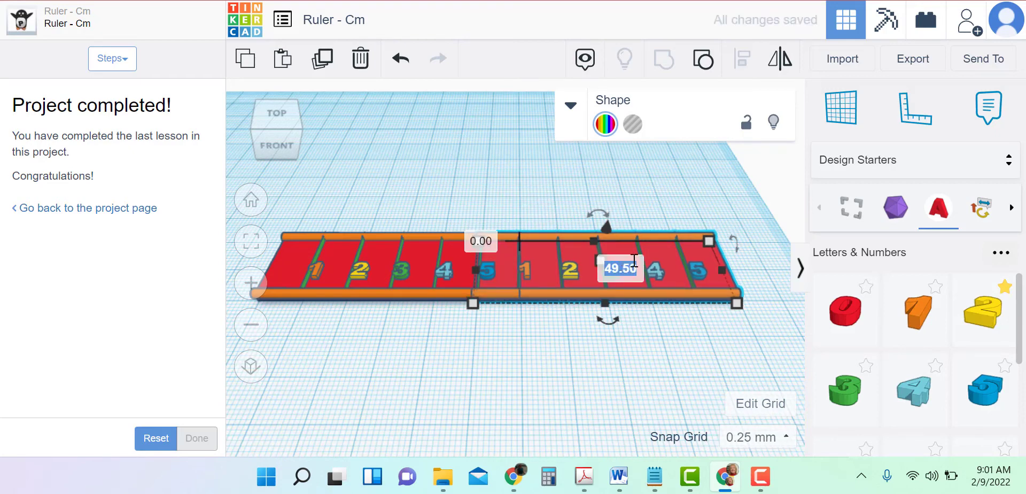
type("50")
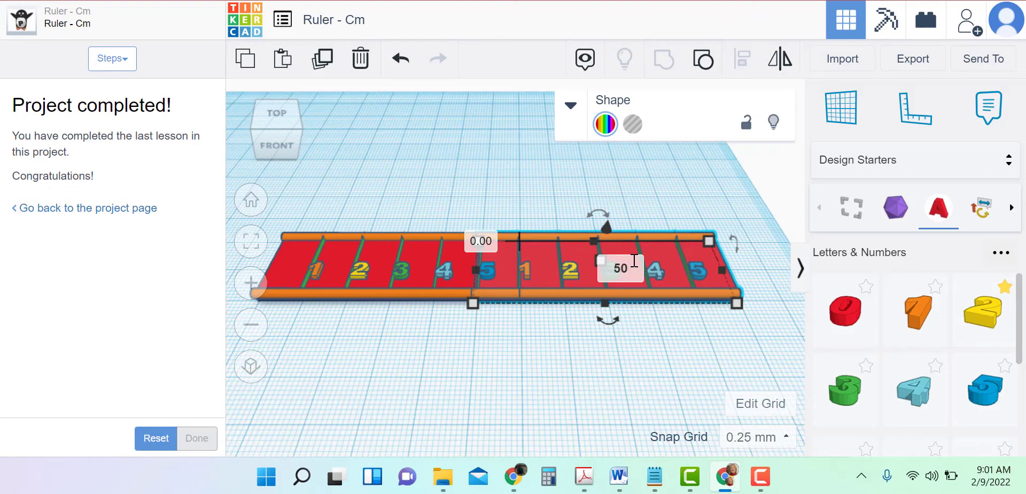
key("Return")
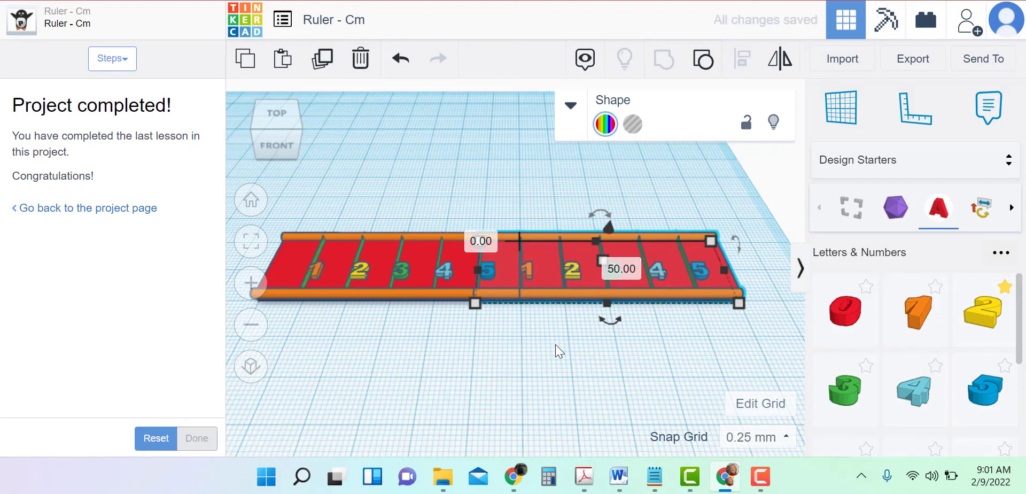
left_click(556, 344)
Ungroup the duplicated ruler section into its separate parts.
scroll(555, 321, "up", 5)
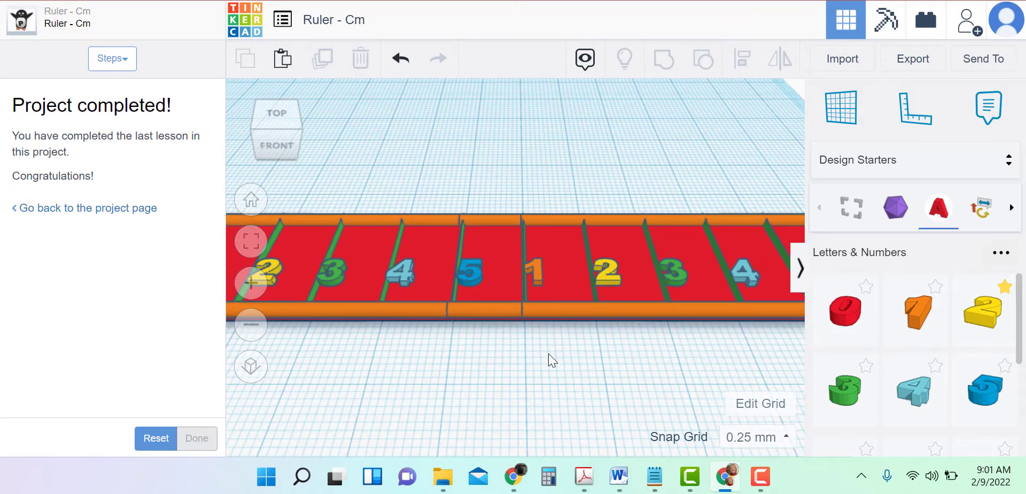
scroll(550, 359, "up", 2)
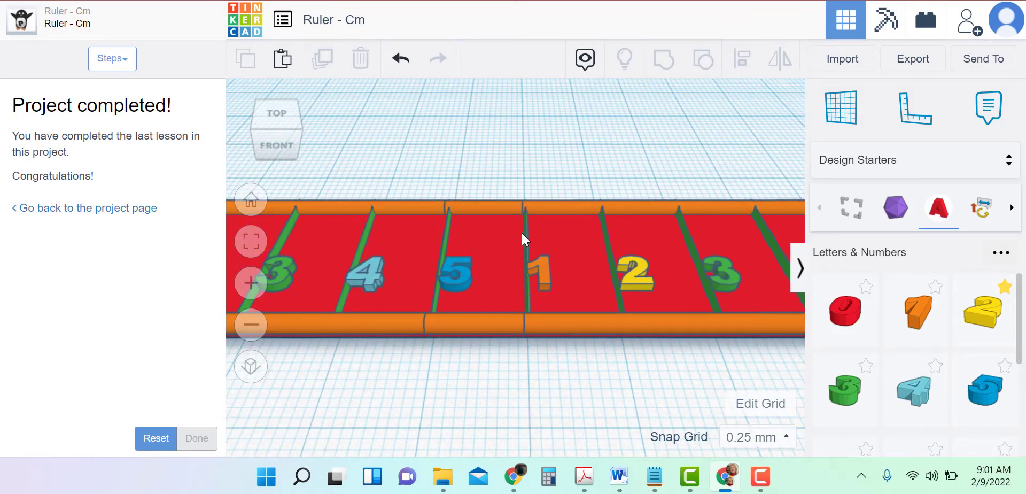
left_click(542, 272)
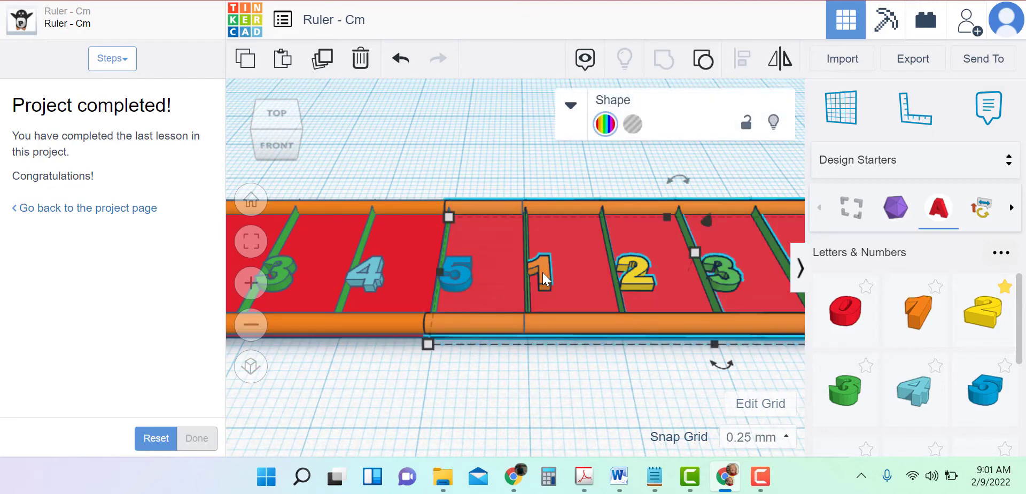
left_click(706, 61)
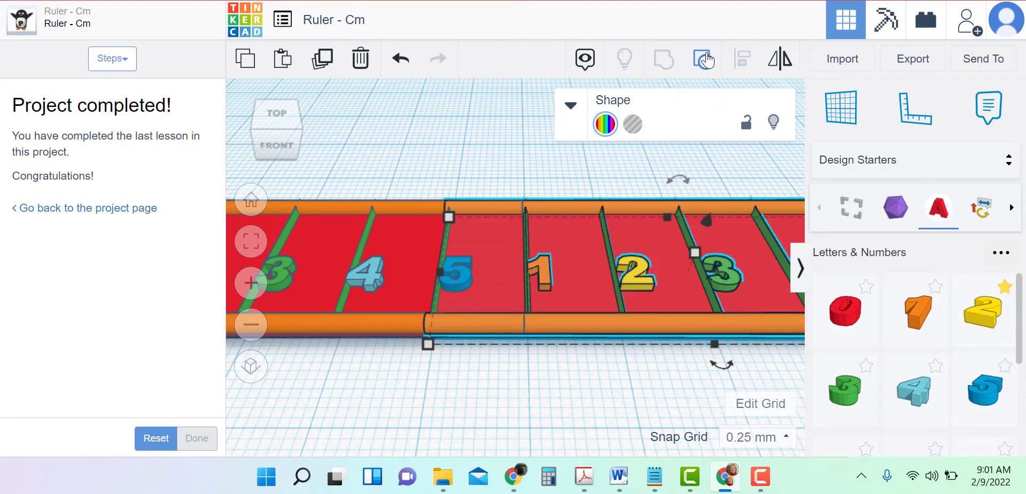
left_click(511, 127)
Place the number shapes 6, 7, 8 and 9 in a row on the workplane in front of the duplicated ruler.
middle_click_drag(599, 384, 402, 324)
scroll(557, 333, "down", 5)
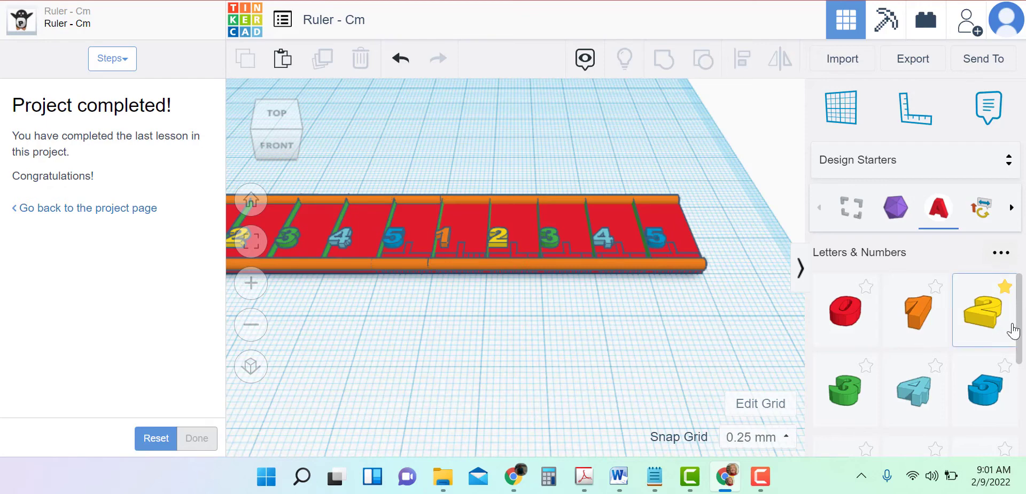
scroll(1022, 331, "down", 3)
scroll(1023, 332, "down", 3)
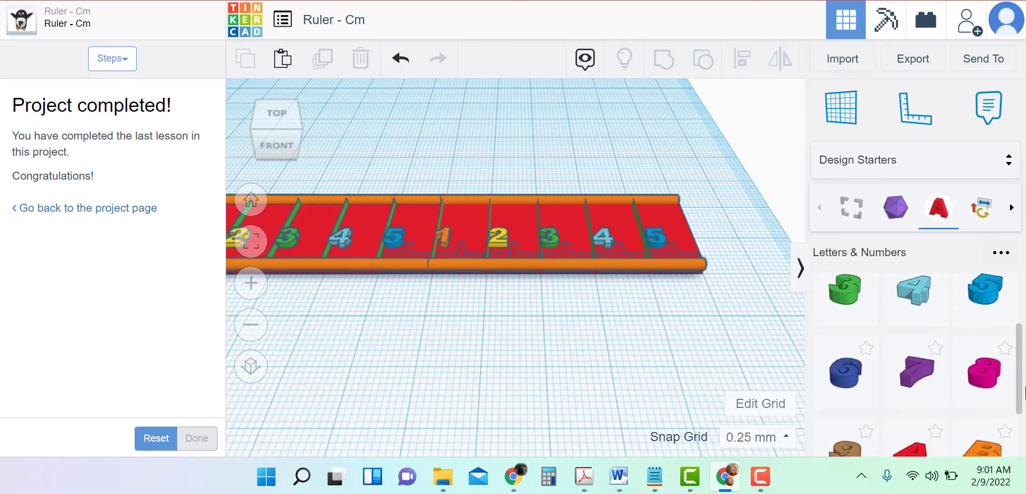
left_click_drag(846, 330, 448, 343)
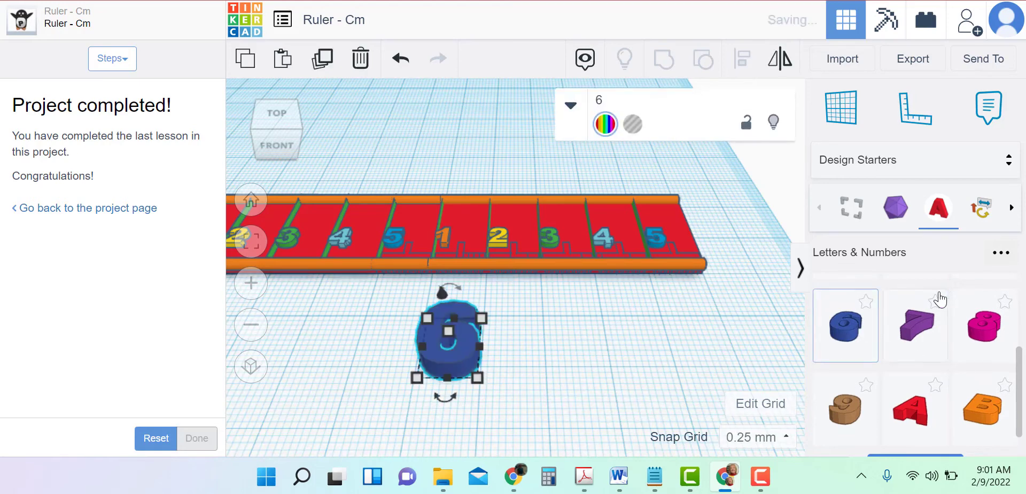
left_click_drag(919, 327, 521, 349)
left_click_drag(990, 337, 590, 346)
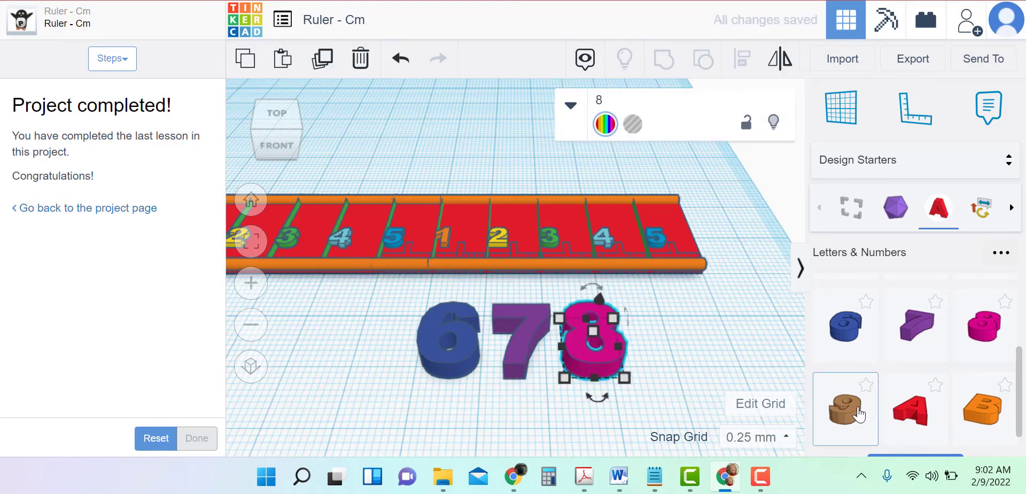
left_click_drag(867, 423, 664, 340)
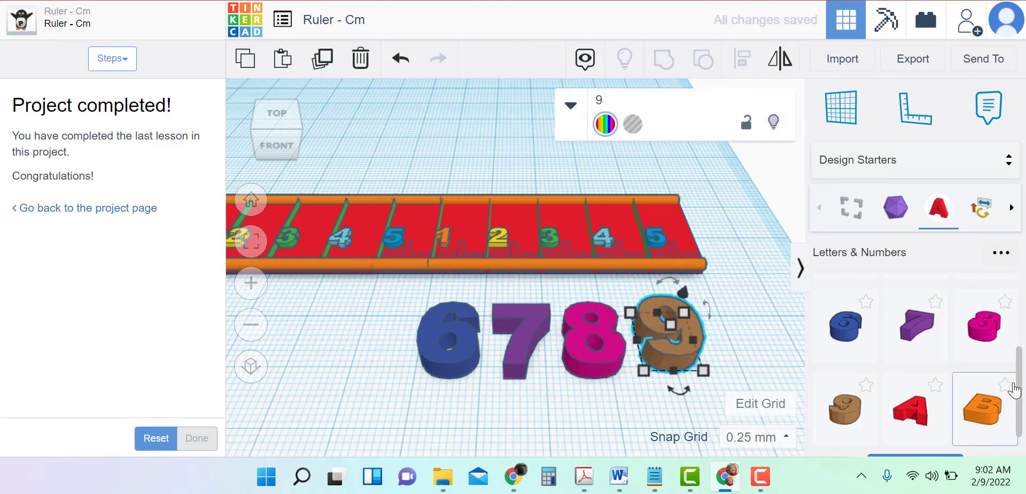
Place the number shapes 1 and 0 side by side as a 10, in front of the row of new numbers.
scroll(1023, 449, "down", 2)
scroll(1022, 449, "up", 5)
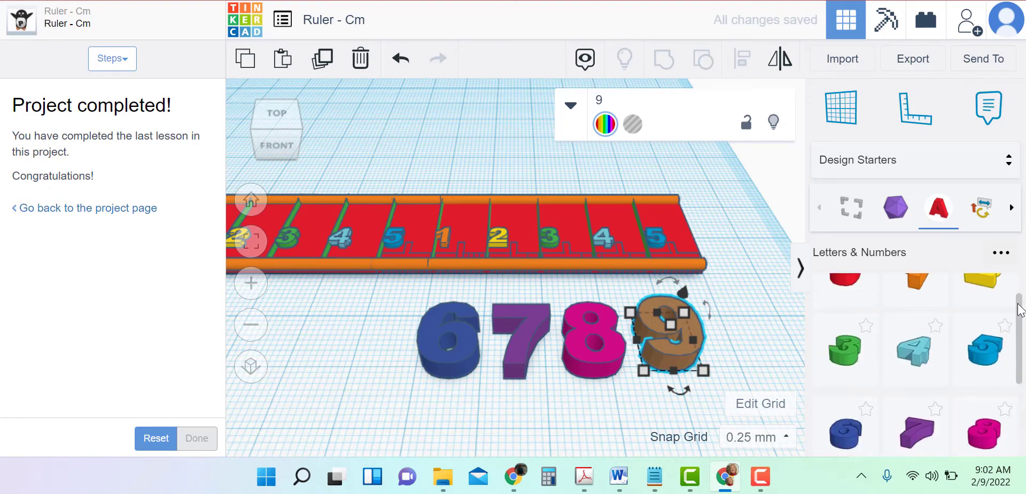
left_click_drag(924, 320, 547, 430)
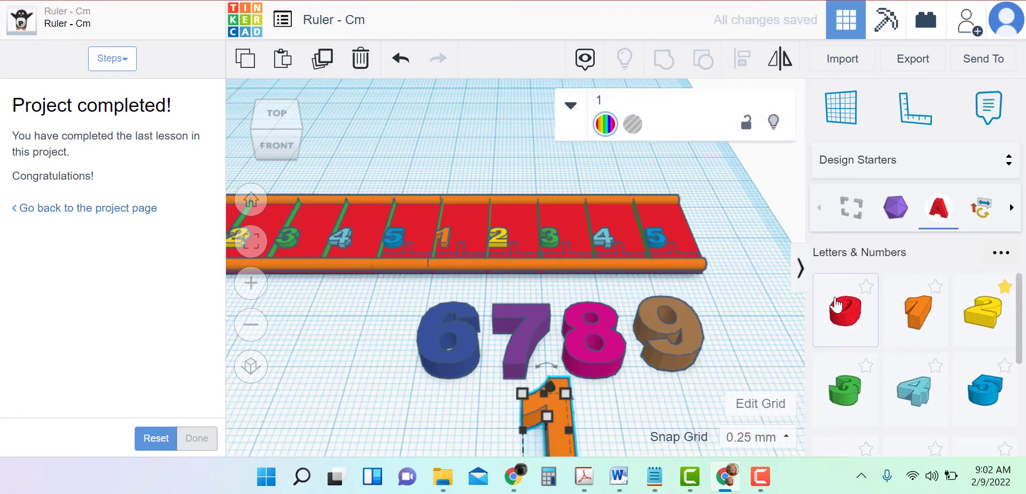
left_click_drag(846, 310, 612, 429)
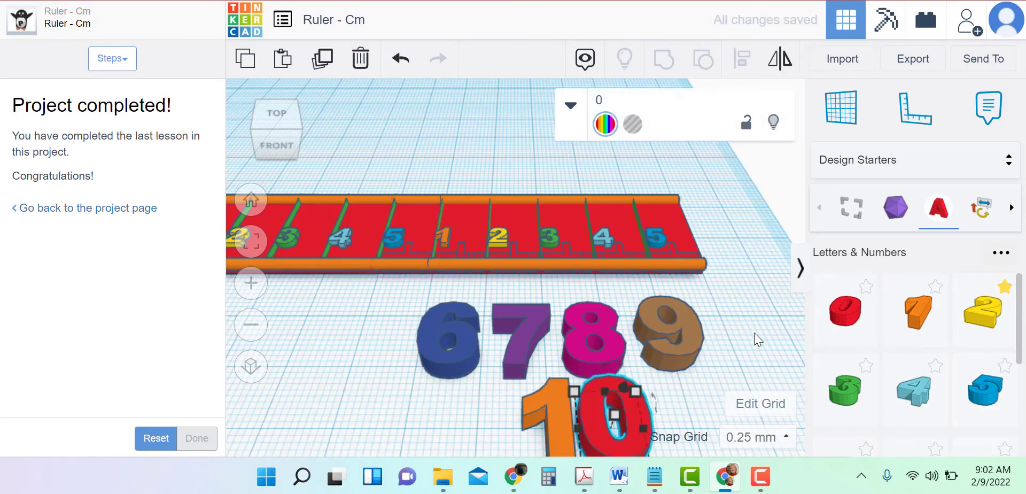
left_click(722, 344)
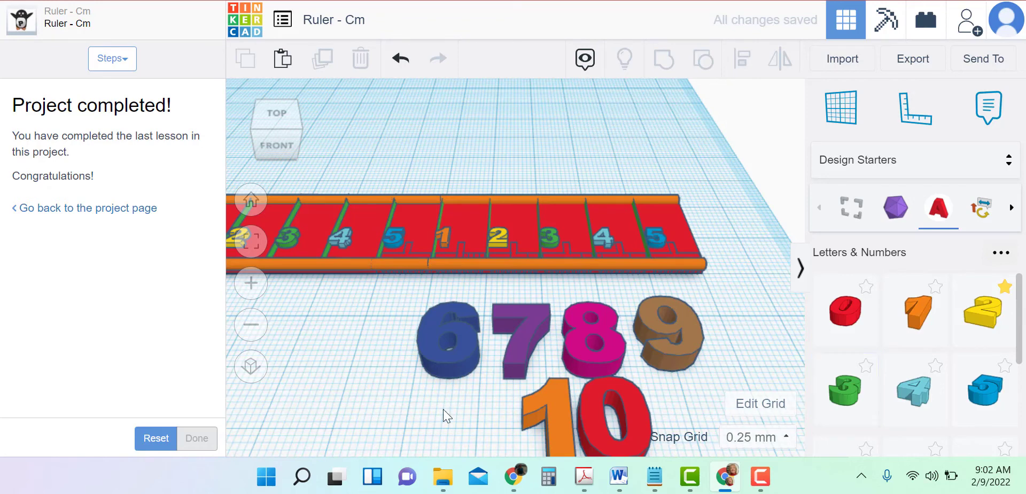
Ungroup the original ruler section and its grouped numbers so each number is a separate shape.
left_click(395, 238)
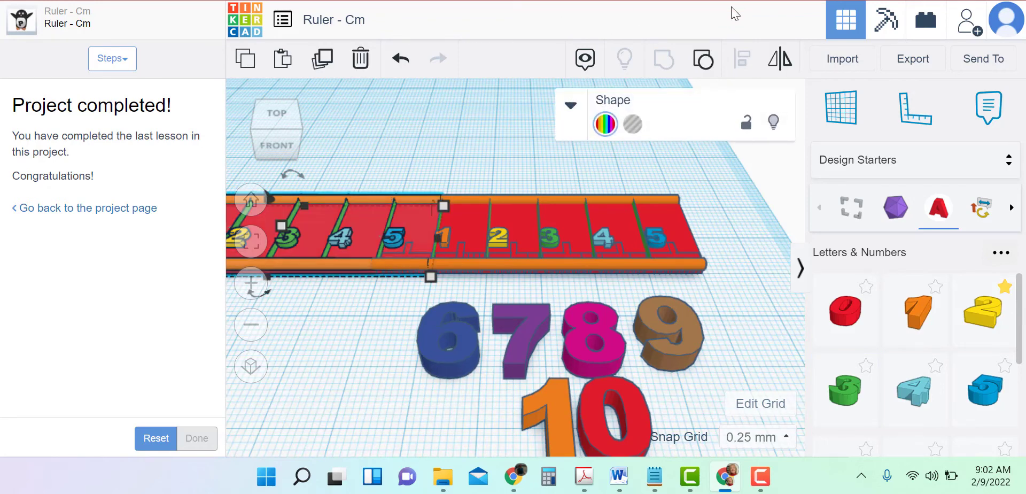
left_click(705, 58)
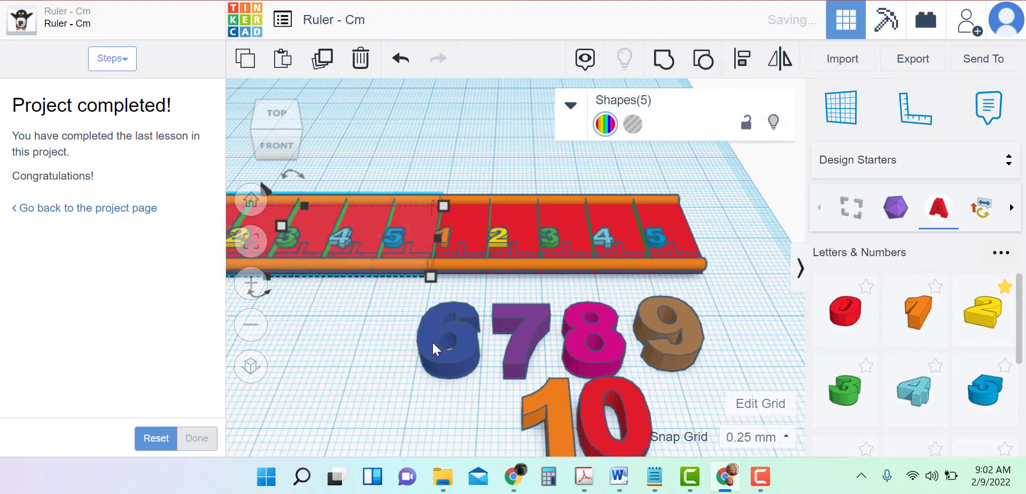
left_click(382, 320)
left_click(397, 239)
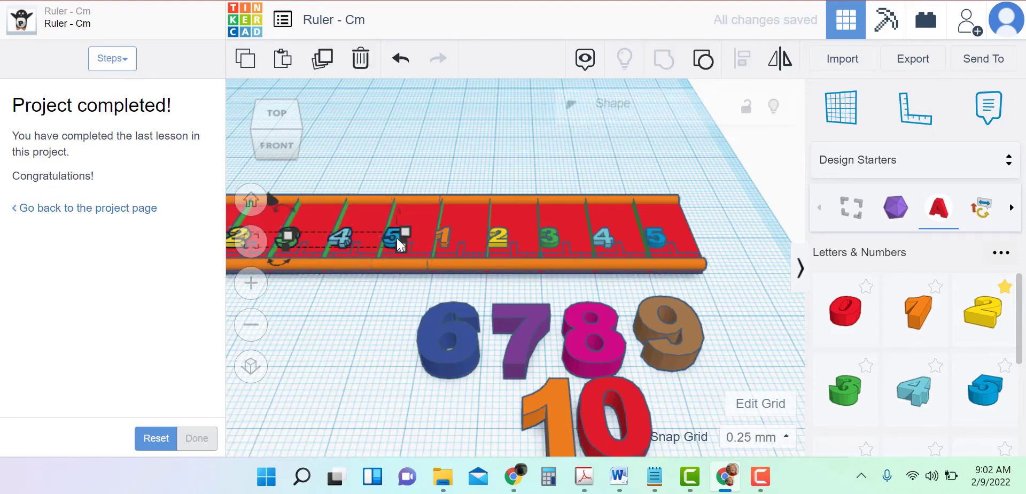
left_click(704, 58)
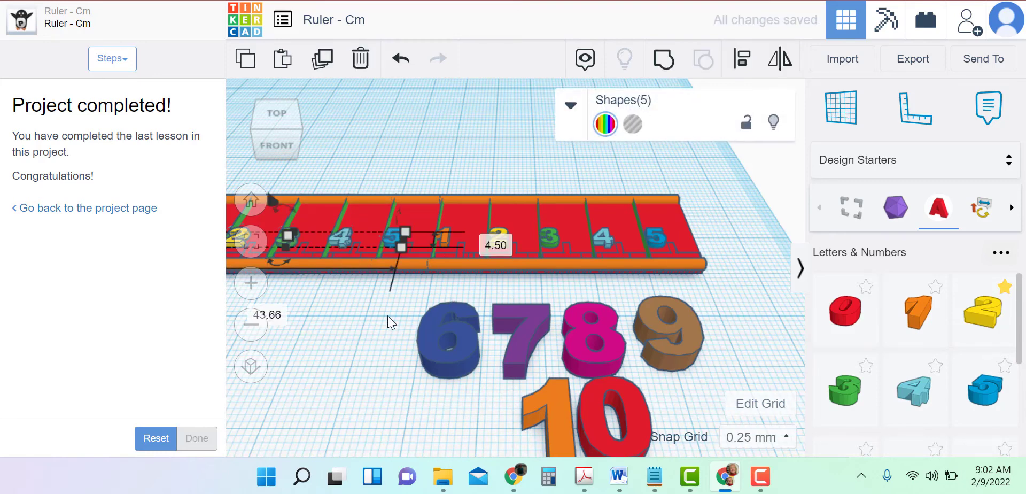
Check the width and length of the number 5 on the original ruler section.
left_click(396, 239)
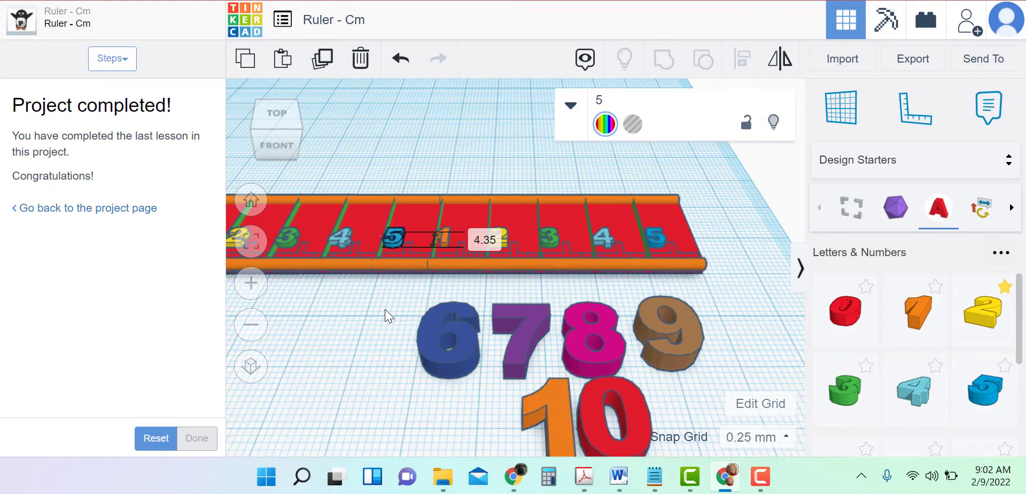
right_click_drag(385, 309, 436, 268)
scroll(444, 266, "up", 3)
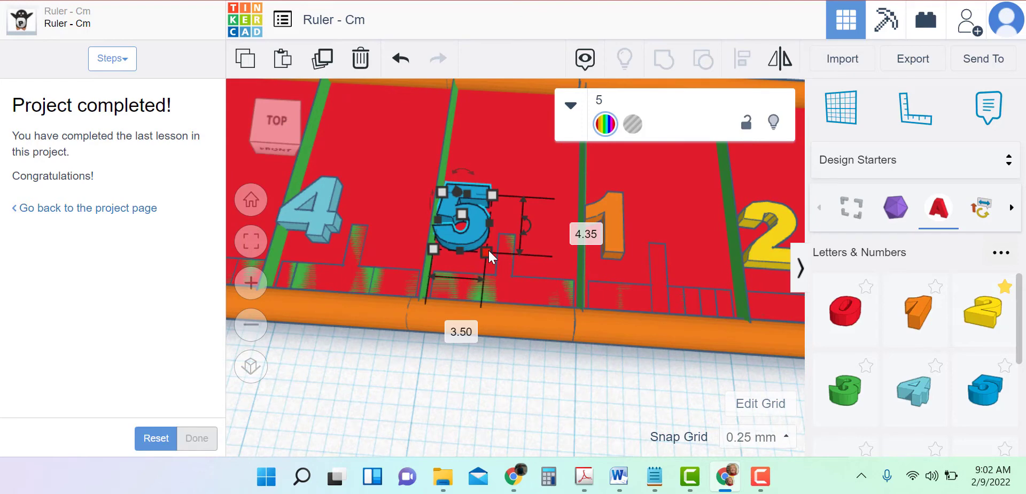
Set the width of the new number 6 to 3.5 mm.
middle_click_drag(500, 403, 434, 181)
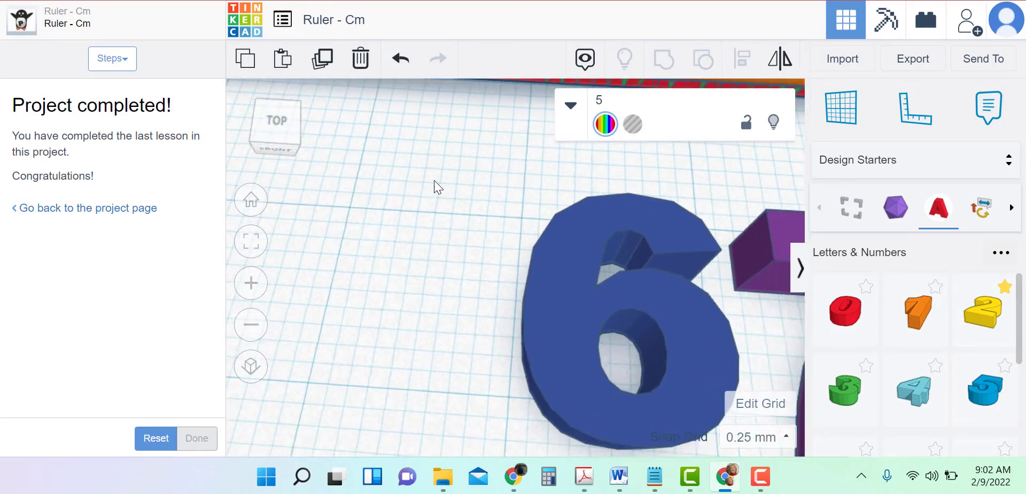
right_click_drag(434, 181, 667, 243)
left_click(635, 304)
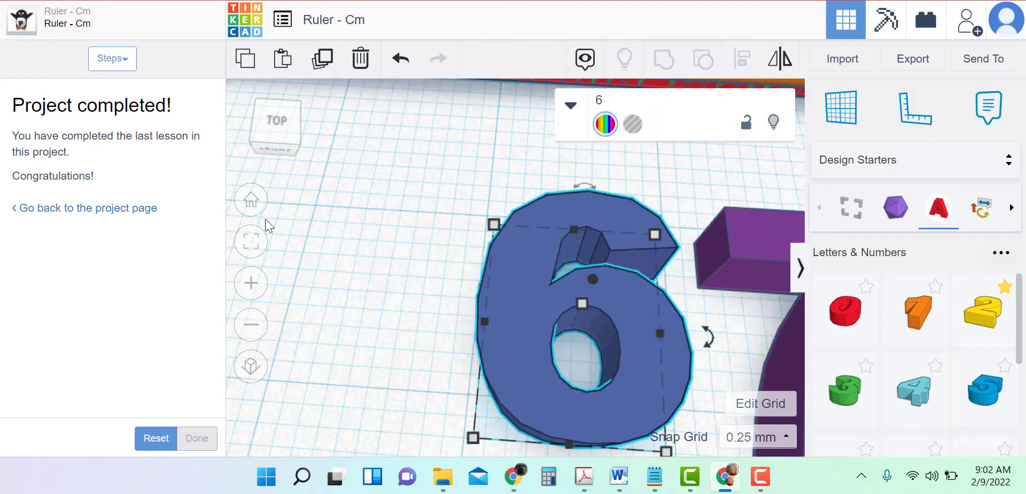
right_click_drag(572, 392, 500, 327)
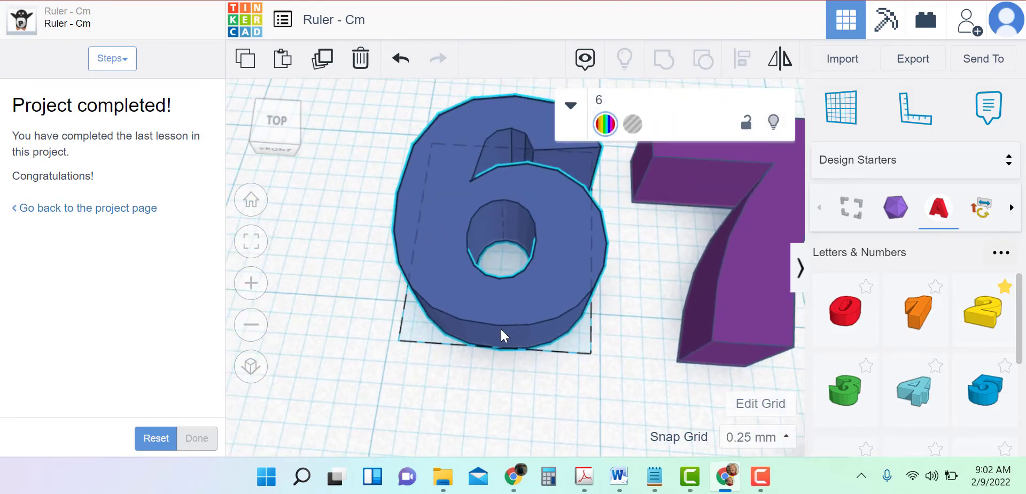
mouse_move(590, 354)
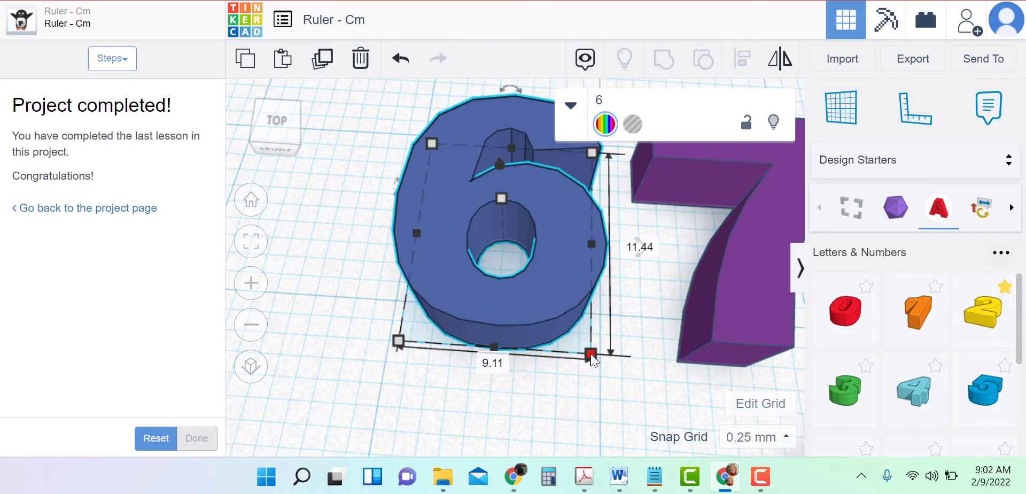
left_click(494, 363)
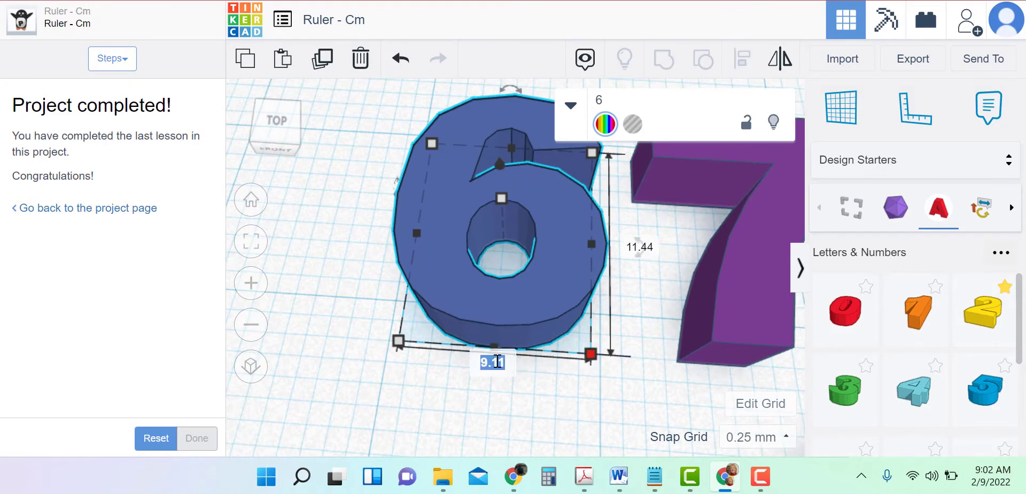
type("3.5")
key("Return")
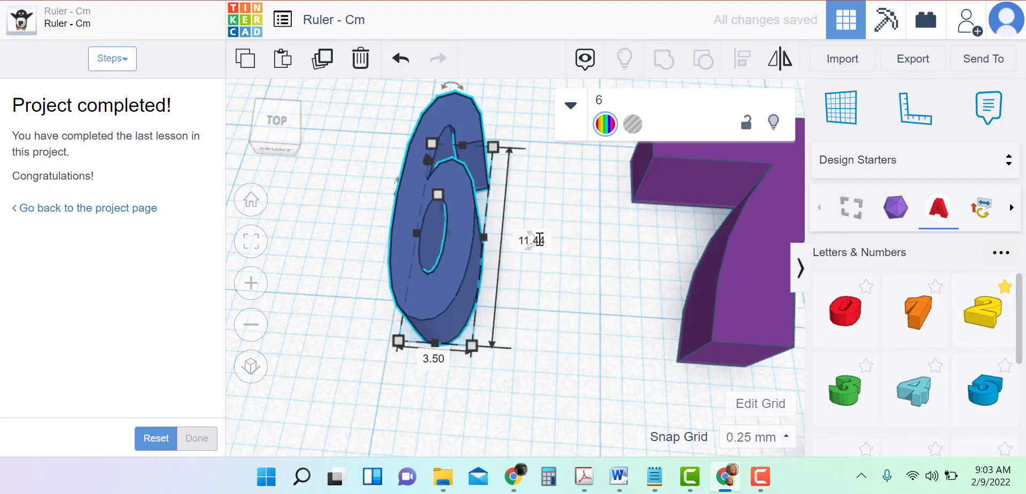
Set the length of the new number 6 to 4.35 mm.
mouse_move(540, 247)
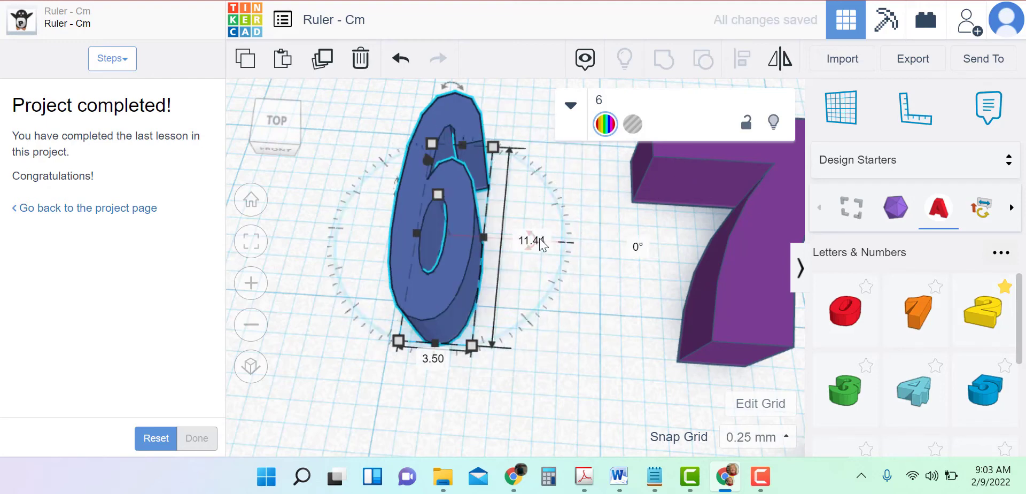
left_click(517, 282)
left_click(441, 291)
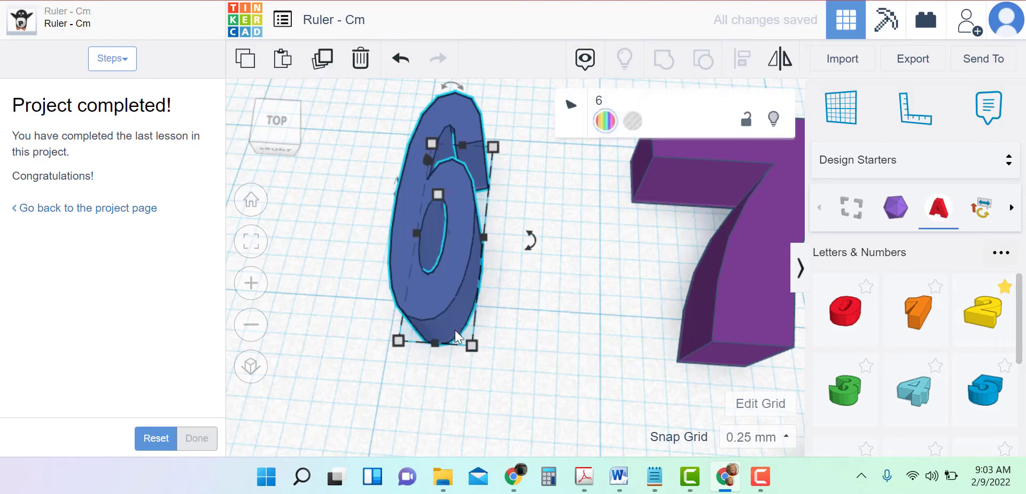
left_click(535, 242)
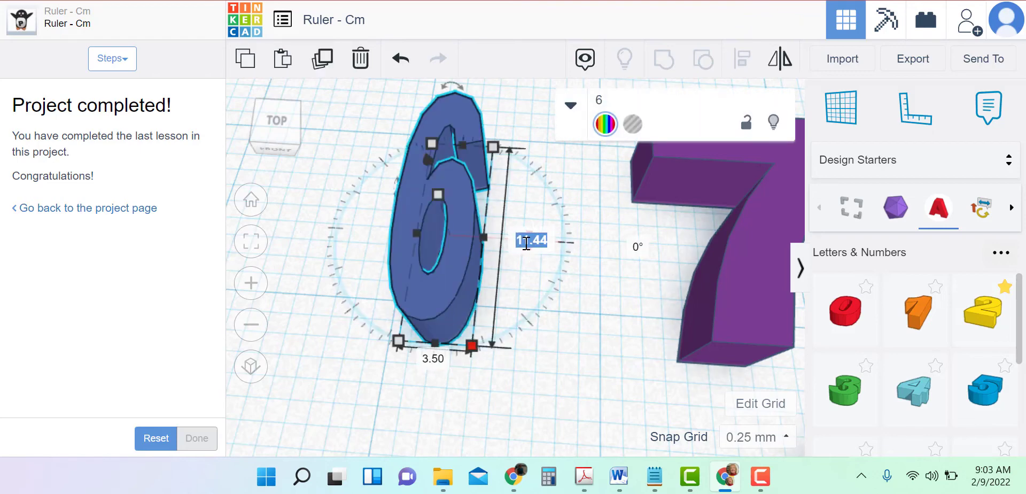
type("4.35")
key("Return")
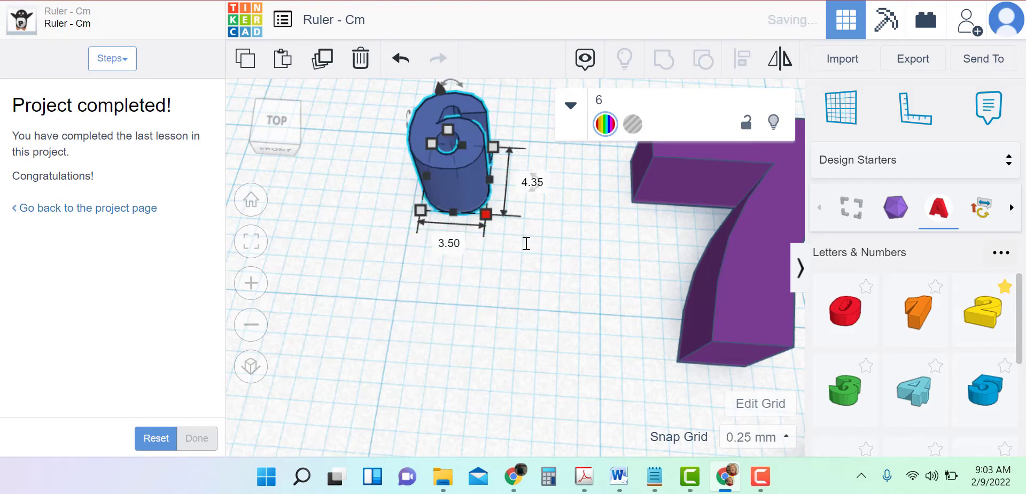
Check the height, width and length of the number 5 on the original ruler section.
key("f")
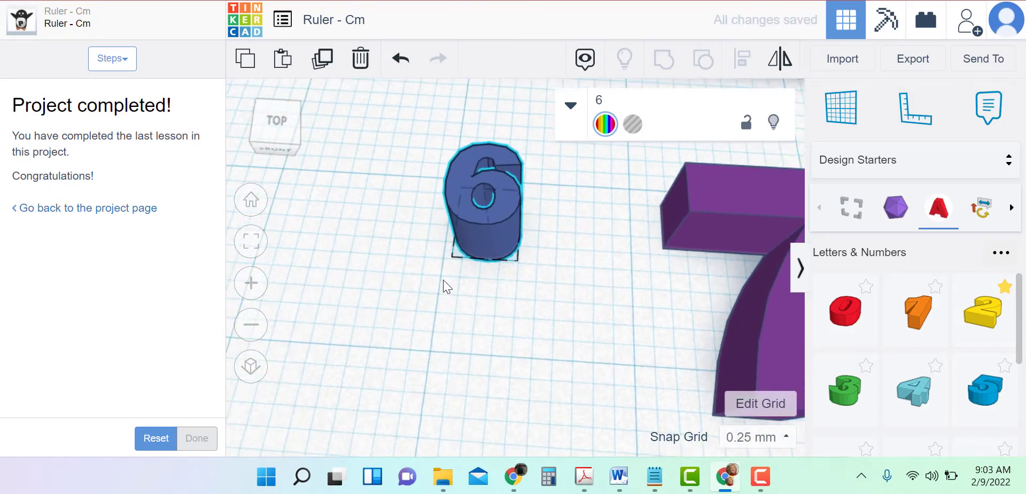
scroll(350, 262, "down", 5)
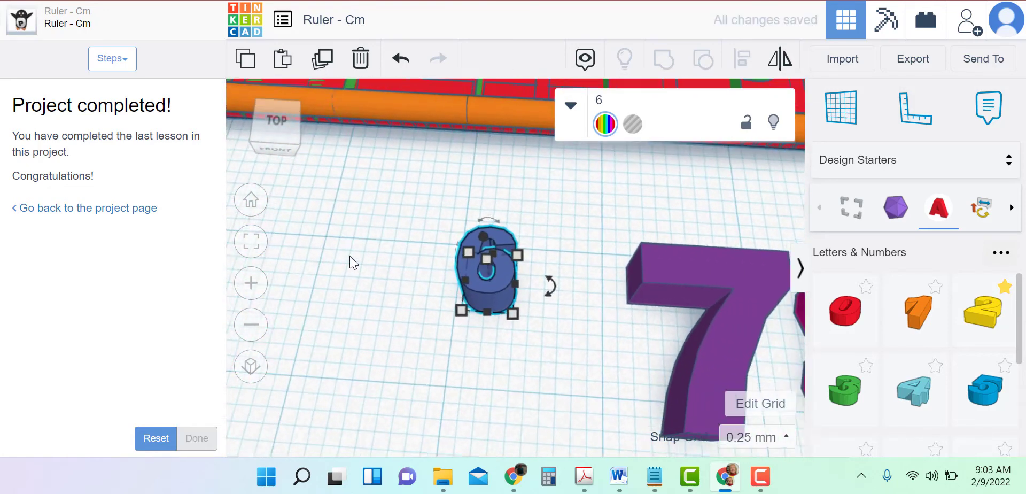
left_click(436, 108)
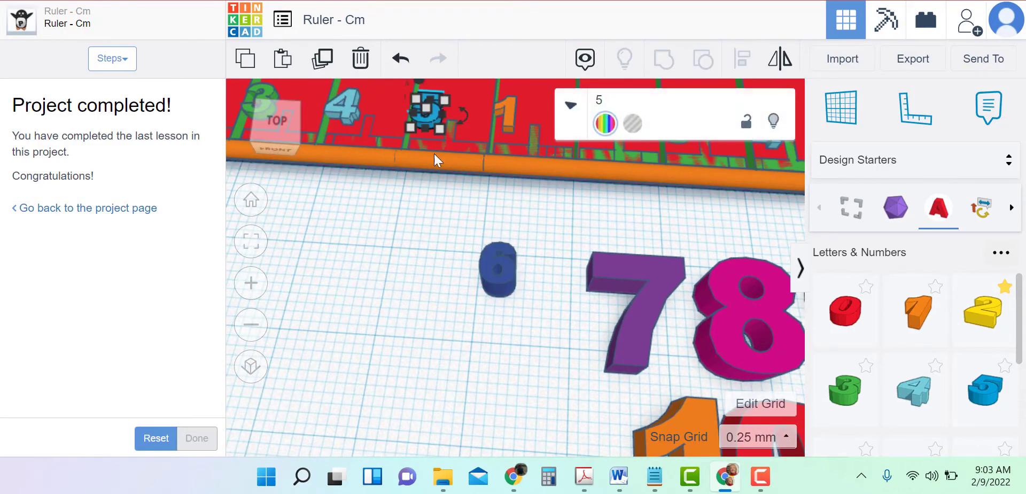
scroll(436, 196, "up", 3)
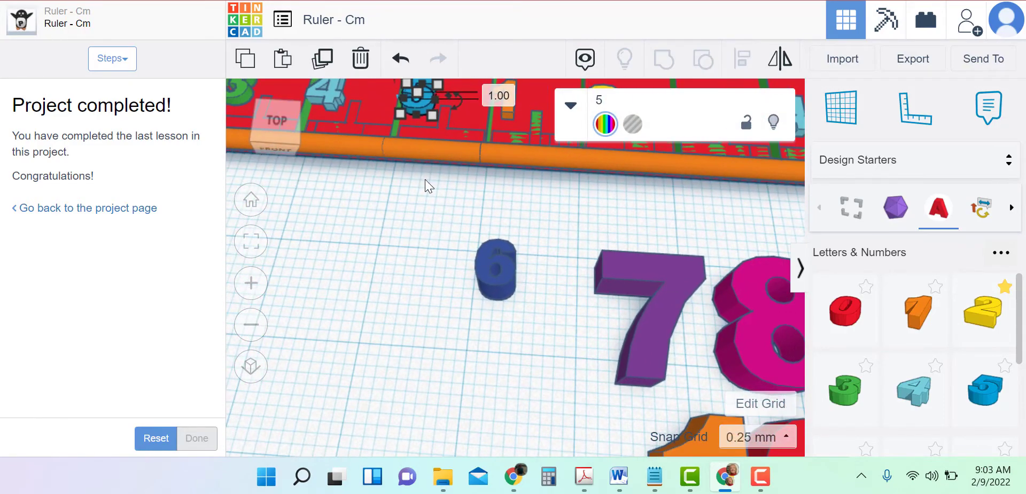
middle_click_drag(425, 179, 417, 310)
scroll(396, 250, "down", 2)
scroll(382, 266, "up", 3)
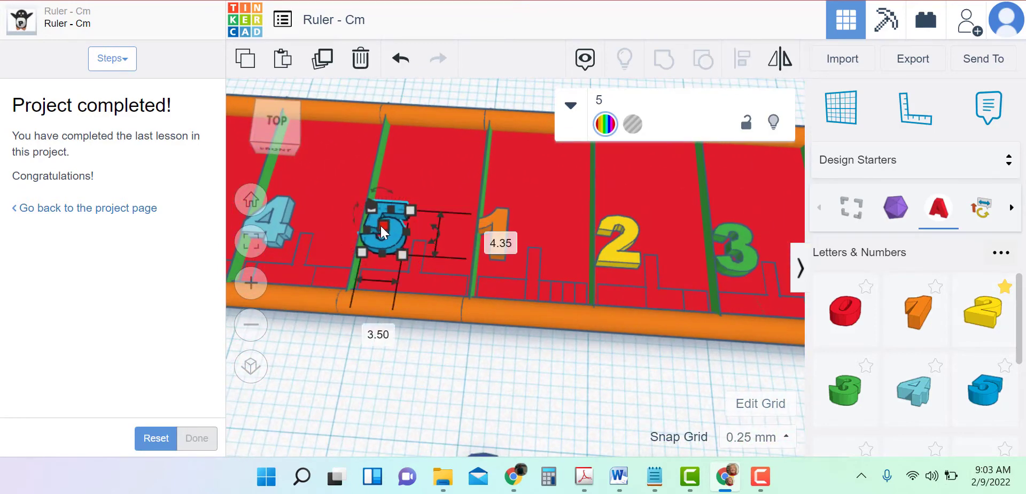
Set the height of the new number 6 to 1 mm.
left_click(483, 399)
middle_click_drag(489, 400, 485, 195)
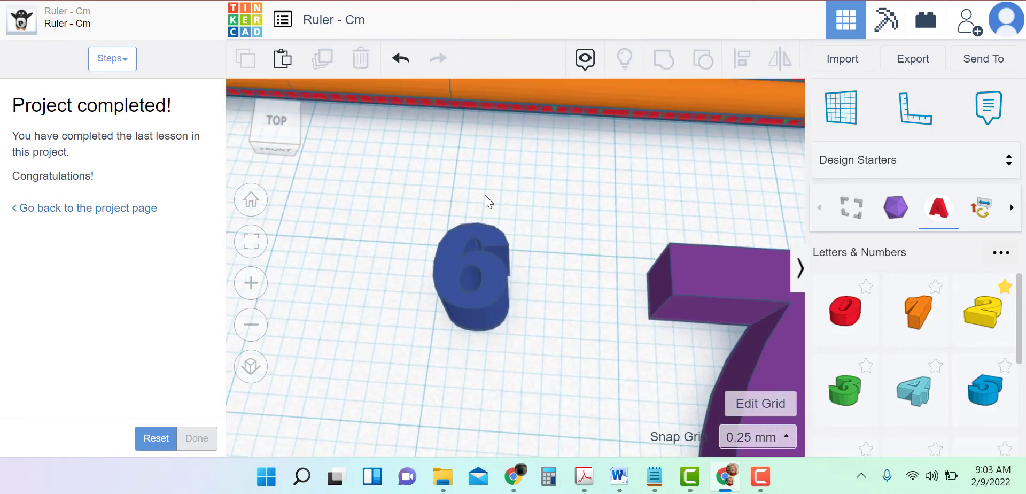
left_click(484, 270)
left_click(520, 271)
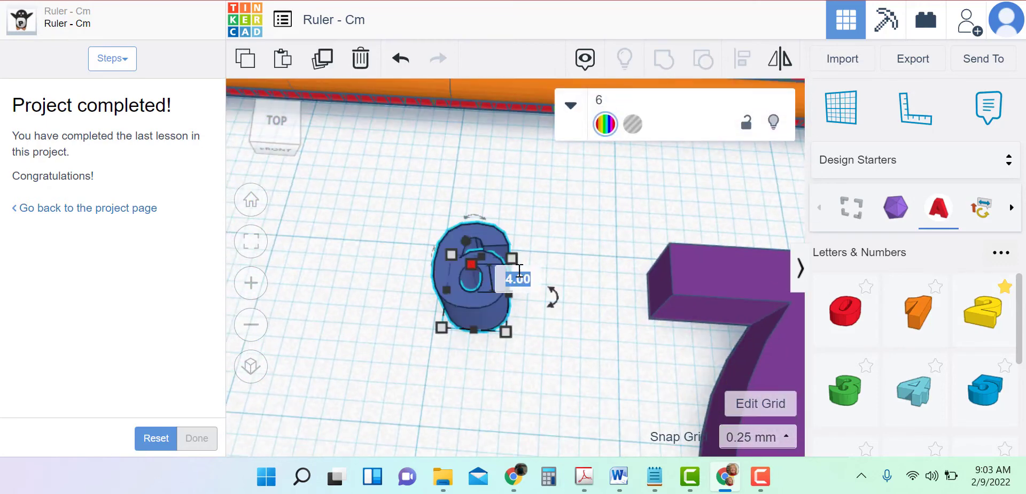
left_click(489, 283)
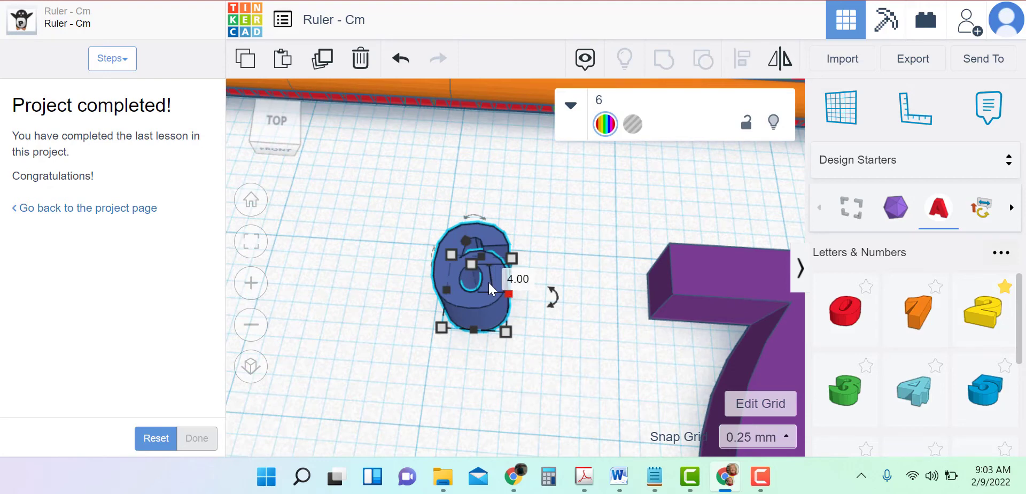
left_click(512, 278)
type("1")
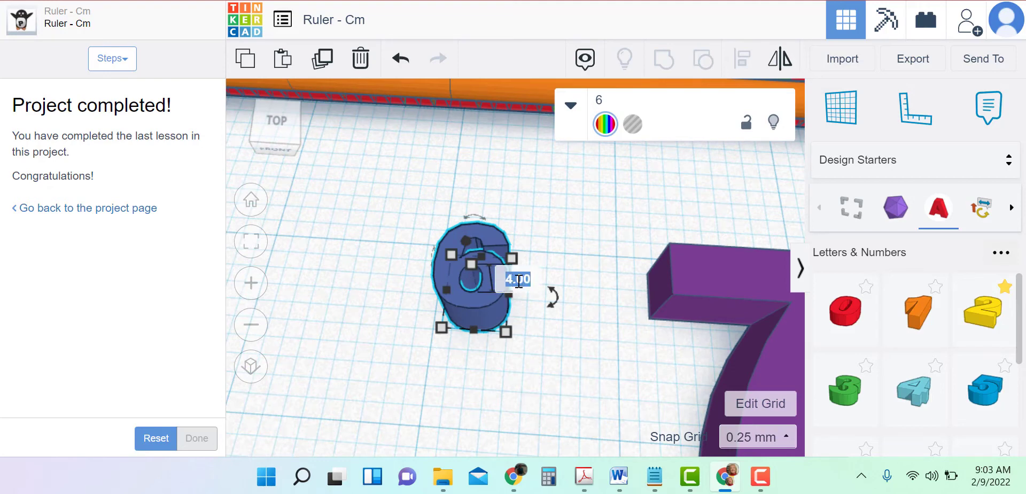
key("Return")
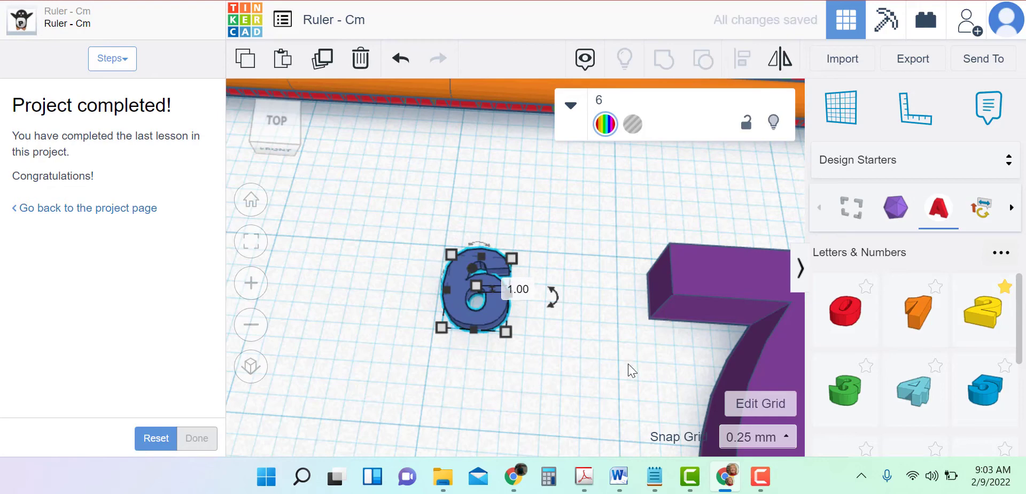
left_click(628, 369)
Resize the new number 7 to a length of 4.35 mm and a width of 3.5 mm.
scroll(520, 273, "up", 3)
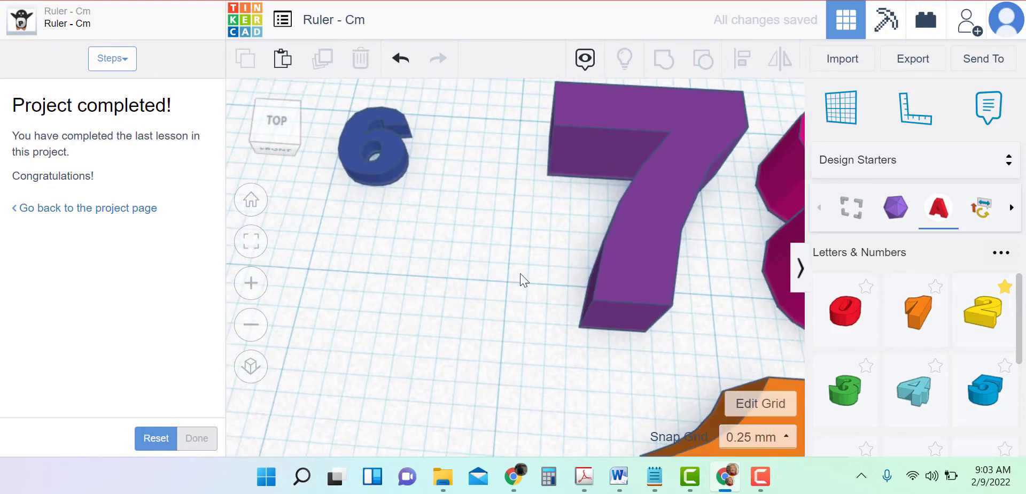
left_click(641, 219)
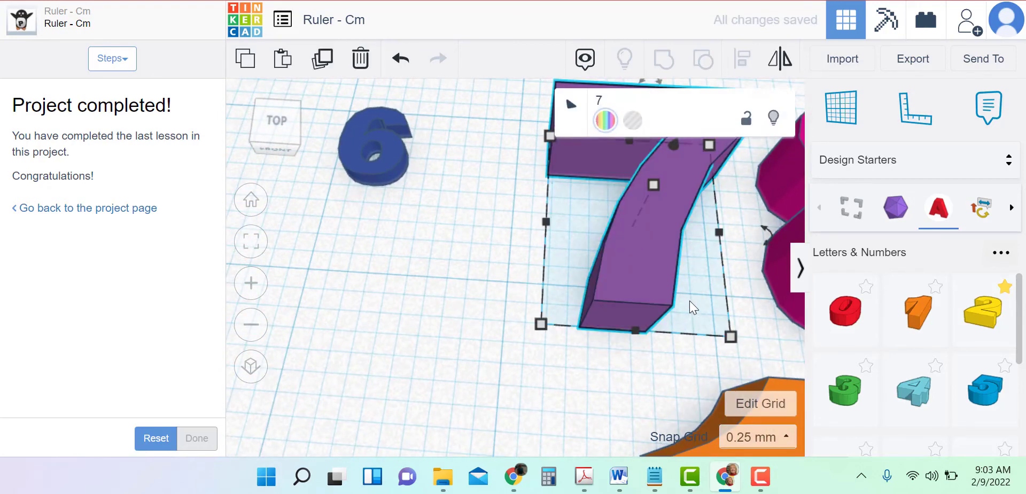
left_click(542, 323)
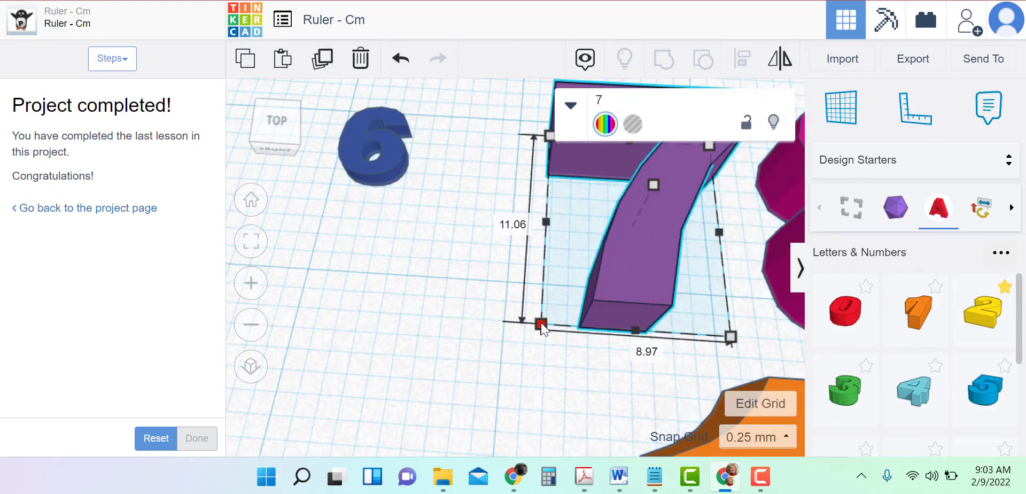
left_click(491, 218)
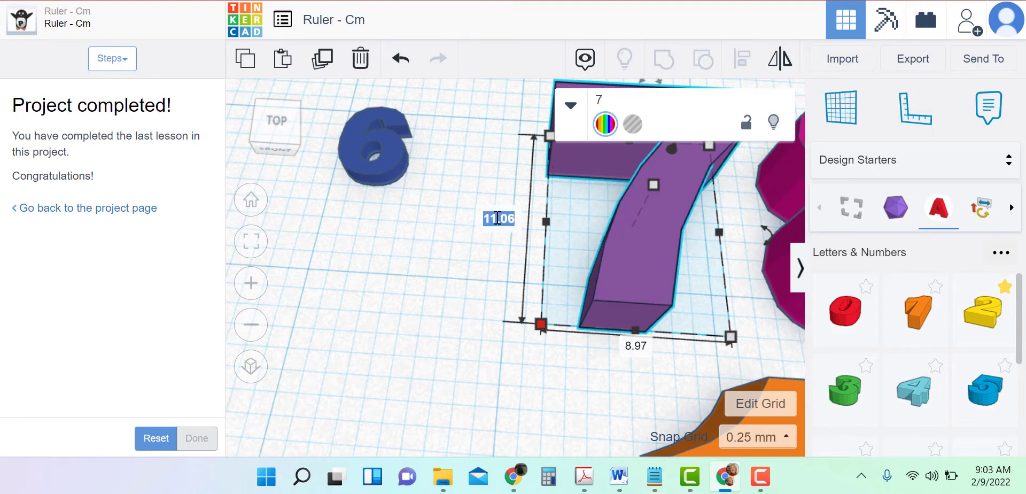
key("BackSpace")
type("4.35")
key("Return")
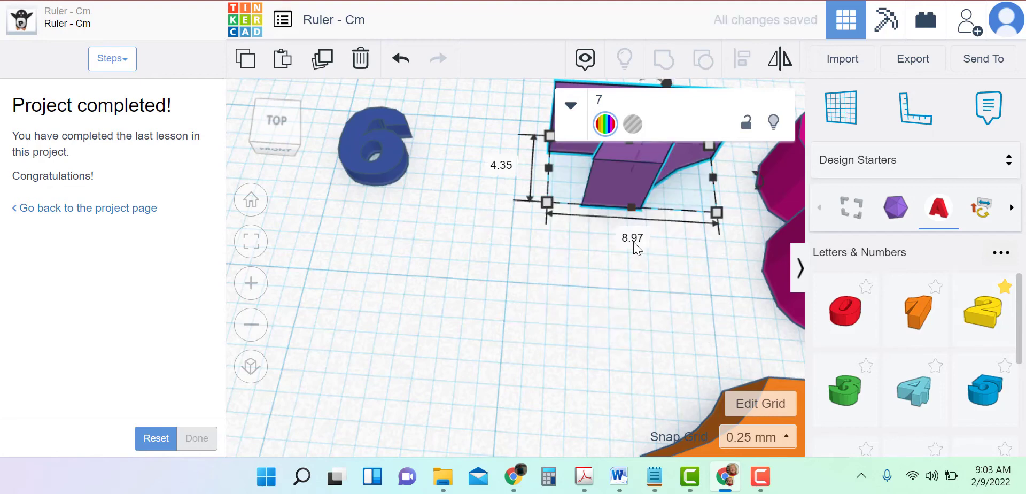
left_click(635, 240)
type("3.5")
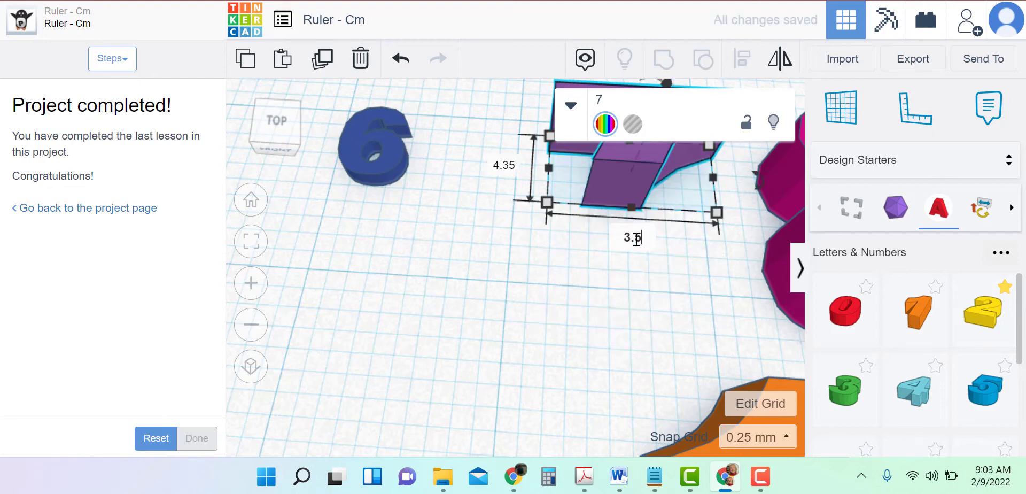
key("Return")
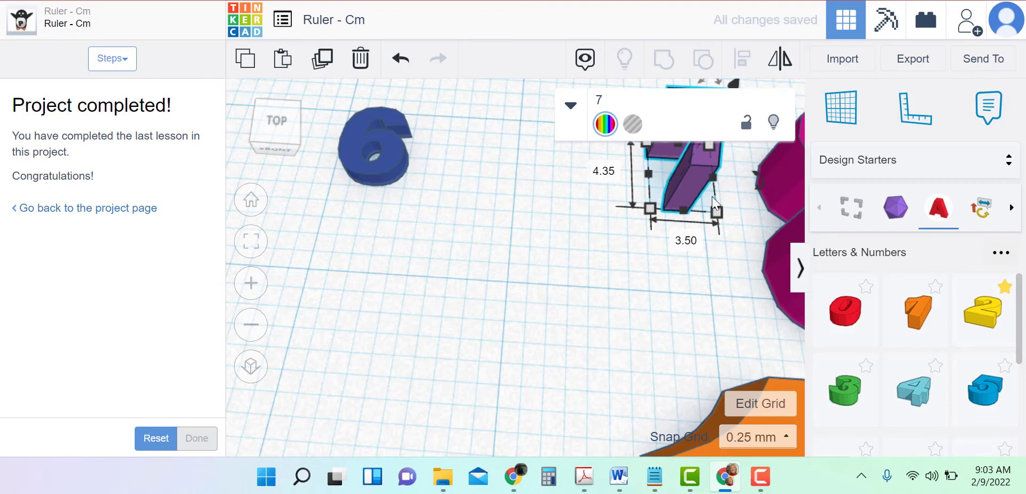
Set the length of the new number 7 to 4.4 mm.
left_click(762, 181)
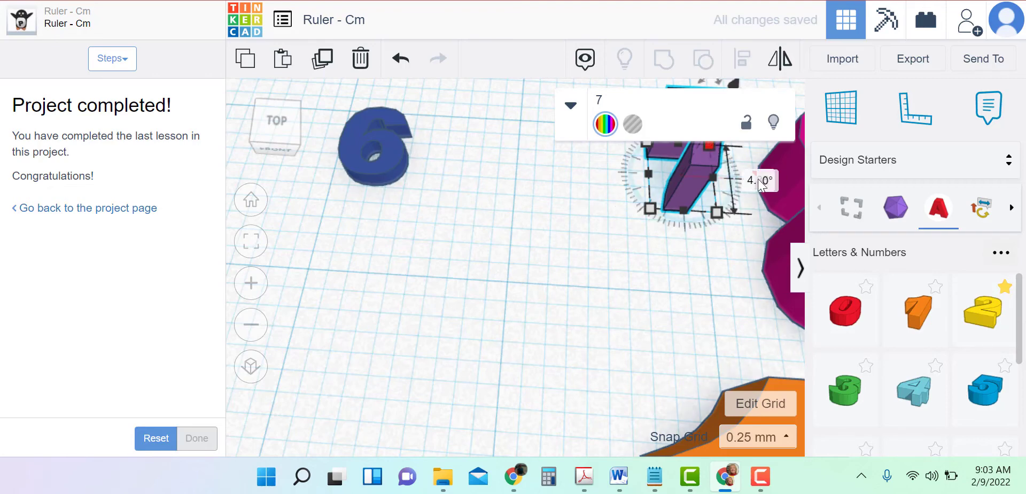
type("4.4")
key("Return")
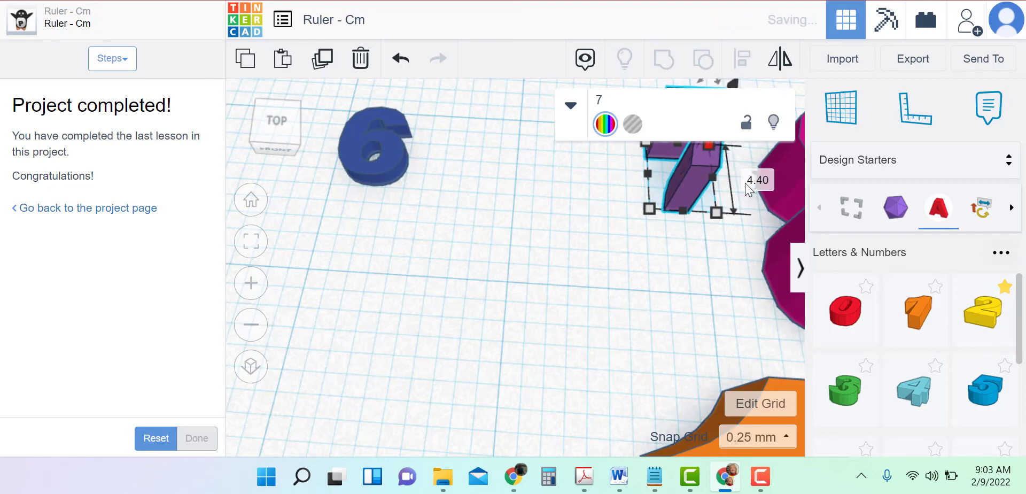
Set the height of the new number 7 to 1 mm.
key("f")
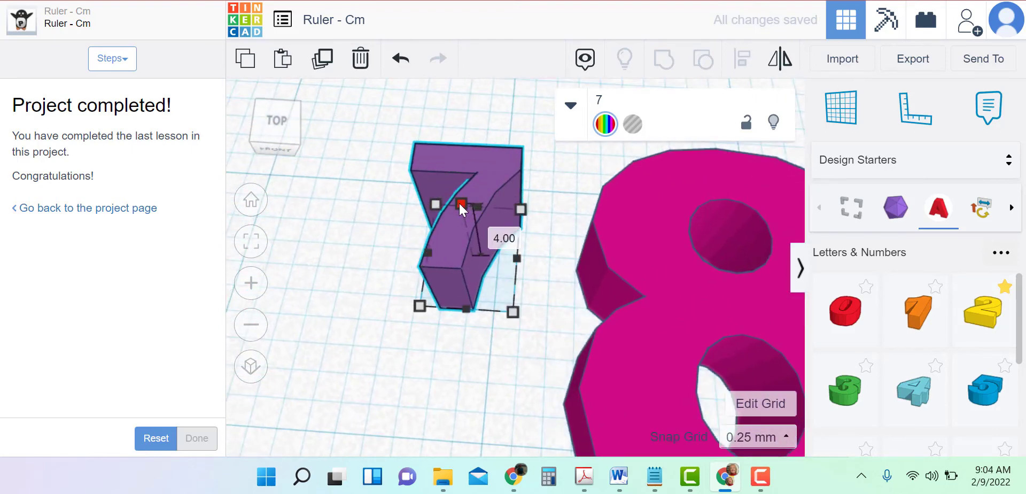
left_click(492, 233)
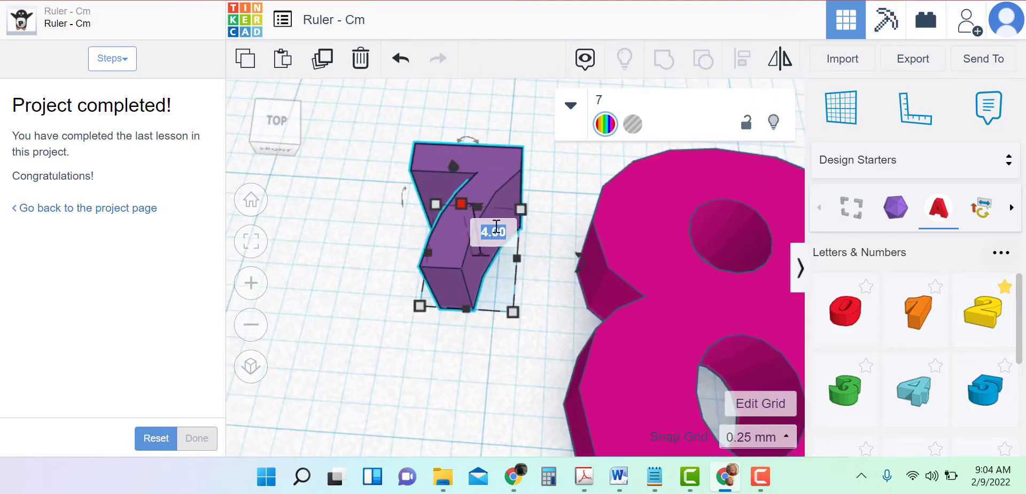
type("1")
key("Return")
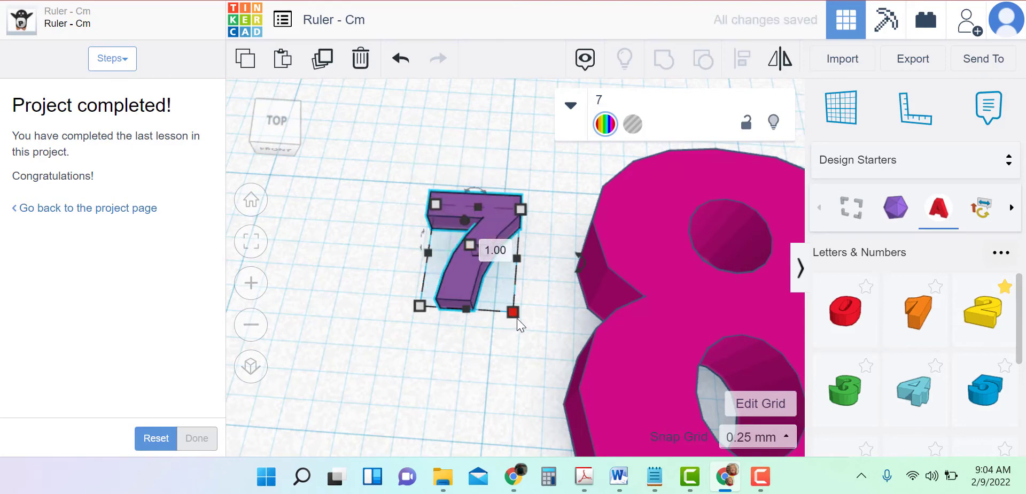
Correct the footprint of the new number 7 to 4.35 mm long and 3.5 mm wide.
mouse_move(516, 309)
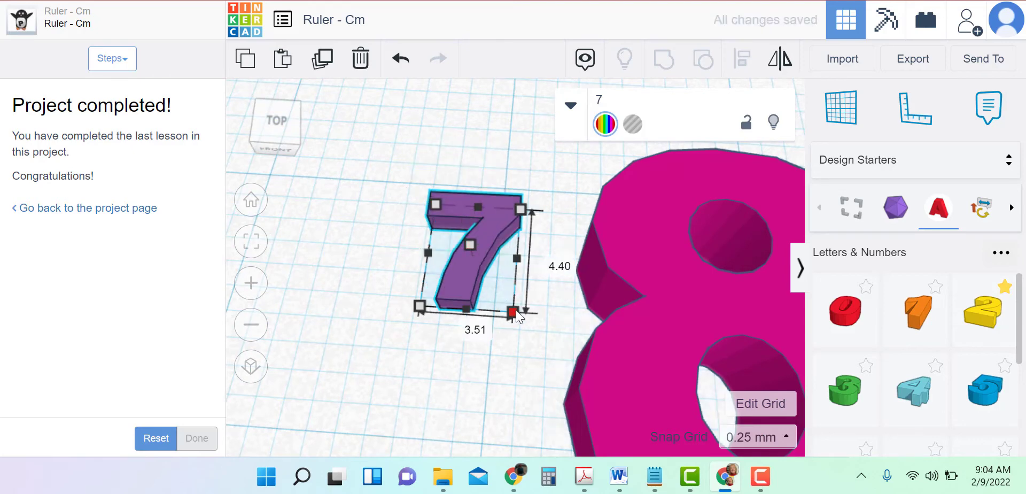
left_click(552, 263)
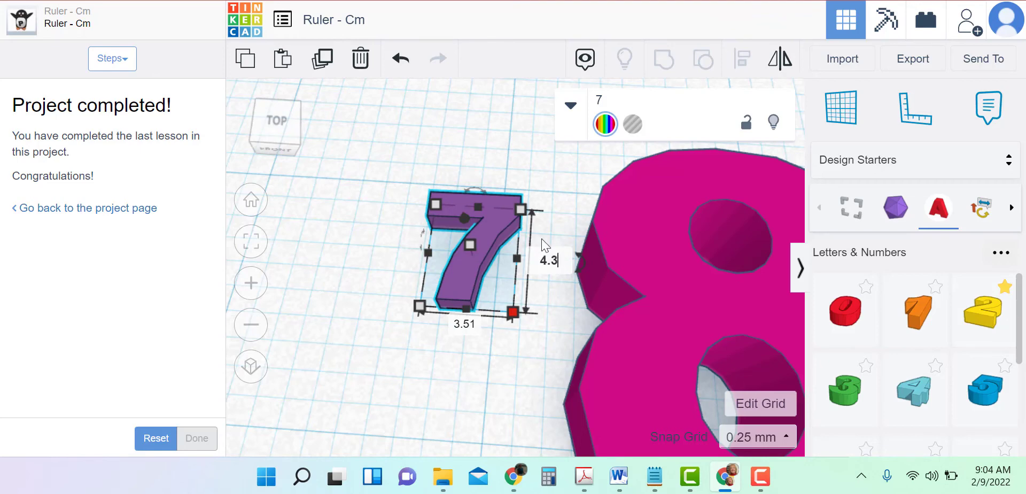
type("4.35")
key("Return")
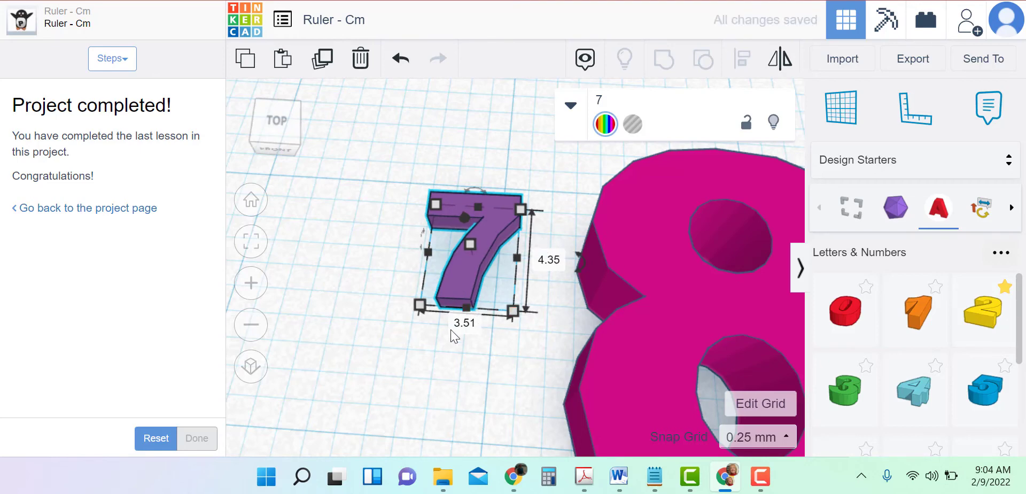
type("3.5")
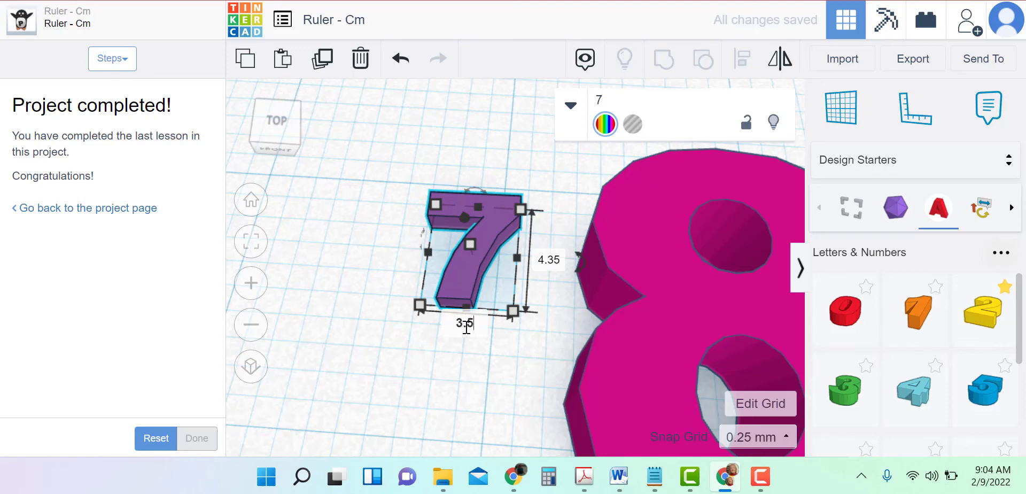
key("Return")
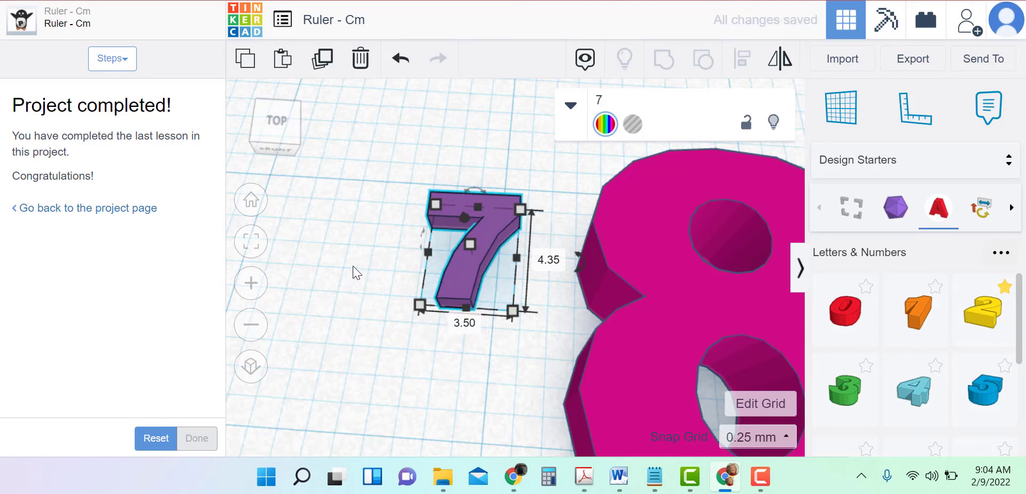
Check the width and length of the new number 6 for comparison with the 7.
middle_click_drag(353, 265, 660, 305)
left_click(446, 293)
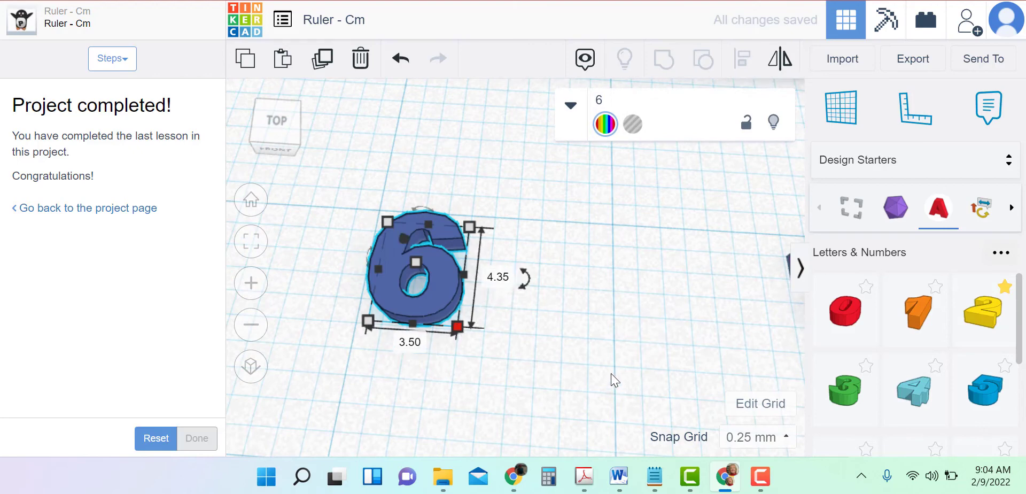
left_click(645, 358)
Set the height of the new number 8 to 1 mm.
middle_click_drag(702, 351, 365, 288)
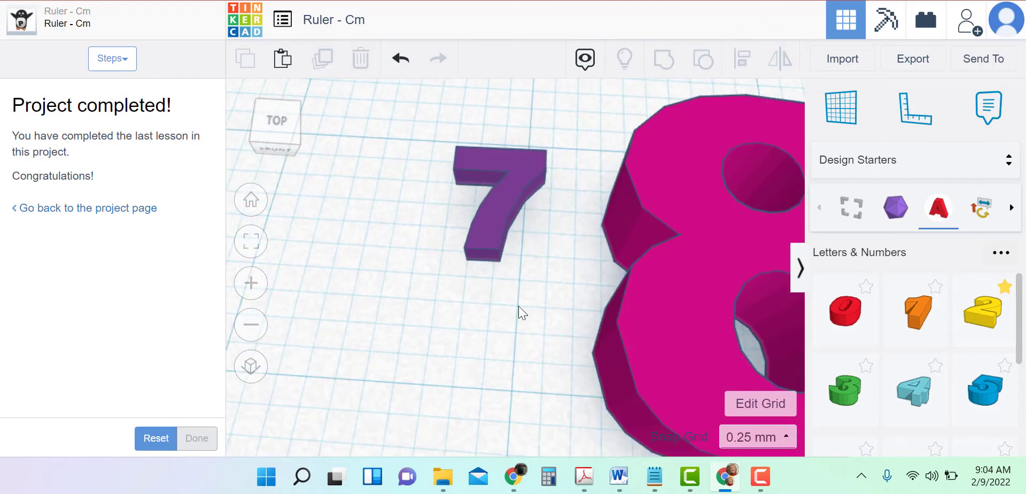
scroll(345, 278, "up", 5)
left_click(604, 216)
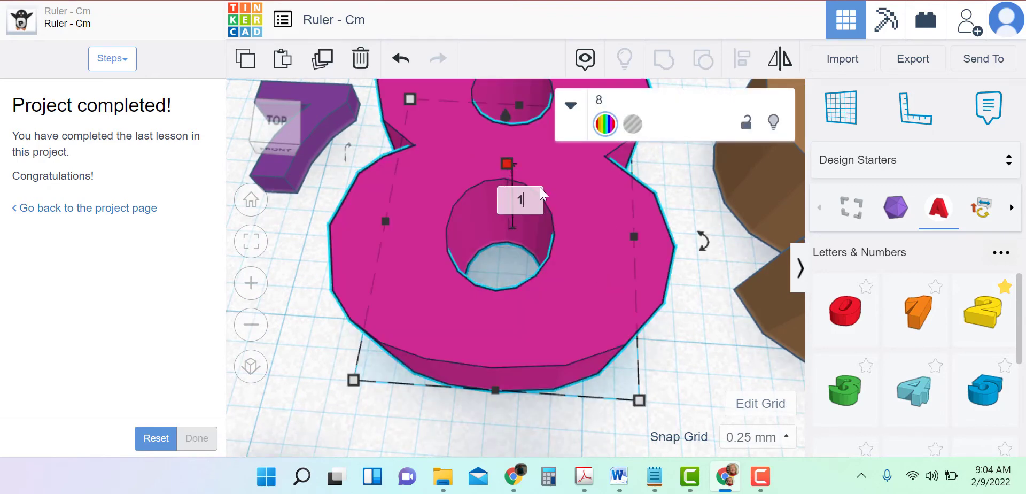
left_click(540, 187)
type("1")
key("Return")
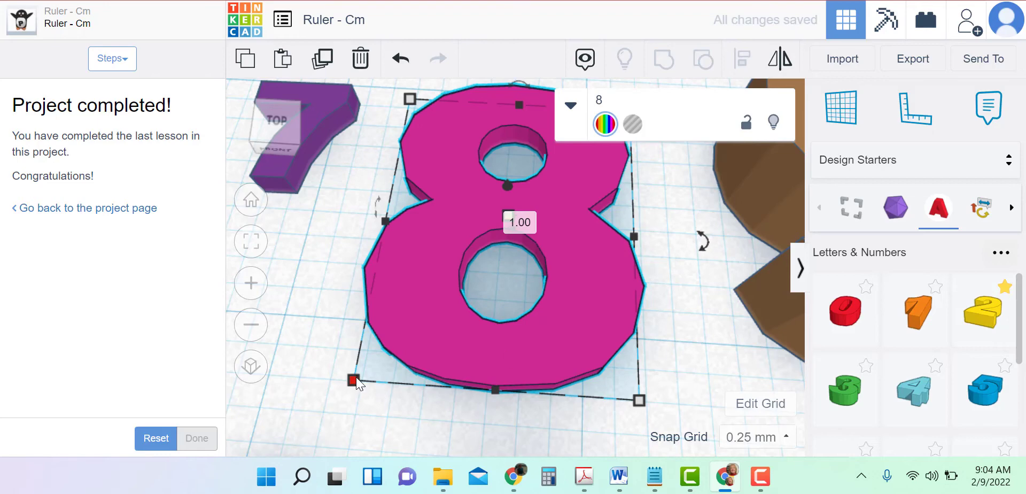
Set the length of the new number 8 to 4.35 mm and its width to 3.5 mm.
mouse_move(355, 377)
left_click(354, 219)
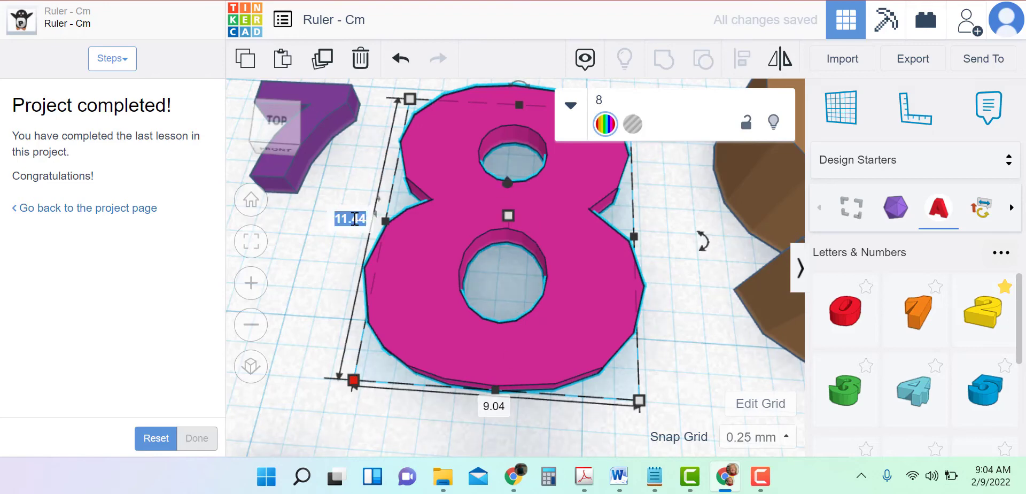
type("4.35")
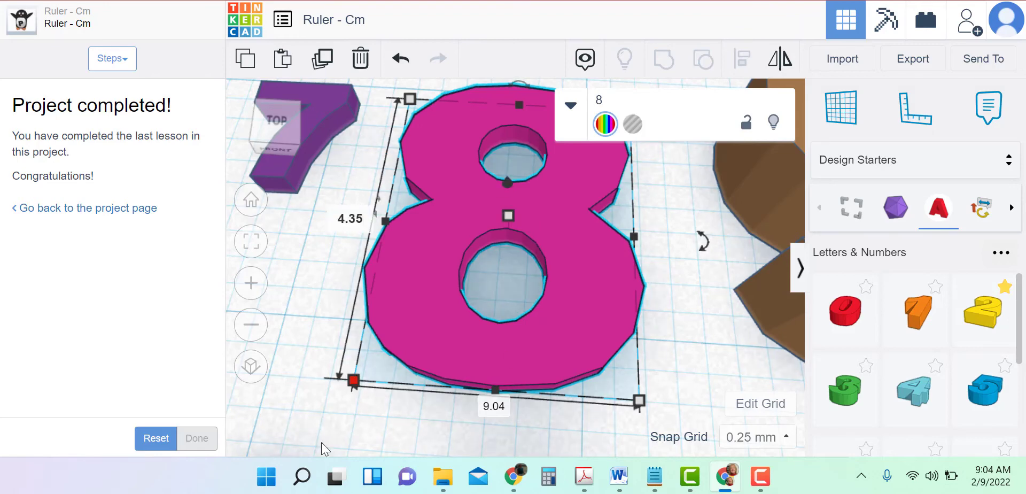
key("Return")
left_click(502, 211)
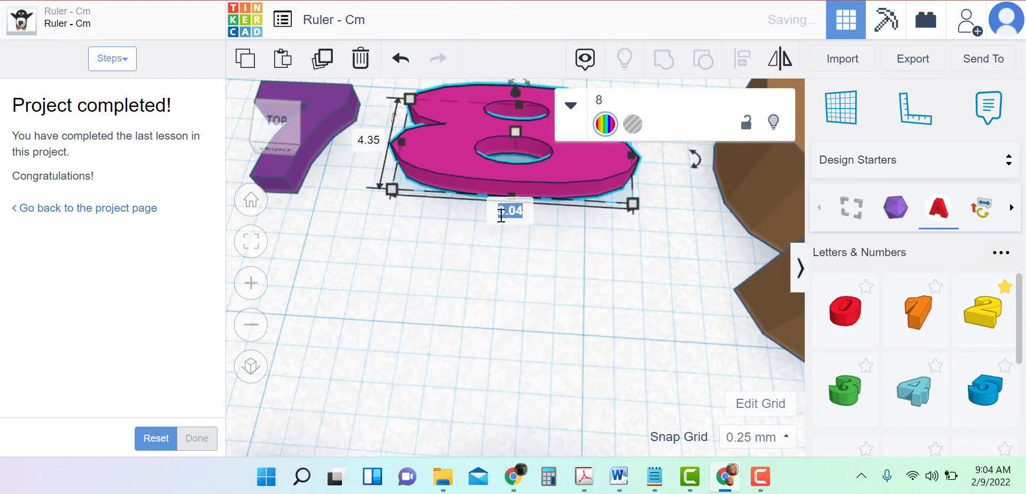
type("3.5")
key("Return")
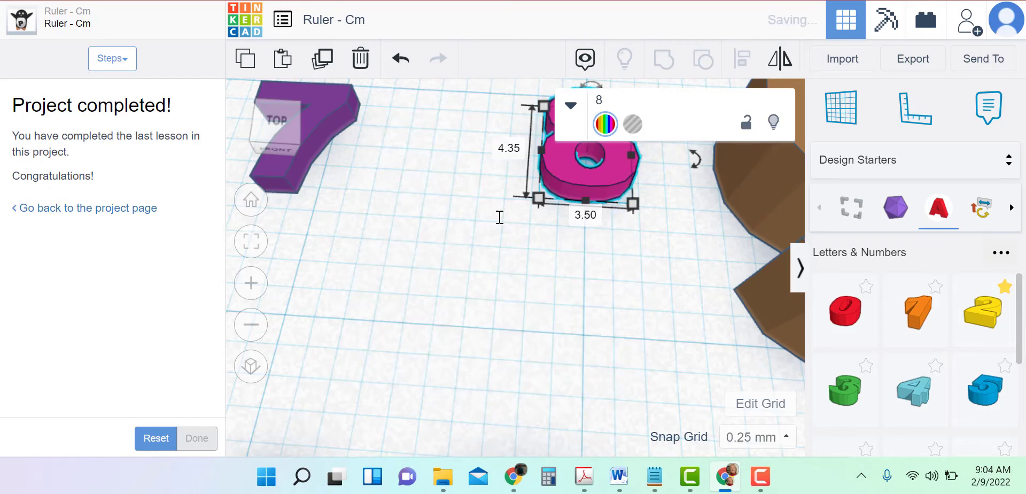
Set the height of the new number 9 to 1 mm.
middle_click_drag(716, 255, 385, 264)
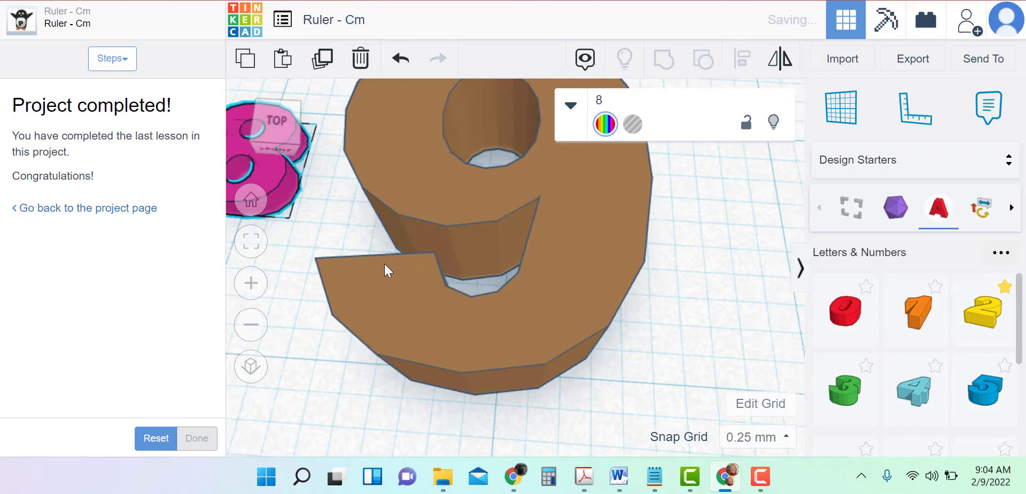
left_click(554, 191)
mouse_move(469, 173)
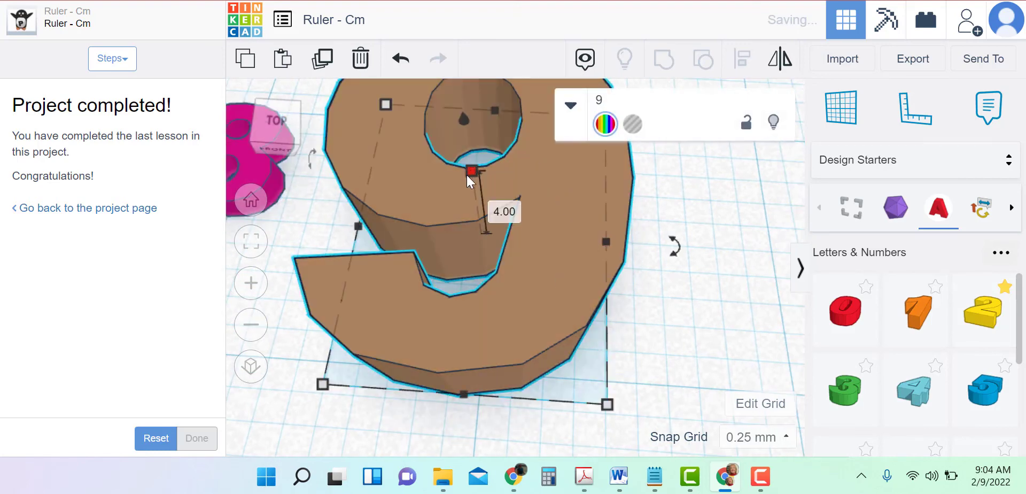
left_click(498, 207)
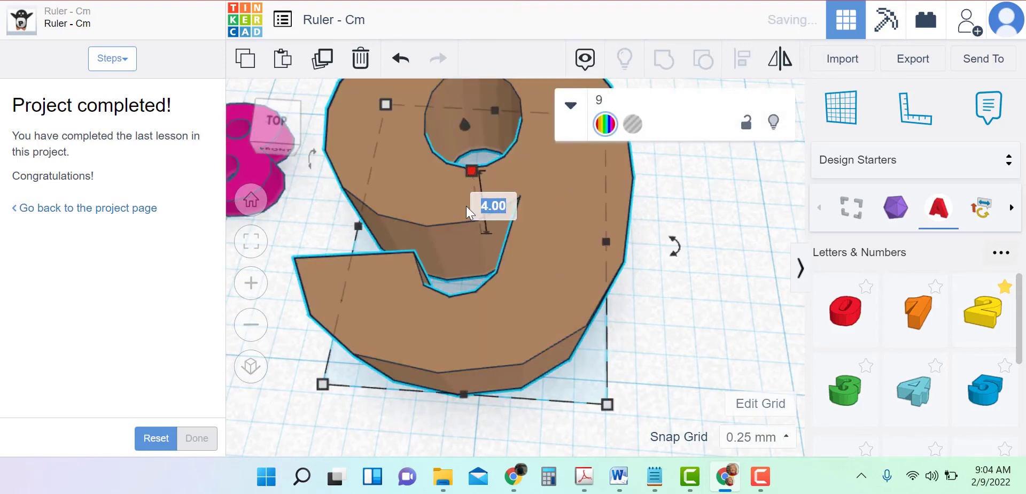
type("1")
key("Return")
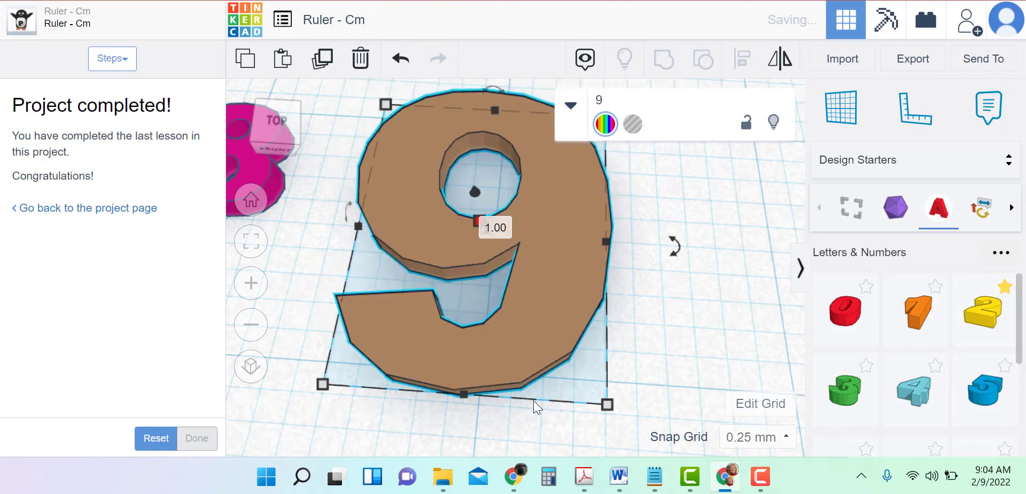
Set the length of the new number 9 to 4.35 mm and its width to 3.5 mm.
mouse_move(607, 405)
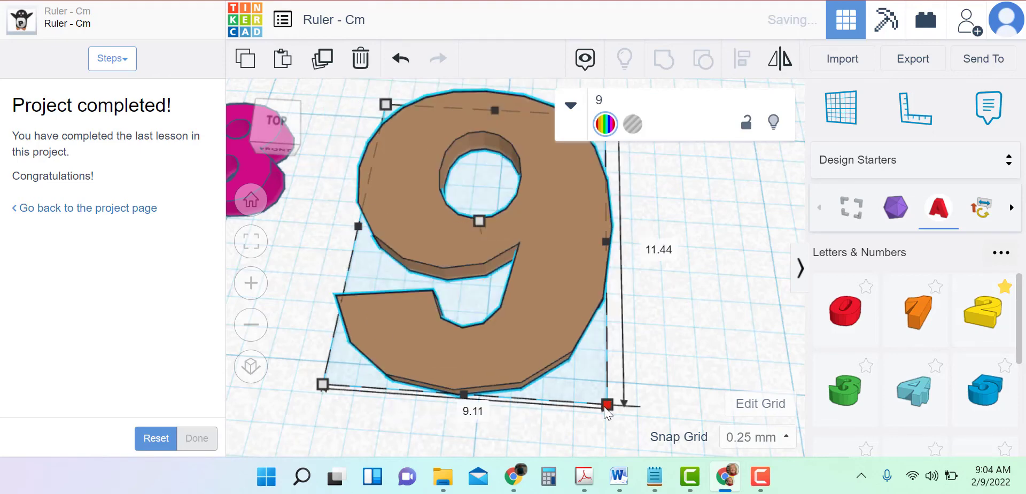
left_click(636, 248)
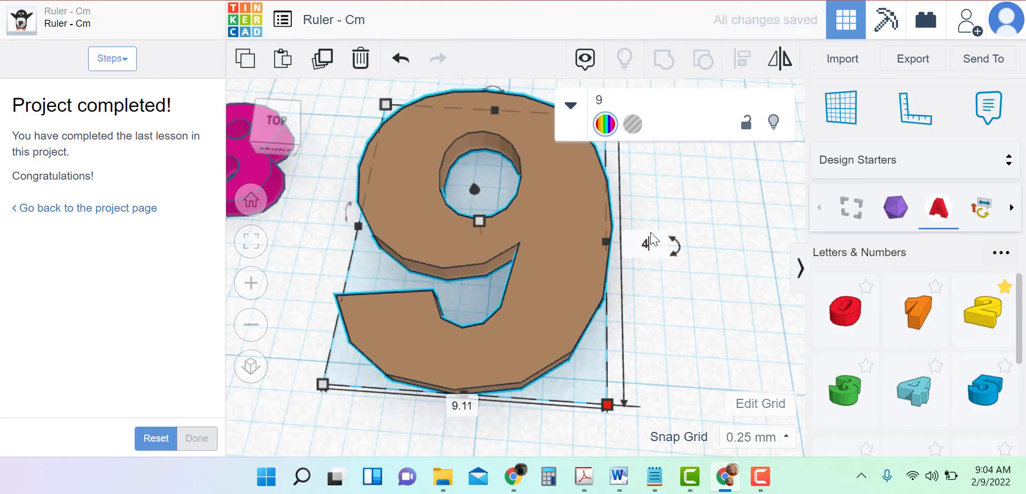
type("4.35")
key("Return")
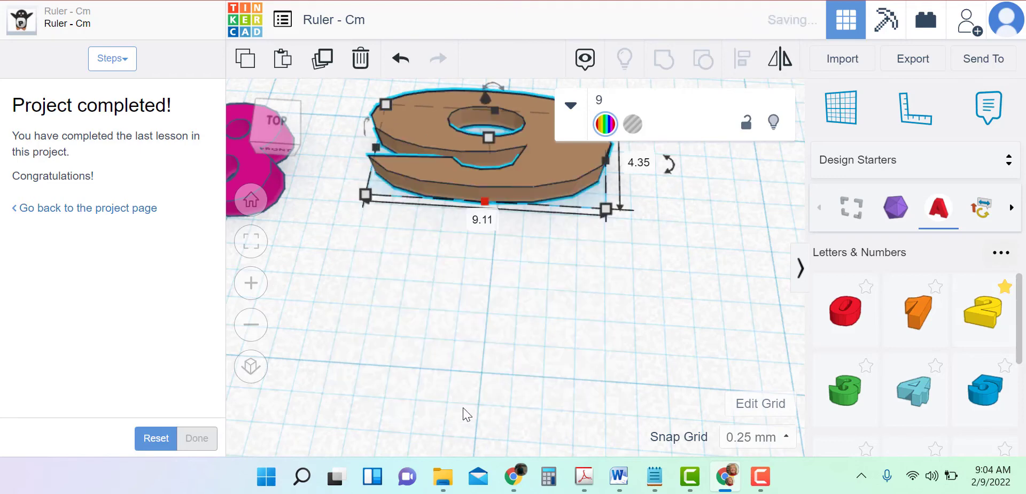
left_click(484, 219)
type("3")
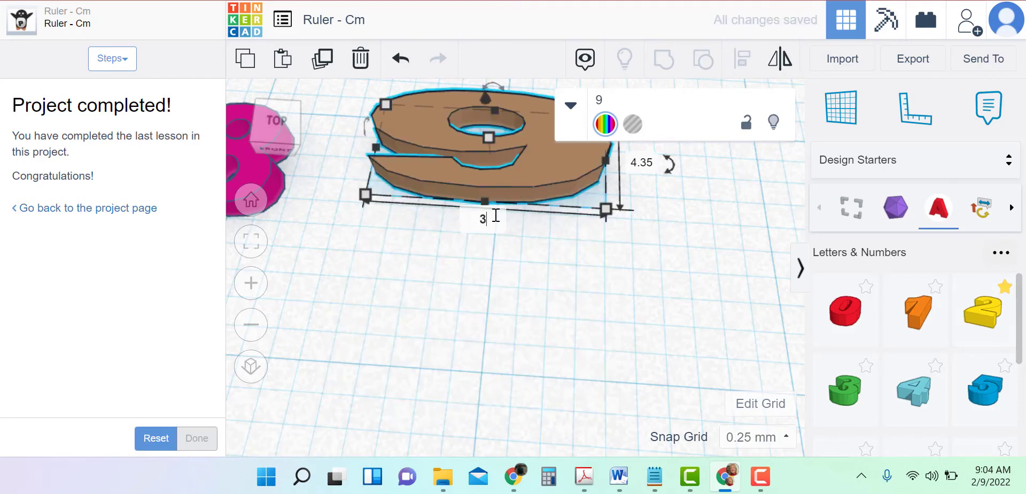
type(".9")
key("Return")
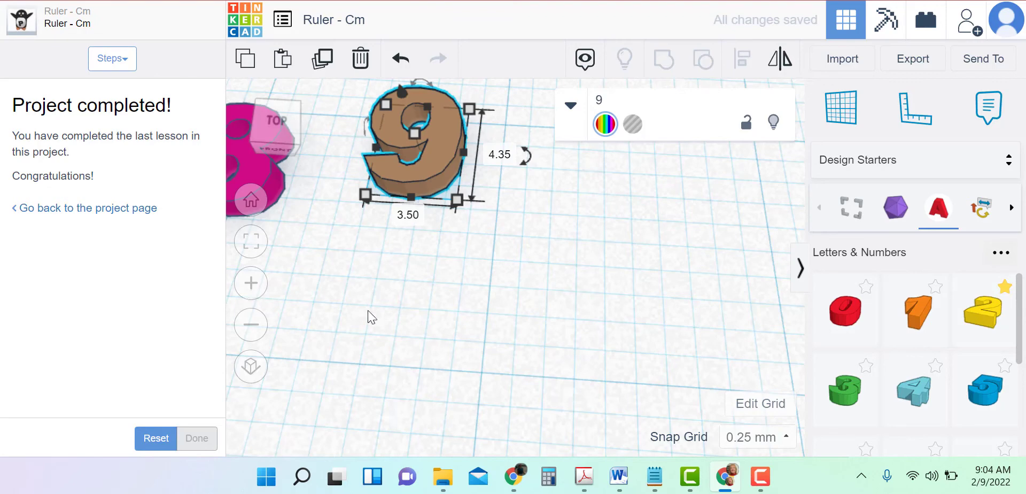
Set the height of the new 1 beside the 0 to 1 mm.
right_click_drag(368, 311, 470, 210)
left_click(470, 210)
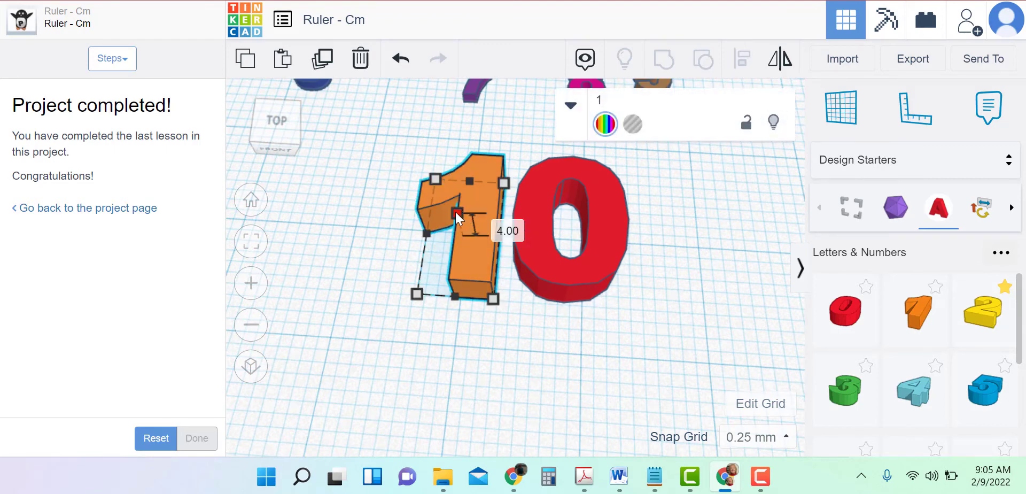
left_click(494, 225)
type("1")
key("Return")
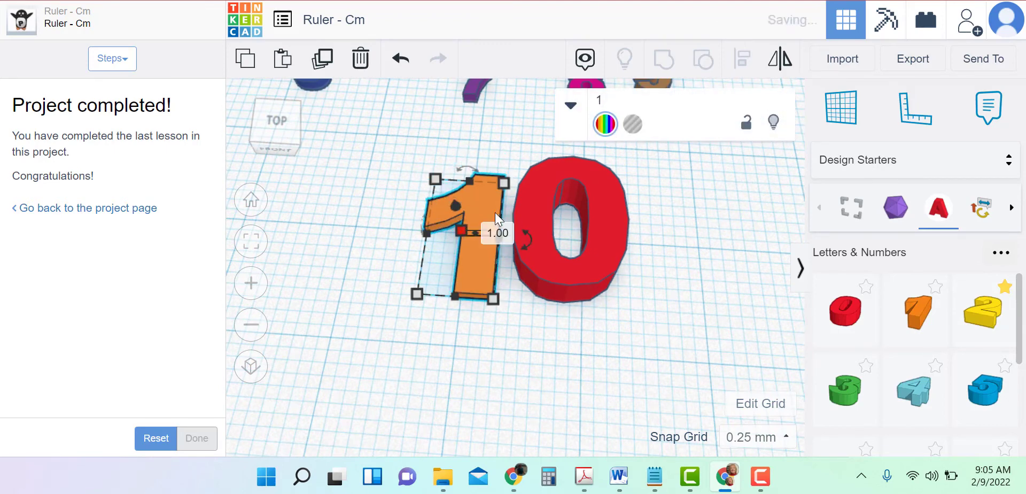
Set the length of the new 1 to 4.35 mm and its width to 3.5 mm.
mouse_move(419, 296)
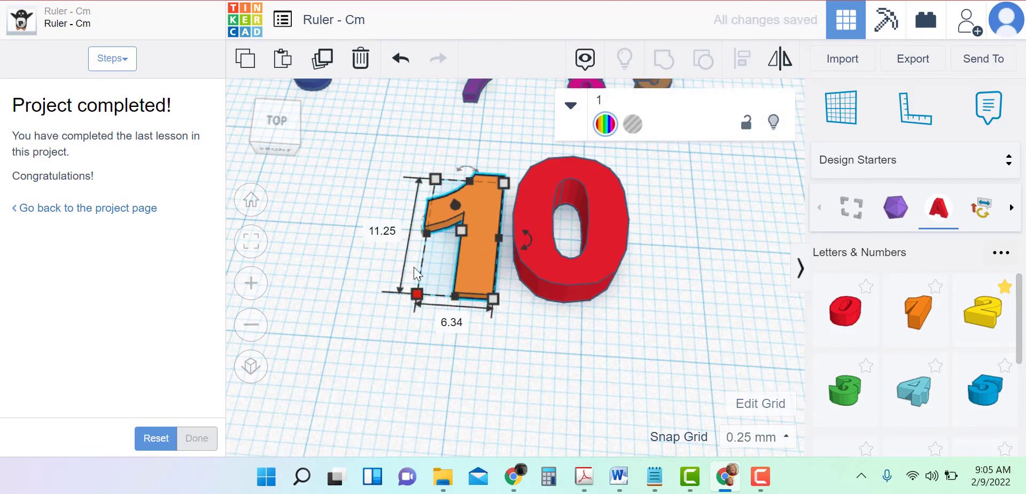
left_click(364, 246)
type("4.35")
key("Return")
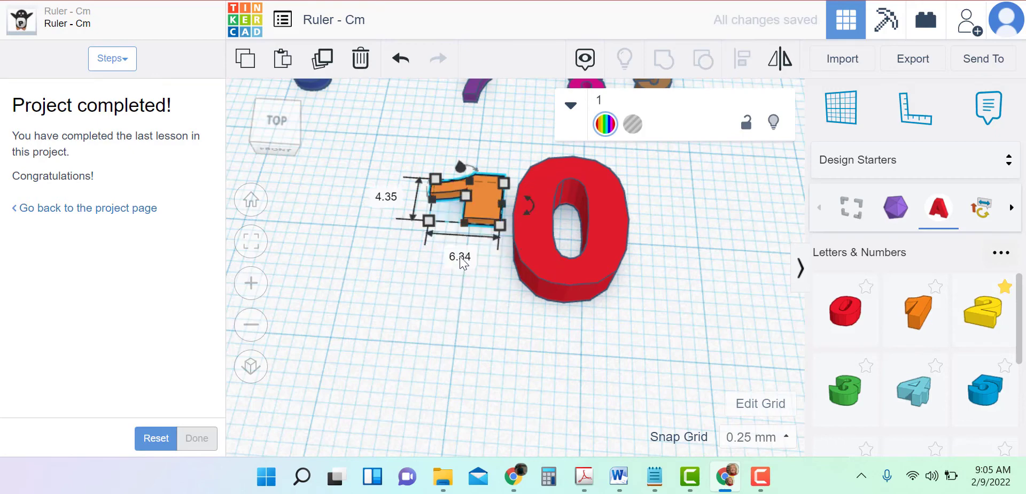
left_click(459, 255)
type("3.5")
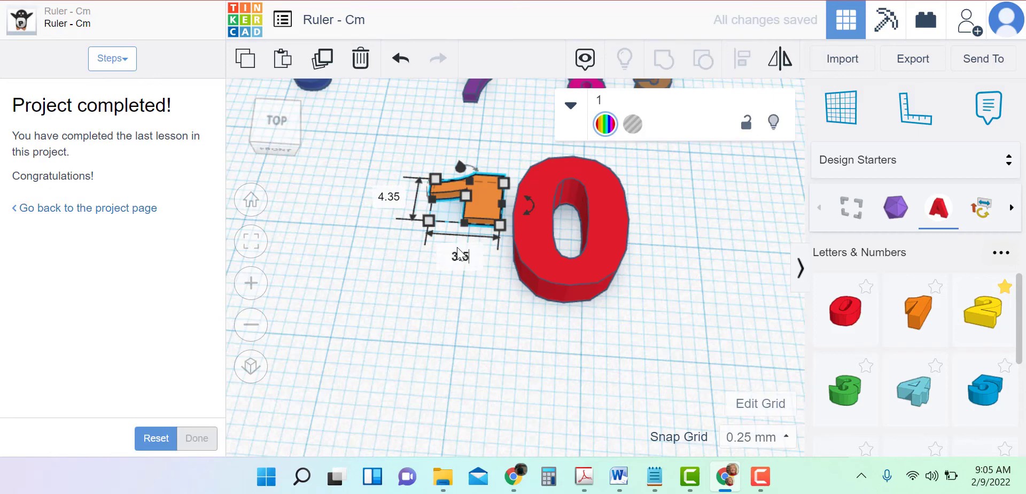
key("Return")
Set the height of the new 0 to 1 mm.
left_click(601, 240)
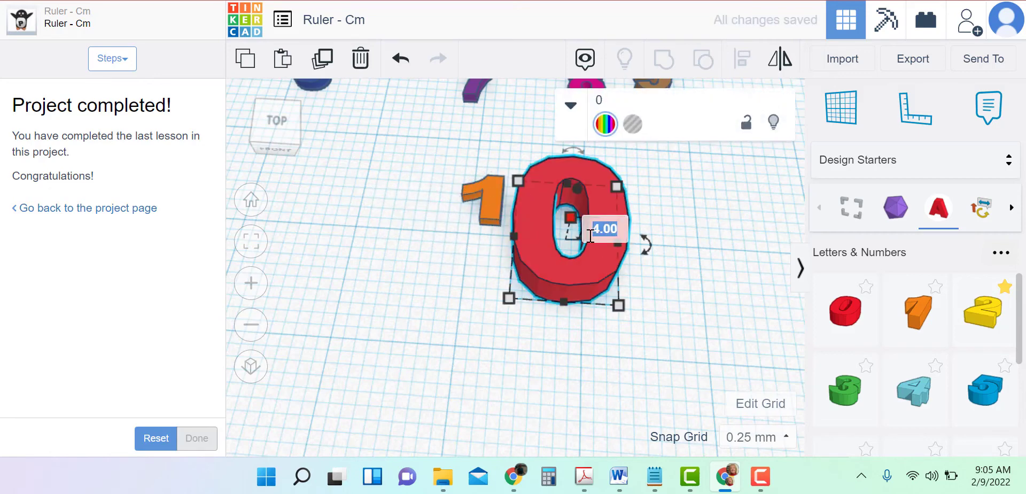
type("1")
key("Return")
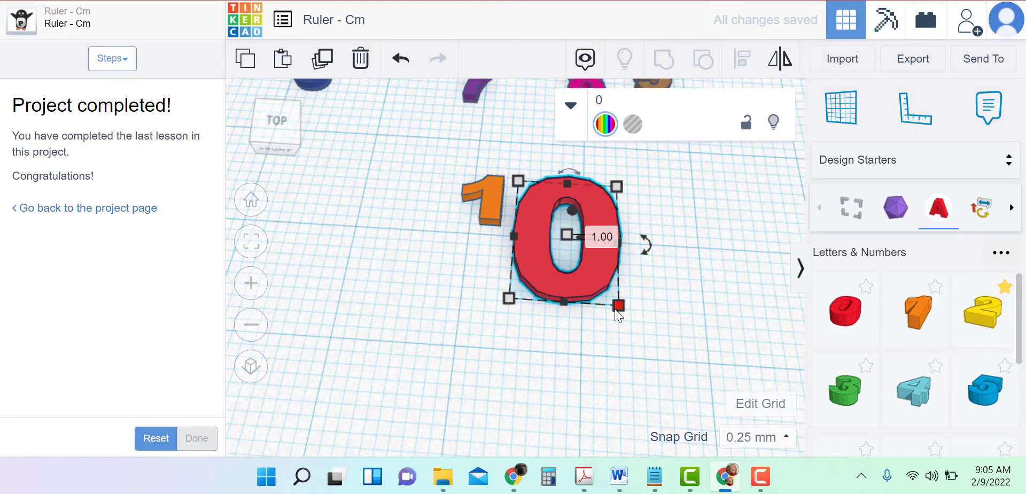
Set the length of the new 0 to 4.35 mm and its width to 3.5 mm.
mouse_move(617, 309)
left_click(663, 244)
type("4")
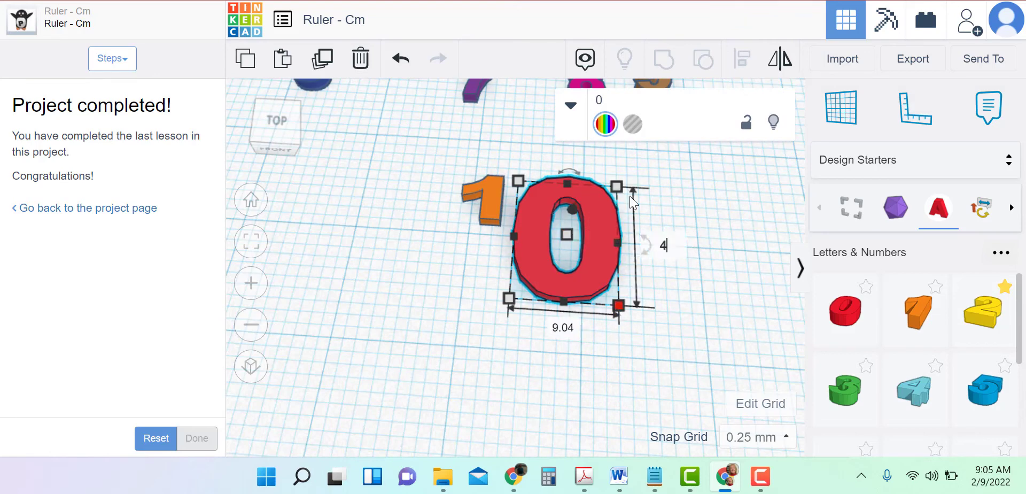
type(".35")
key("Return")
left_click(573, 259)
type("3.5")
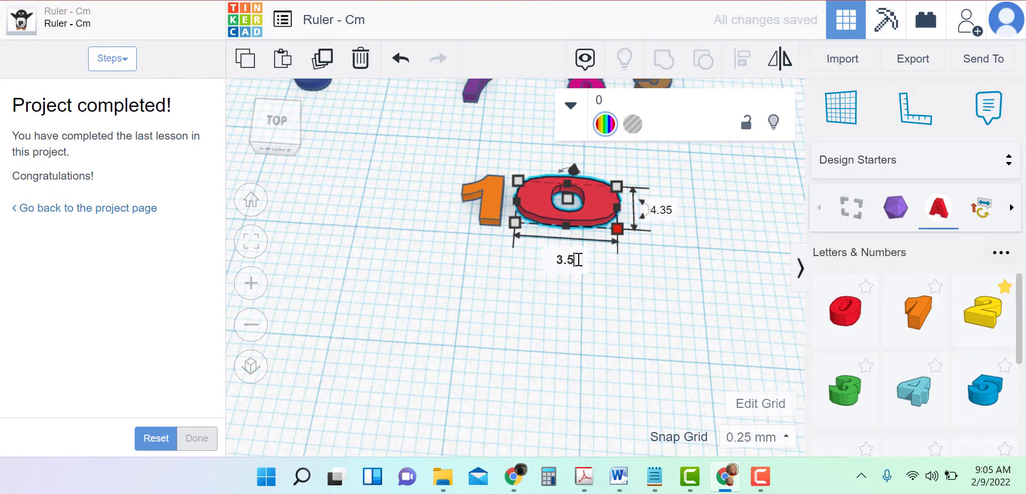
key("Return")
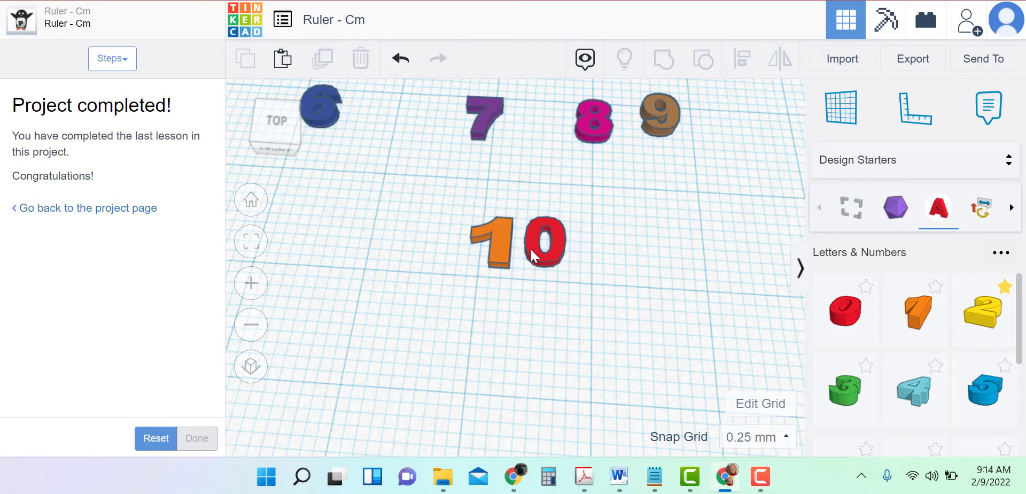
Move the 0 and the 1 close together so they read as the number 10.
left_click_drag(530, 248, 517, 246)
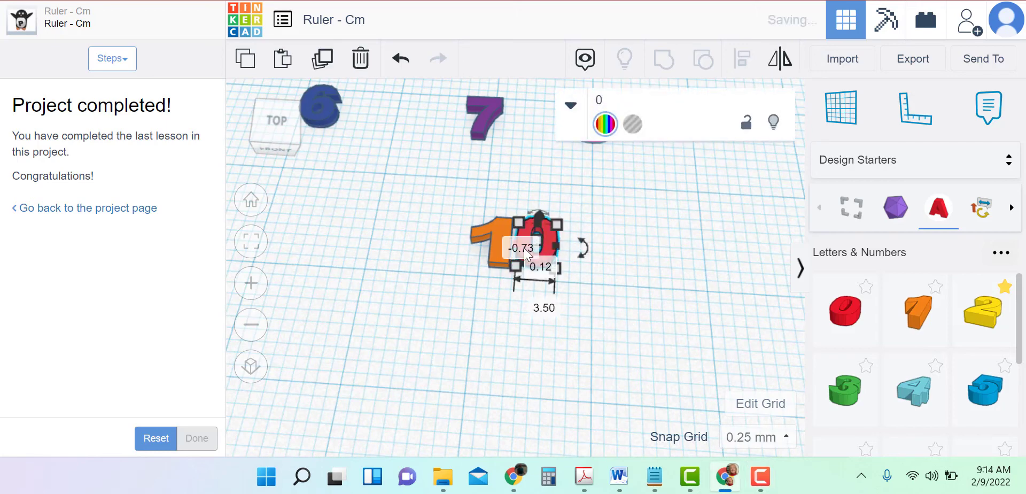
left_click(497, 234)
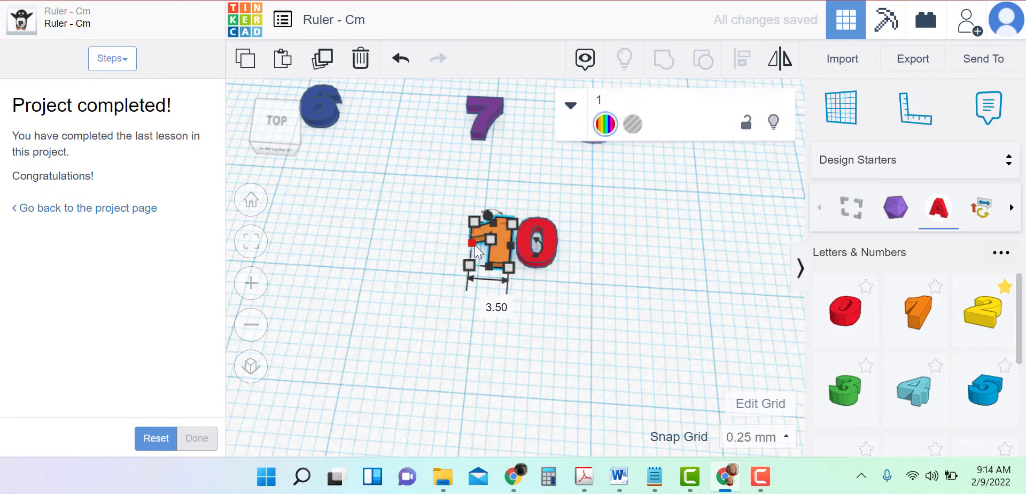
left_click_drag(472, 242, 487, 241)
left_click(595, 303)
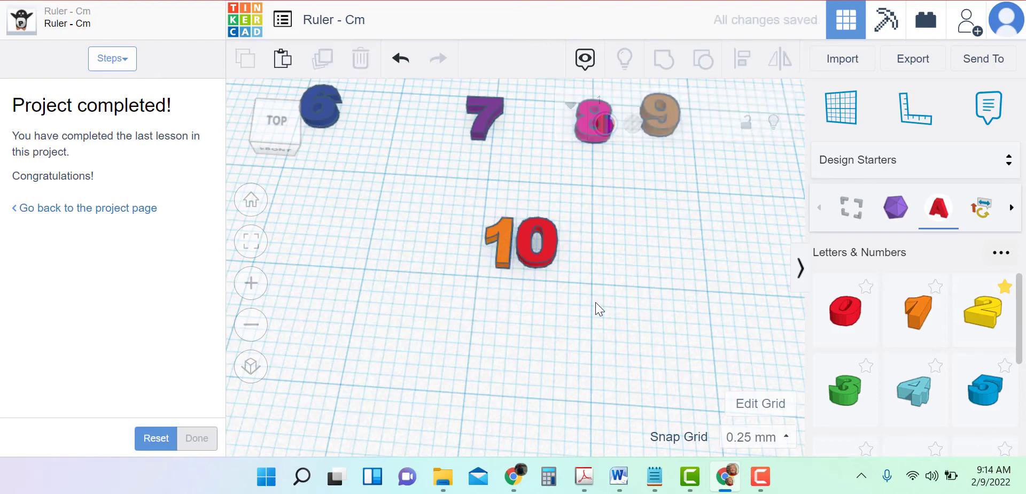
Align the 1 and 0 along their front edges and group them into a single number 10.
left_click(504, 234)
left_click(568, 296)
left_click_drag(577, 302, 484, 205)
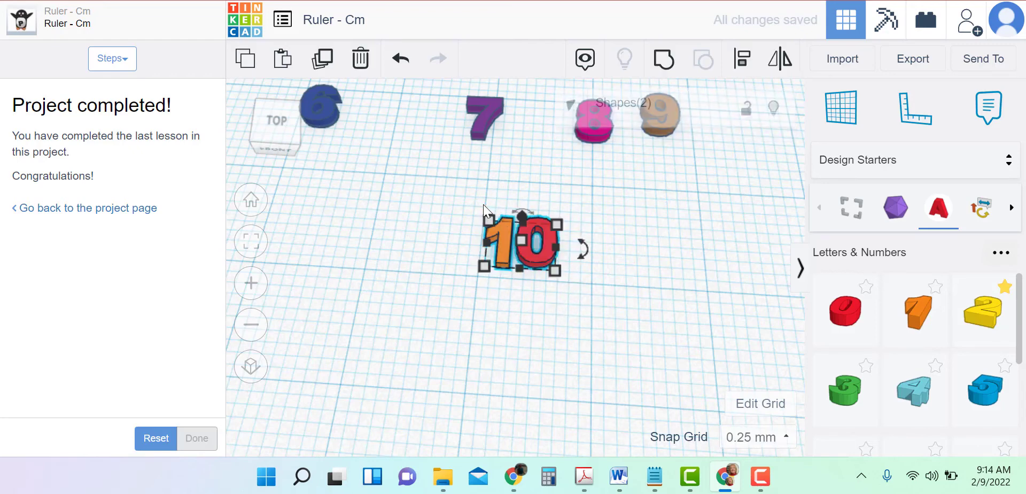
left_click(744, 58)
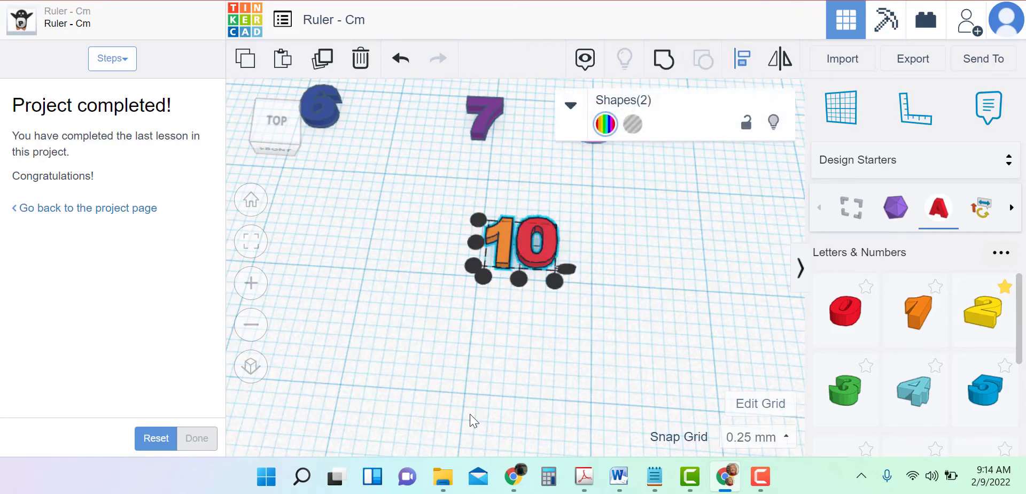
left_click(472, 264)
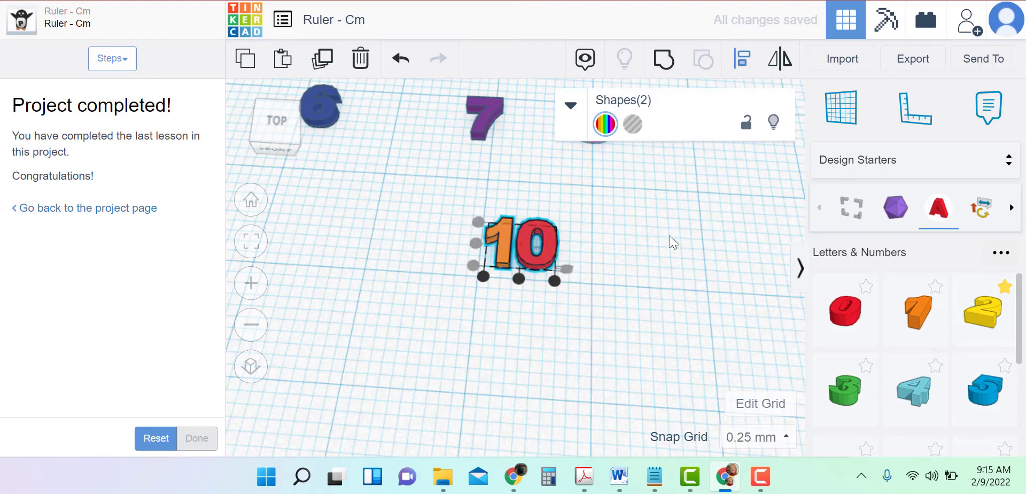
left_click(664, 60)
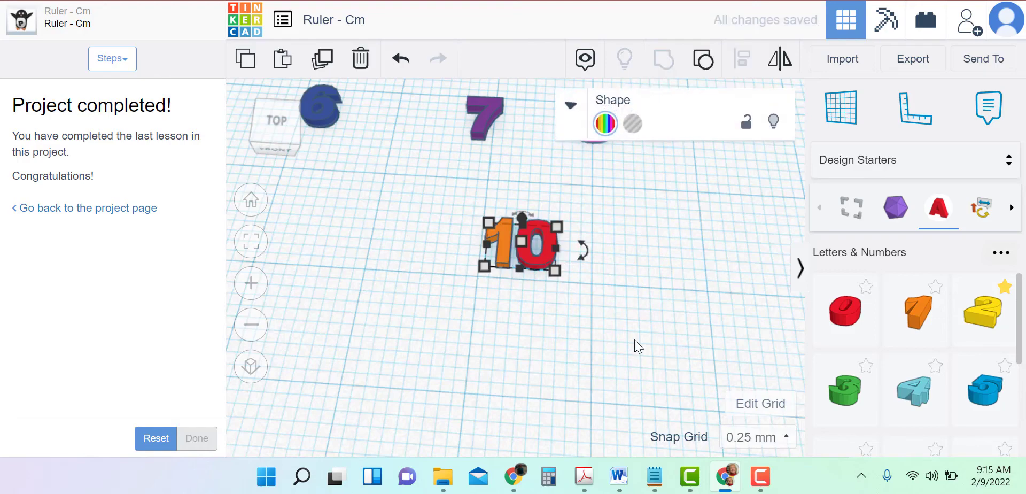
left_click(647, 279)
Select the new numbers 6 to 10 together and raise them slightly above the workplane.
scroll(651, 275, "up", 3)
scroll(651, 276, "down", 5)
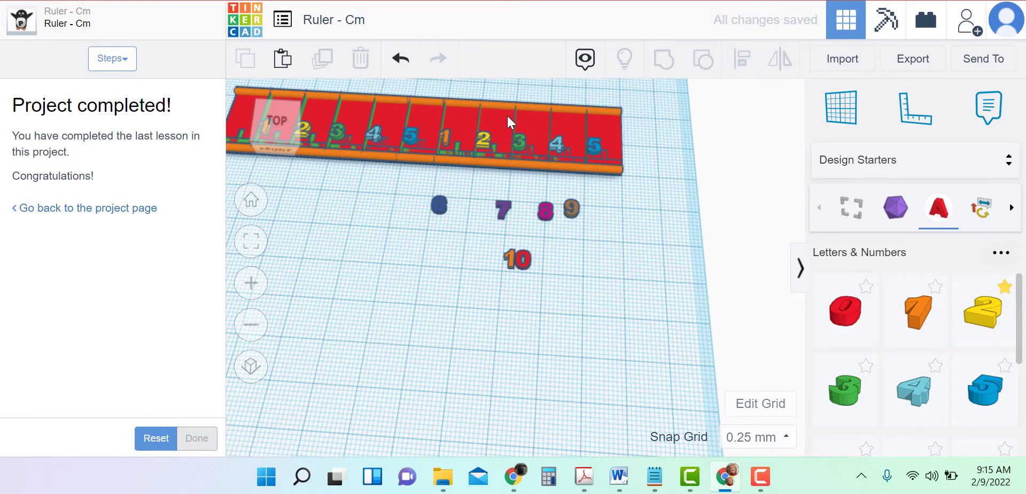
middle_click_drag(477, 188, 532, 312)
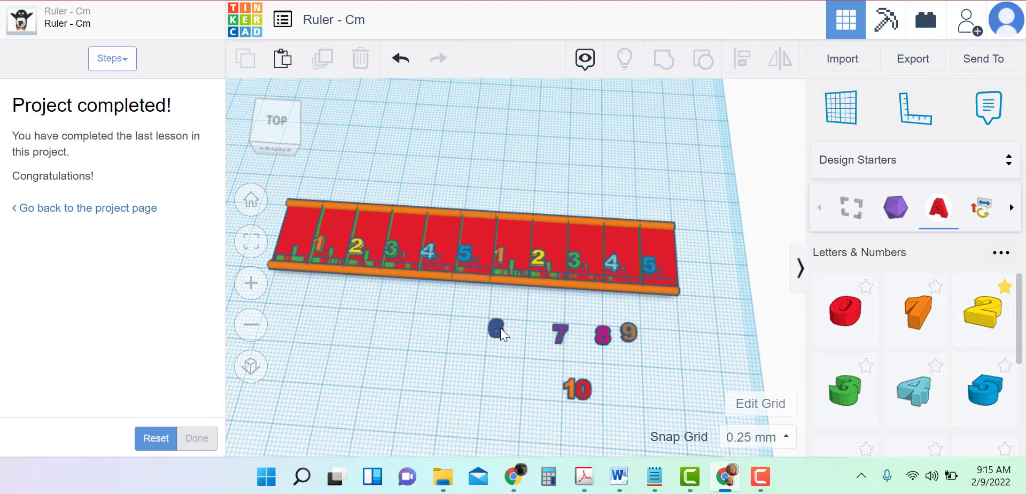
mouse_move(500, 328)
left_mouse_down()
mouse_move(501, 257)
mouse_move(503, 329)
left_mouse_up()
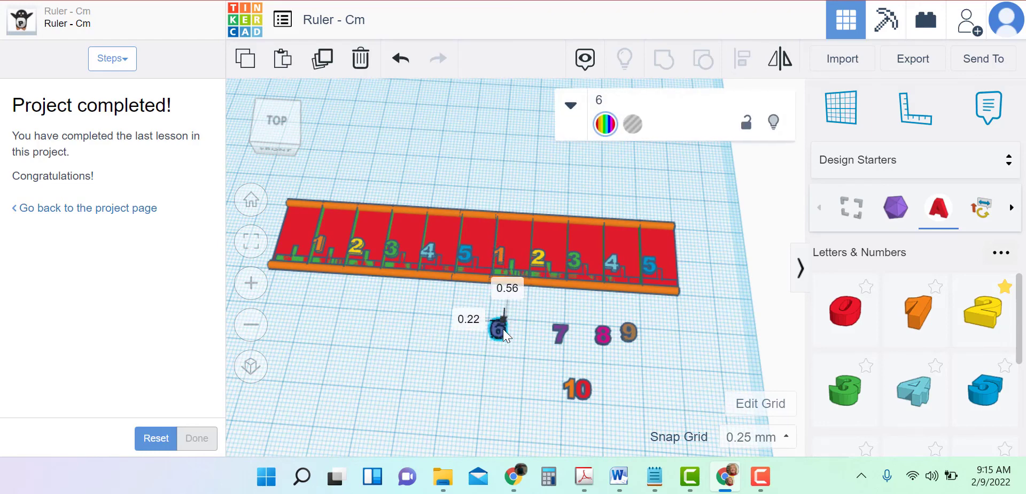
left_click(487, 418)
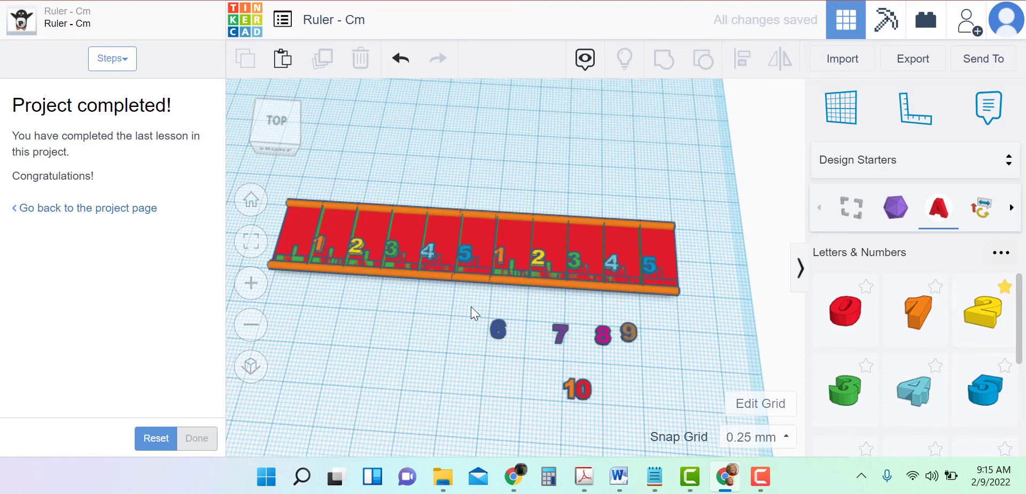
left_click_drag(468, 303, 610, 445)
right_click_drag(570, 436, 562, 373)
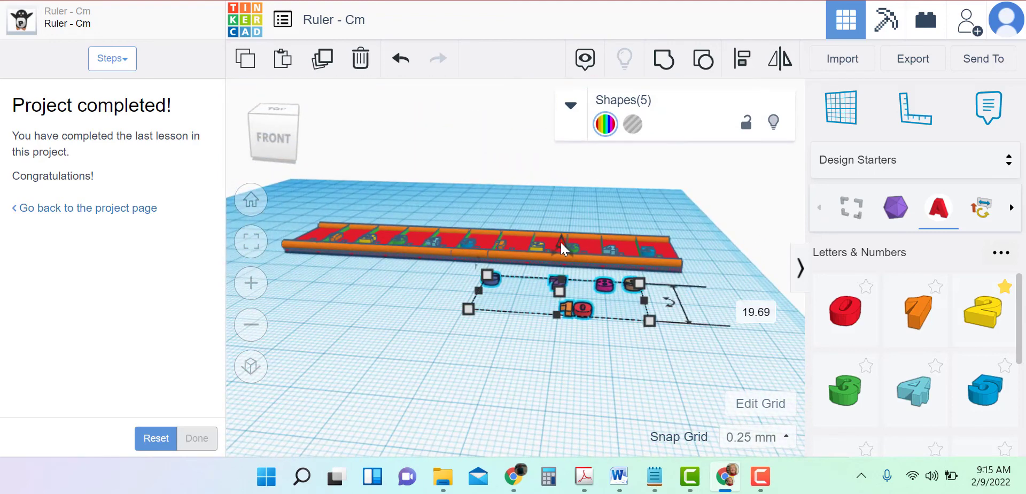
left_click_drag(559, 242, 560, 233)
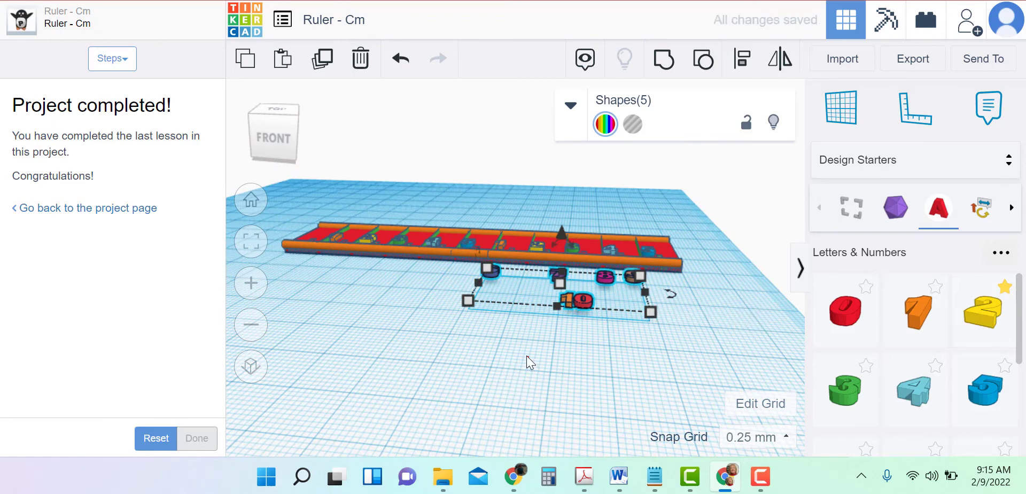
left_click(525, 307)
scroll(508, 331, "up", 2)
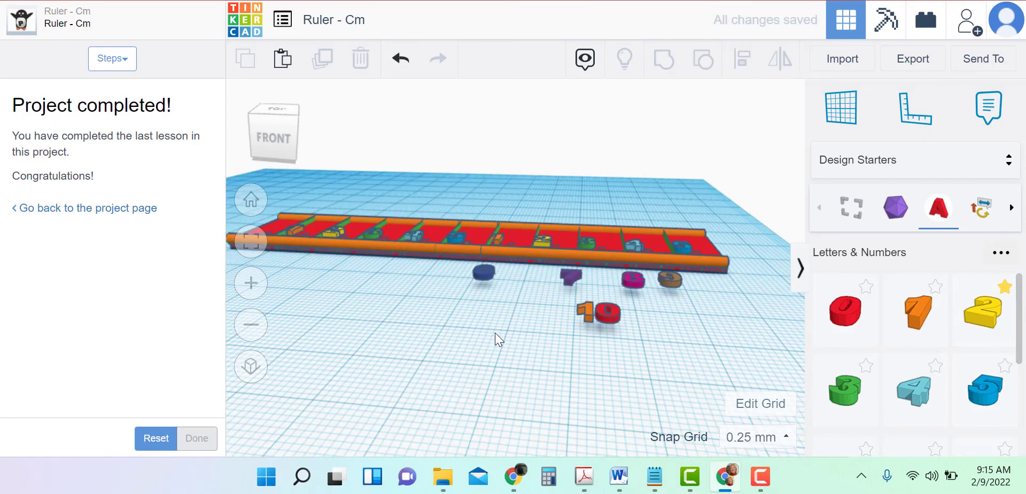
Move the 6 onto the duplicated ruler section over its 1, and the 7 over its 2.
right_click_drag(495, 332, 495, 355)
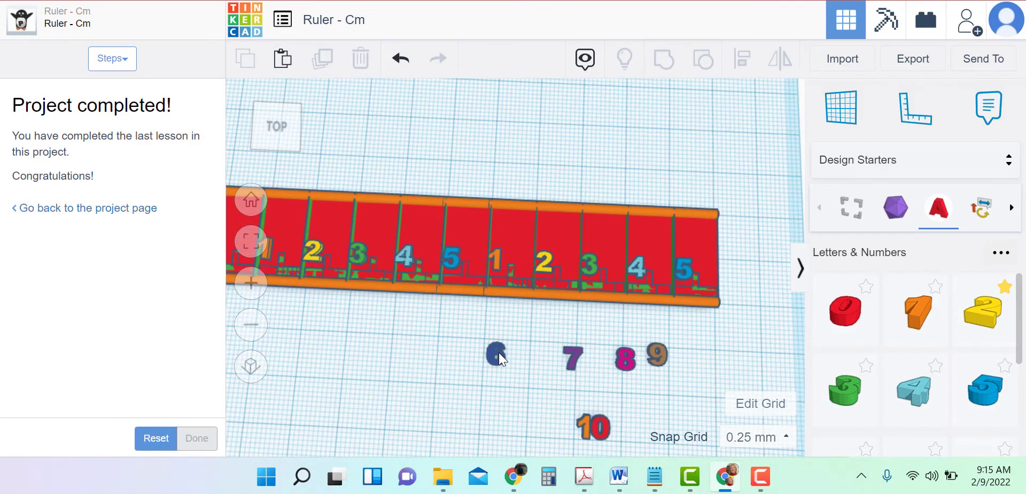
left_click_drag(499, 353, 503, 262)
left_click_drag(577, 354, 548, 263)
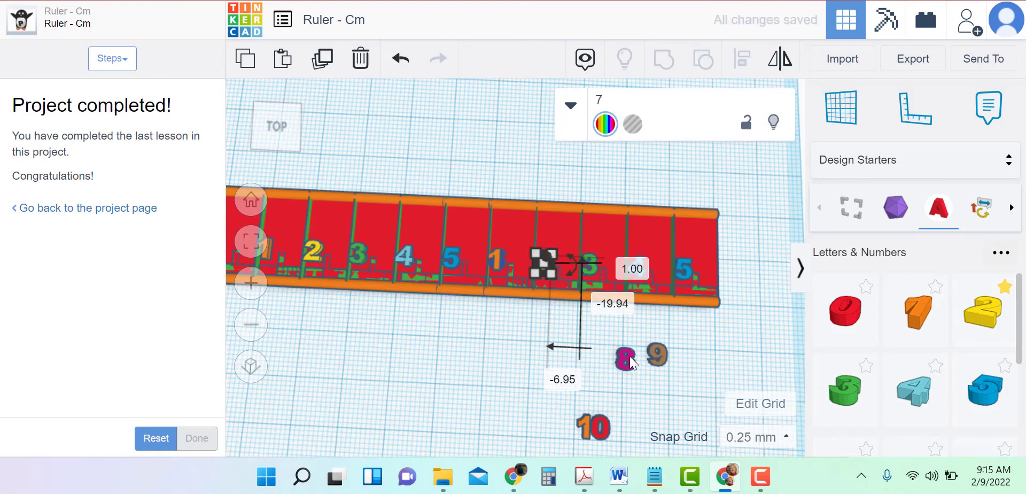
Move the 8, 9 and 10 onto the duplicated ruler section, over its 3, 4 and 5 respectively.
left_click_drag(630, 356, 593, 263)
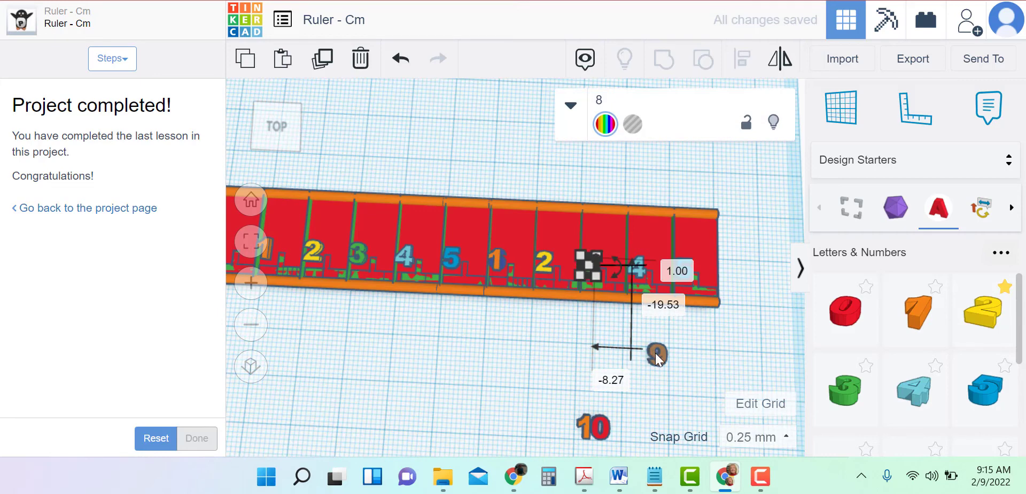
left_click_drag(656, 354, 644, 280)
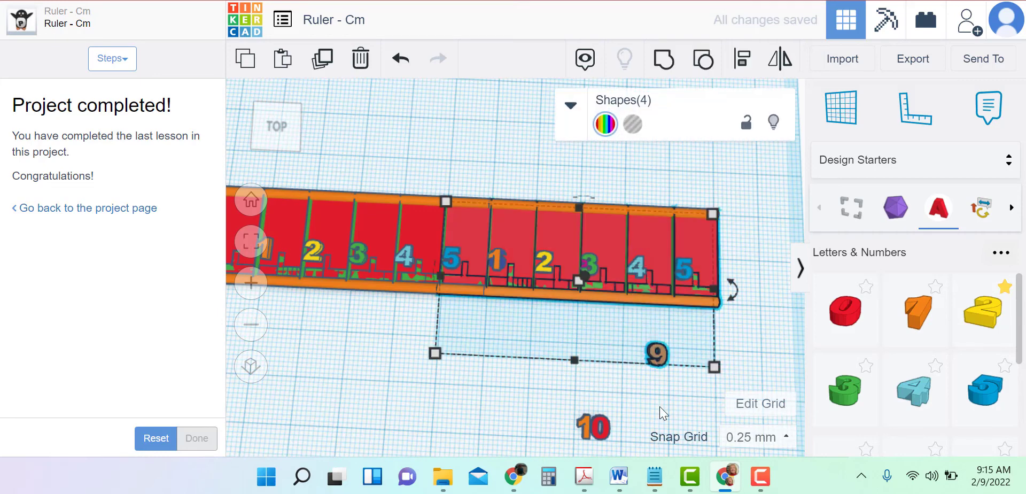
left_click(670, 383)
left_click_drag(663, 351, 642, 265)
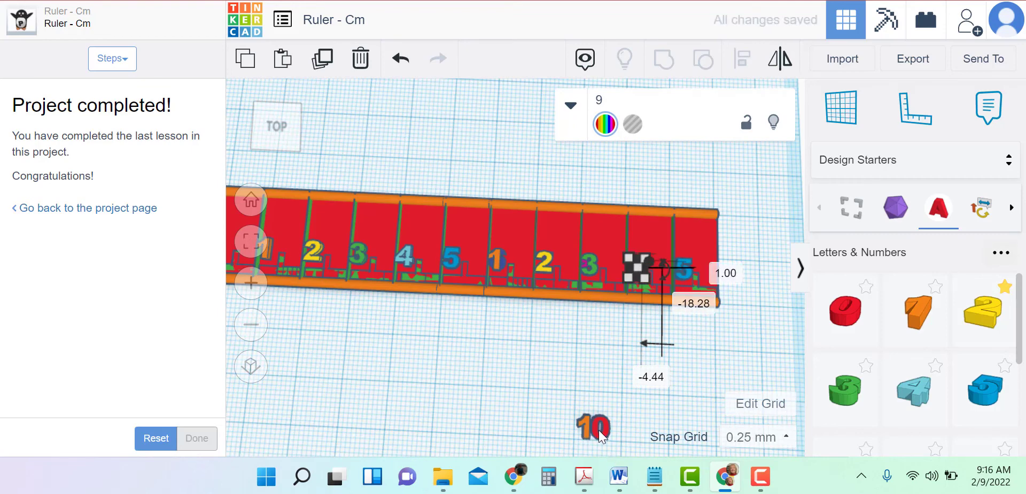
left_click_drag(599, 430, 692, 271)
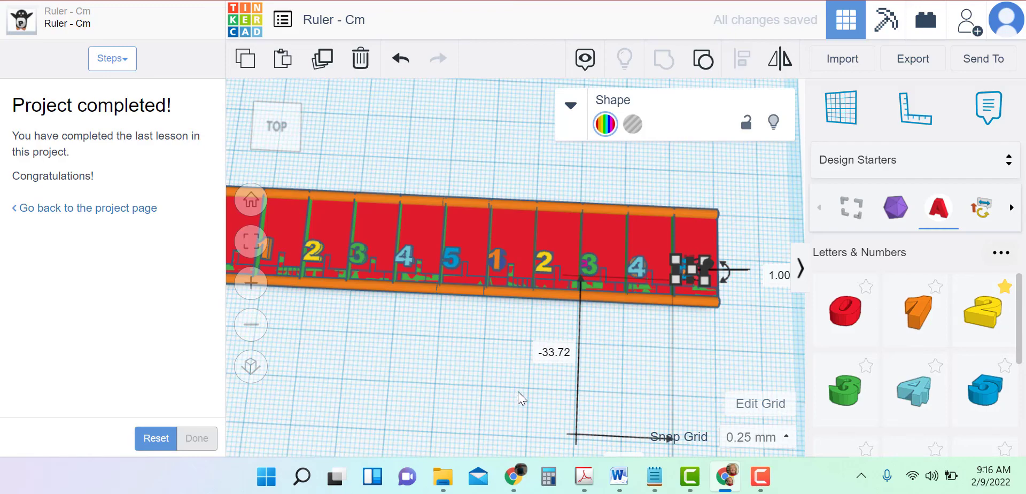
Select the new numbers 6 to 10 together on the ruler and raise them by 0.25 mm.
scroll(518, 391, "up", 5)
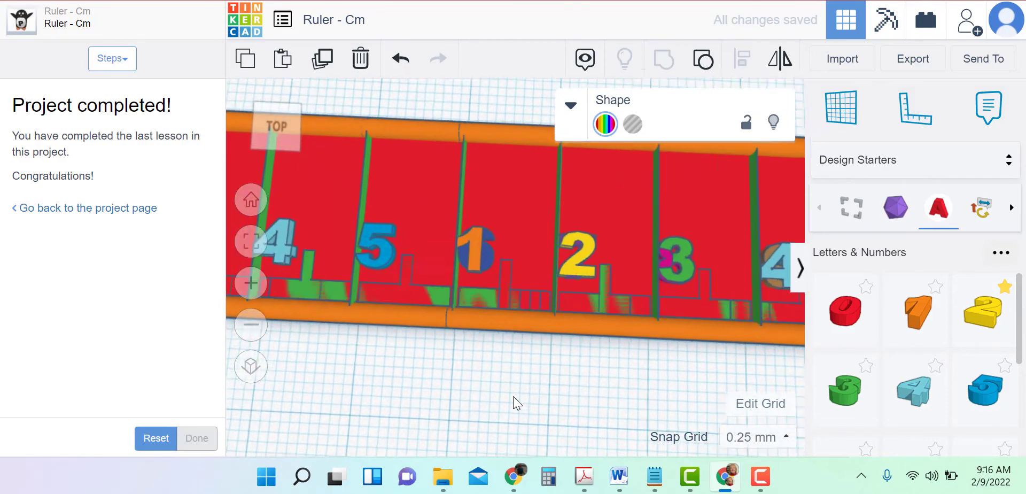
scroll(514, 403, "up", 2)
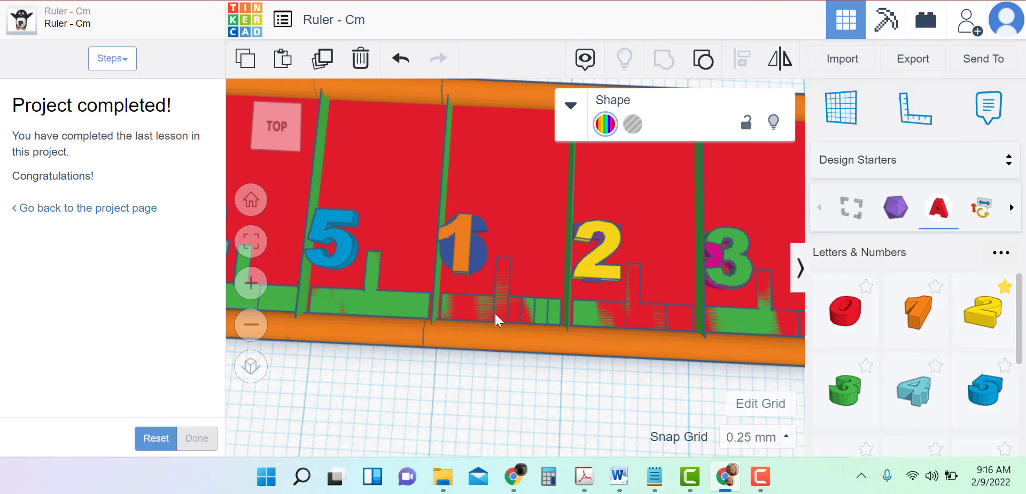
right_click_drag(563, 423, 566, 344)
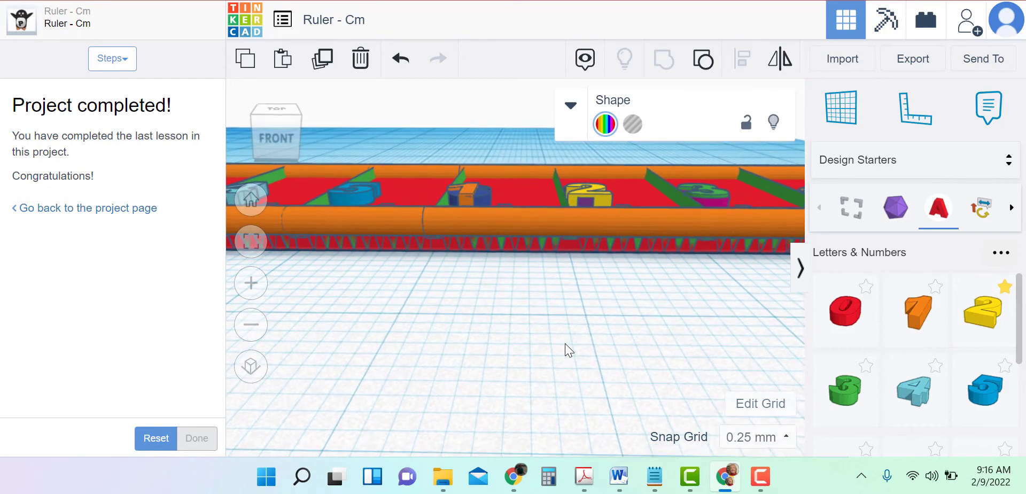
left_click(481, 196)
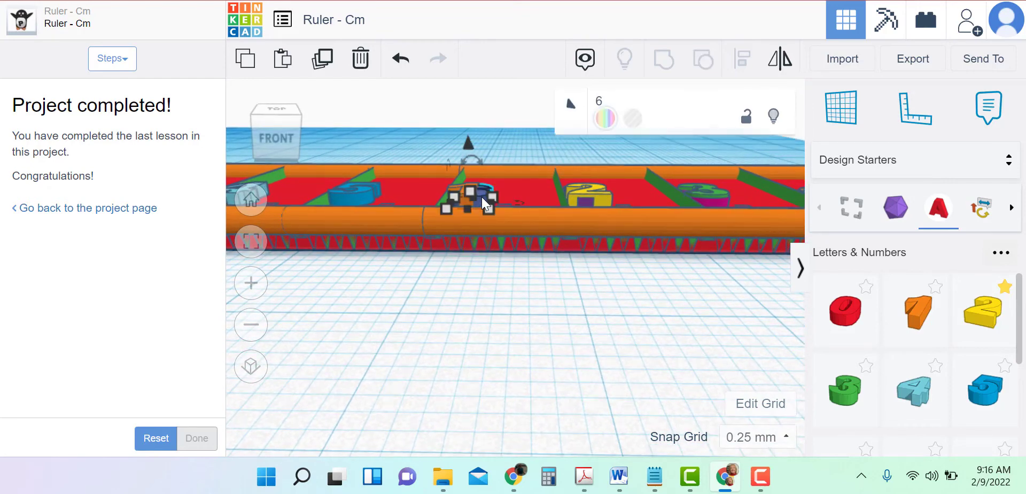
left_click(586, 201, "shift")
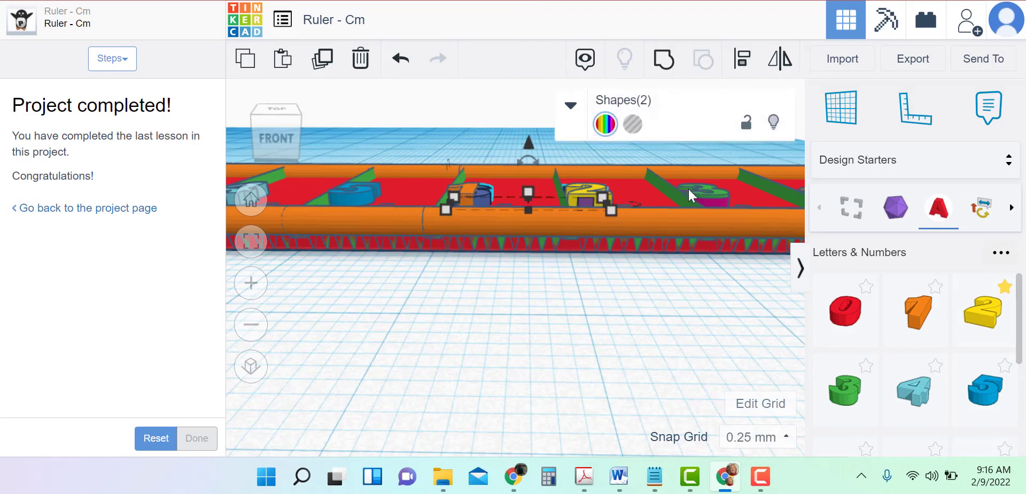
left_click(715, 204, "shift")
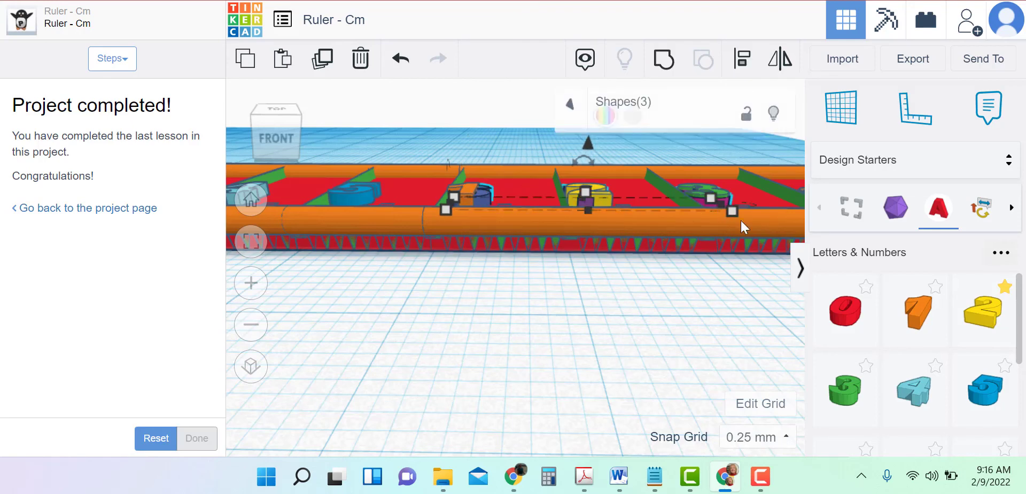
right_click_drag(753, 328, 662, 234)
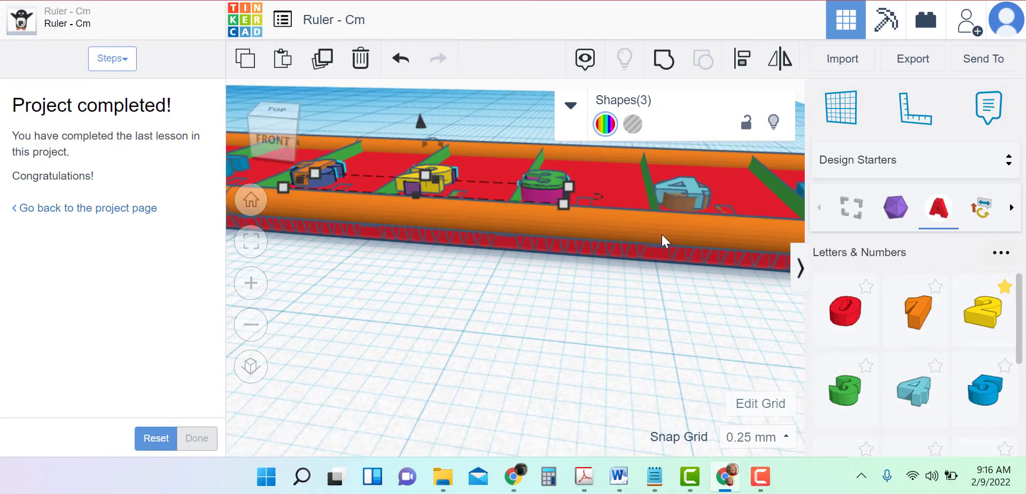
left_click(683, 204, "shift")
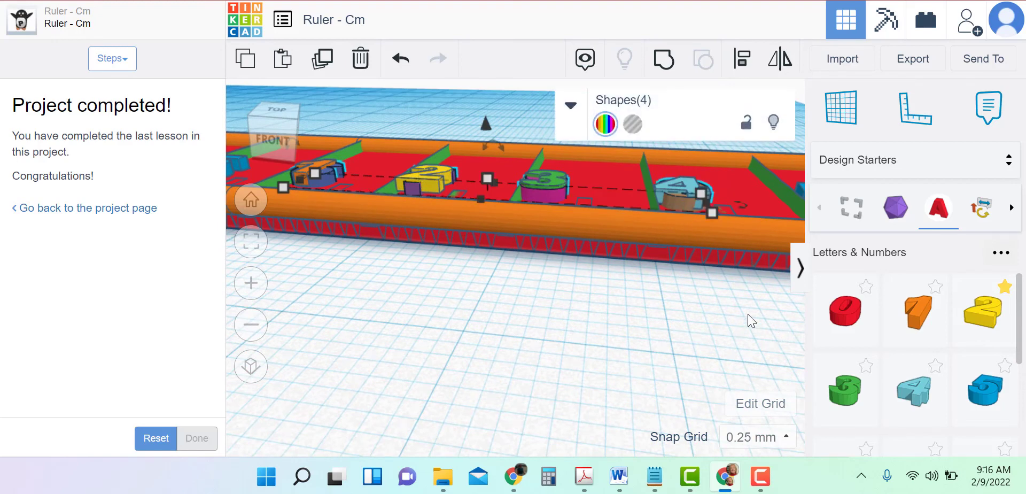
scroll(753, 310, "down", 3)
scroll(662, 231, "up", 3)
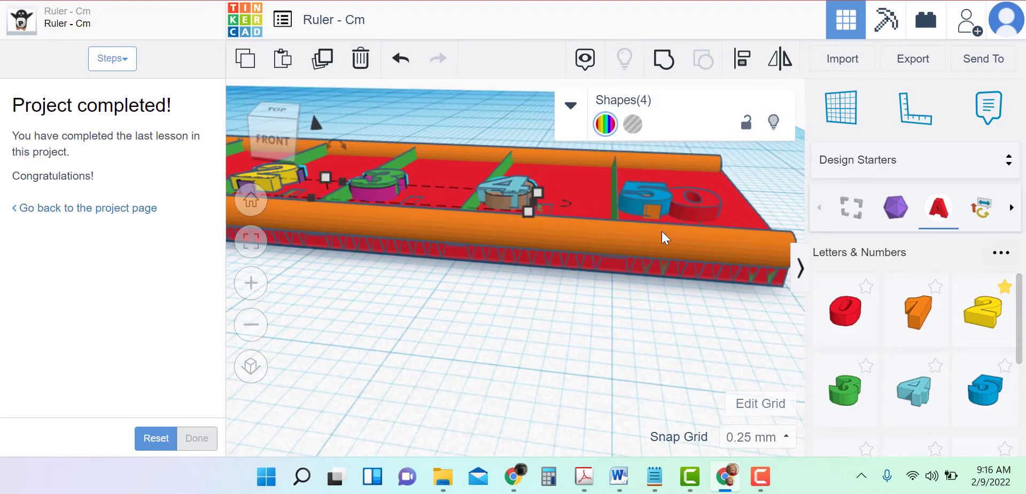
left_click(687, 206, "shift")
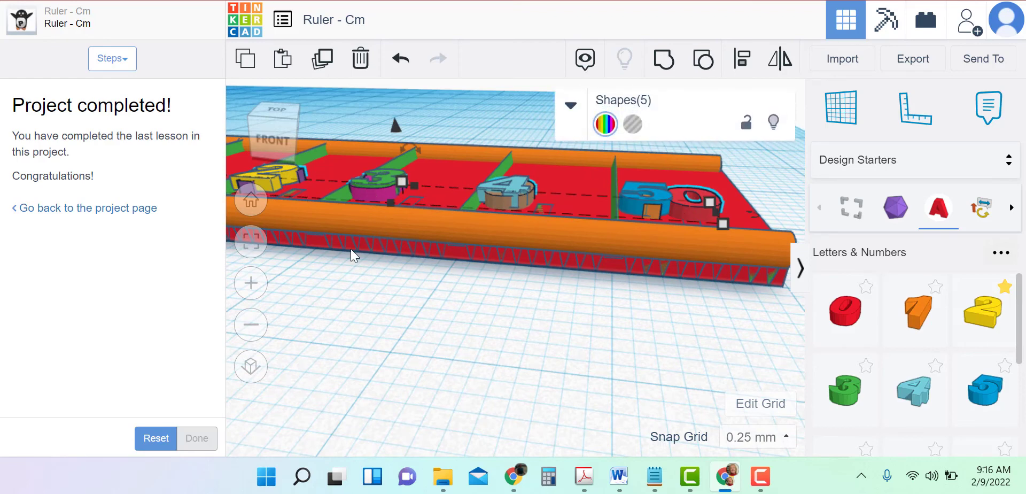
left_click_drag(394, 123, 394, 118)
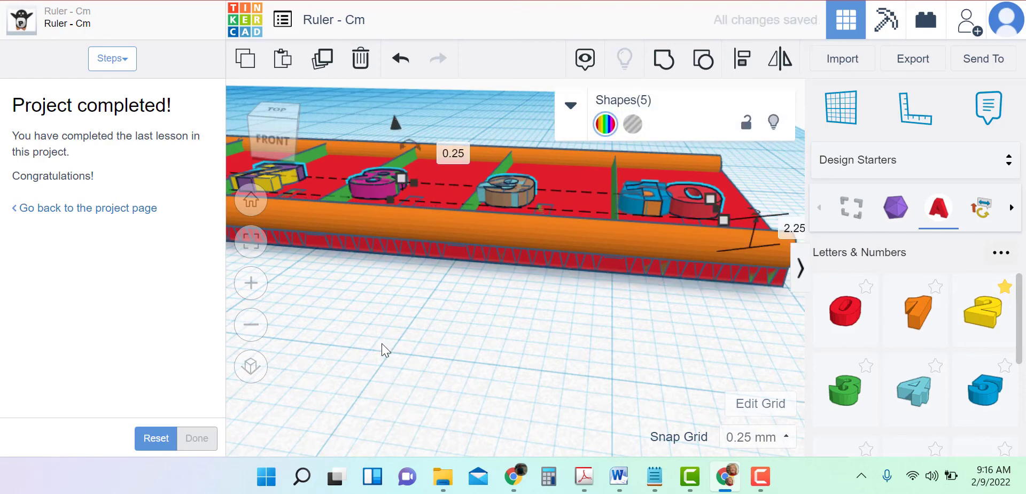
Examine how the new numbers 6 to 10 overlap the old digits on the duplicated ruler section.
left_click(251, 200)
scroll(613, 348, "up", 6)
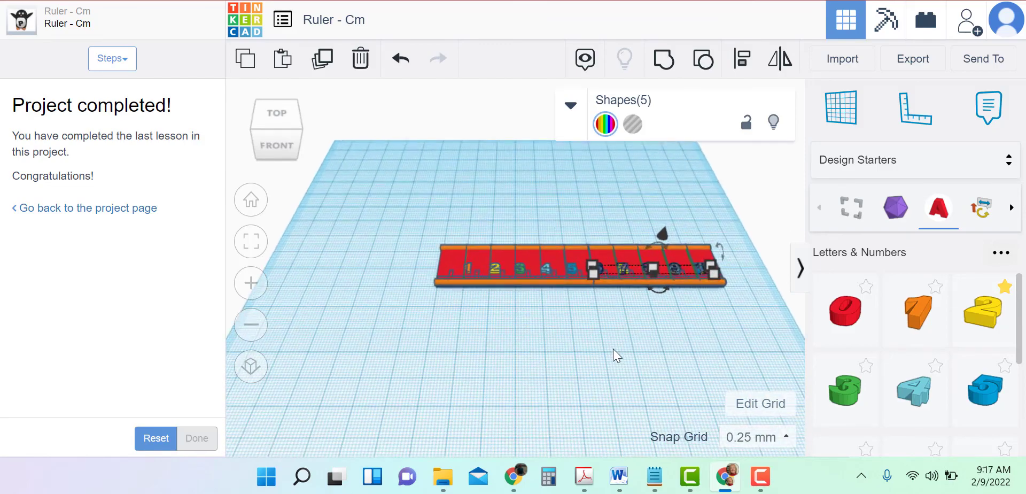
right_click_drag(695, 352, 500, 360)
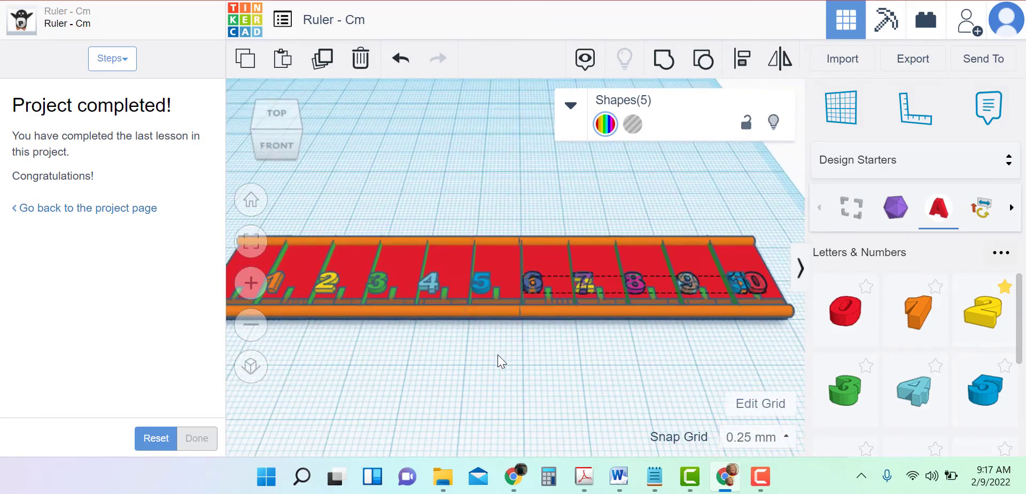
scroll(503, 359, "up", 5)
left_click(584, 381)
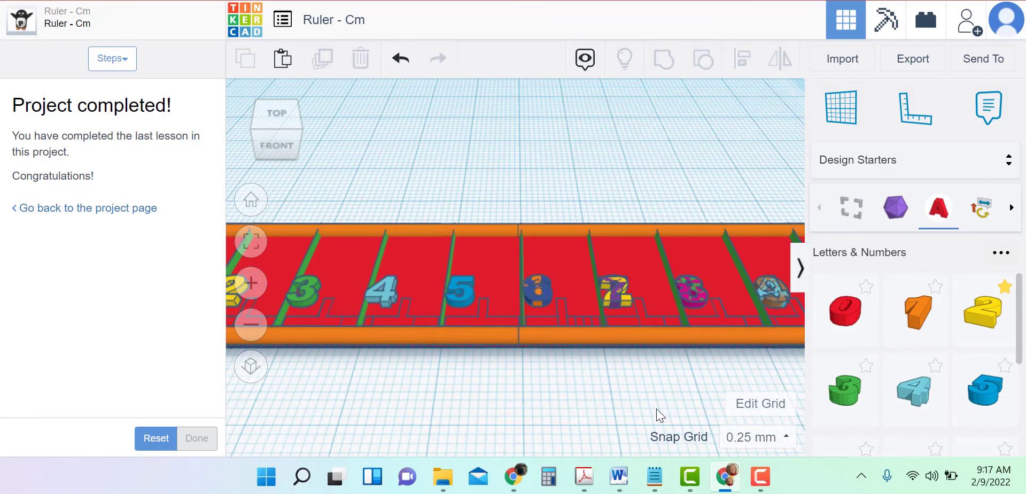
left_click(547, 284)
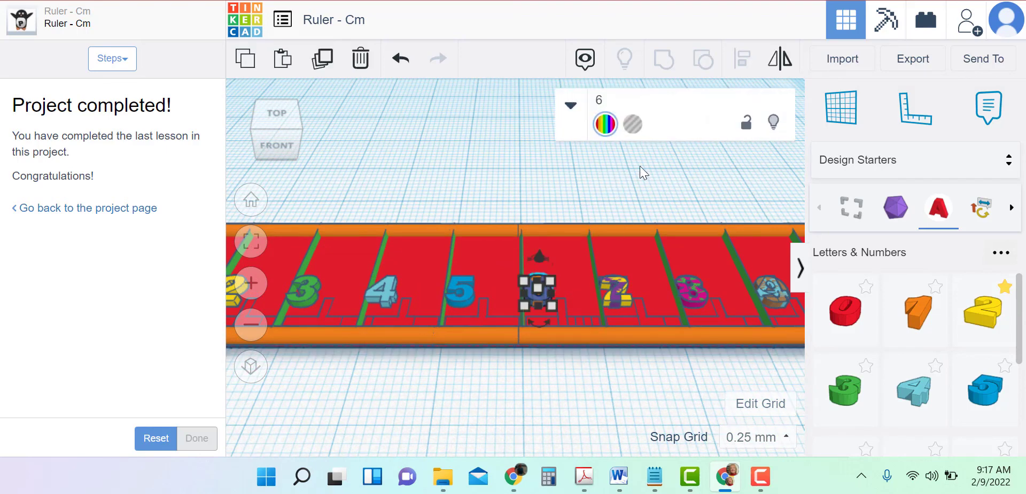
scroll(588, 278, "up", 2)
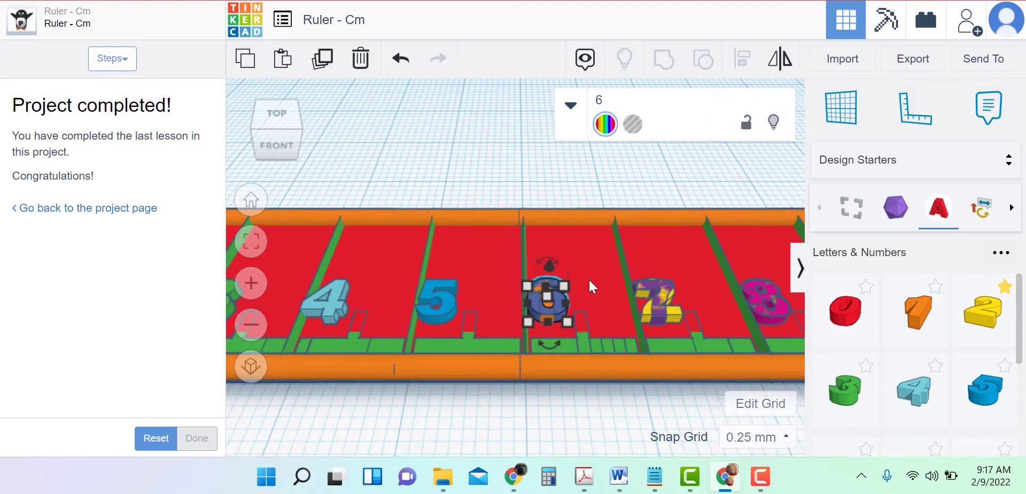
left_click(561, 180)
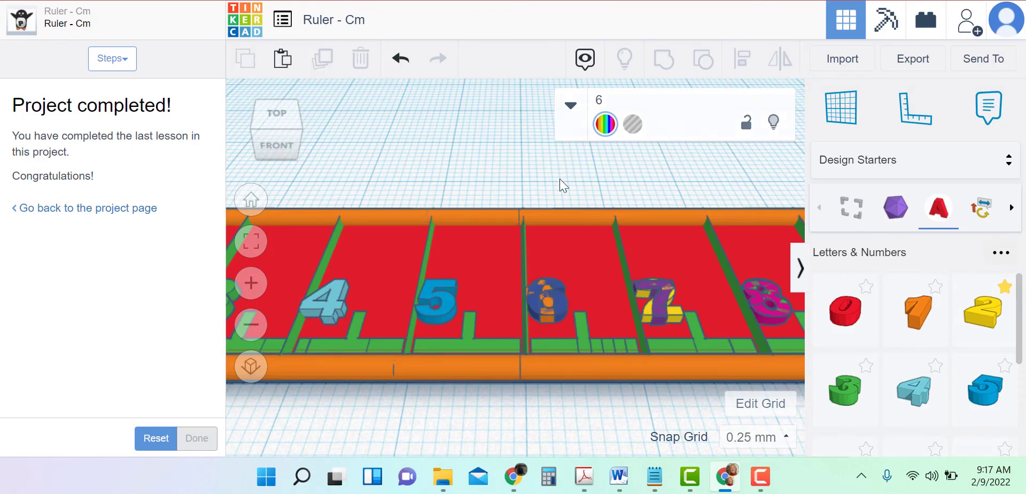
Delete the new 6, 7 and 8 from the duplicated ruler section.
left_click(560, 283)
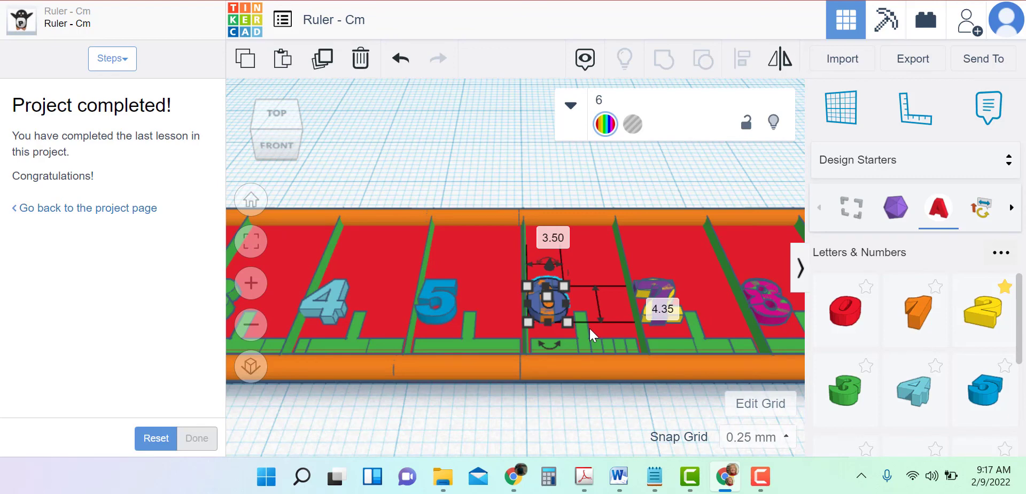
key("Delete")
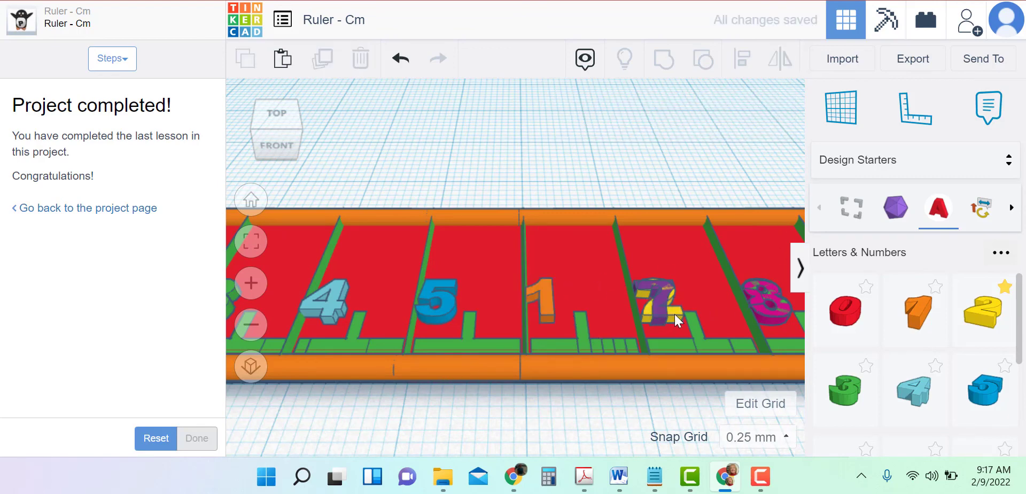
left_click(657, 313)
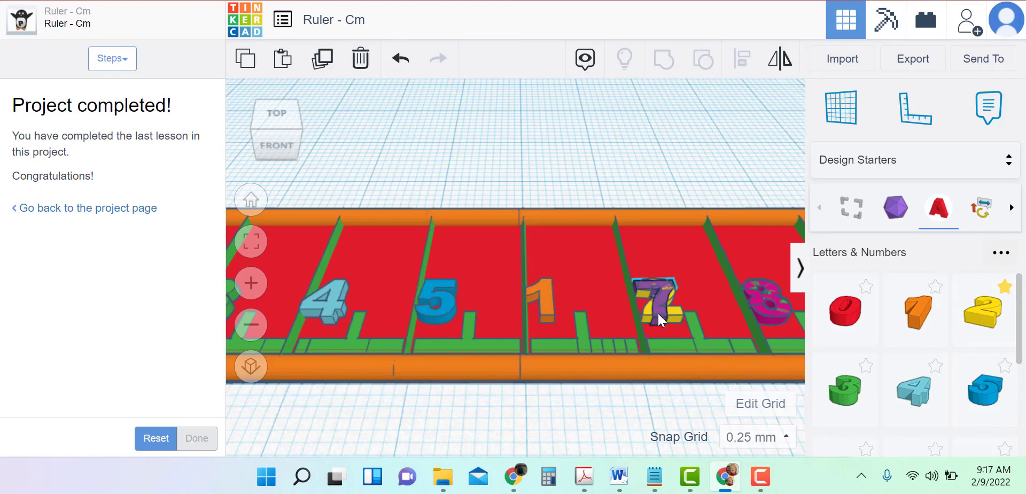
key("Delete")
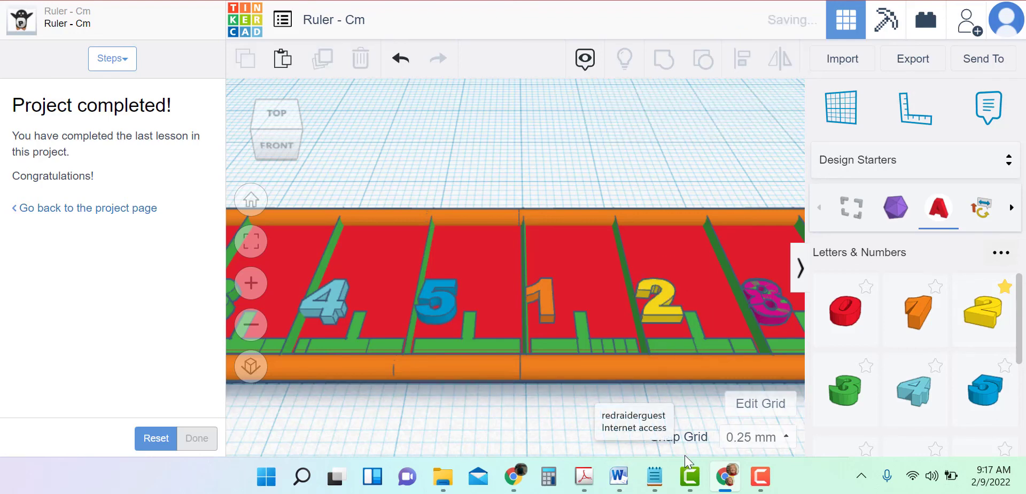
middle_click_drag(701, 165, 440, 160)
left_click(568, 307)
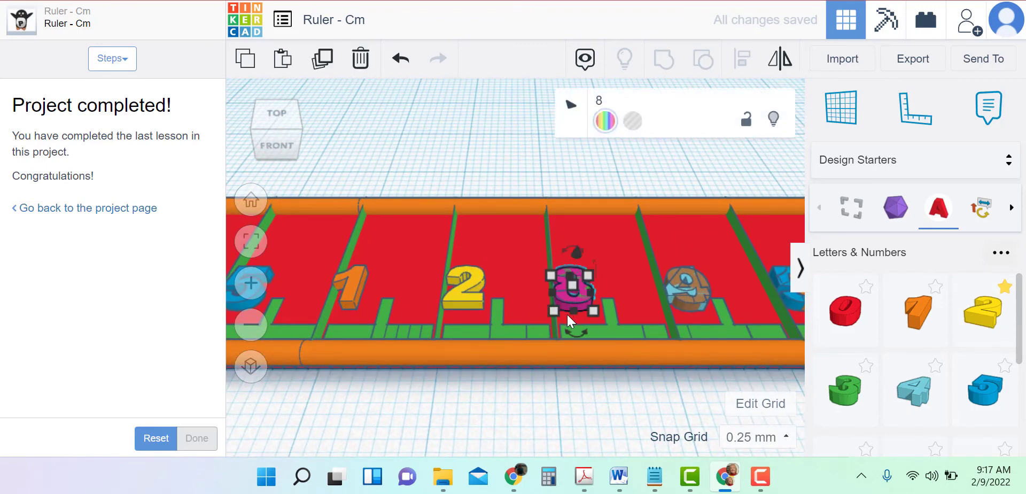
key("Delete")
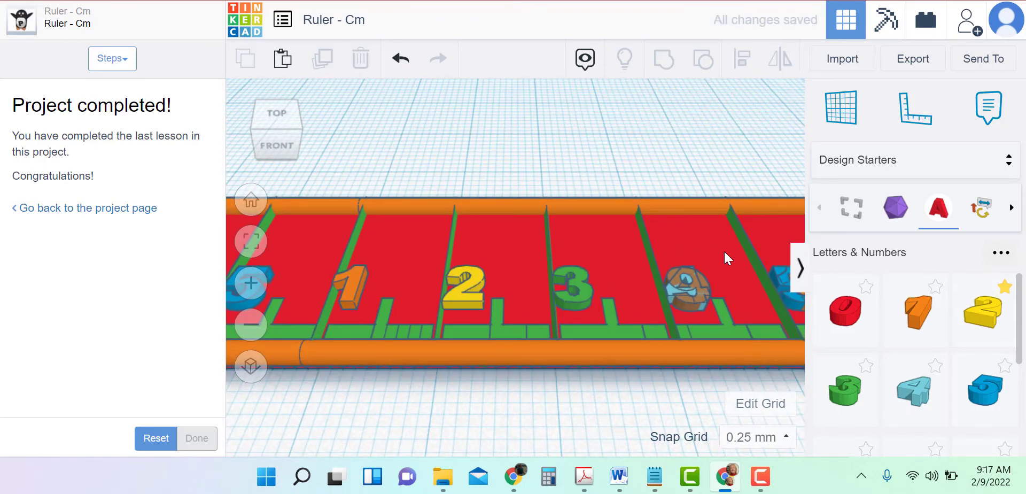
Undo the deletions of the 6, 7 and 8.
left_click(704, 281)
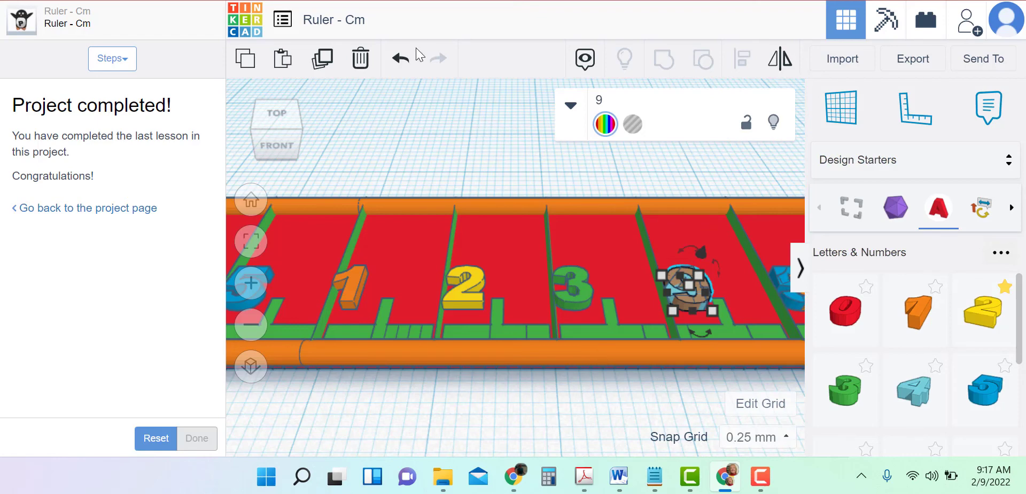
left_click(396, 68)
left_click(396, 67)
left_click(396, 67)
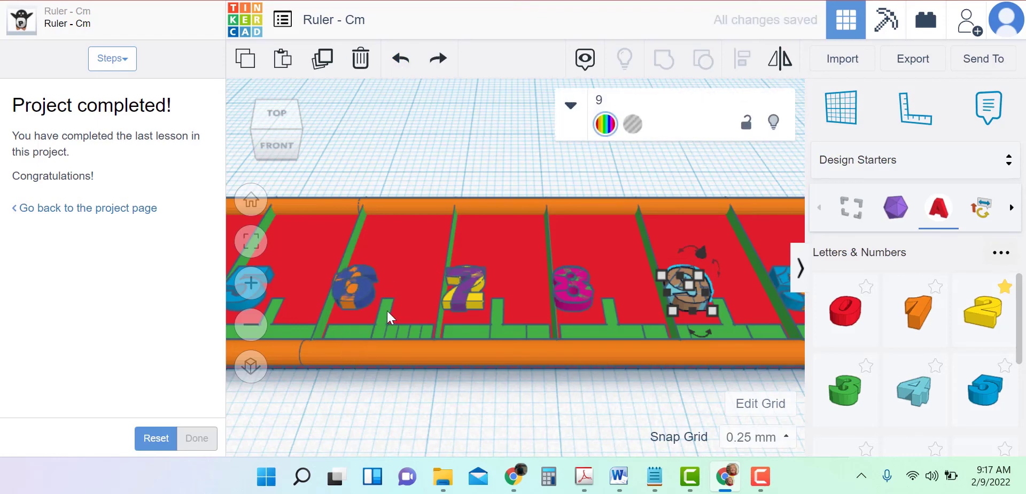
Select the new numbers 6 to 10 on the duplicated ruler section and hide them.
left_click(366, 288)
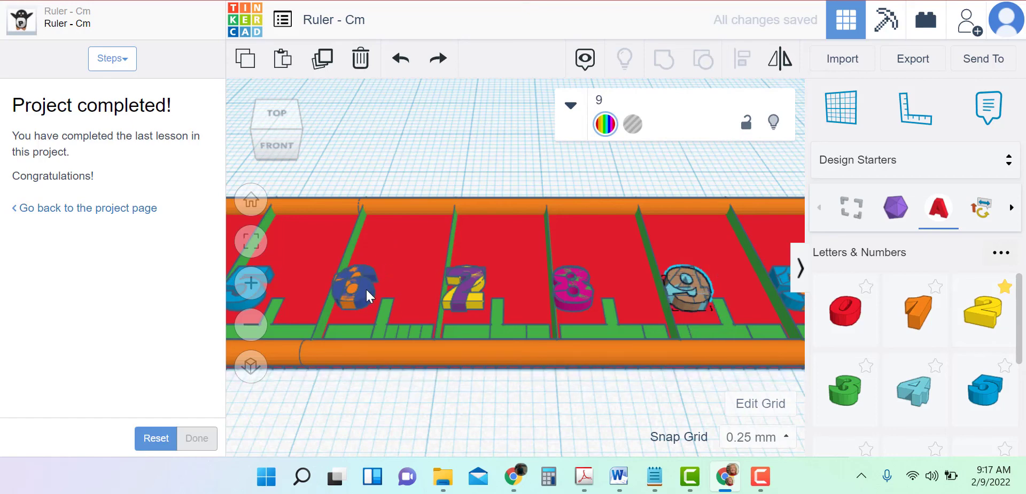
left_click(457, 299, "shift")
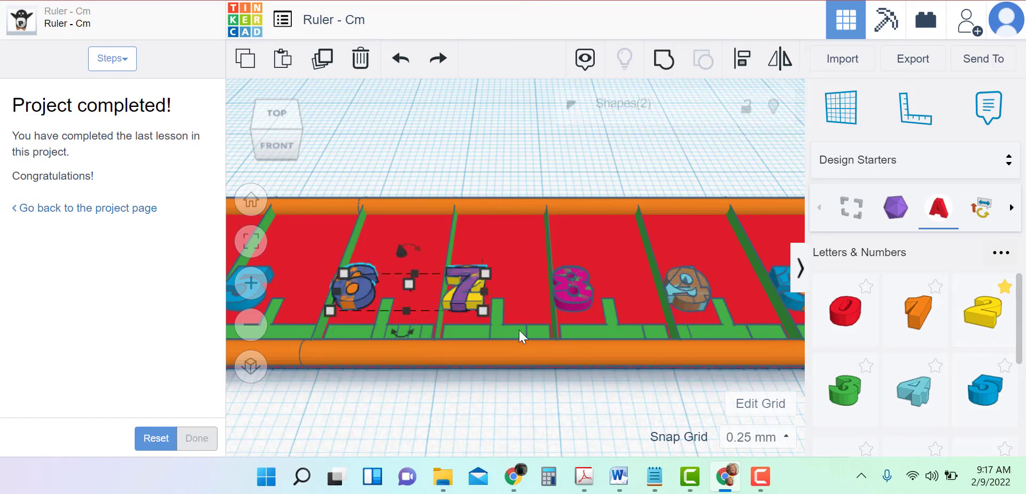
left_click(572, 303, "shift")
left_click(686, 302, "shift")
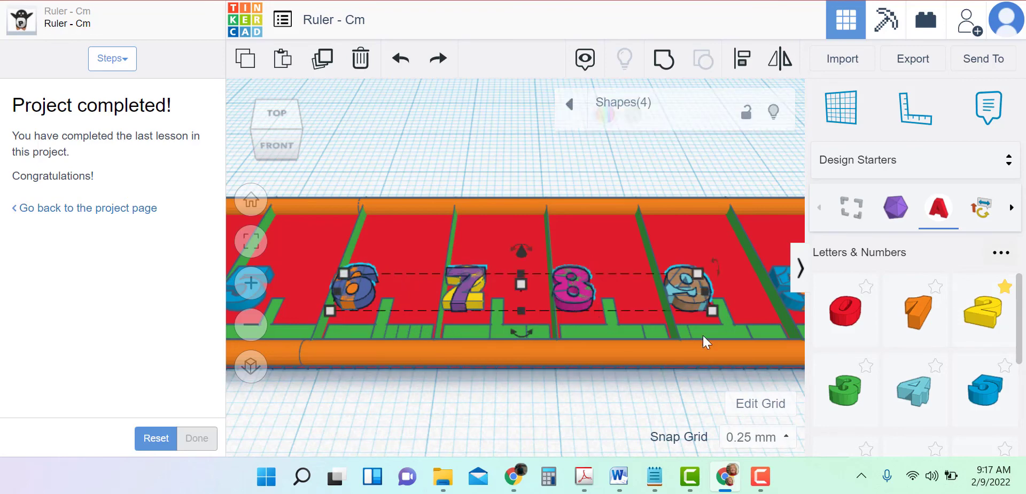
middle_click_drag(679, 386, 531, 381)
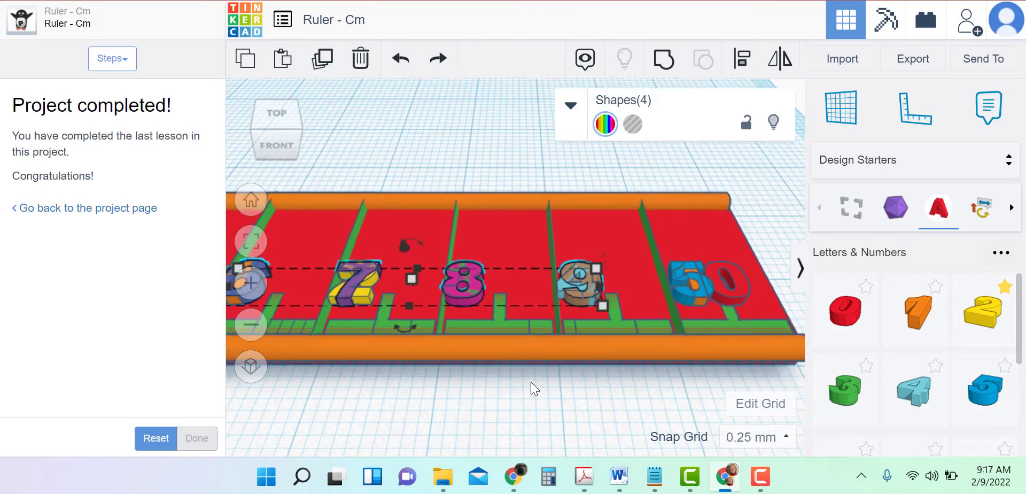
scroll(530, 382, "up", 2)
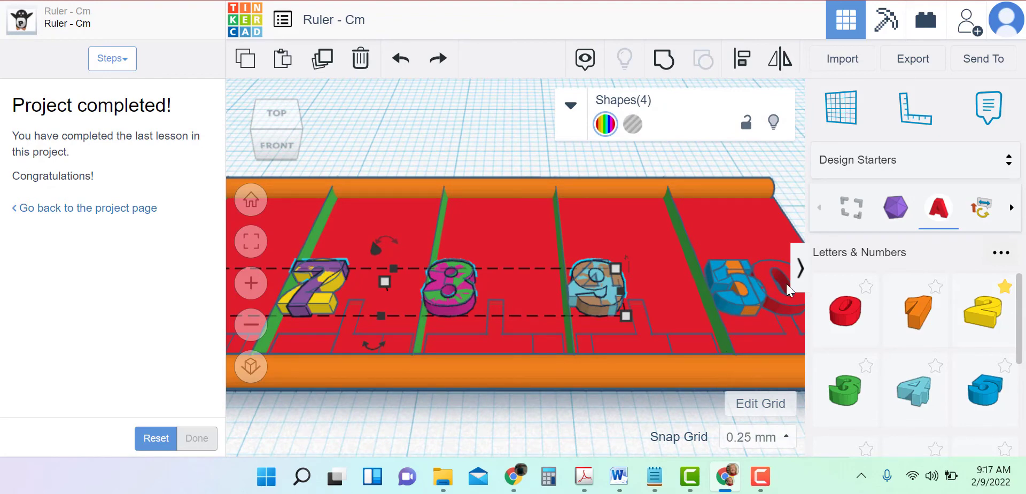
left_click(784, 300, "shift")
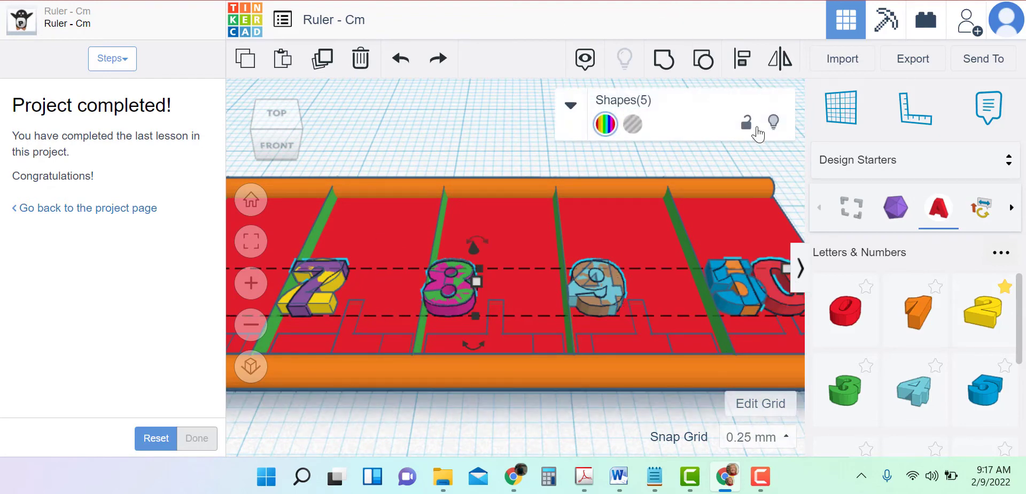
left_click(775, 123)
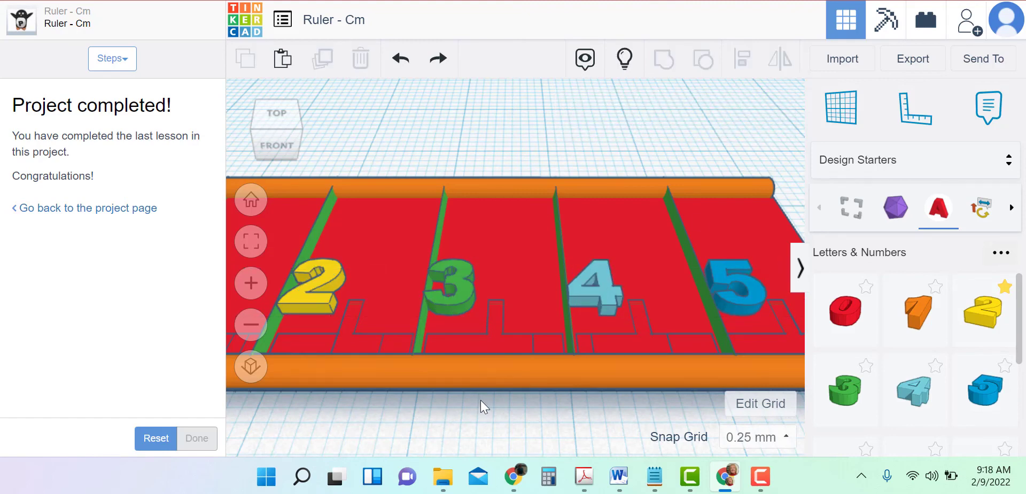
Delete the old grouped digits 1 to 5 from the duplicated section and show the hidden numbers again.
middle_click_drag(480, 400, 714, 369)
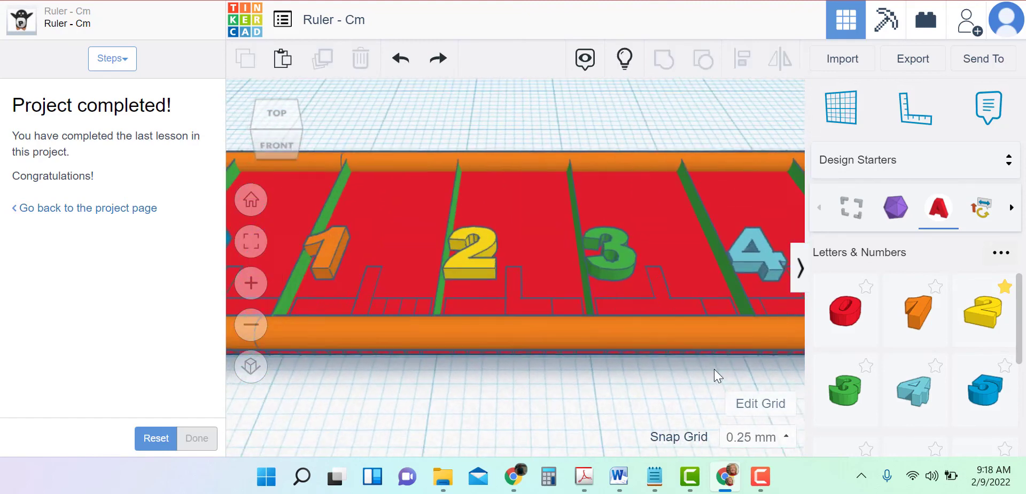
left_click(344, 242)
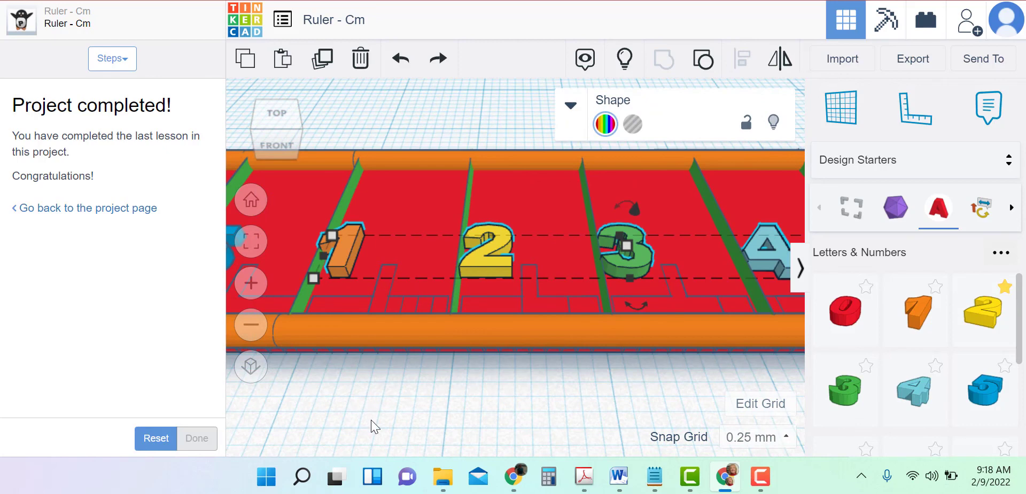
key("Delete")
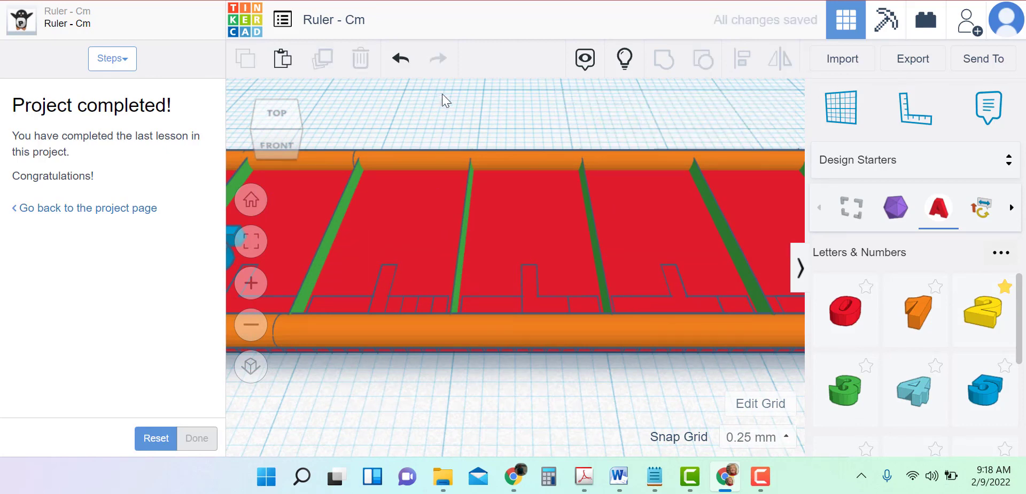
left_click(625, 59)
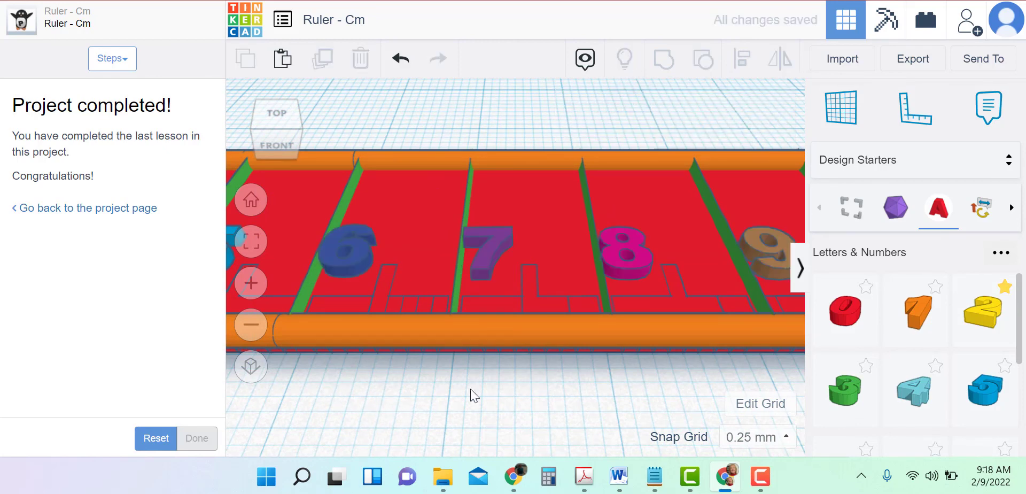
Select the numbers 5 to 10 on the ruler and align them along their front edges.
scroll(445, 381, "up", 5)
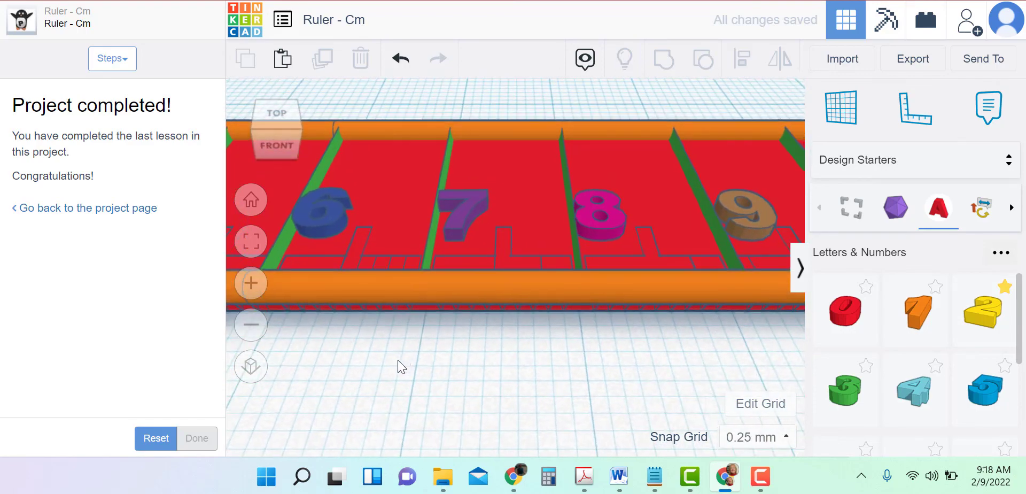
scroll(384, 380, "down", 5)
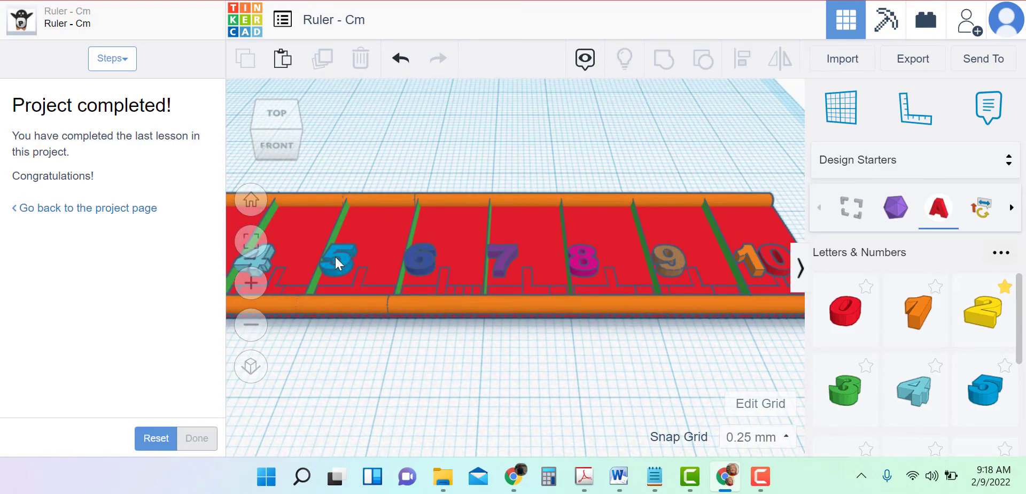
left_click(335, 252)
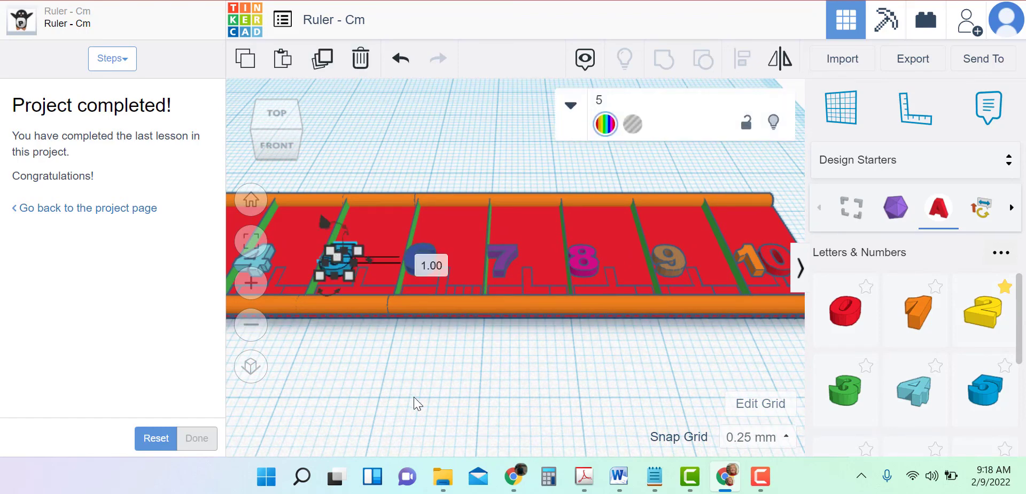
left_click(420, 250, "shift")
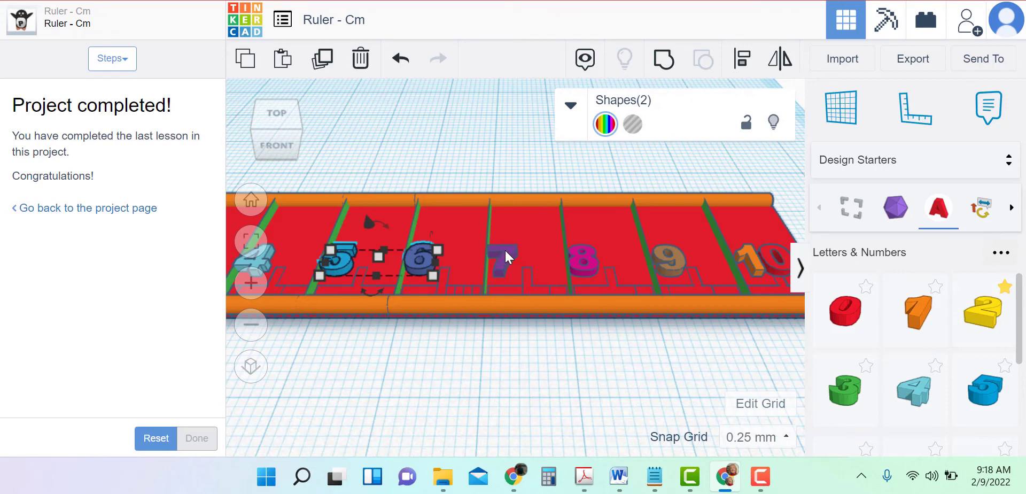
left_click(504, 249, "shift")
left_click(576, 264, "shift")
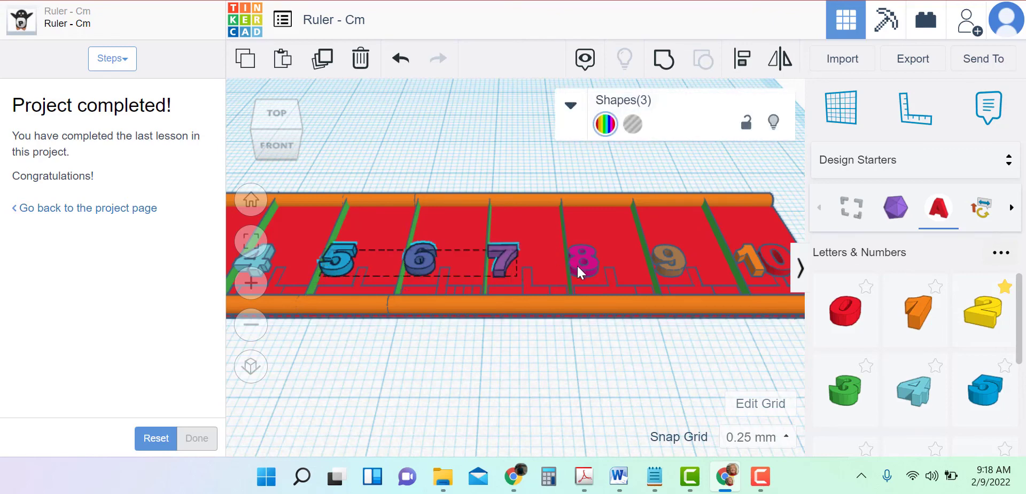
left_click(679, 256, "shift")
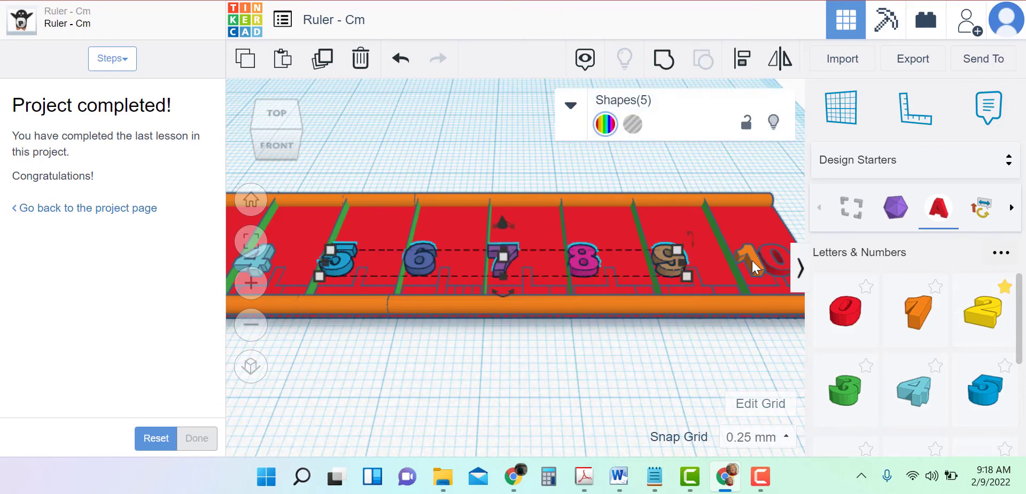
left_click(754, 261, "shift")
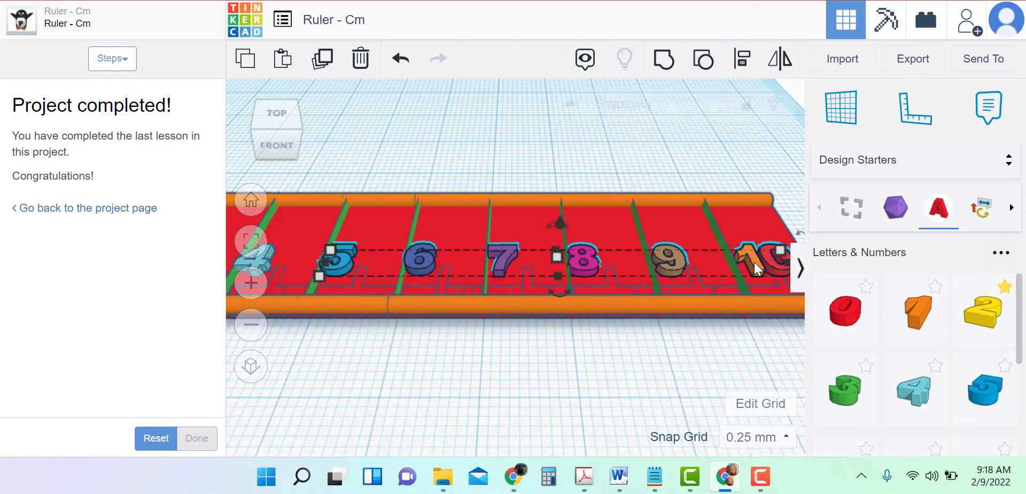
left_click(745, 62)
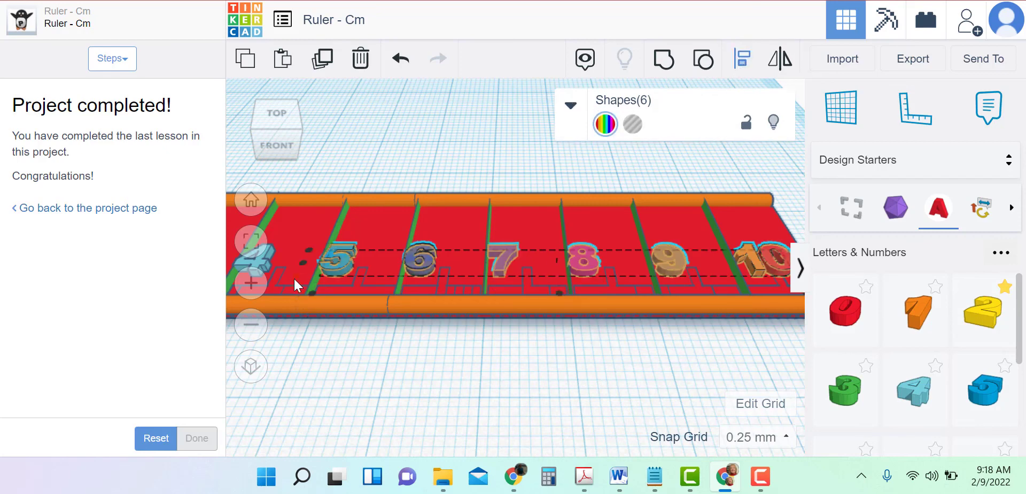
left_click(294, 279)
middle_click_drag(341, 345, 473, 364)
key("l")
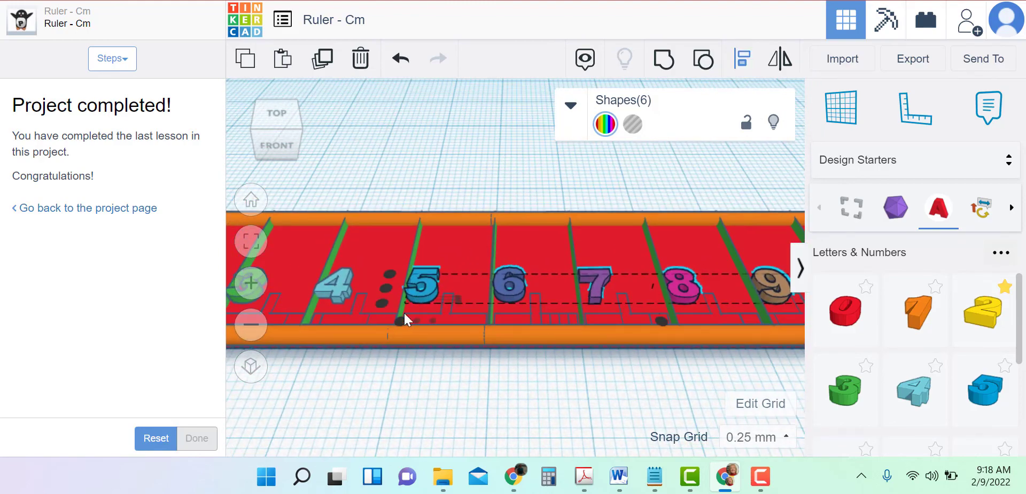
left_click(381, 303)
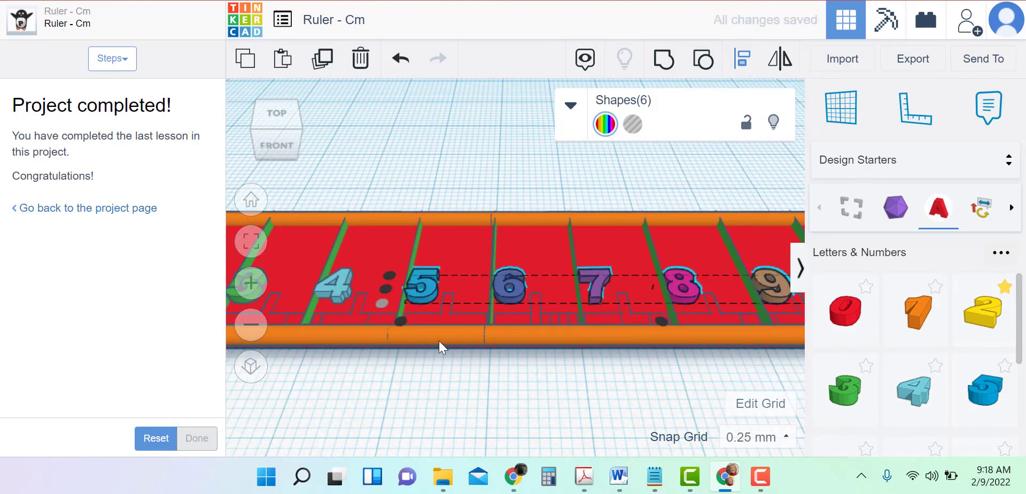
left_click(476, 405)
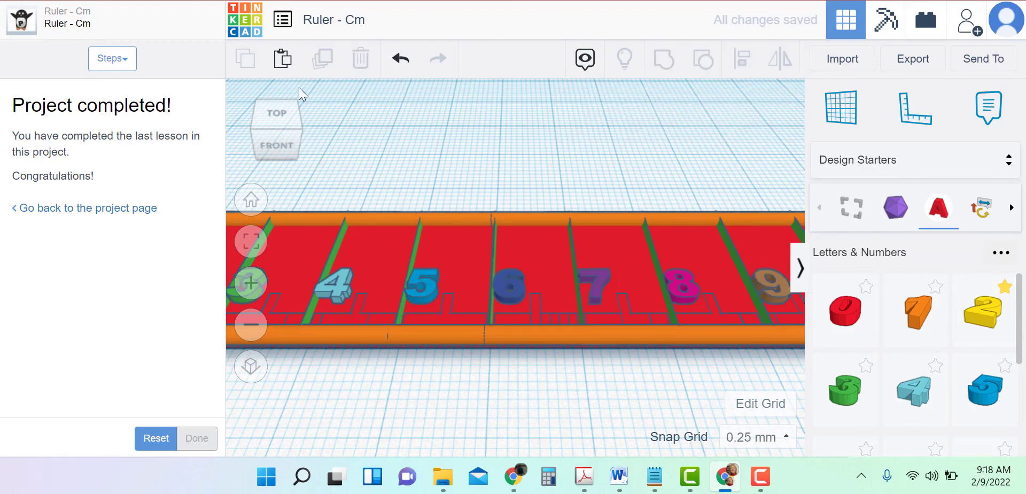
Examine the alignment and spacing of the numbers along the whole ruler from the top view.
left_click(277, 113)
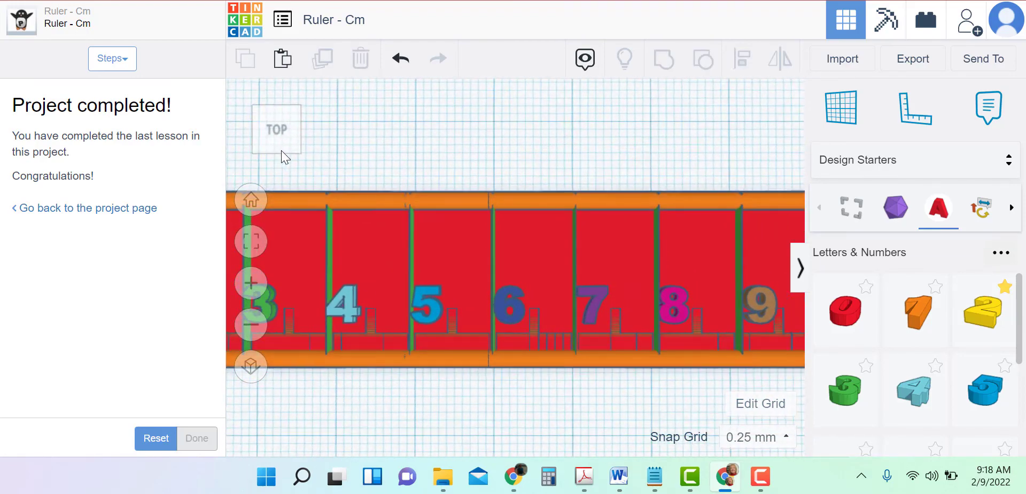
middle_click_drag(521, 399, 727, 350)
scroll(562, 385, "up", 2)
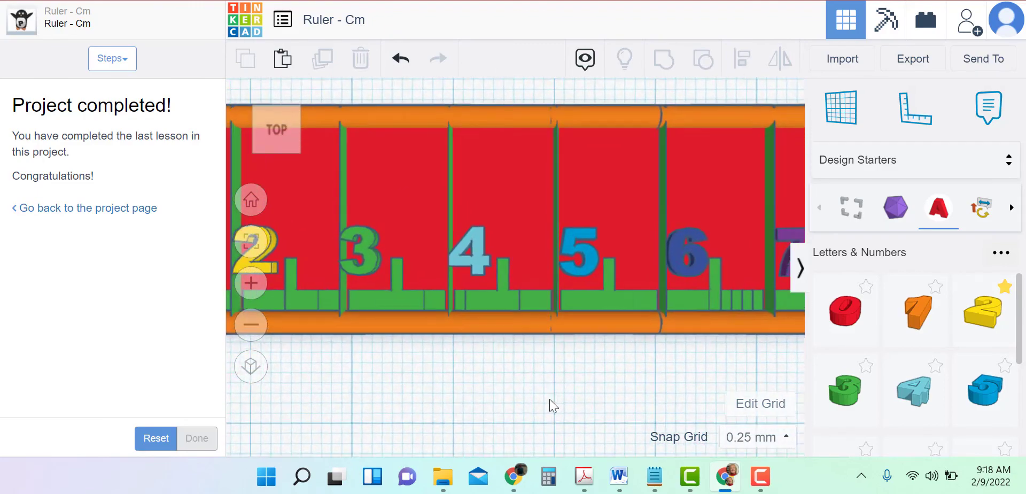
scroll(550, 399, "down", 3)
scroll(532, 405, "up", 2)
scroll(454, 369, "up", 5)
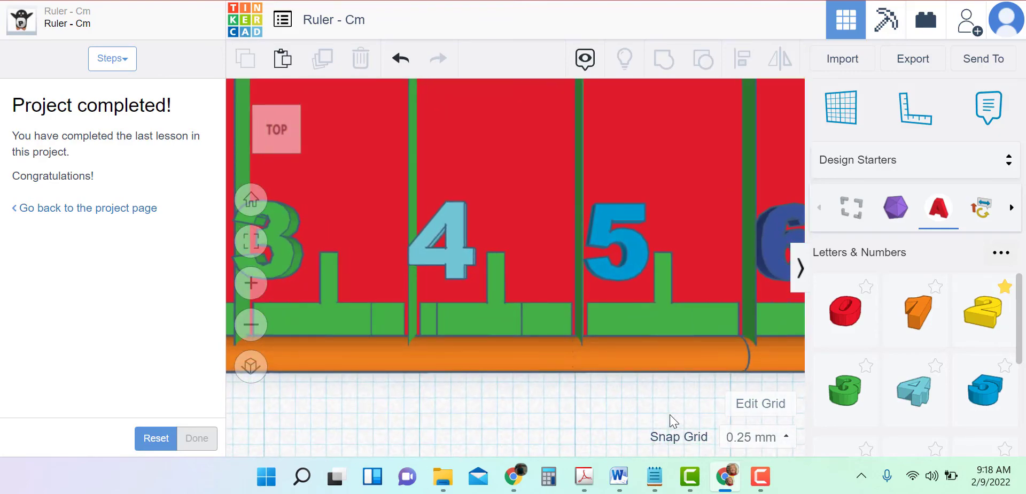
scroll(657, 416, "down", 5)
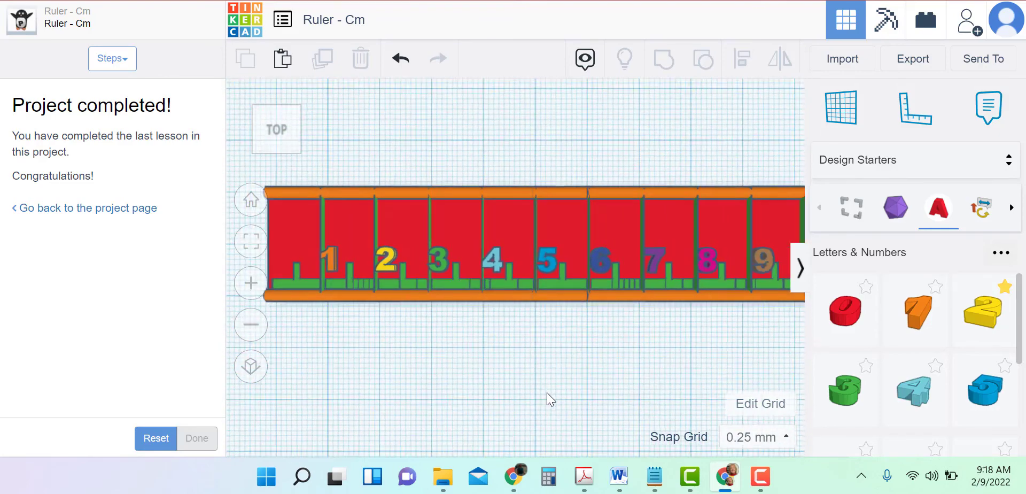
scroll(546, 392, "down", 3)
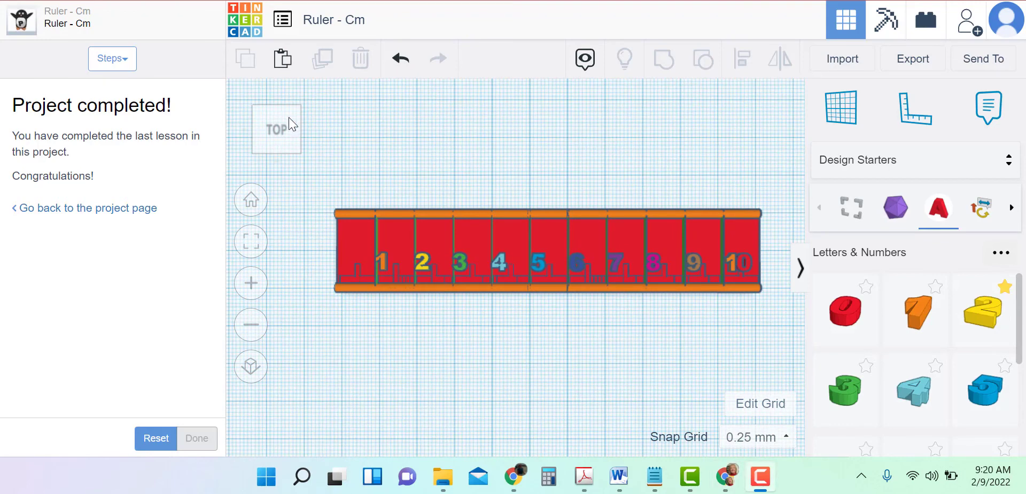
Return to the home view and export everything in the design as an STL file.
left_click(248, 202)
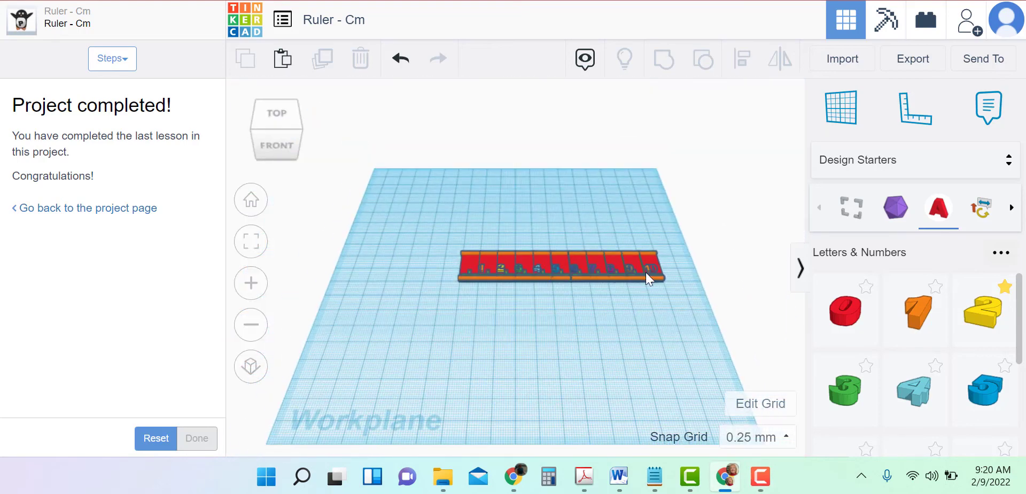
left_click(910, 64)
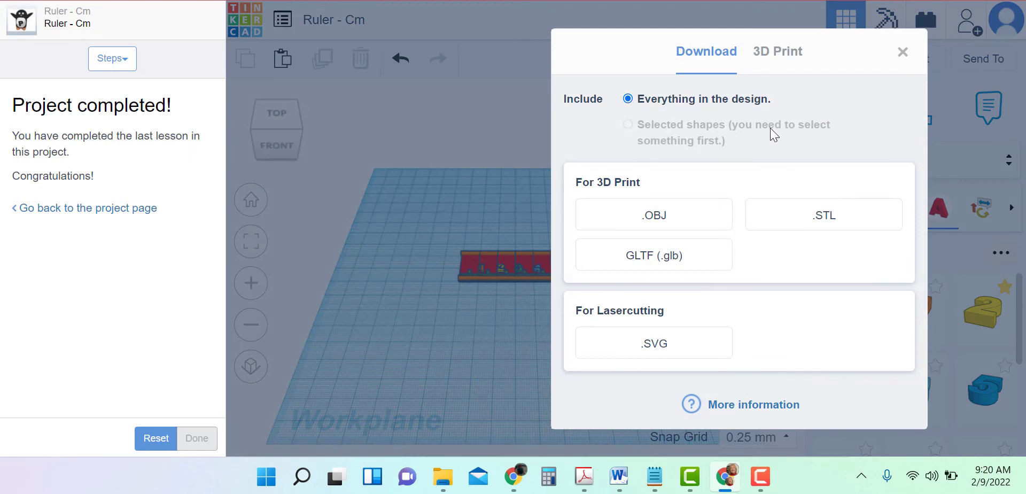
left_click(812, 219)
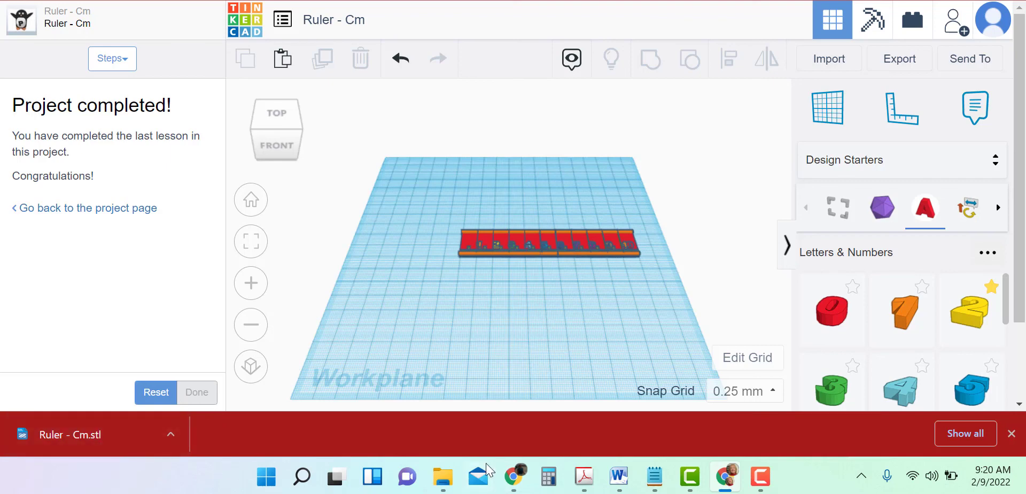
Open a new File Explorer window and go to the Downloads folder.
mouse_move(446, 483)
right_click(445, 480)
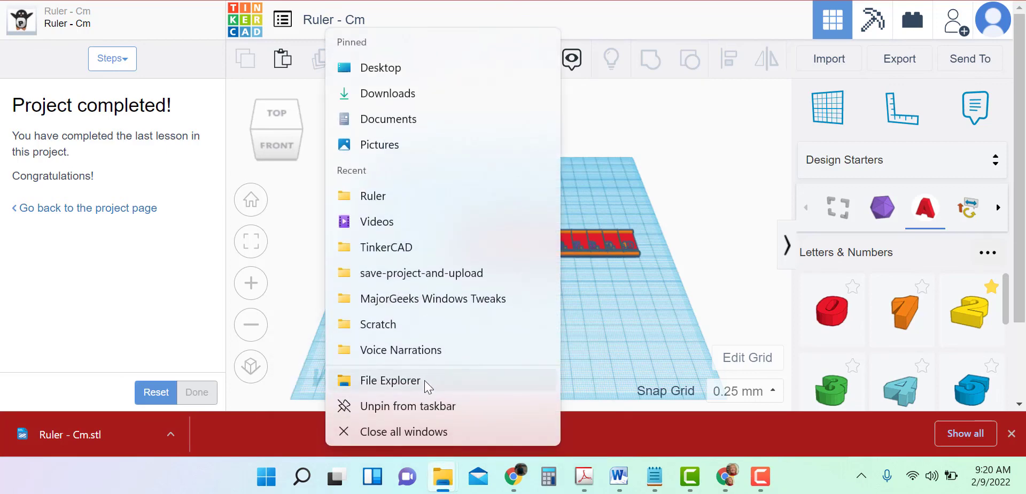
left_click(424, 381)
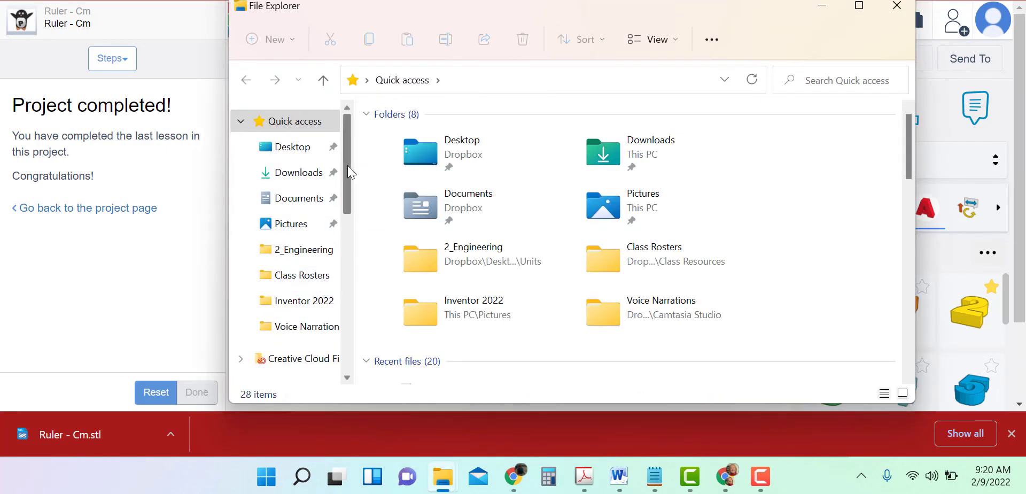
left_click(313, 171)
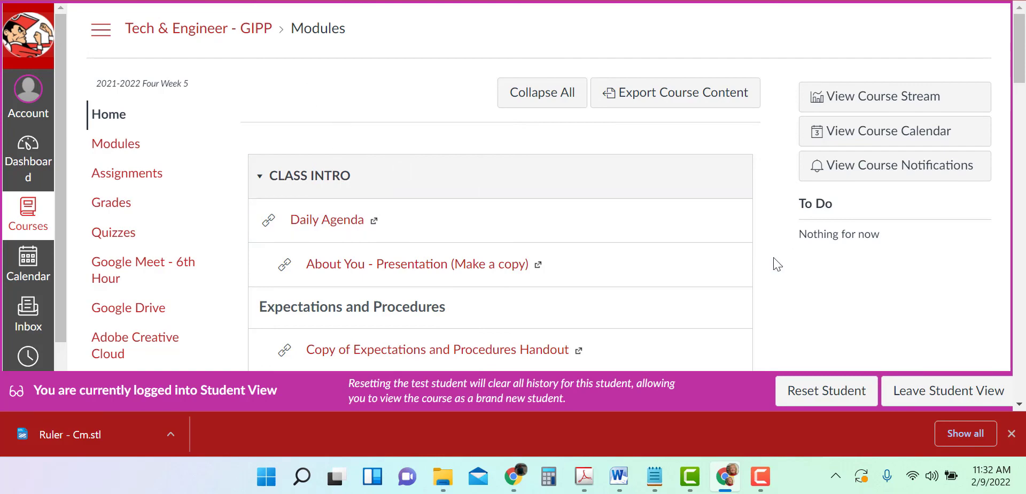
Find and open the Upload Ruler-cm.STL File assignment in the Tech & Engineer - GIPP course.
scroll(774, 262, "down", 10)
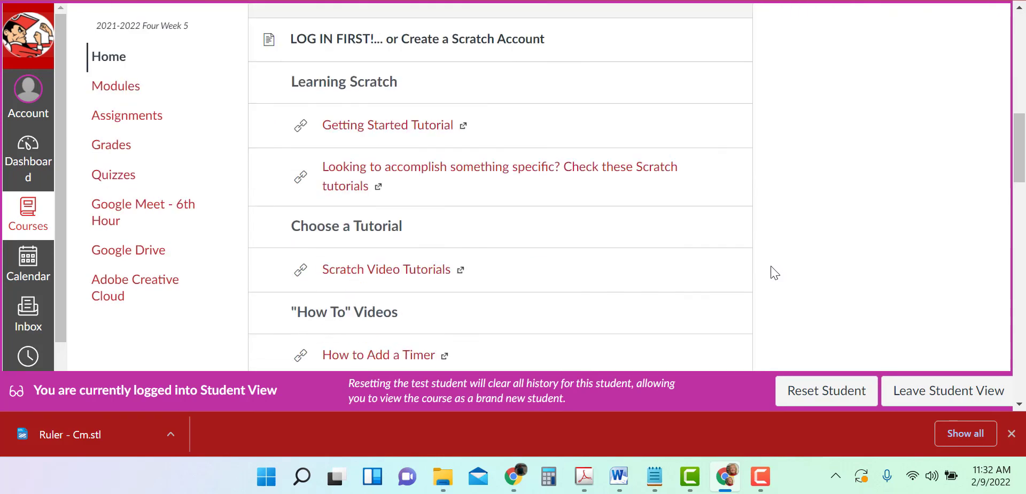
scroll(771, 266, "down", 11)
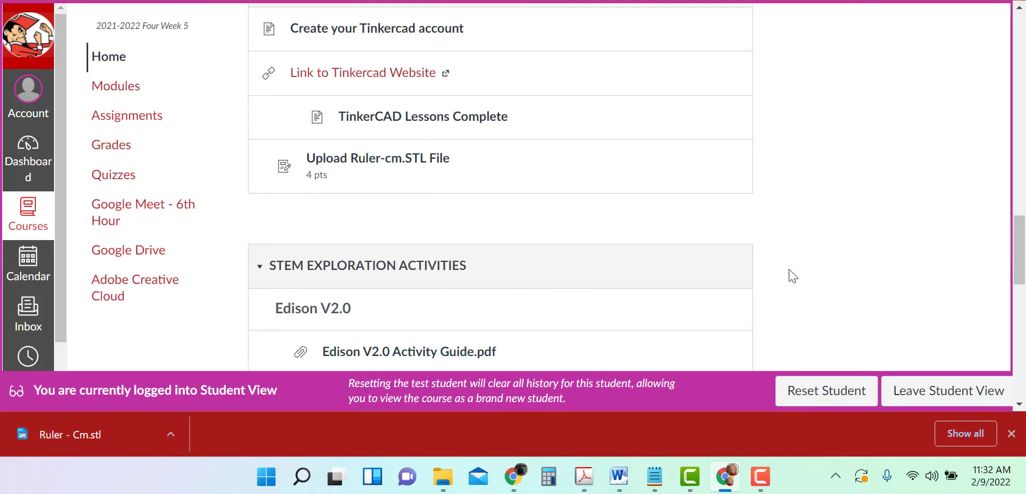
scroll(789, 269, "up", 2)
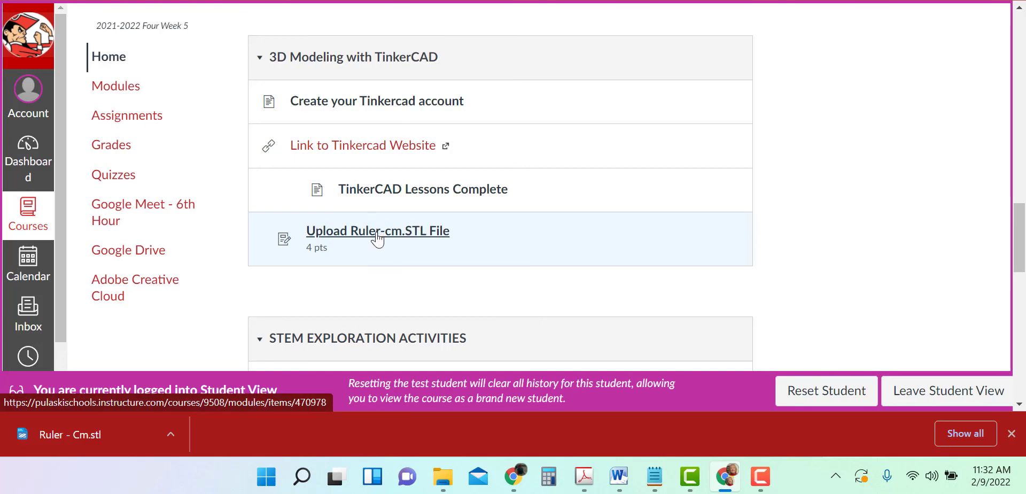
left_click(140, 122)
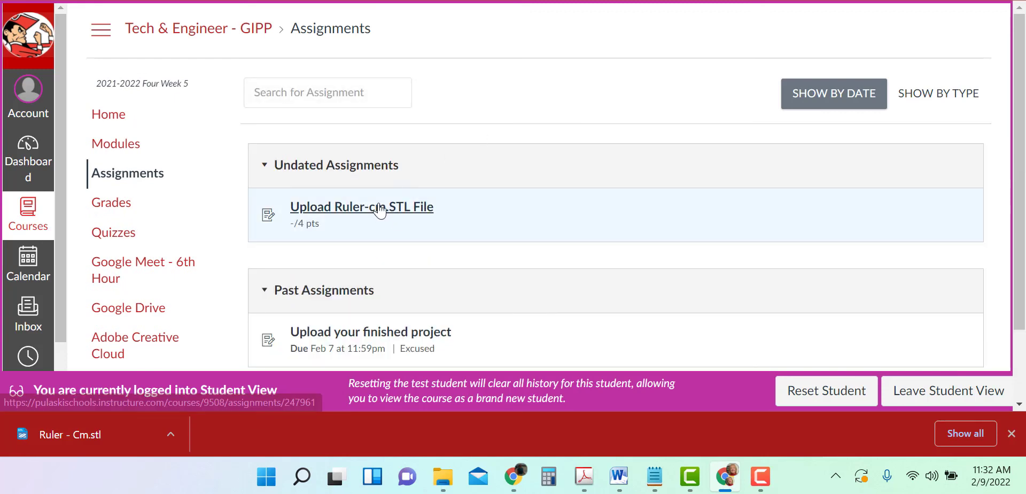
left_click(379, 212)
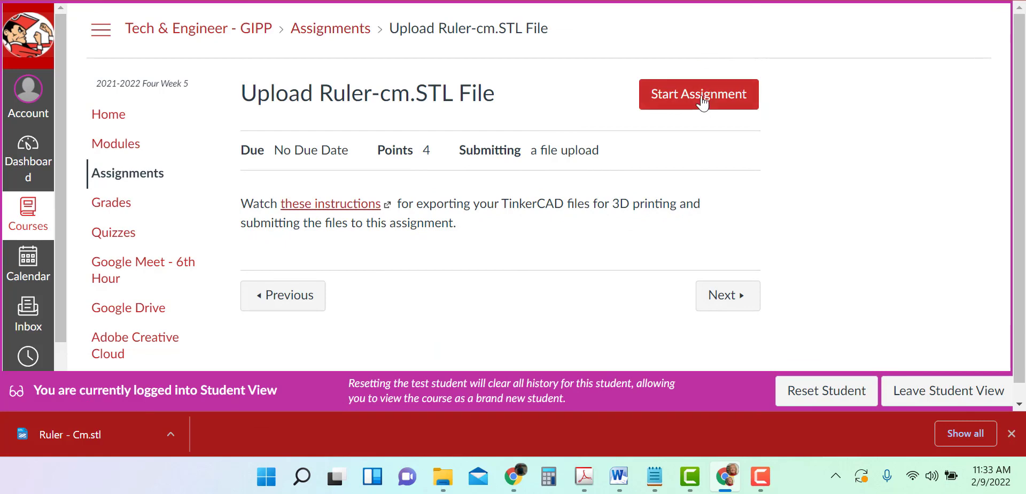
Start the assignment, attach Ruler - Cm.stl from the Downloads folder as a file upload and submit it.
left_click(702, 103)
scroll(309, 215, "down", 3)
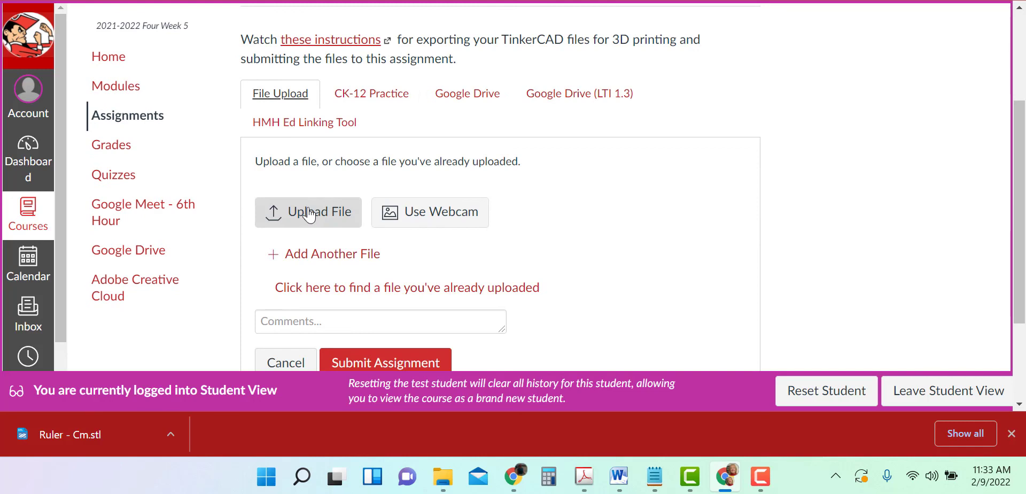
left_click(309, 215)
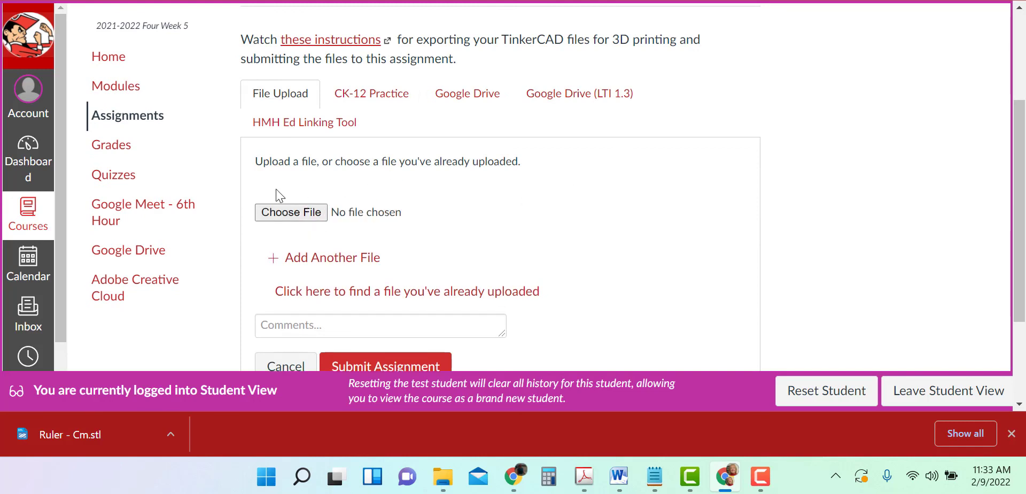
left_click(294, 212)
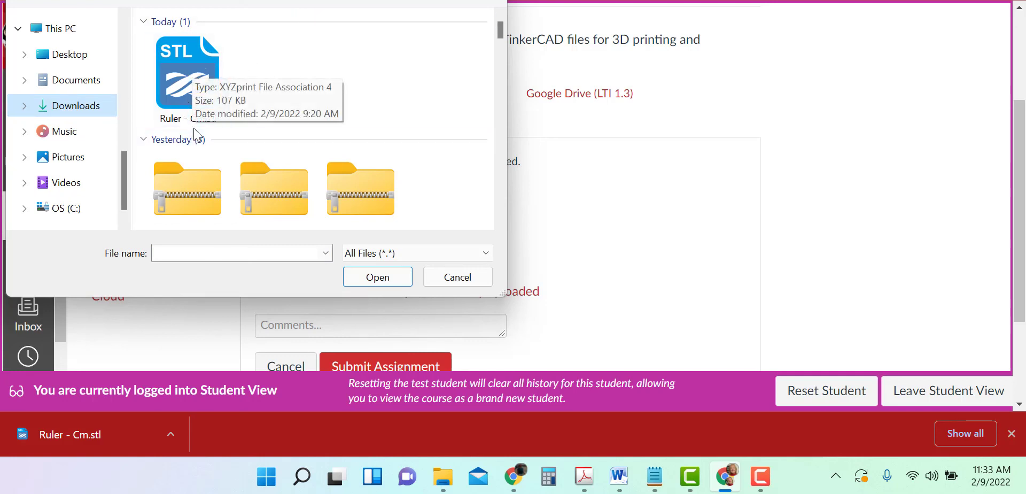
double_click(193, 76)
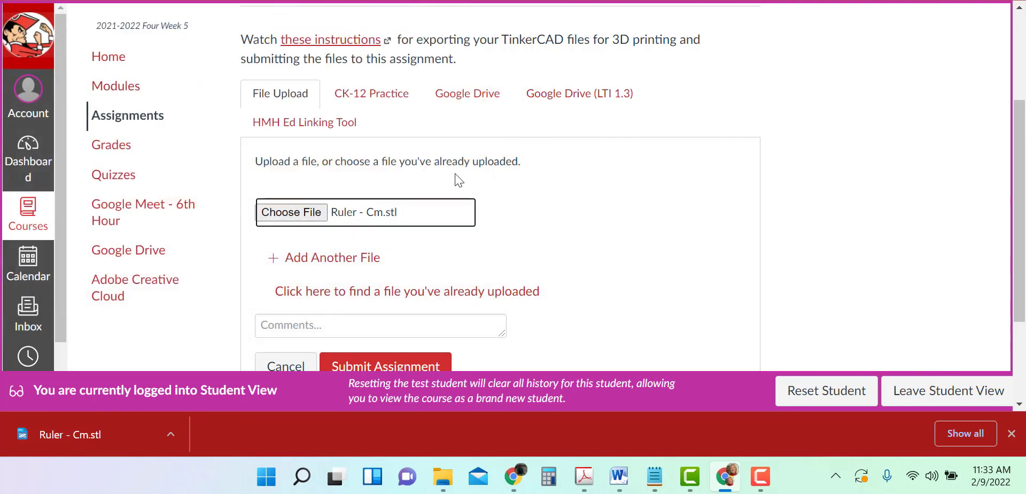
scroll(621, 193, "down", 3)
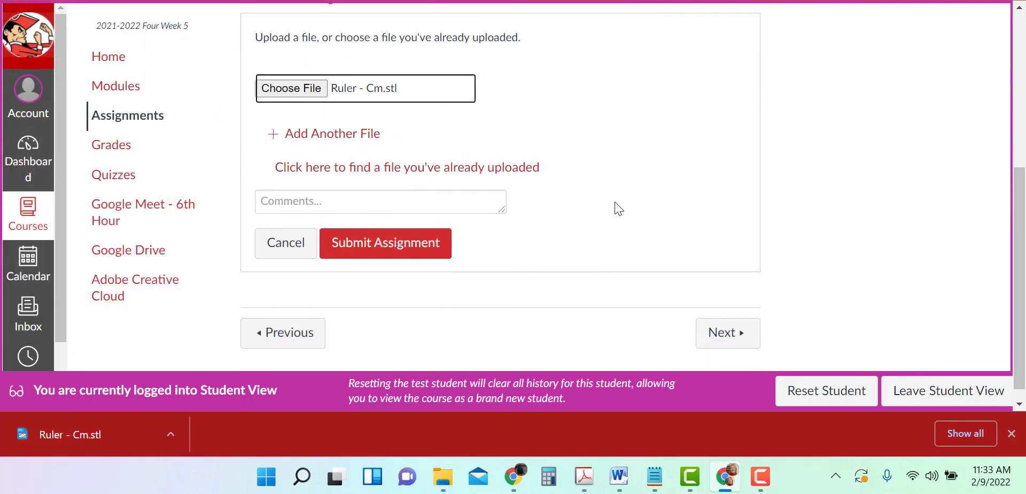
left_click(373, 228)
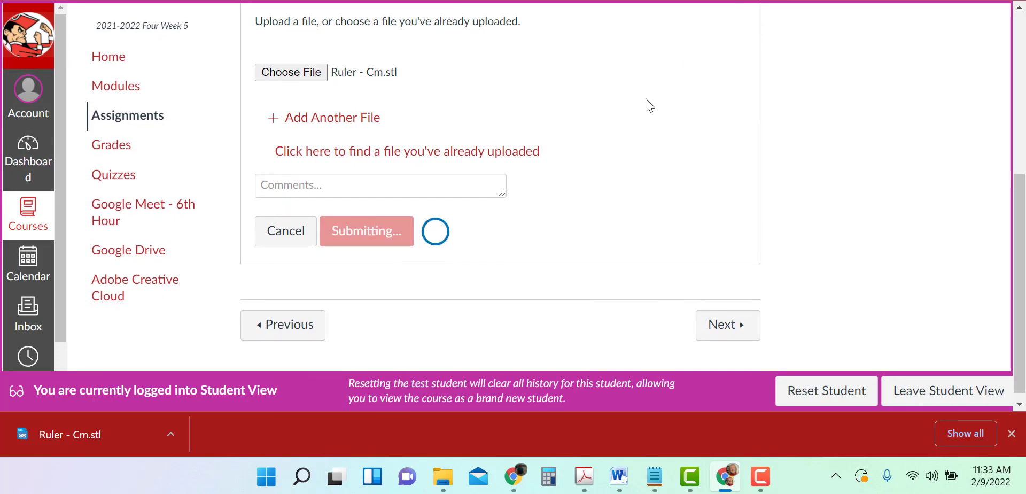